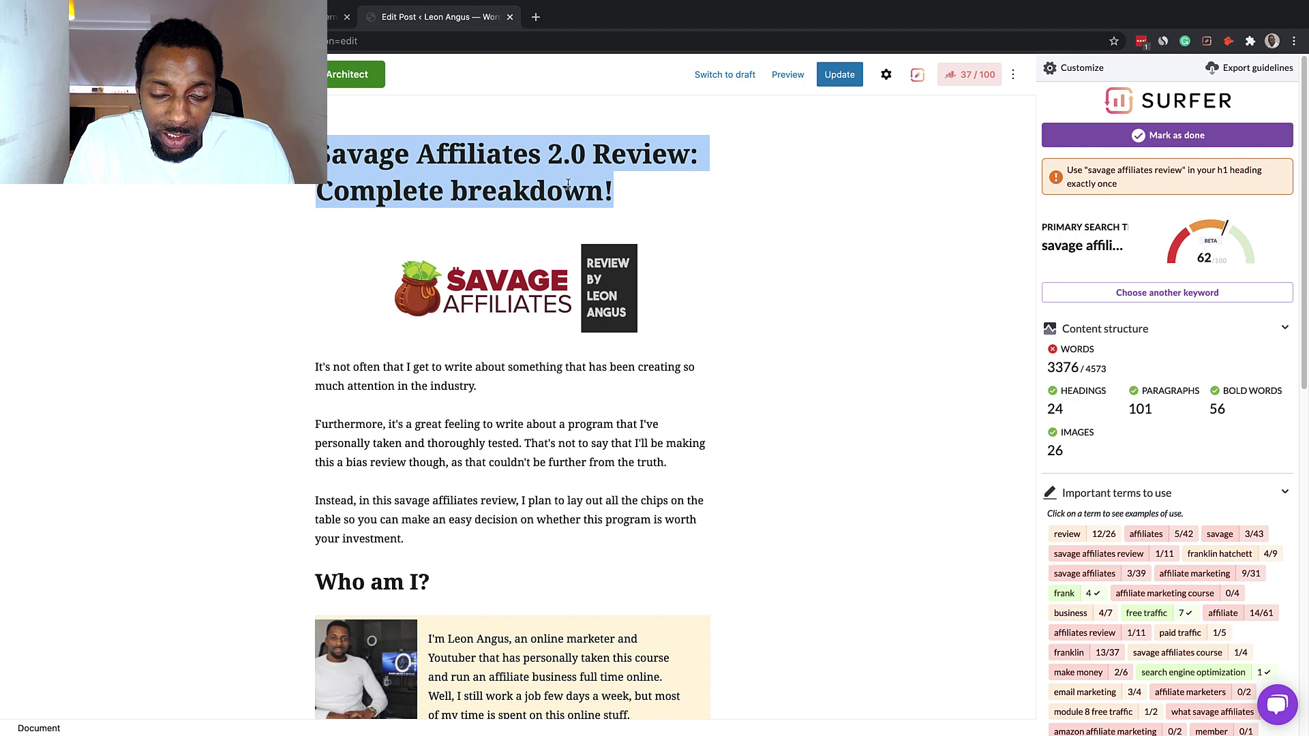
# Review the post's title, introduction, author section and program creator section against the Surfer content structure guidelines
pyautogui.scroll(-2, 538, 244)
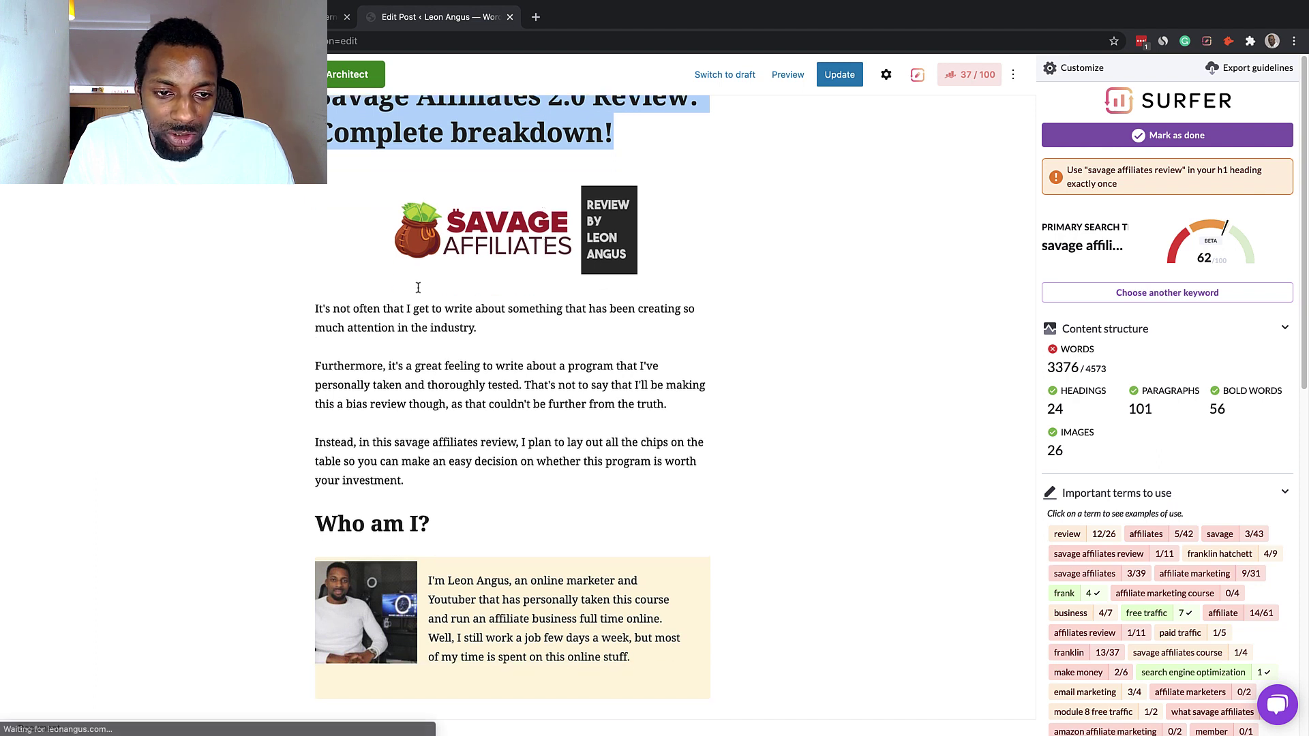
pyautogui.moveTo(336, 304); pyautogui.dragTo(598, 362)
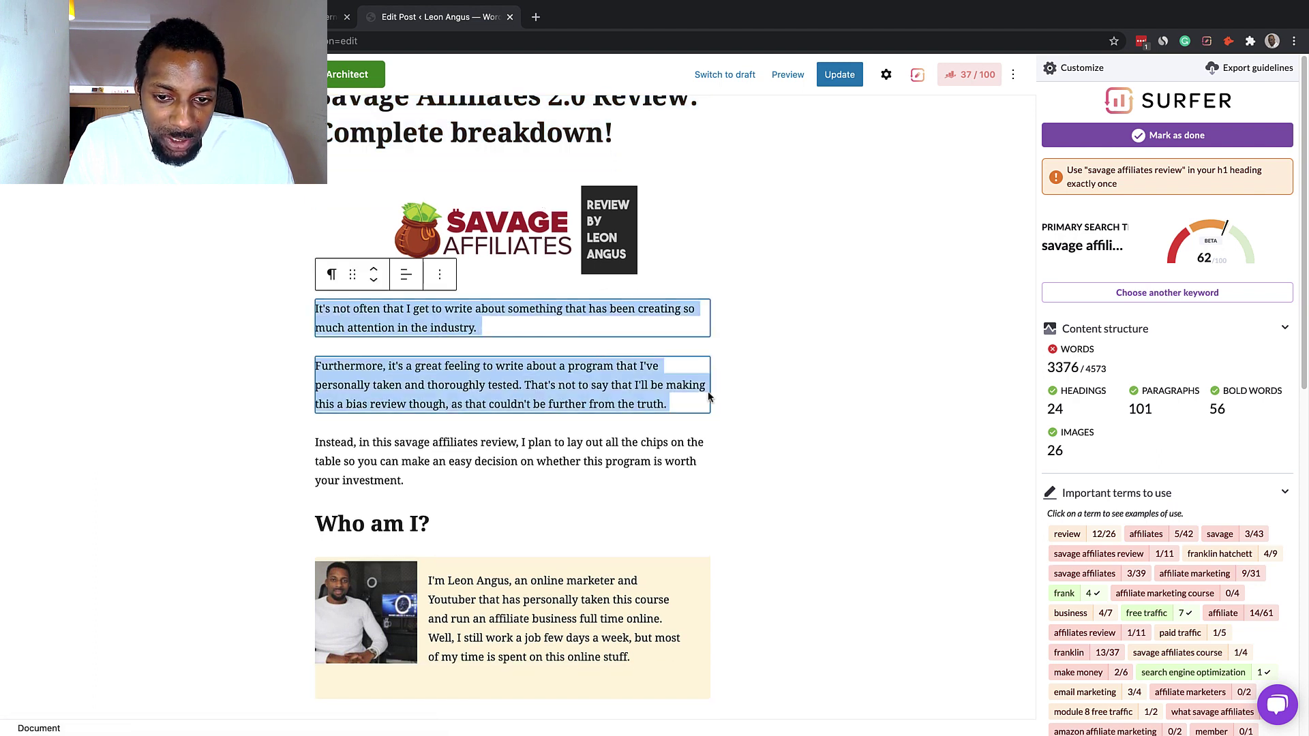
pyautogui.click(773, 407)
pyautogui.scroll(-6, 608, 350)
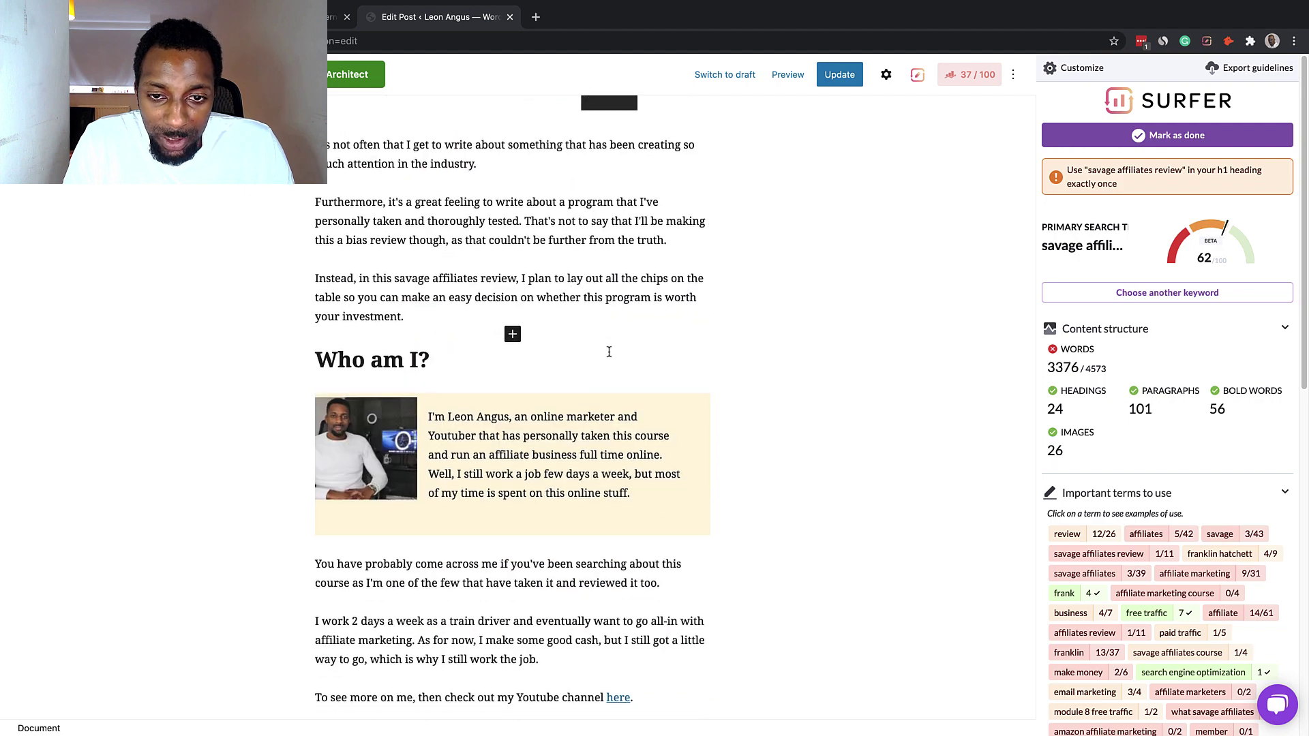
pyautogui.scroll(7, 609, 352)
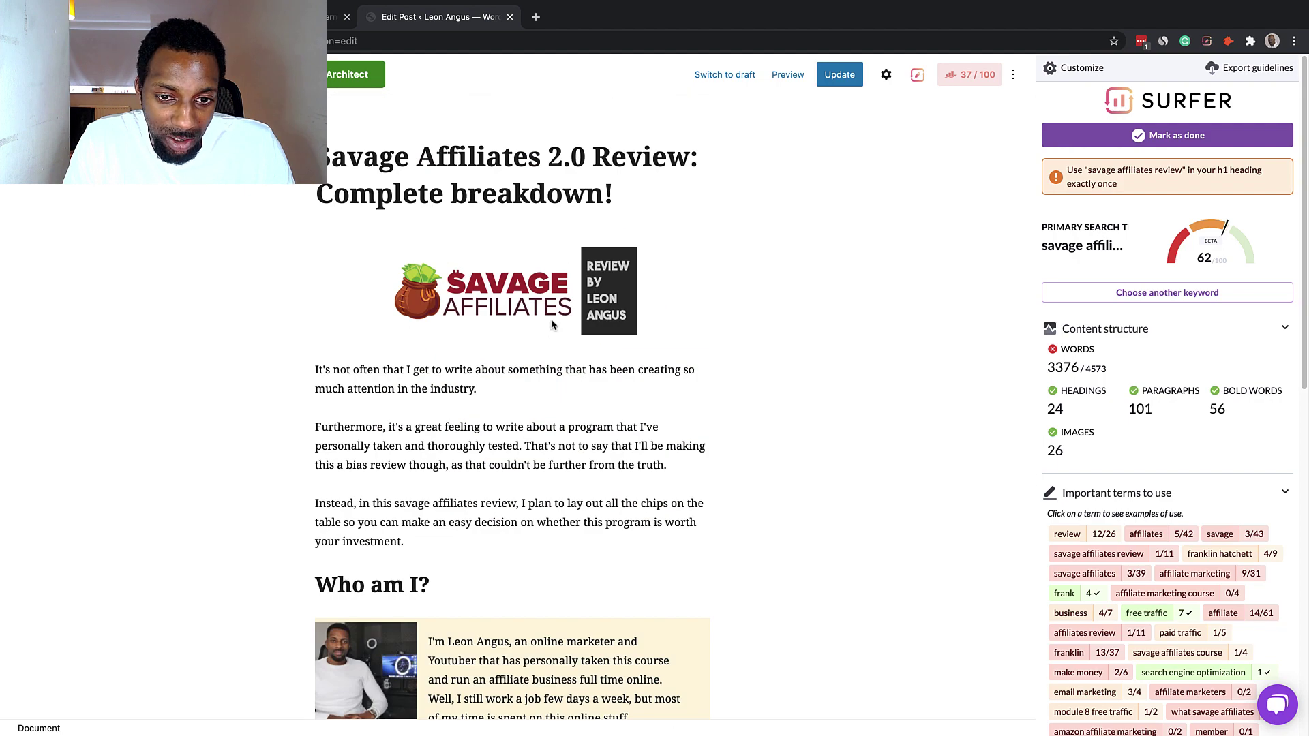
pyautogui.scroll(-2, 584, 343)
pyautogui.scroll(-3, 584, 342)
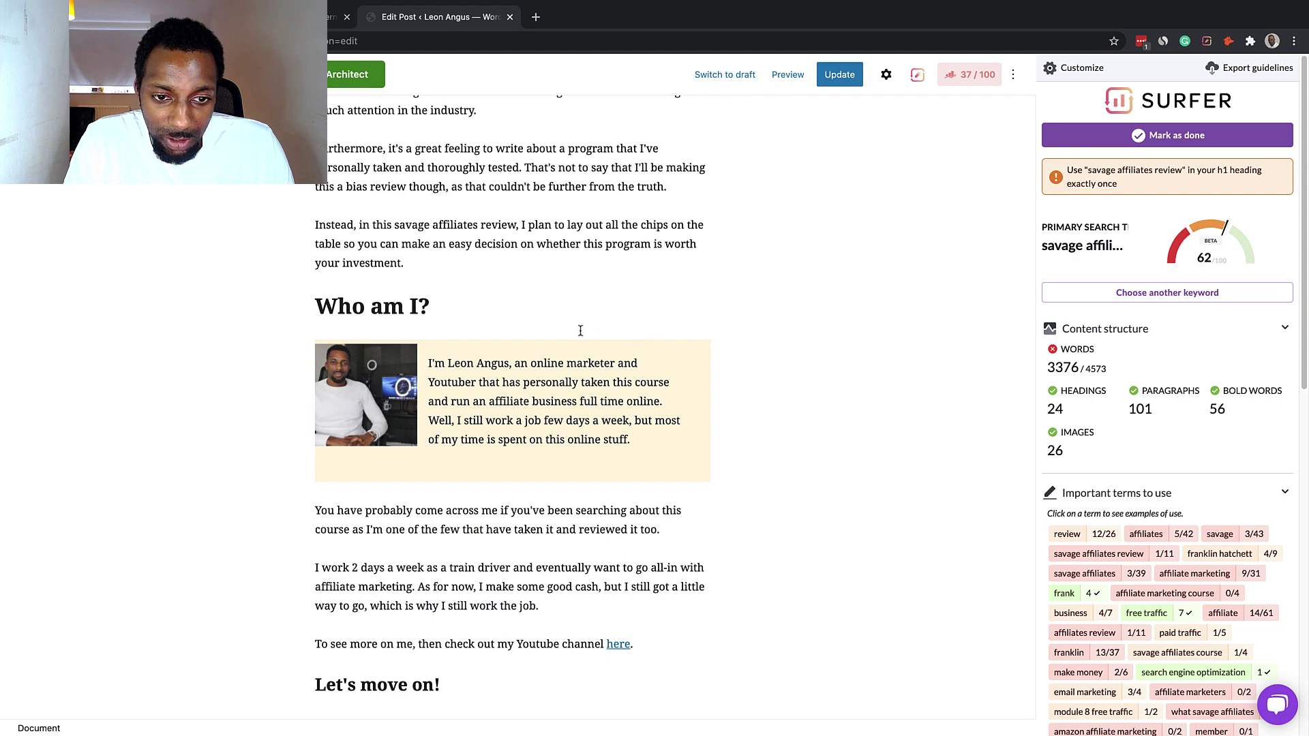
pyautogui.scroll(-13, 580, 330)
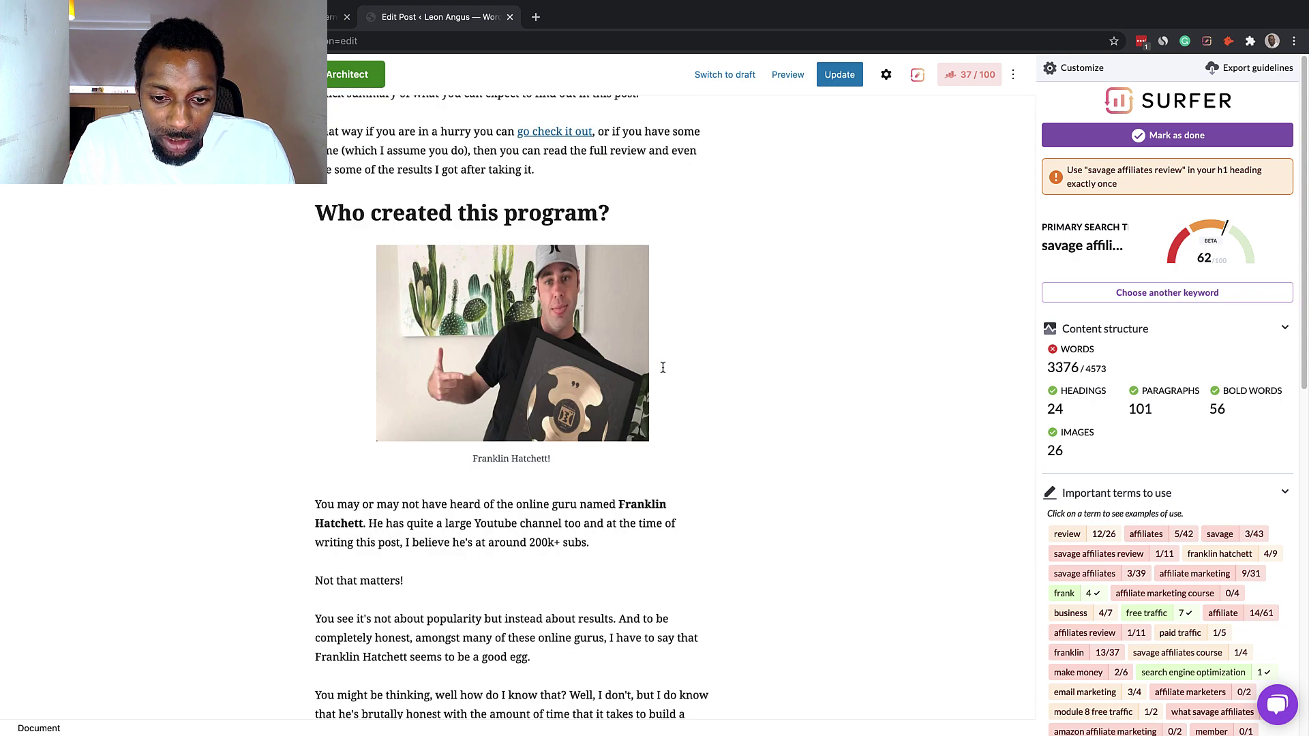
pyautogui.scroll(-3, 717, 354)
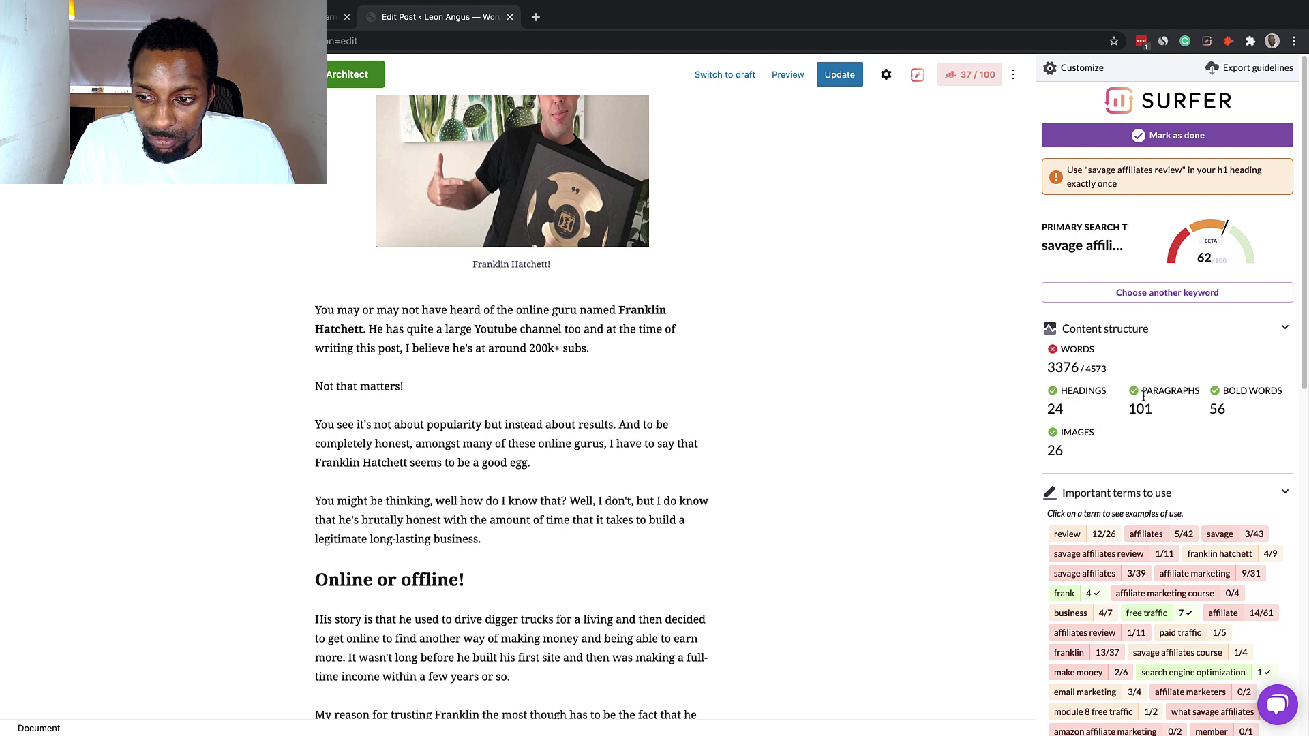
pyautogui.scroll(1, 1000, 406)
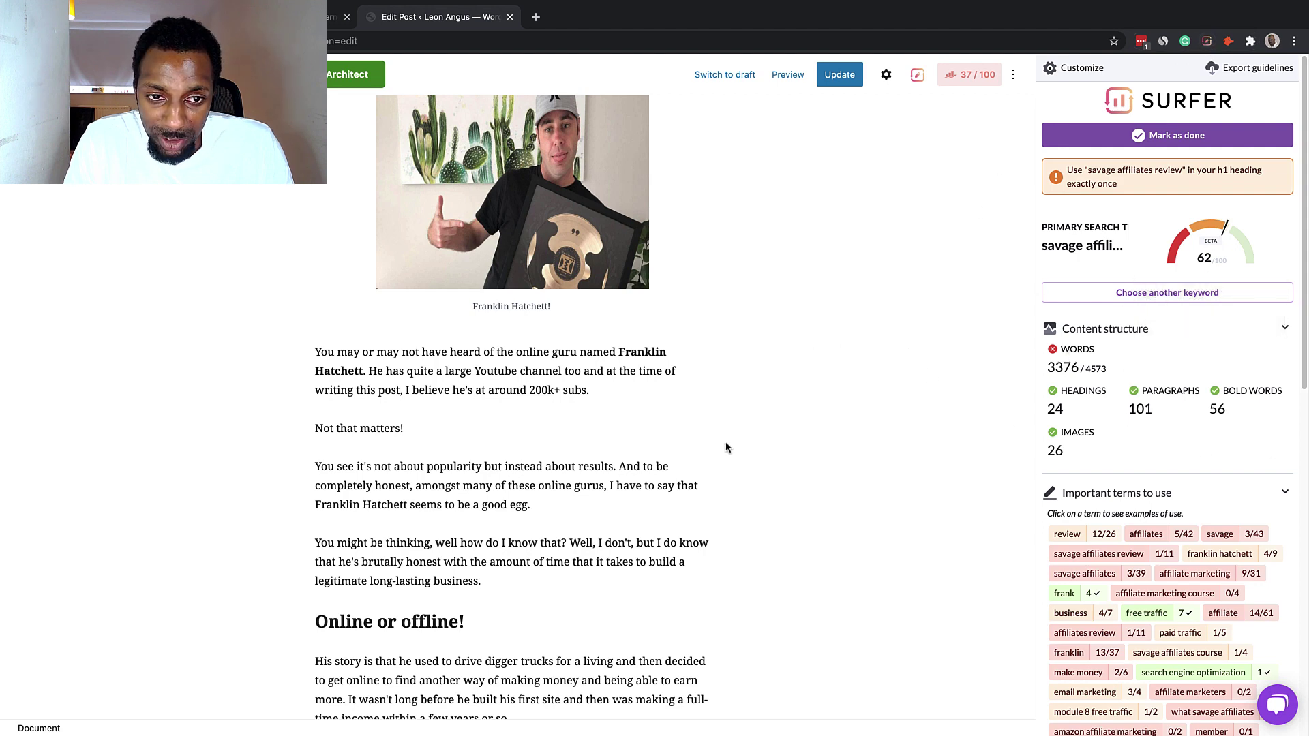
pyautogui.scroll(15, 726, 447)
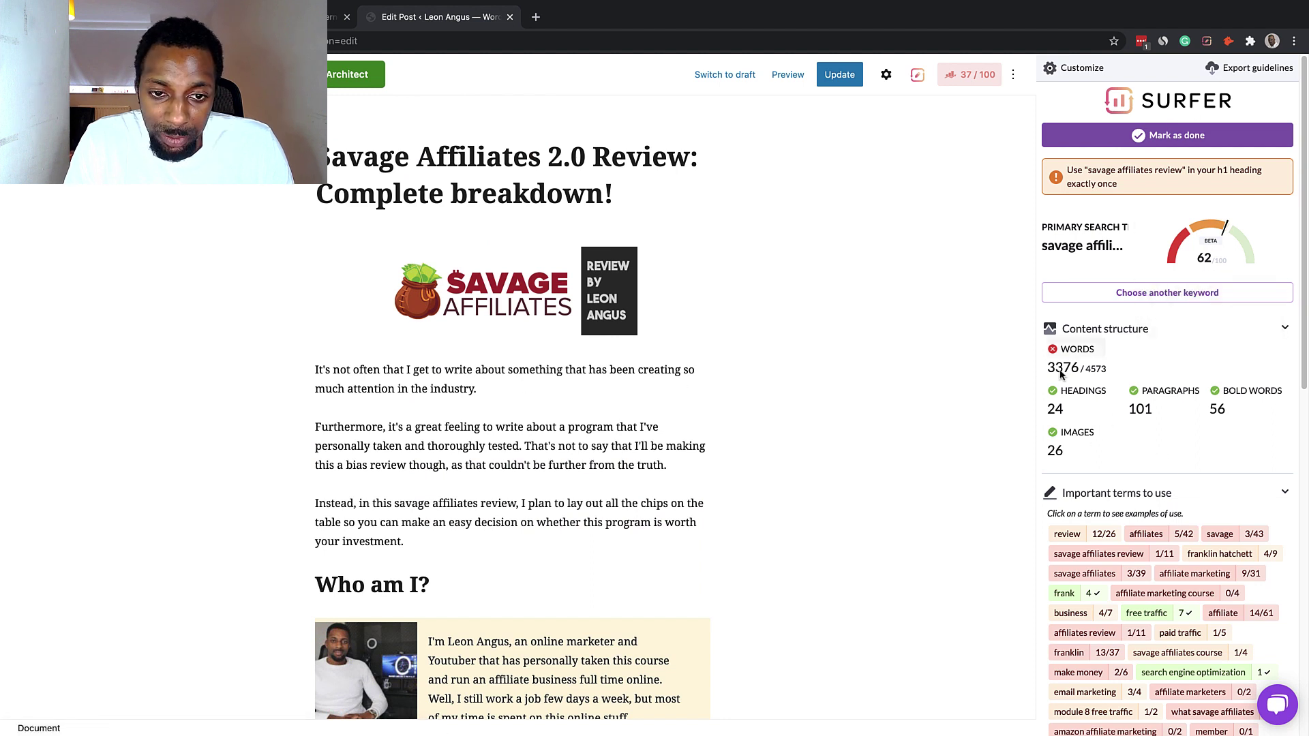
# Examine the post's introductory paragraphs and the "Who am I?" section again
pyautogui.scroll(-1, 825, 266)
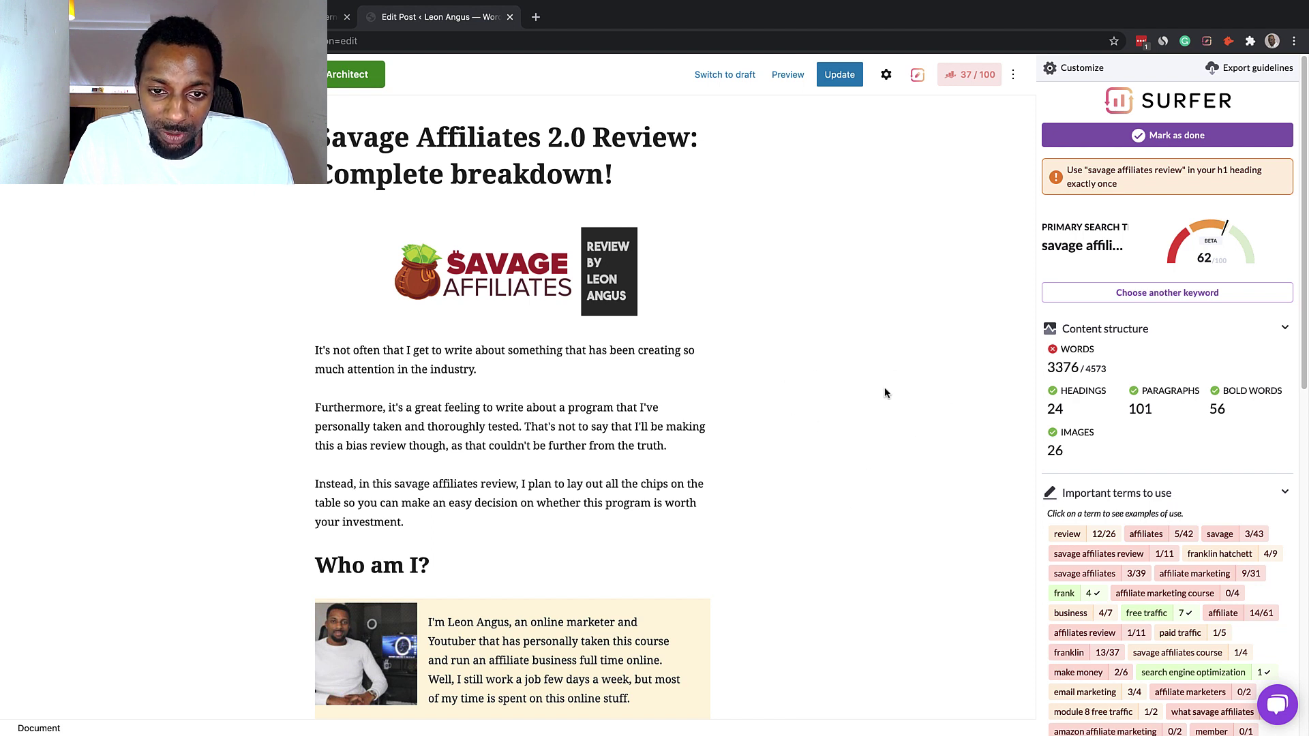
pyautogui.scroll(-1, 752, 377)
pyautogui.scroll(-1, 752, 377)
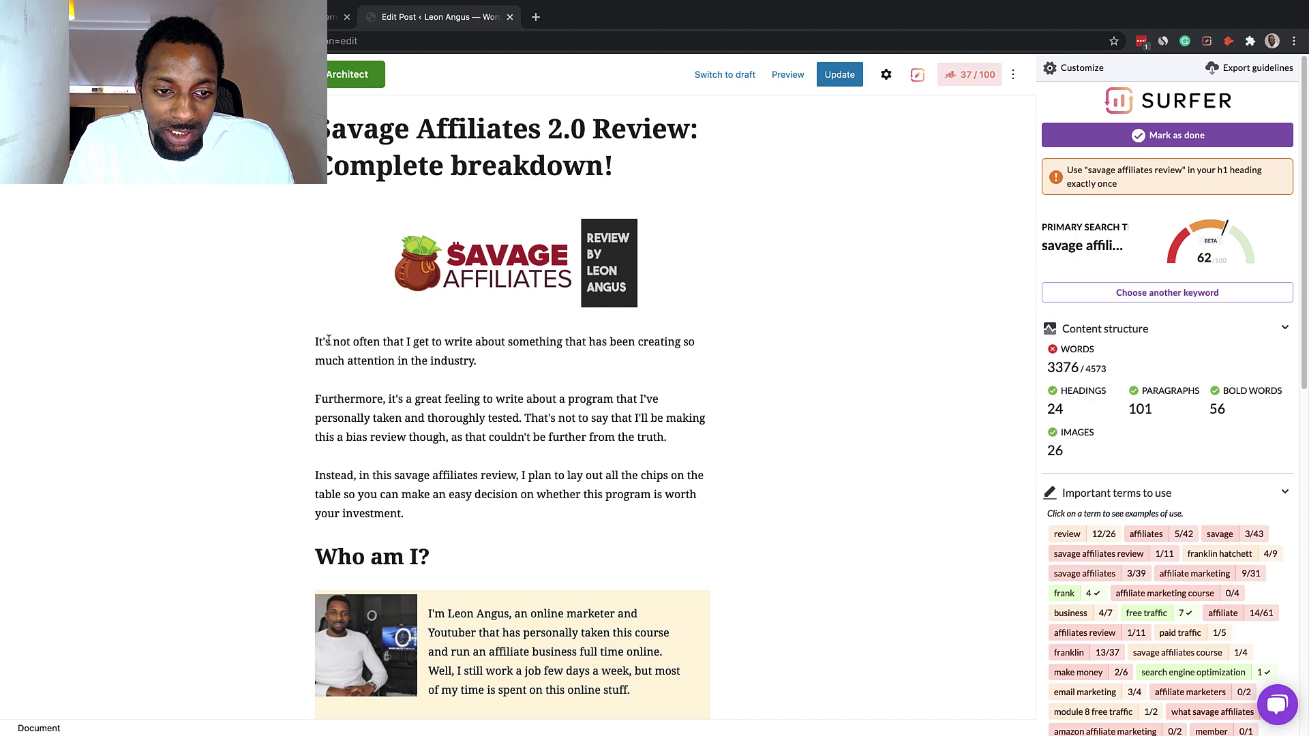
pyautogui.moveTo(318, 339); pyautogui.dragTo(603, 403)
pyautogui.scroll(-3, 602, 408)
pyautogui.scroll(-2, 603, 408)
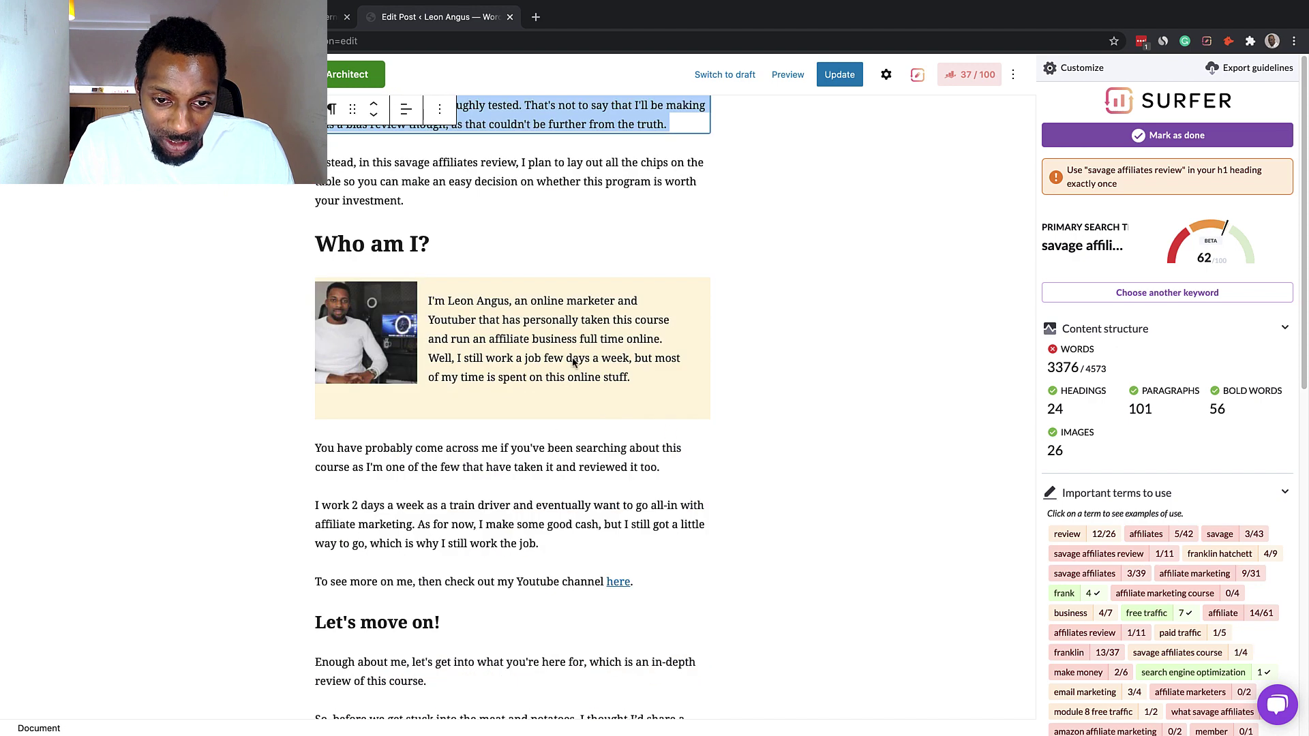
pyautogui.click(864, 381)
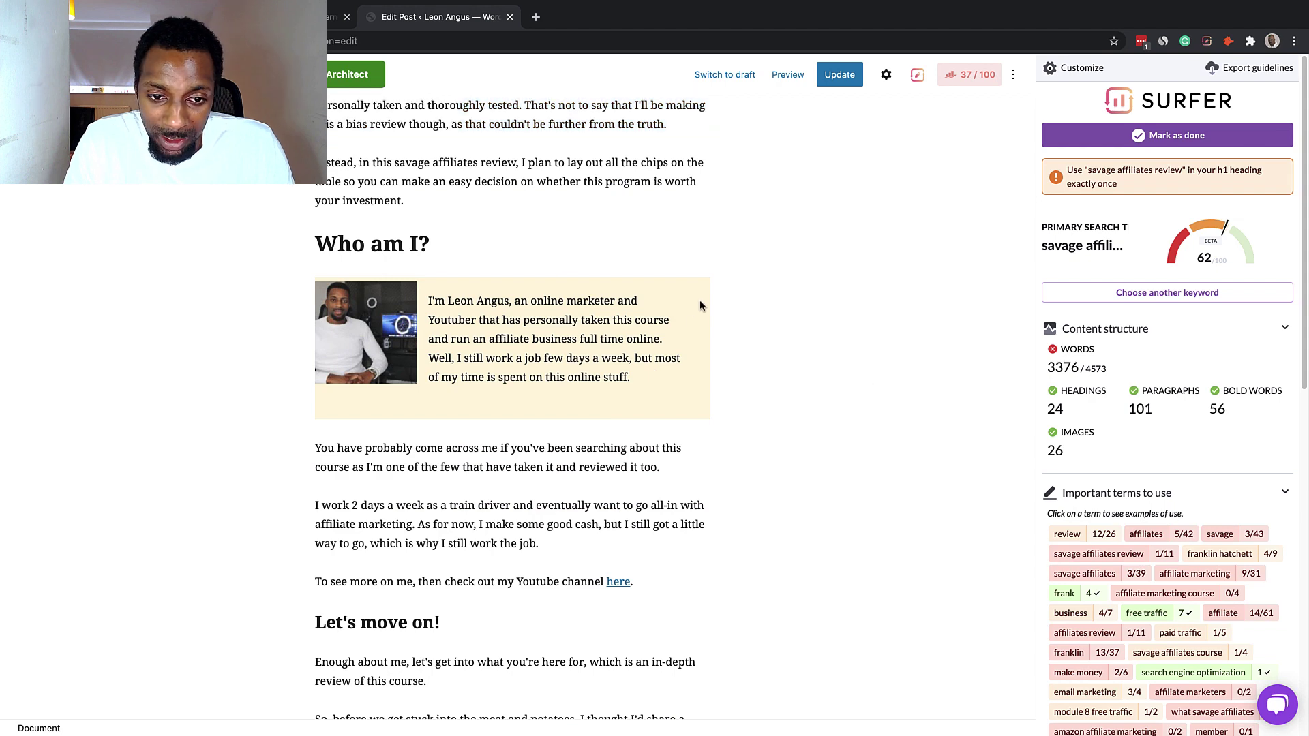
pyautogui.scroll(5, 739, 420)
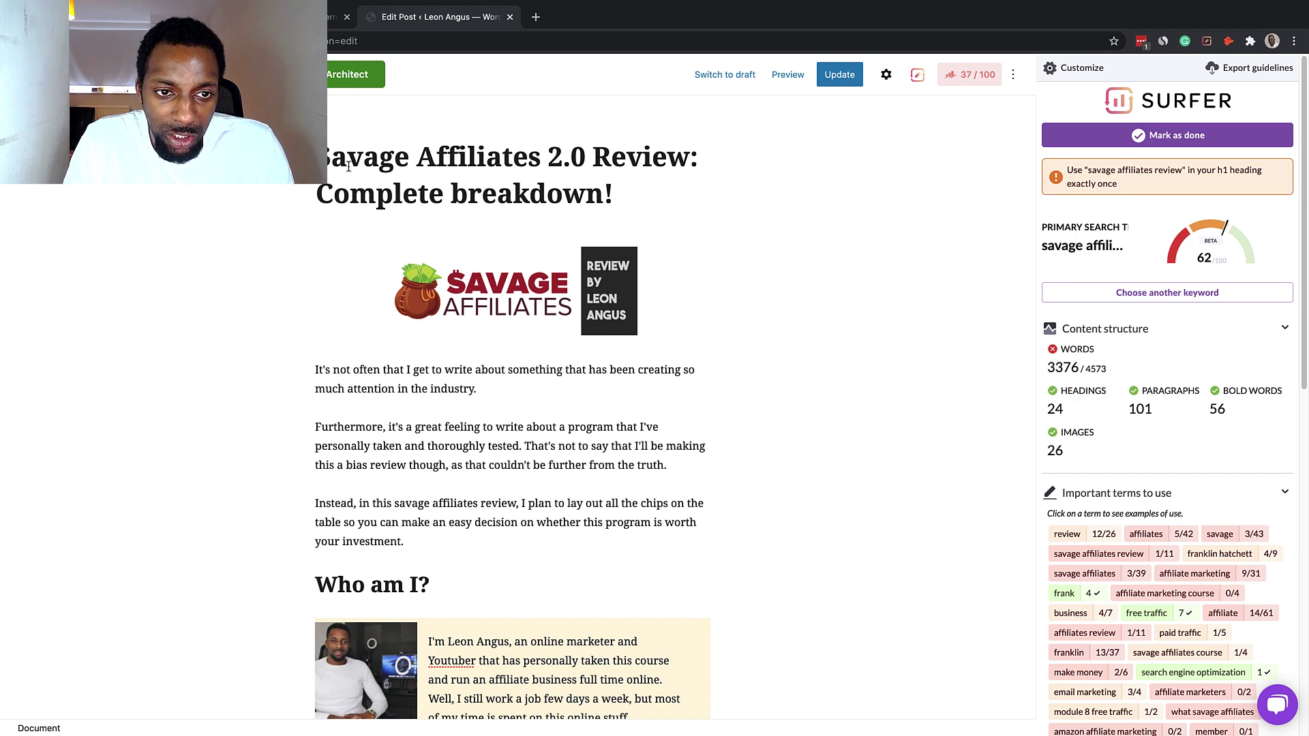
# Remove the final "s" from "Affiliates" in the post title to test the content score, and restore it
pyautogui.moveTo(320, 158); pyautogui.dragTo(694, 152)
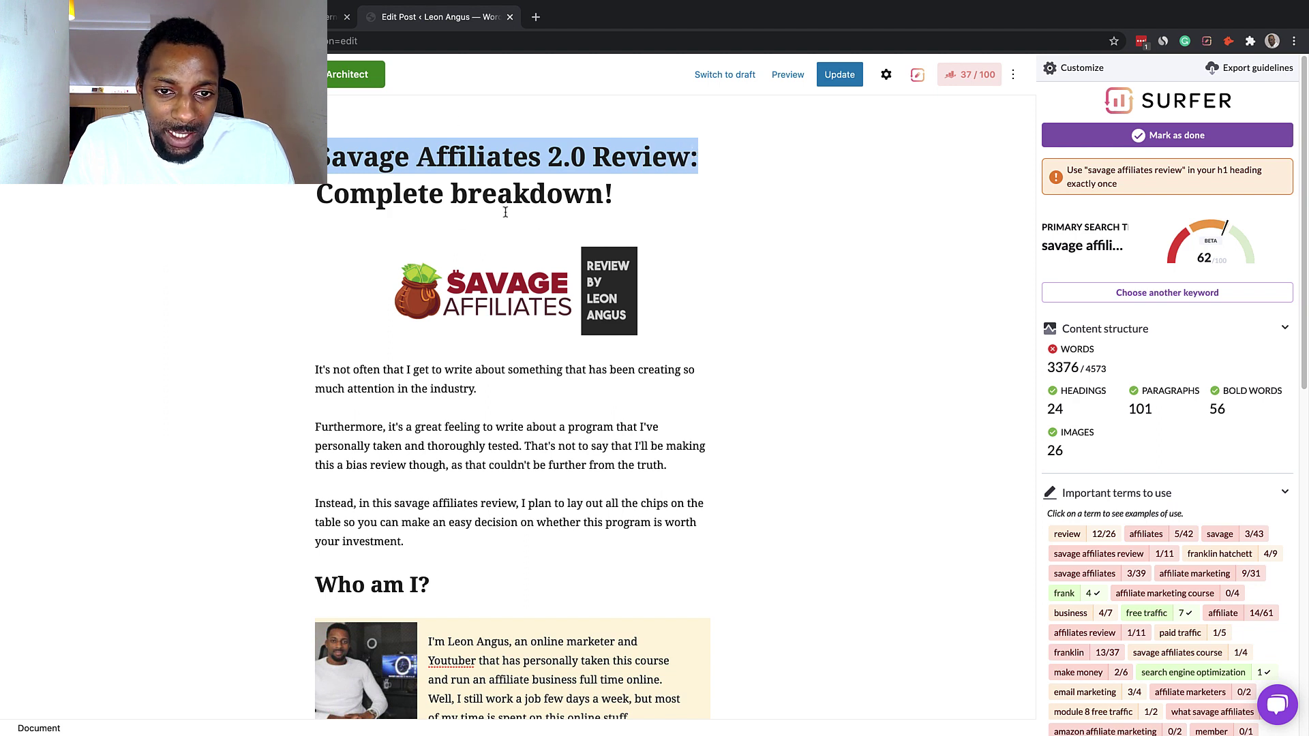
pyautogui.click(533, 167)
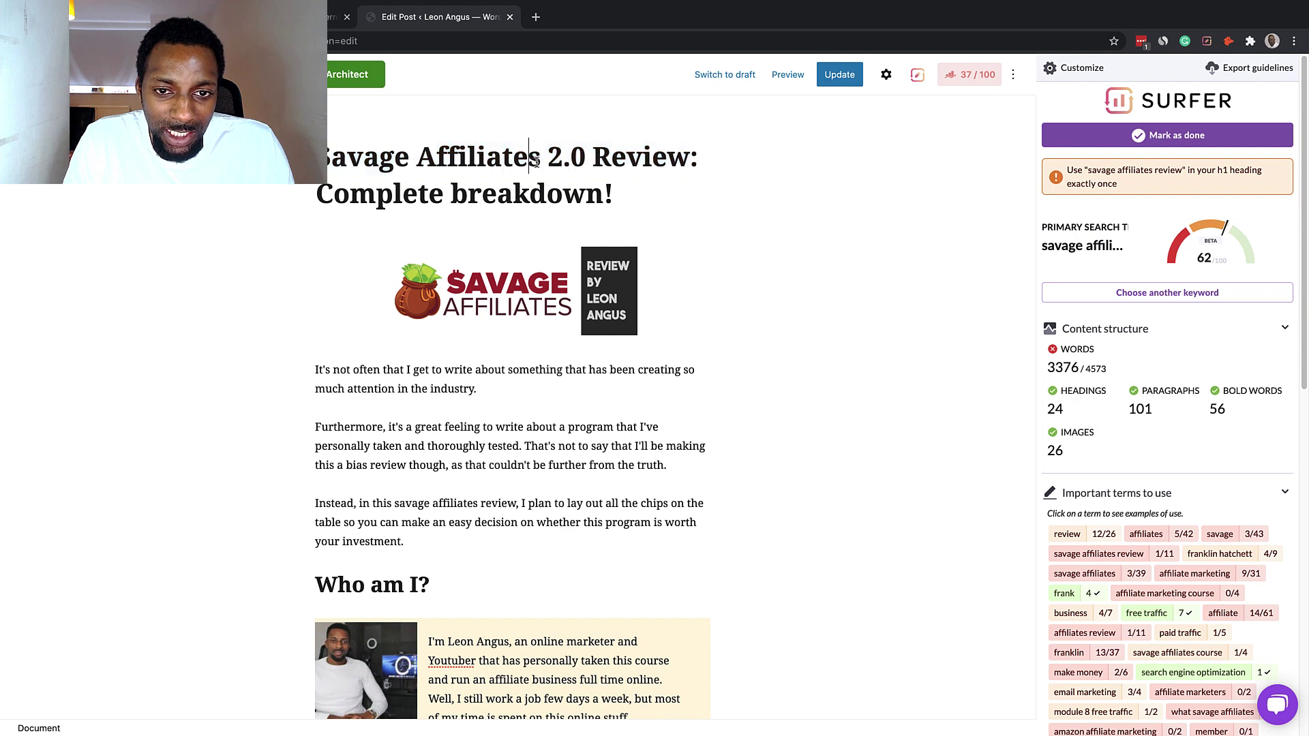
pyautogui.press('BackSpace')
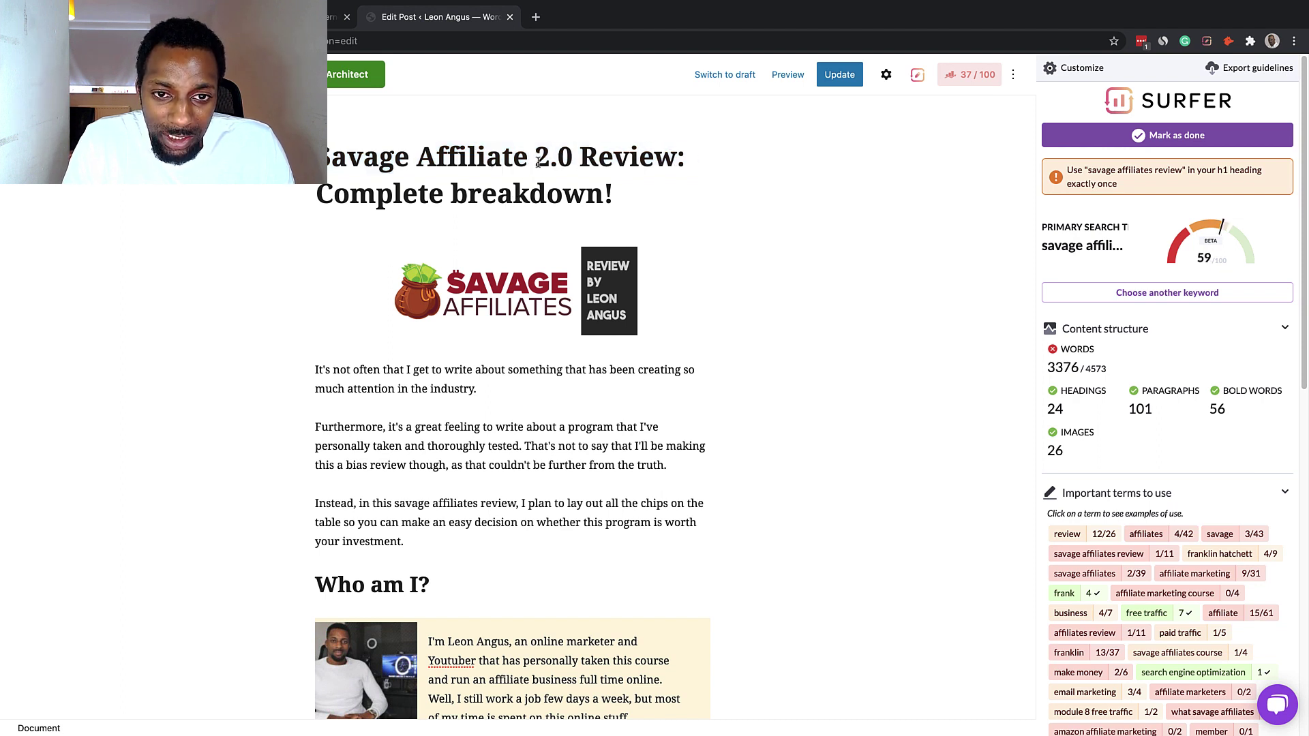
pyautogui.write('s')
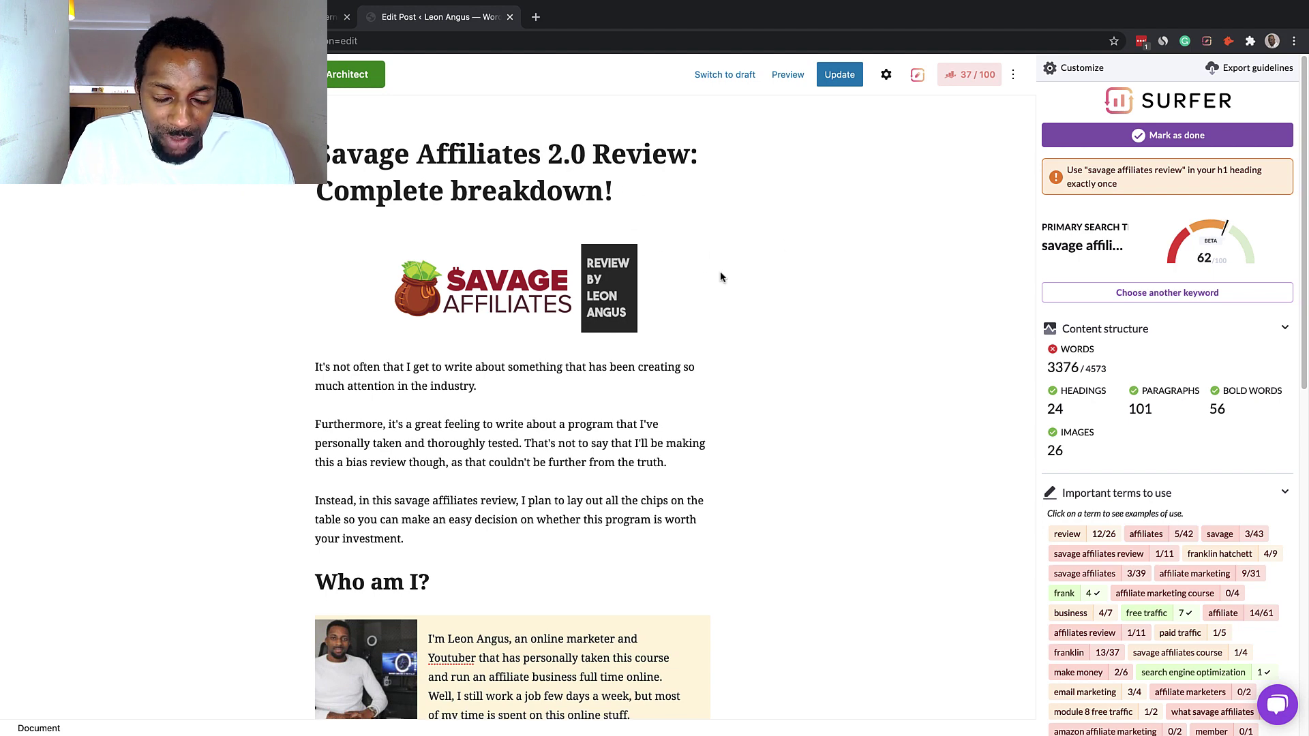
# Look through the rest of the review post, including the course modules, results, pros and cons, conclusion and summary box
pyautogui.scroll(-15, 721, 276)
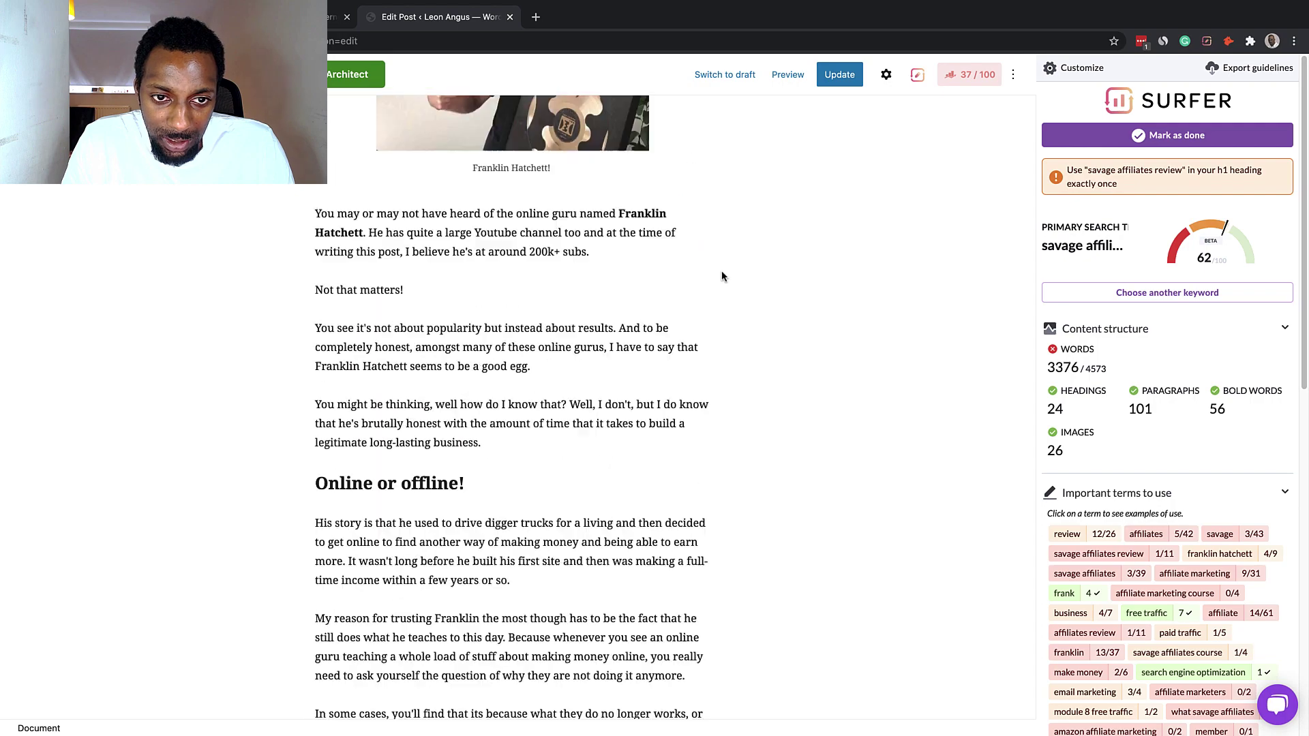
pyautogui.scroll(-20, 722, 276)
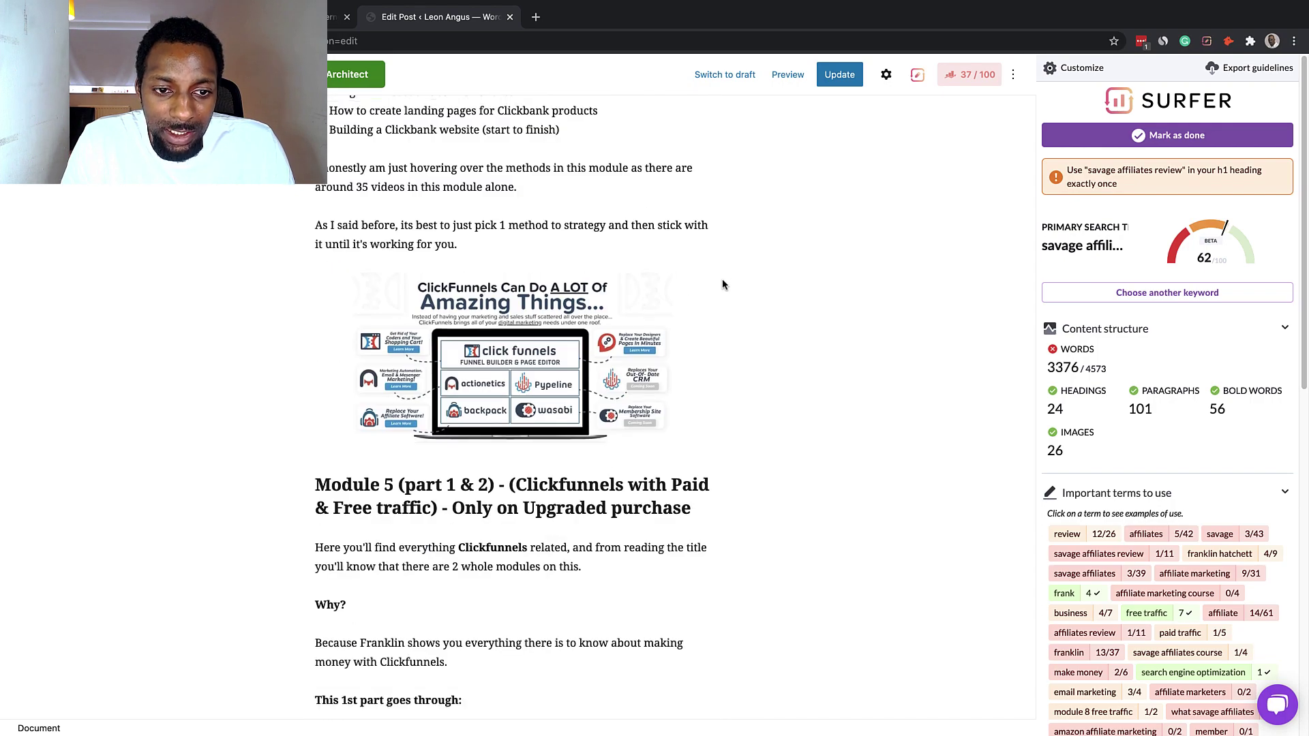
pyautogui.scroll(-20, 722, 284)
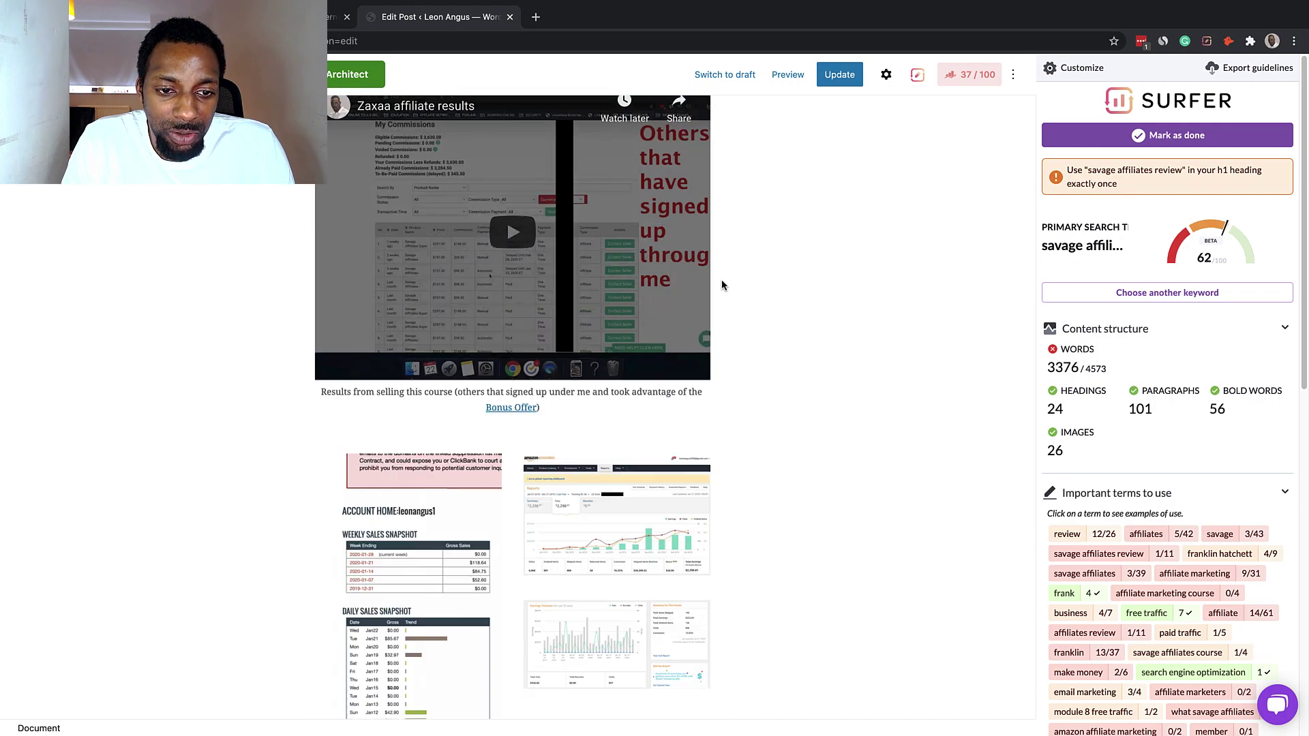
pyautogui.scroll(-20, 724, 285)
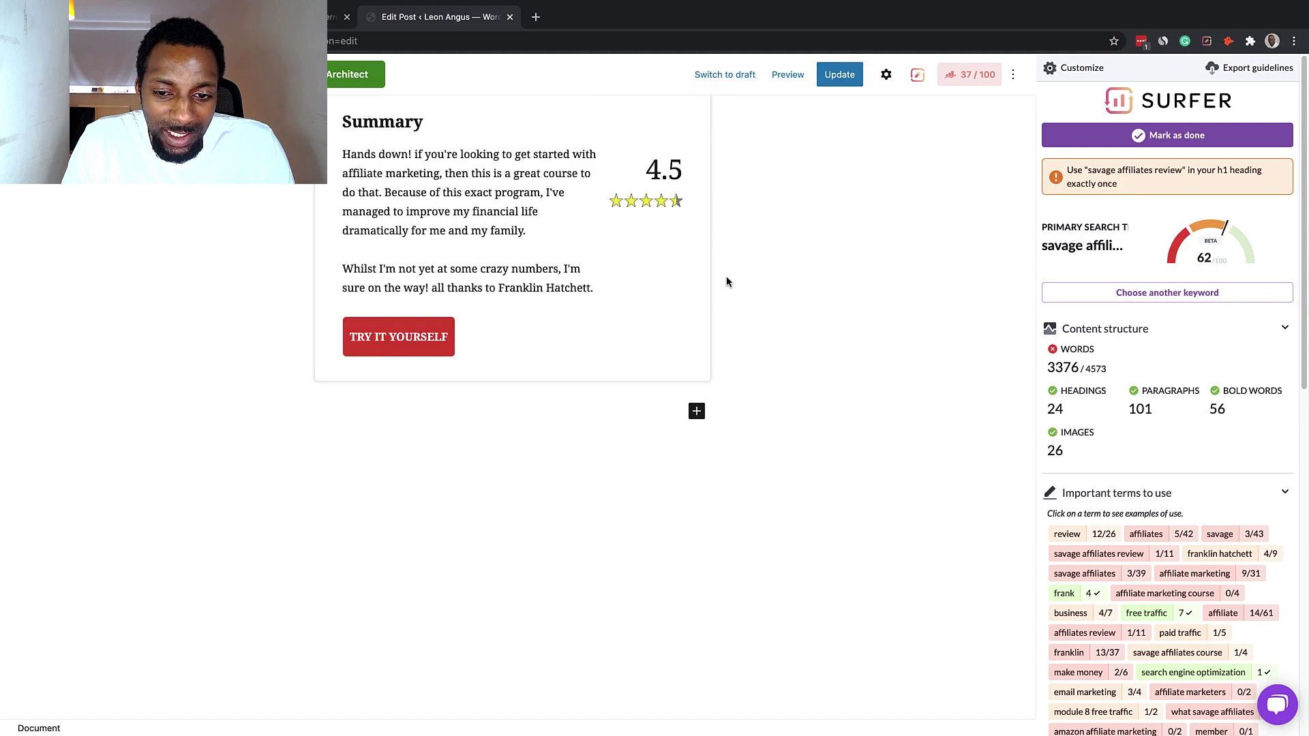
pyautogui.scroll(15, 726, 276)
pyautogui.scroll(-6, 726, 276)
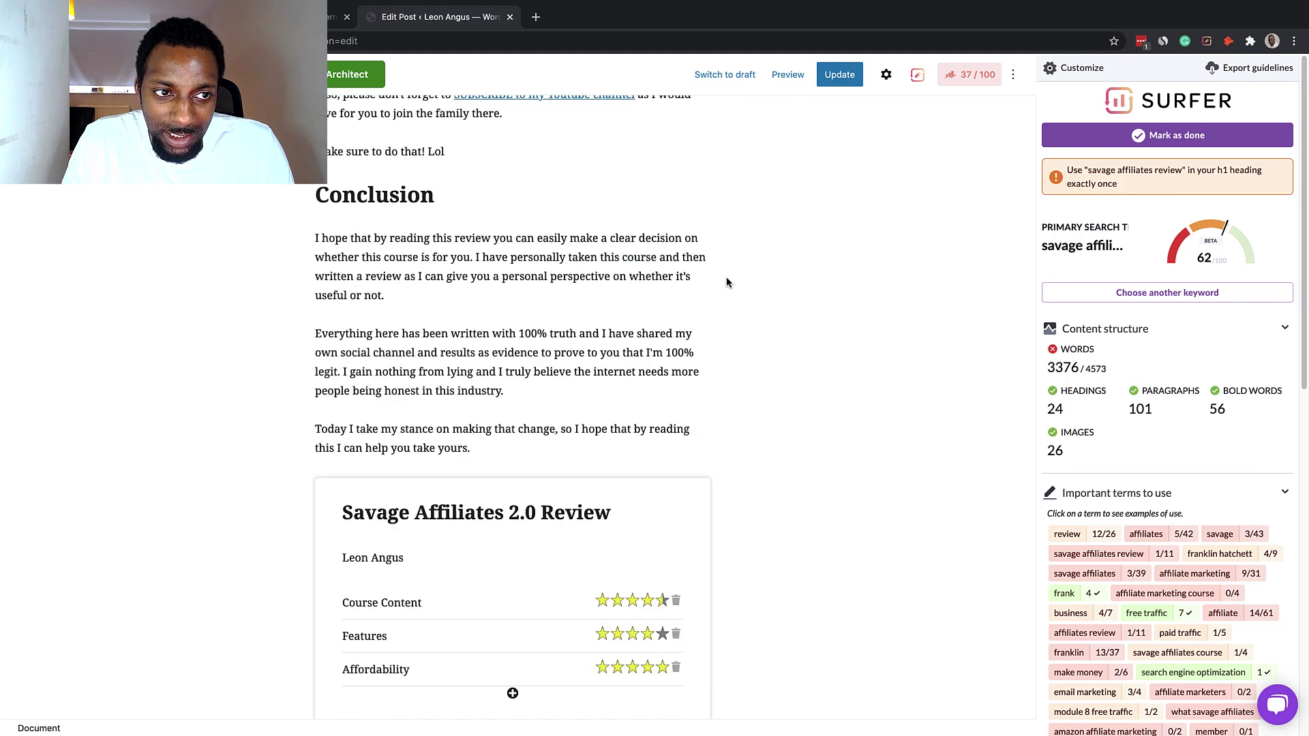
pyautogui.scroll(-5, 726, 290)
pyautogui.scroll(10, 818, 355)
pyautogui.scroll(15, 770, 453)
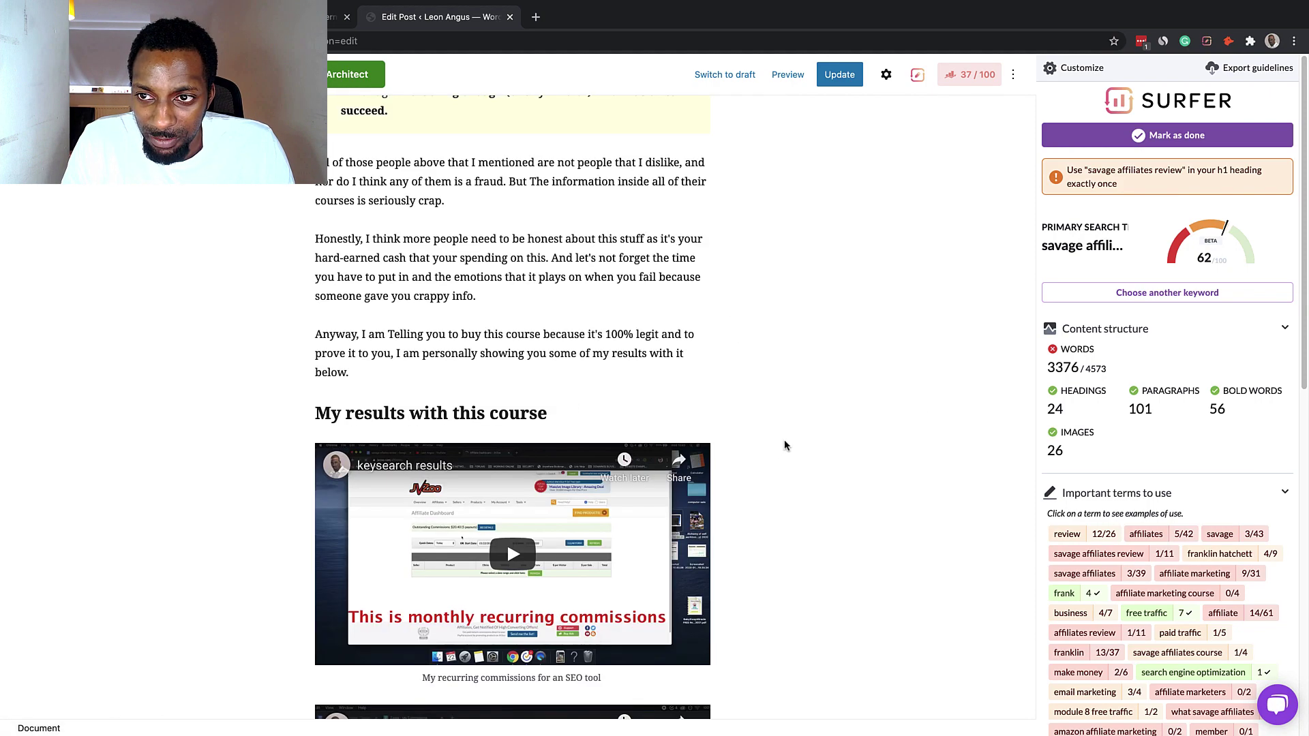
pyautogui.scroll(-5, 784, 445)
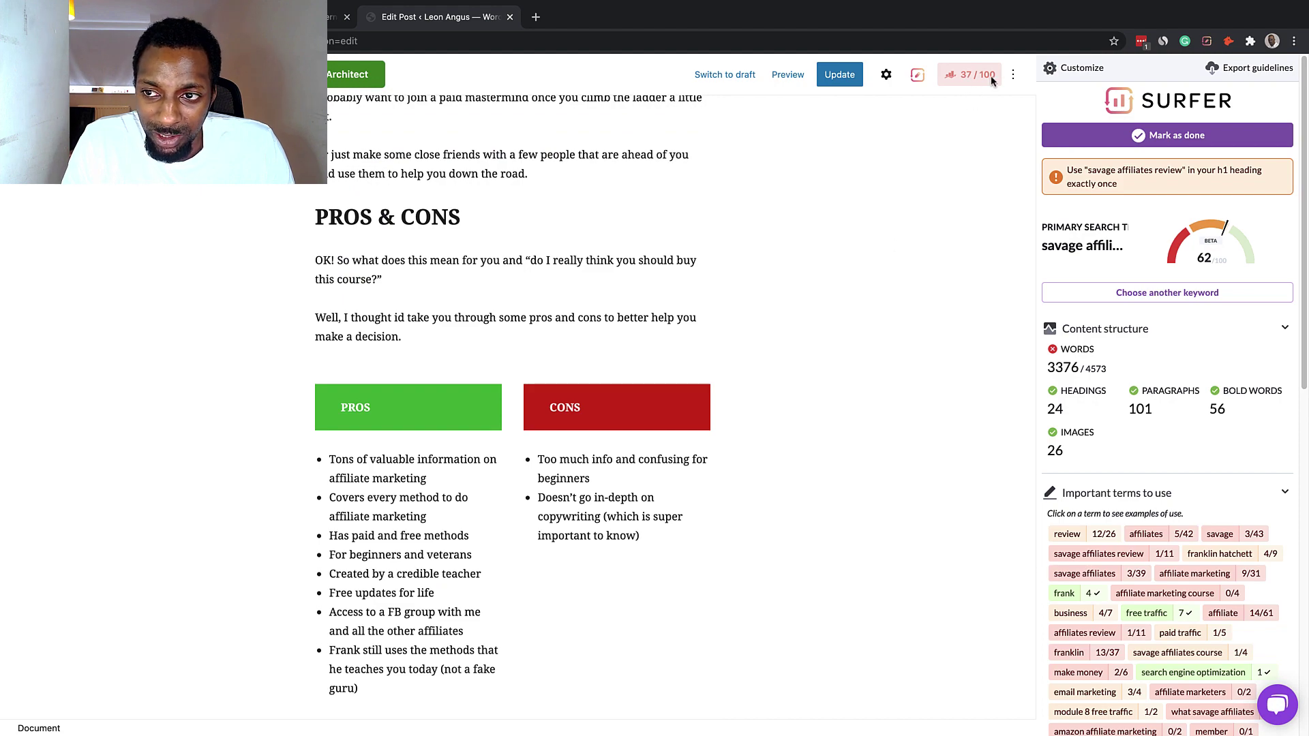
pyautogui.scroll(10, 749, 377)
pyautogui.scroll(10, 759, 411)
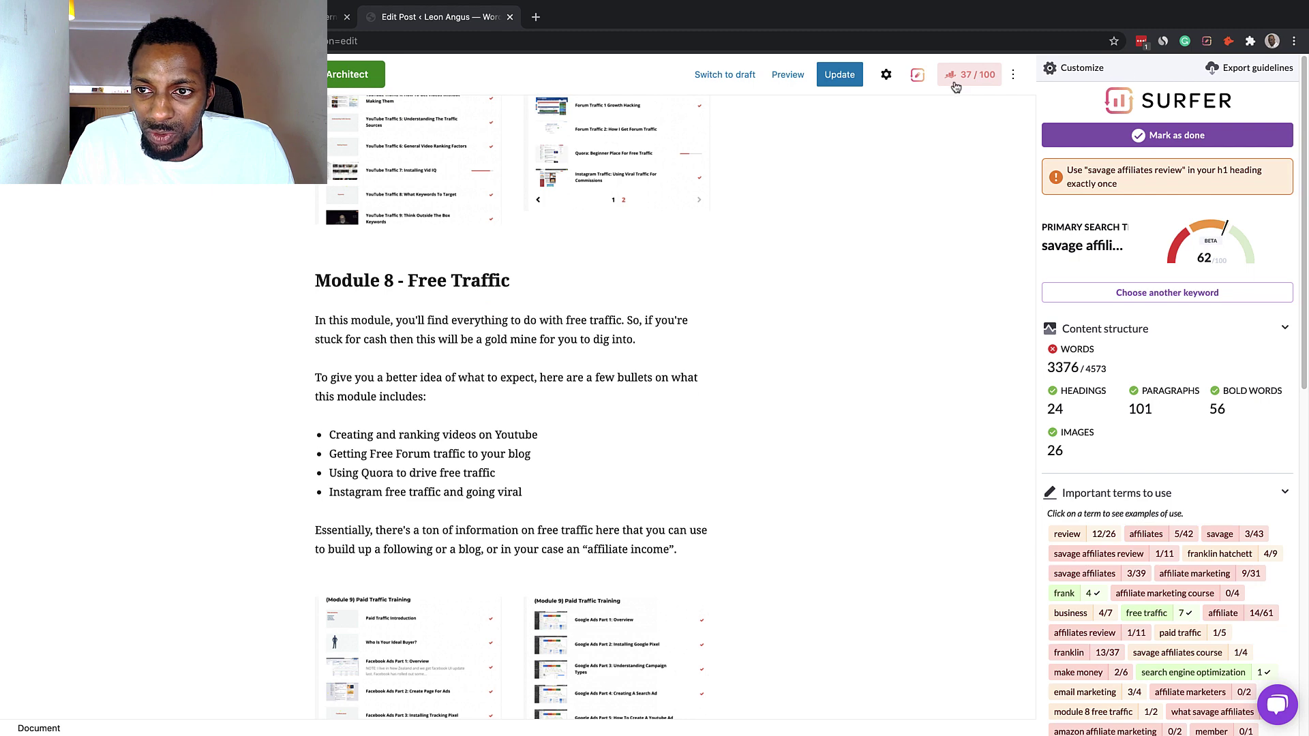
# Close the Surfer guidelines and open the Rank Math SEO analysis for the post
pyautogui.click(917, 81)
pyautogui.click(1238, 77)
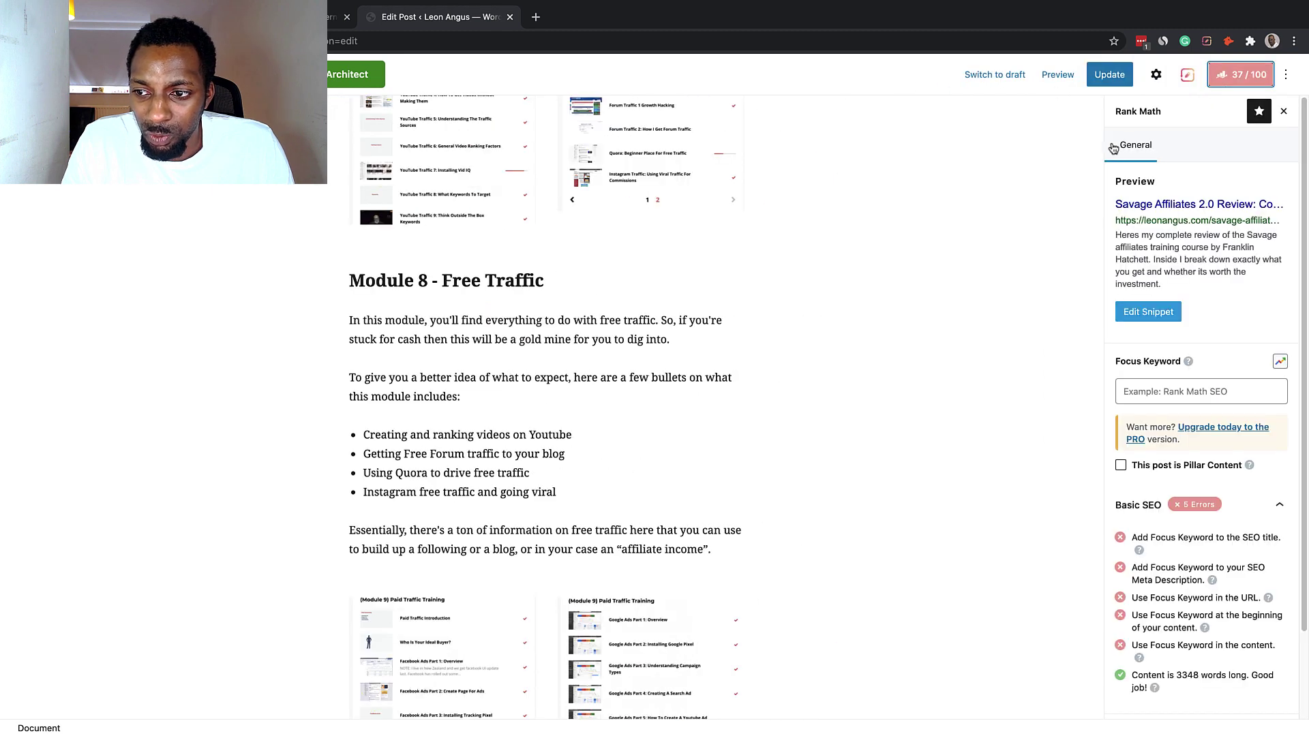
pyautogui.scroll(-1, 1152, 443)
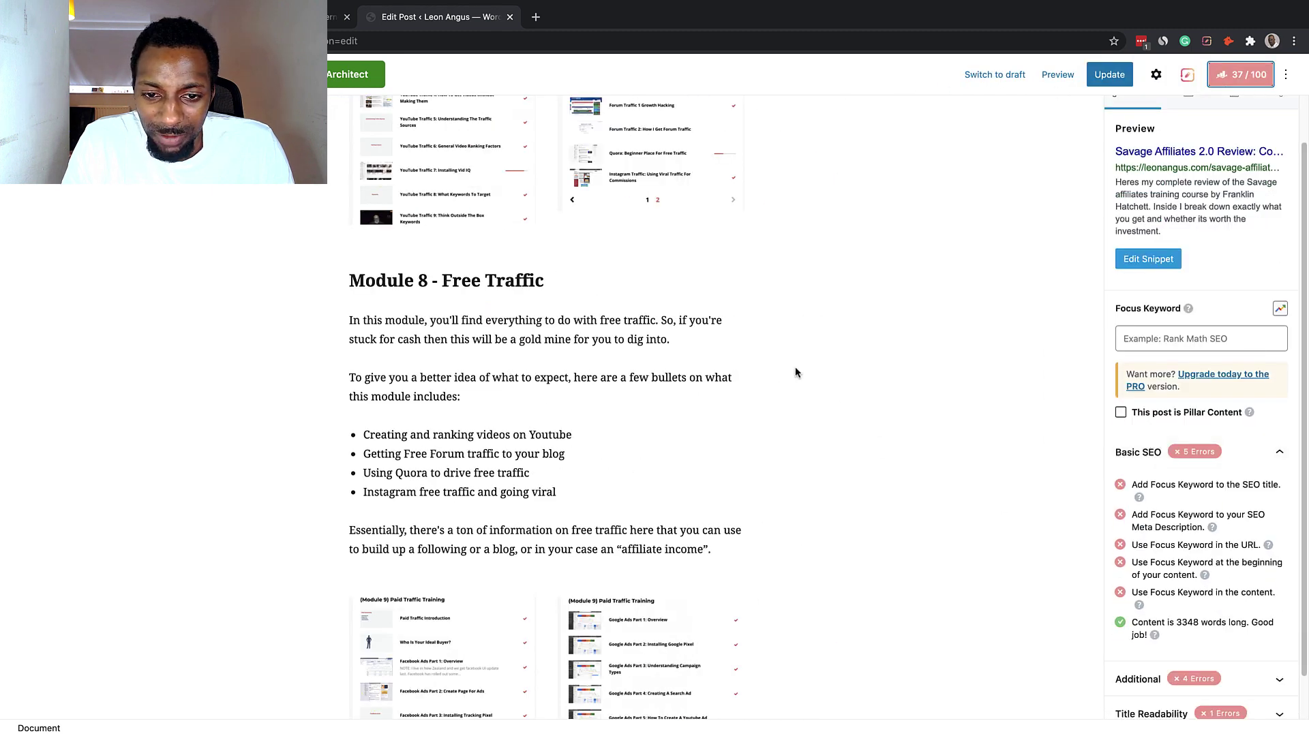
# Examine the Rank Math Basic SEO checks on using the focus keyword in the meta description and URL
pyautogui.scroll(8, 825, 399)
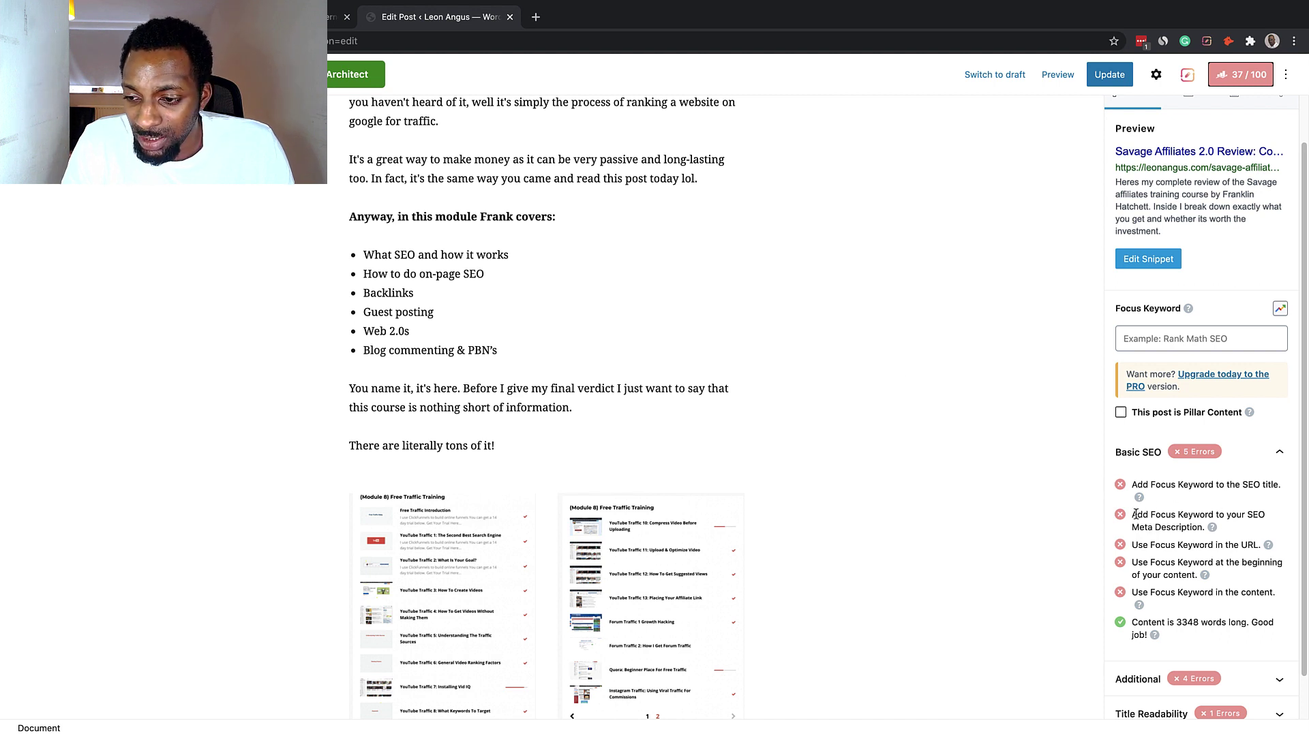
pyautogui.moveTo(1135, 515); pyautogui.dragTo(1184, 523)
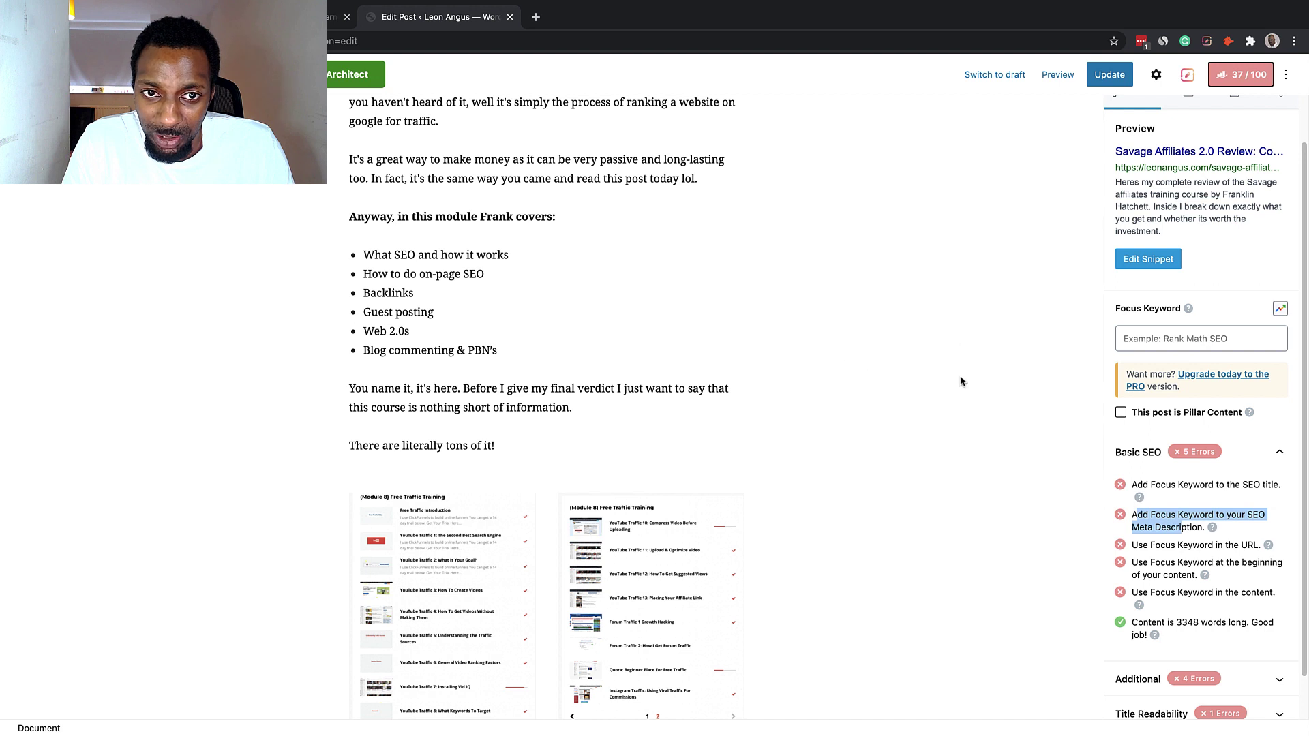
pyautogui.scroll(-1, 1169, 490)
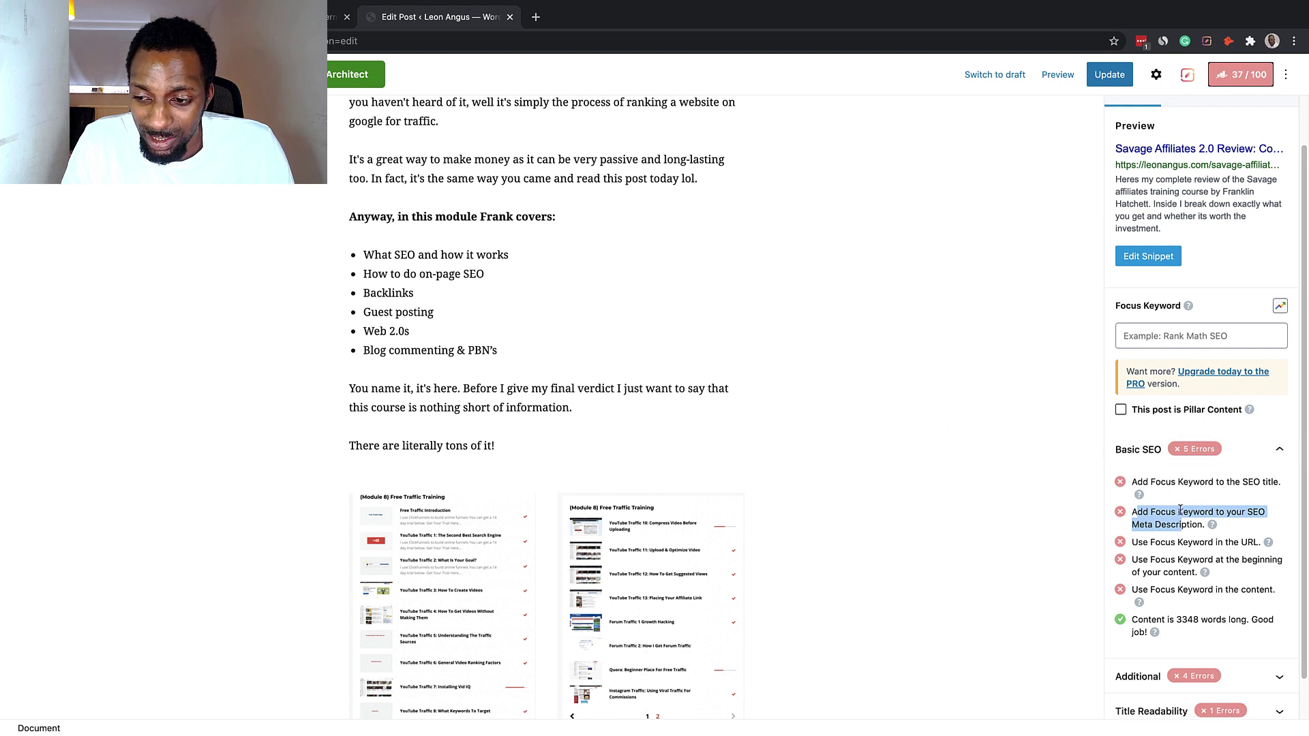
pyautogui.scroll(-1, 1176, 510)
pyautogui.scroll(-1, 1085, 439)
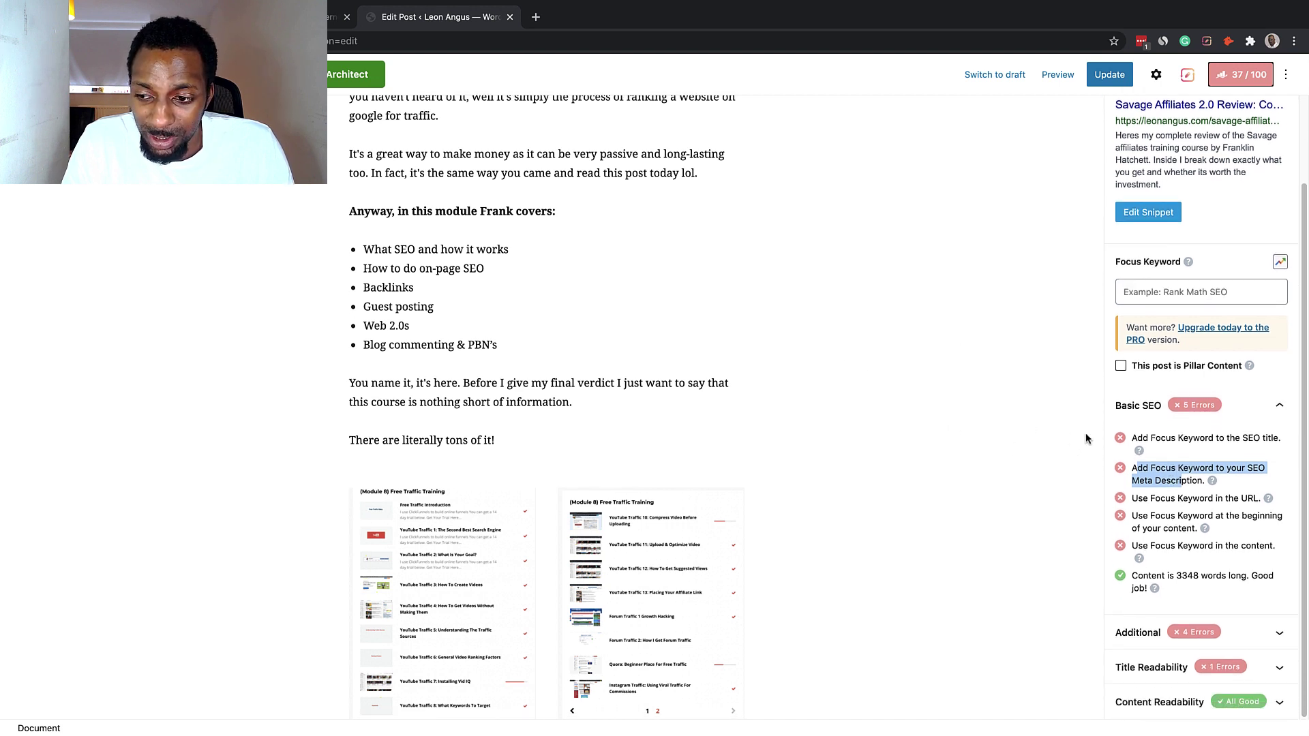
pyautogui.click(1151, 496)
pyautogui.moveTo(1150, 496); pyautogui.dragTo(1227, 498)
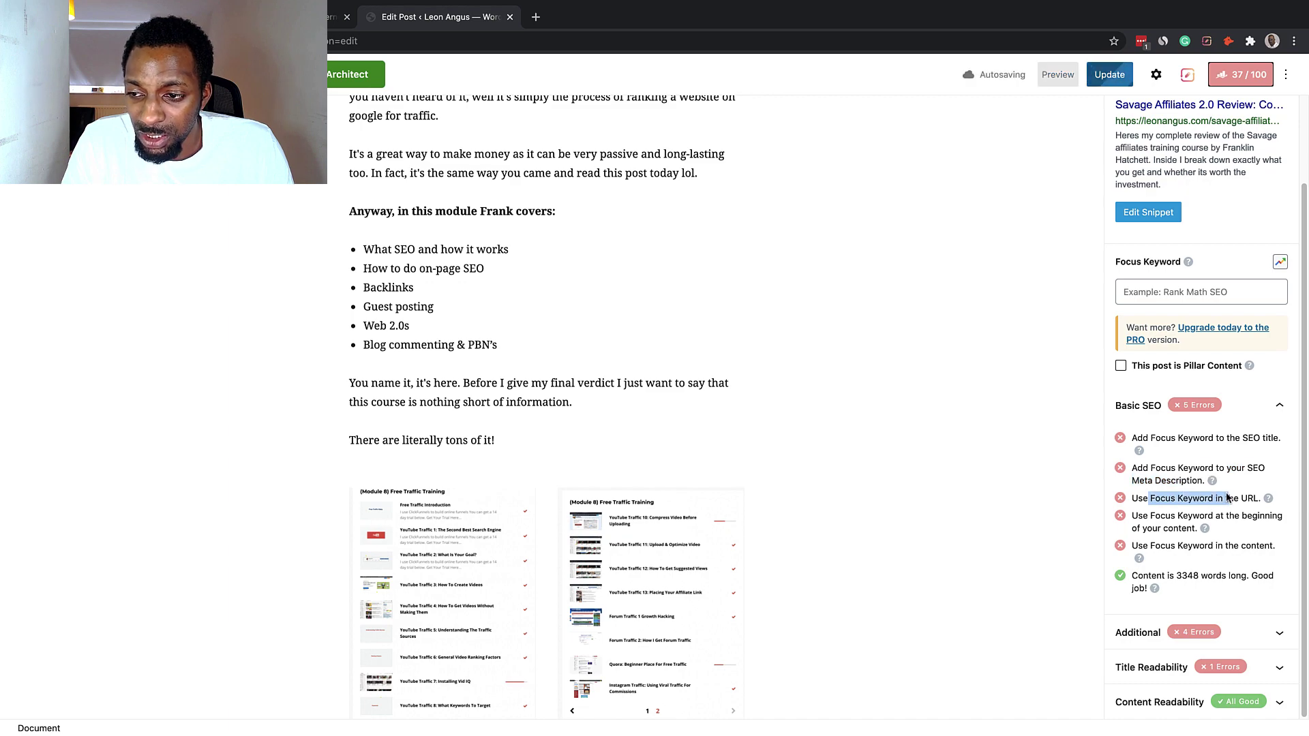
pyautogui.scroll(20, 833, 379)
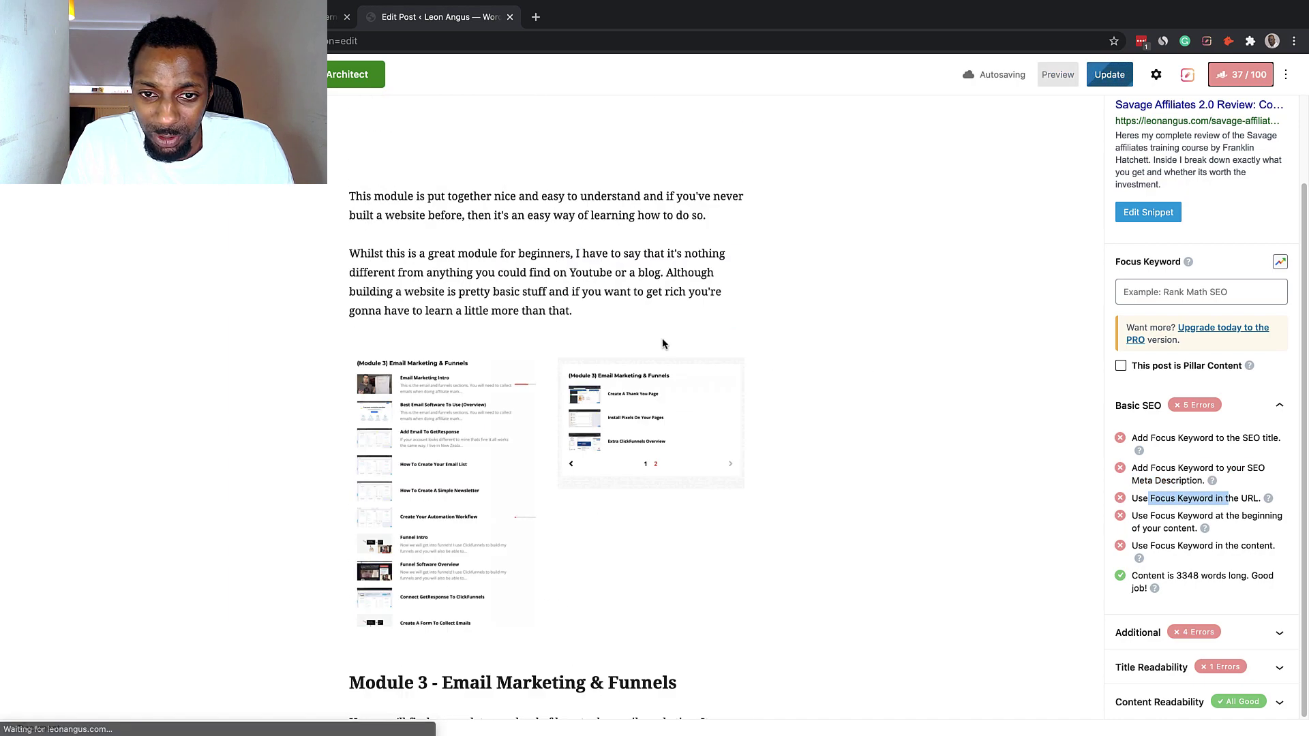
pyautogui.scroll(15, 663, 339)
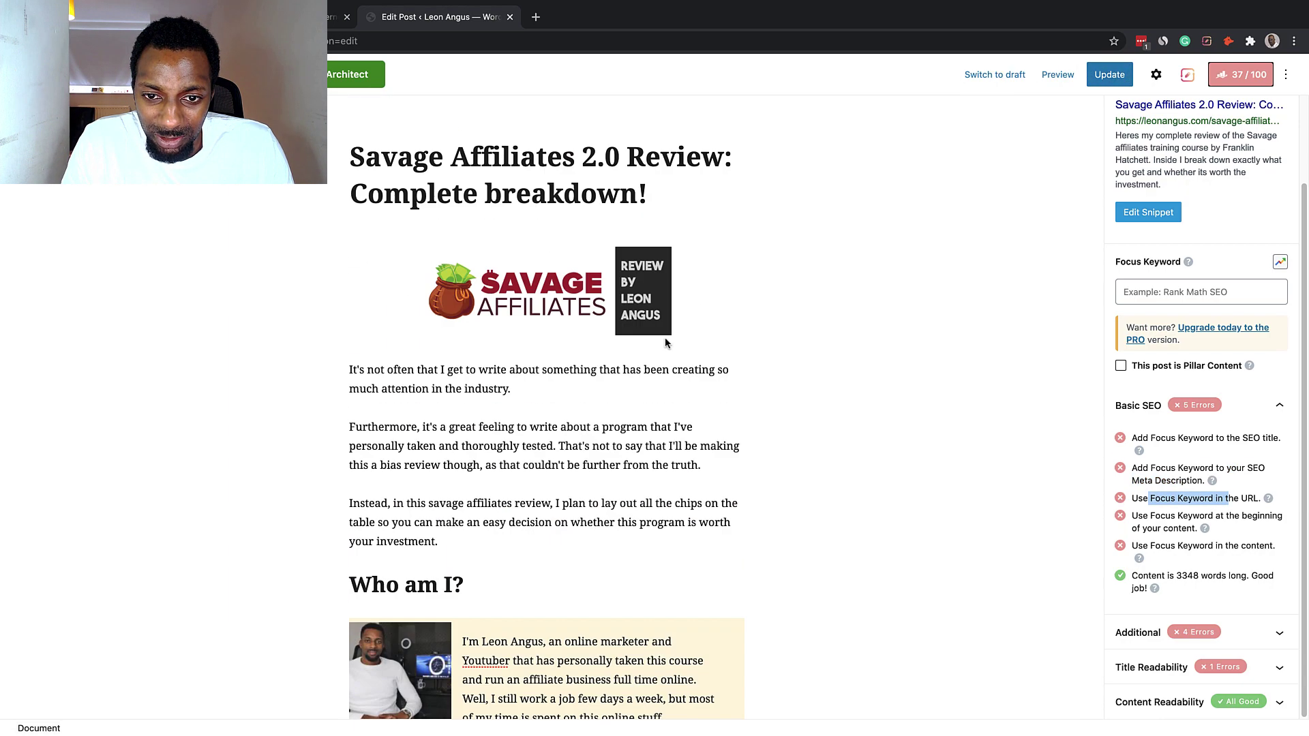
# Inspect the post's URL slug, including its "2-0" part, in the document settings and return to the Rank Math Basic SEO checks
pyautogui.click(665, 174)
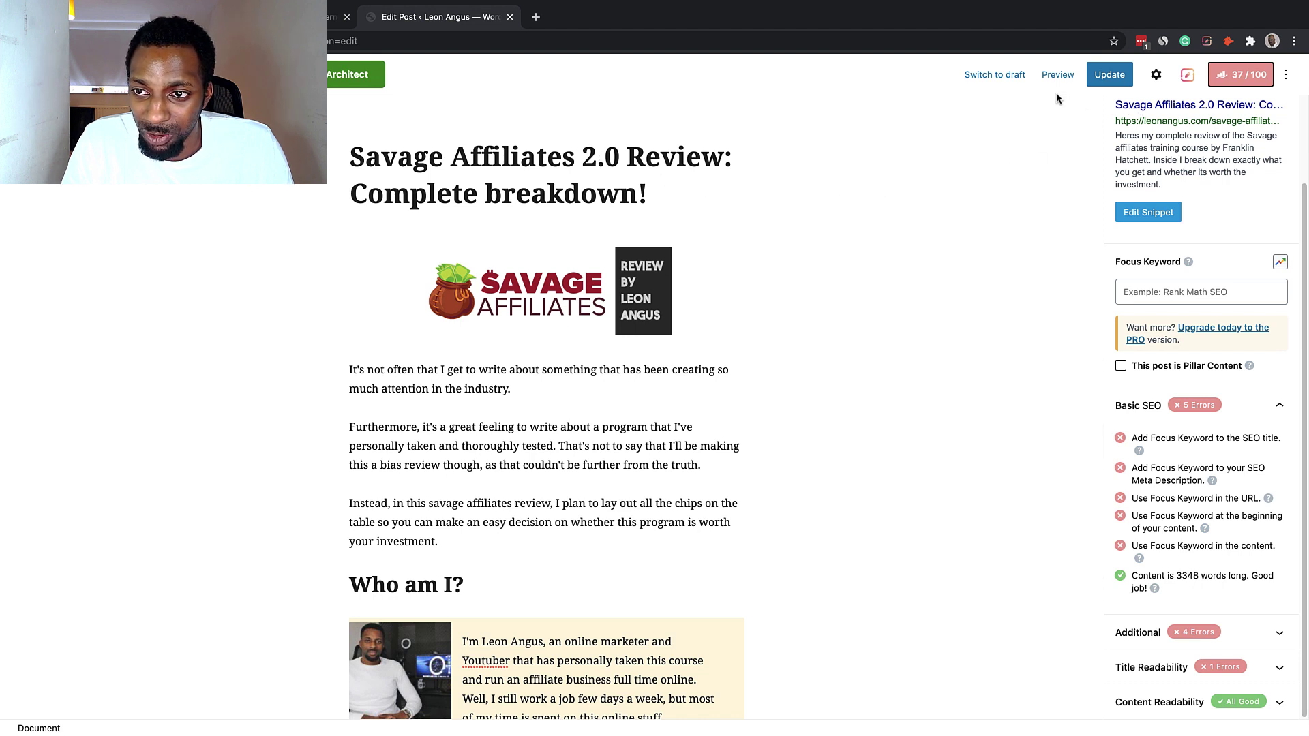
pyautogui.click(1156, 75)
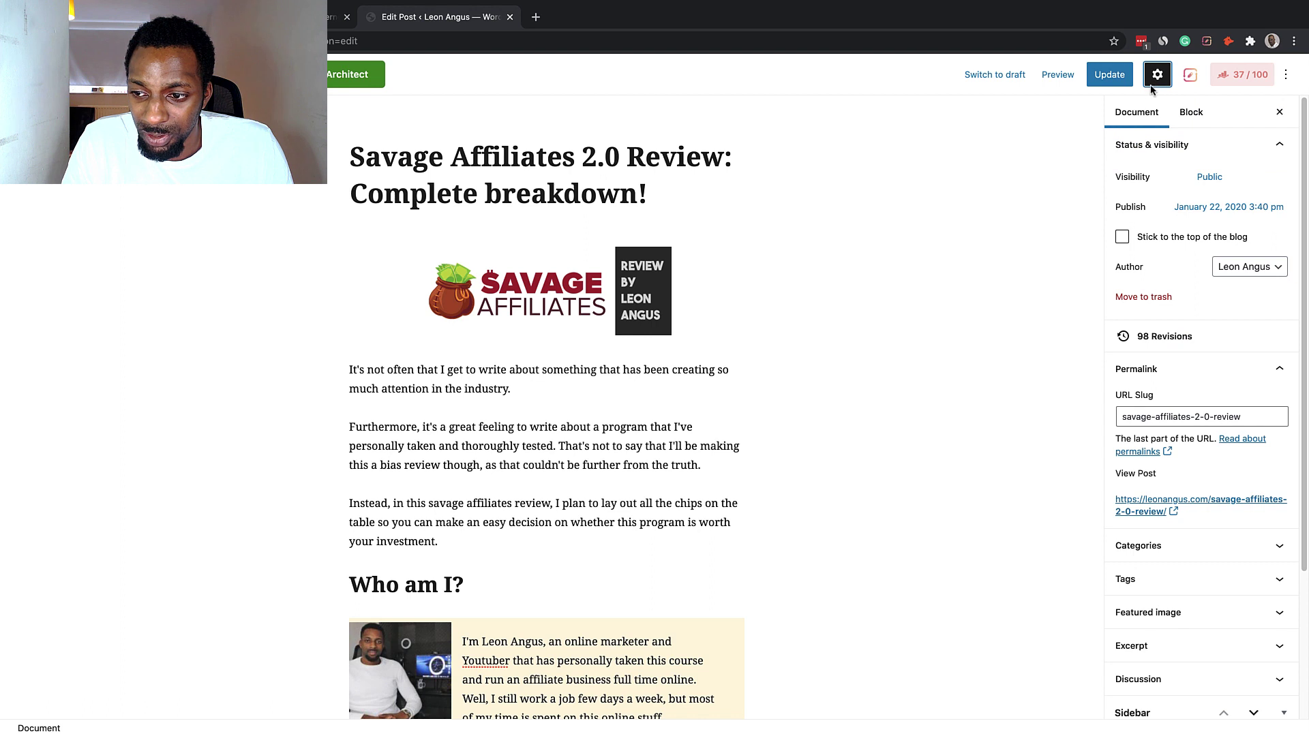
pyautogui.click(1239, 416)
pyautogui.click(1173, 416)
pyautogui.moveTo(1241, 415); pyautogui.dragTo(1213, 416)
pyautogui.click(1191, 416)
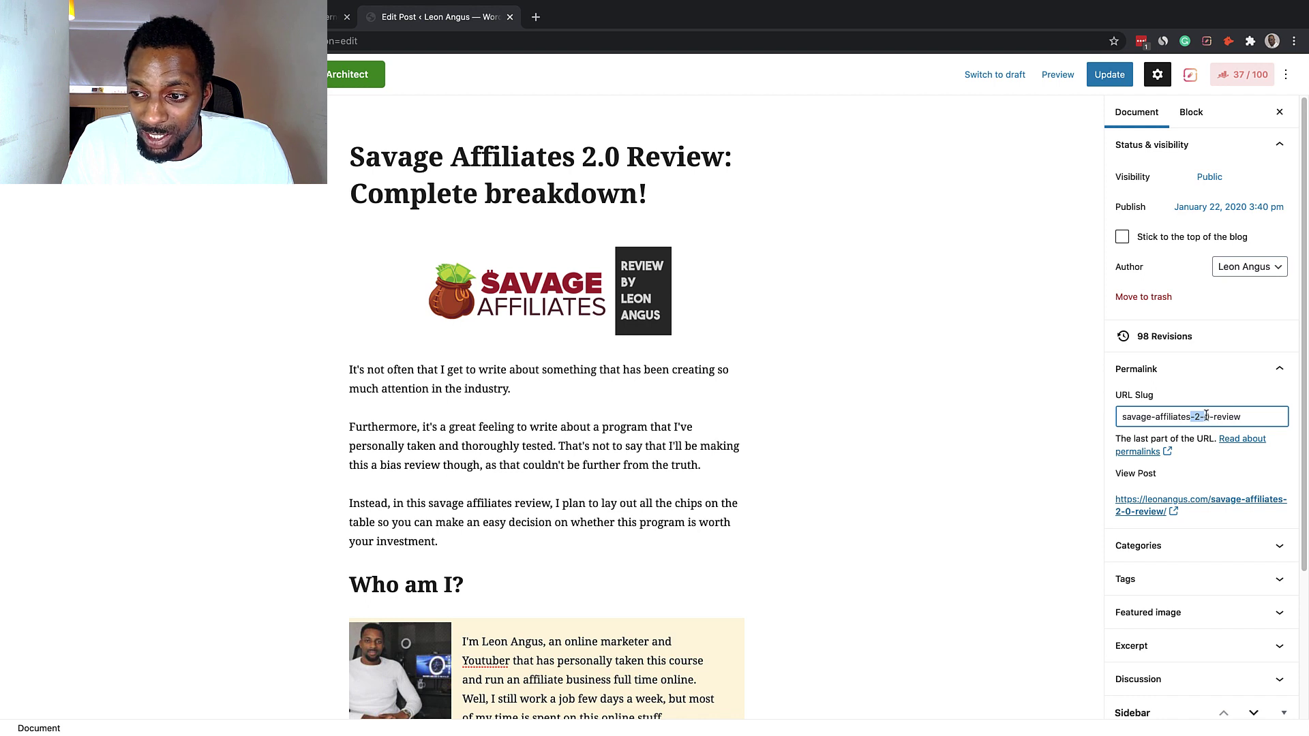
pyautogui.click(1234, 416)
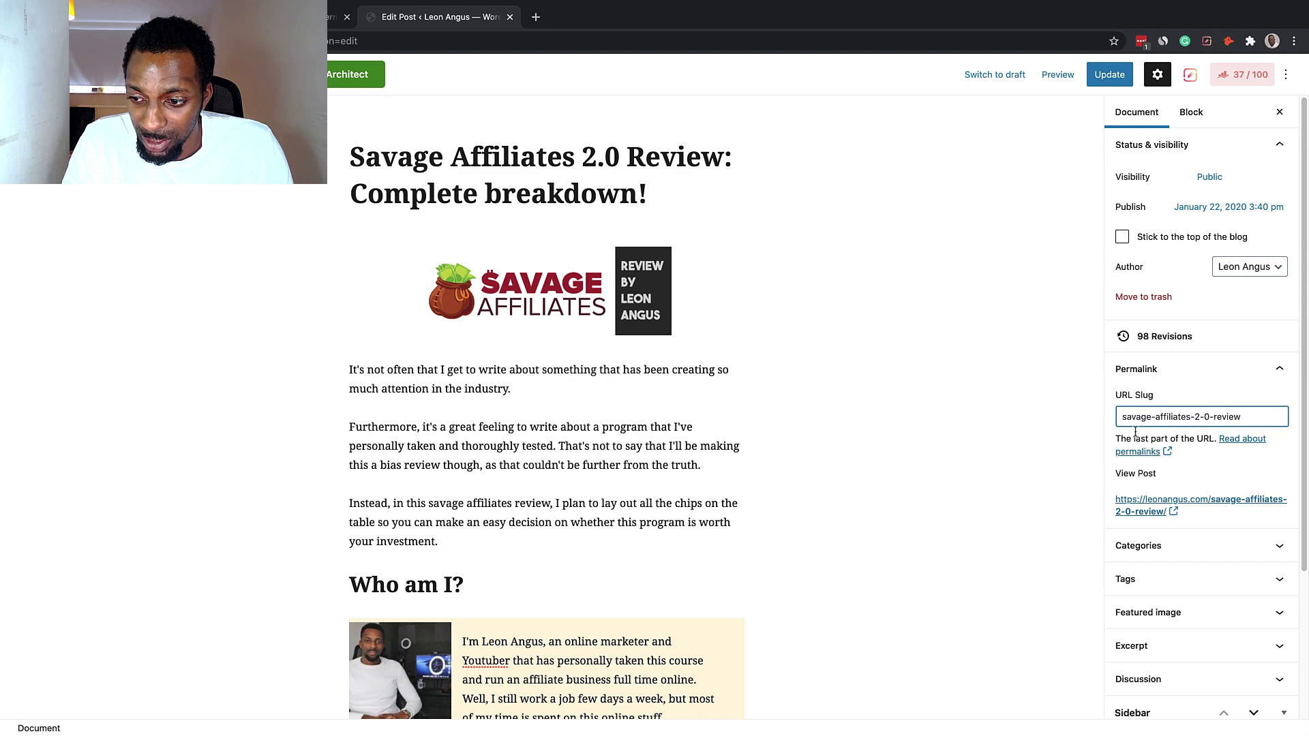
pyautogui.click(1236, 78)
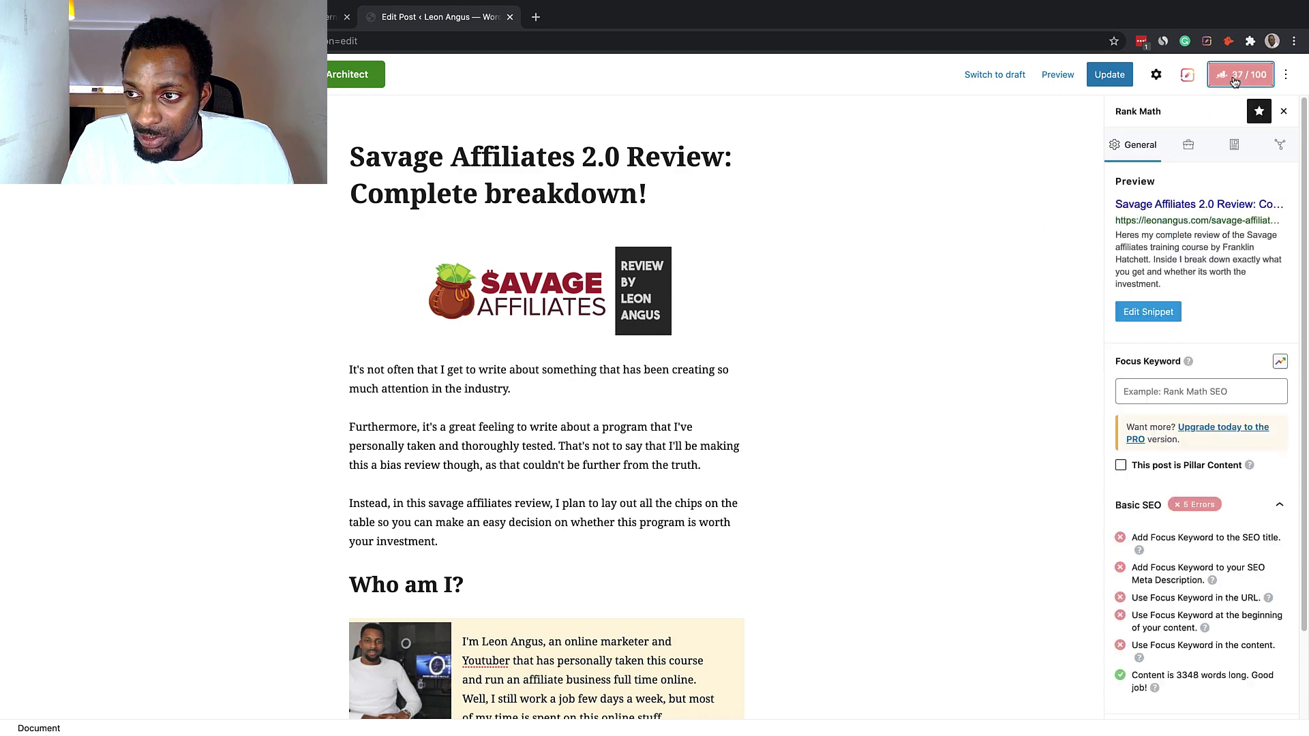
pyautogui.scroll(-3, 1203, 489)
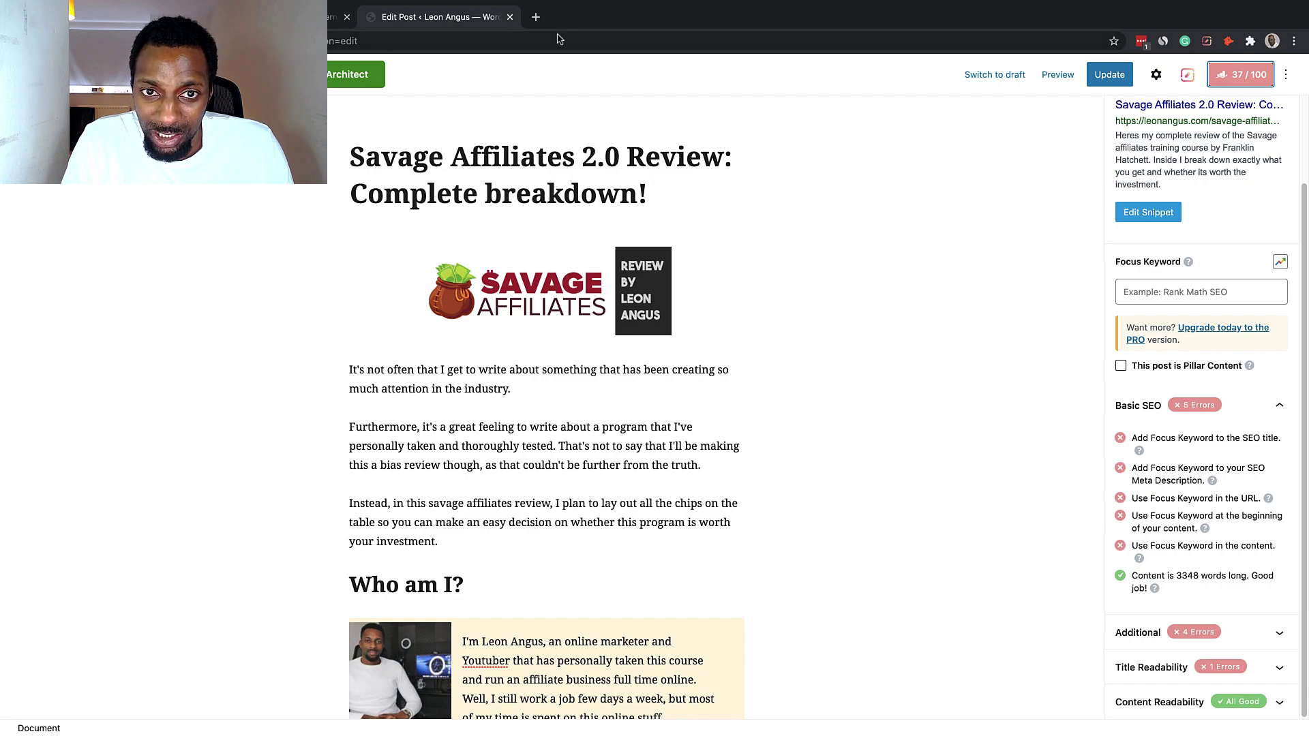
# Switch to KeySearch, view the first-page Google results for "savage affiliates review" and open the drews-review.com article in a new tab
pyautogui.click(537, 18)
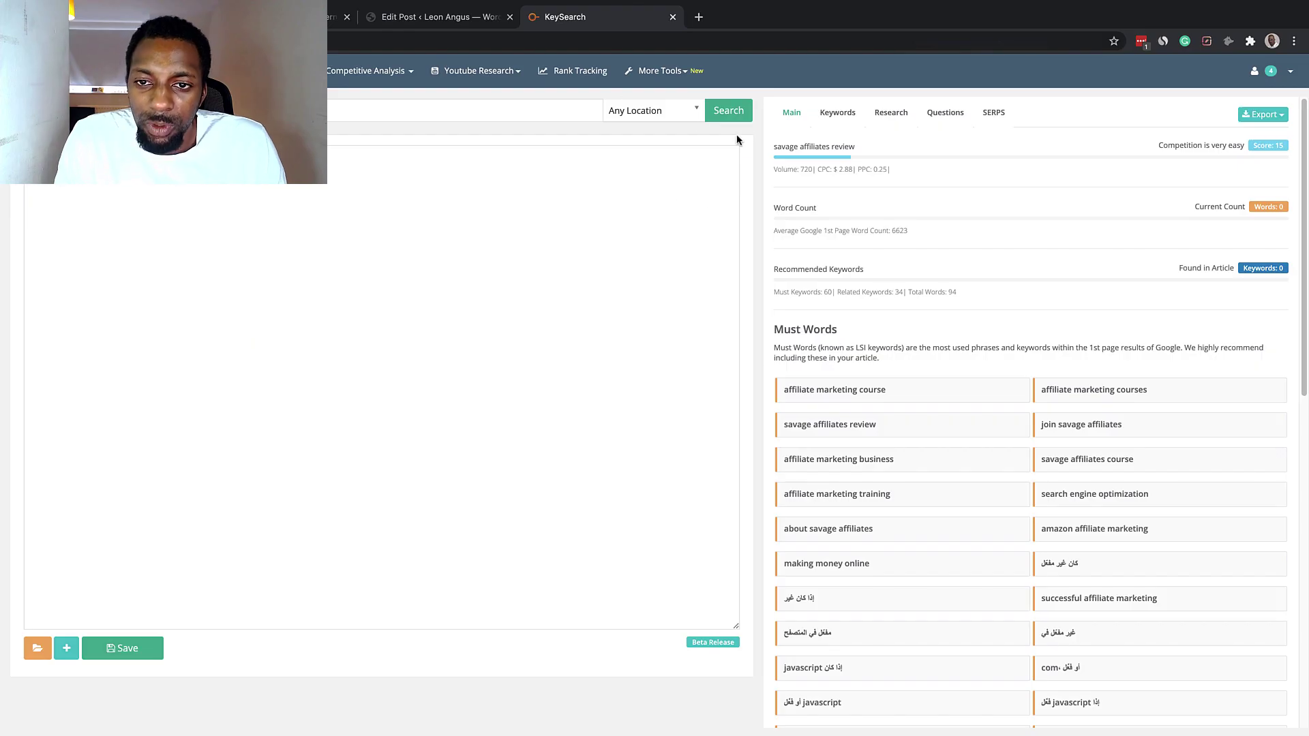
pyautogui.click(990, 113)
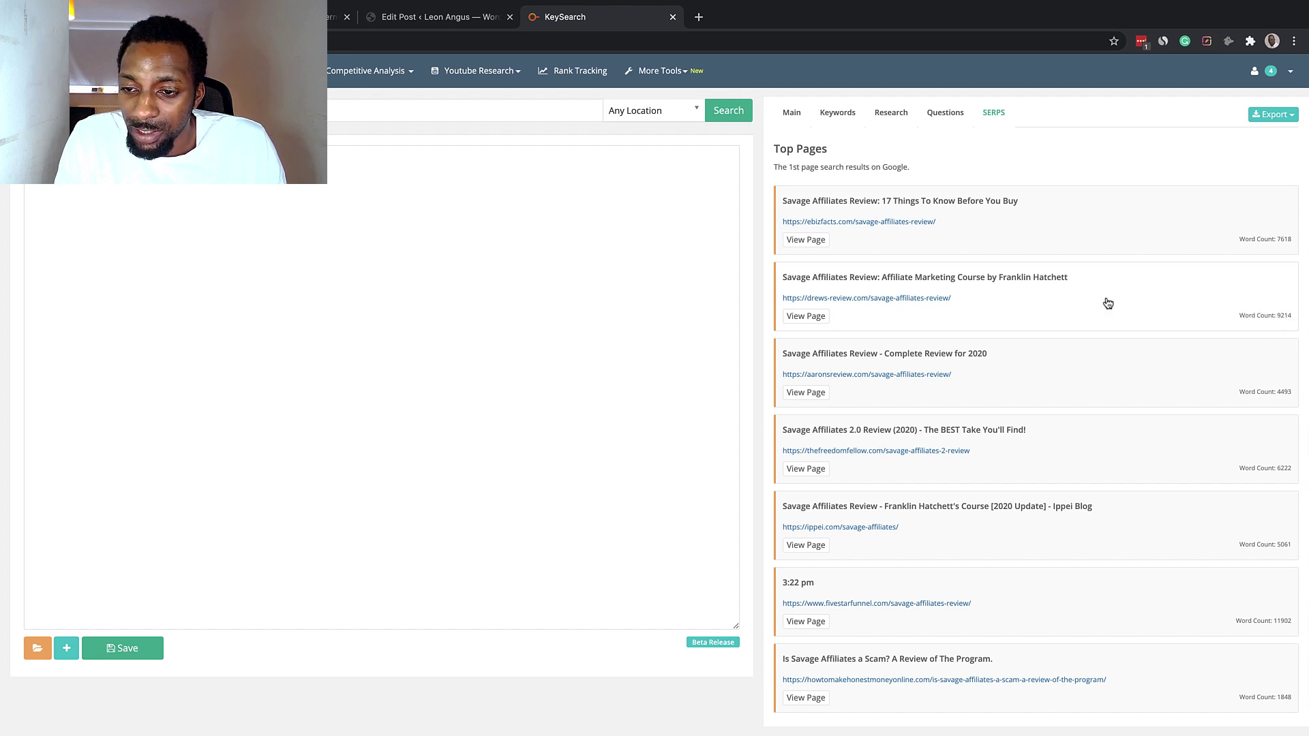
pyautogui.rightClick(917, 298)
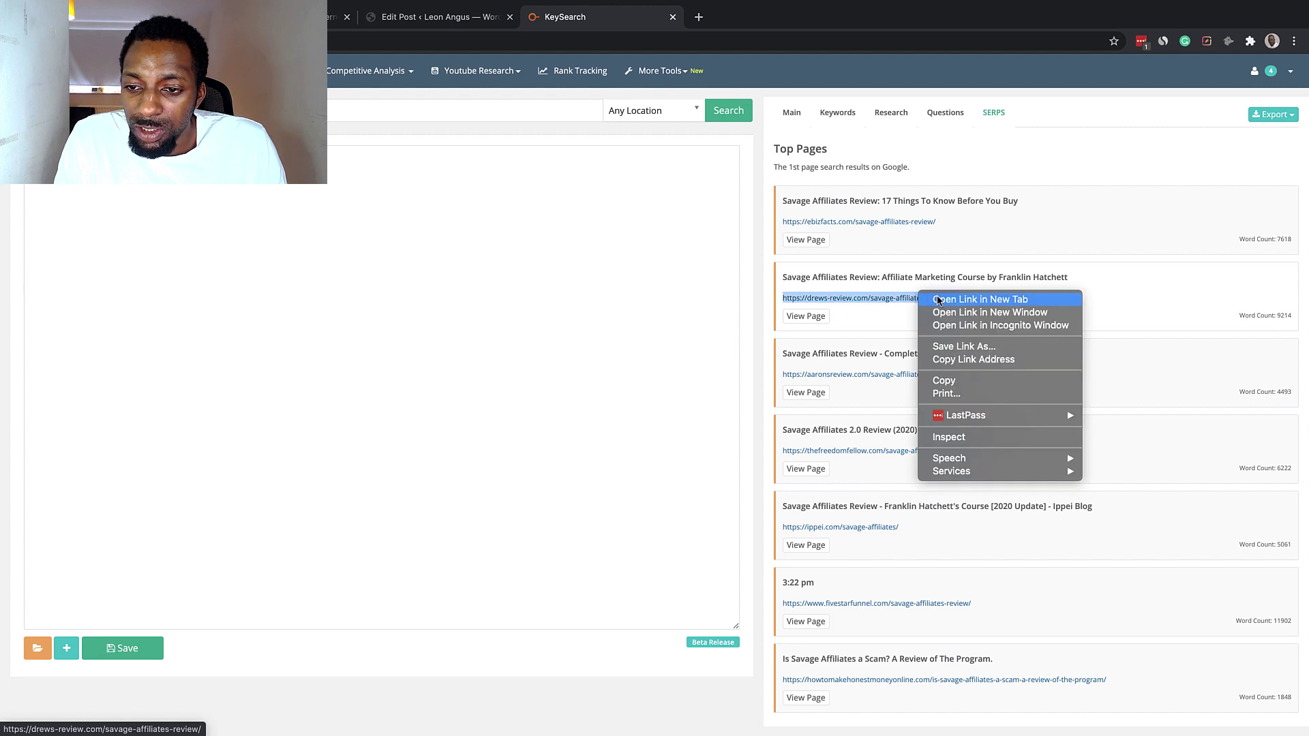
pyautogui.click(942, 300)
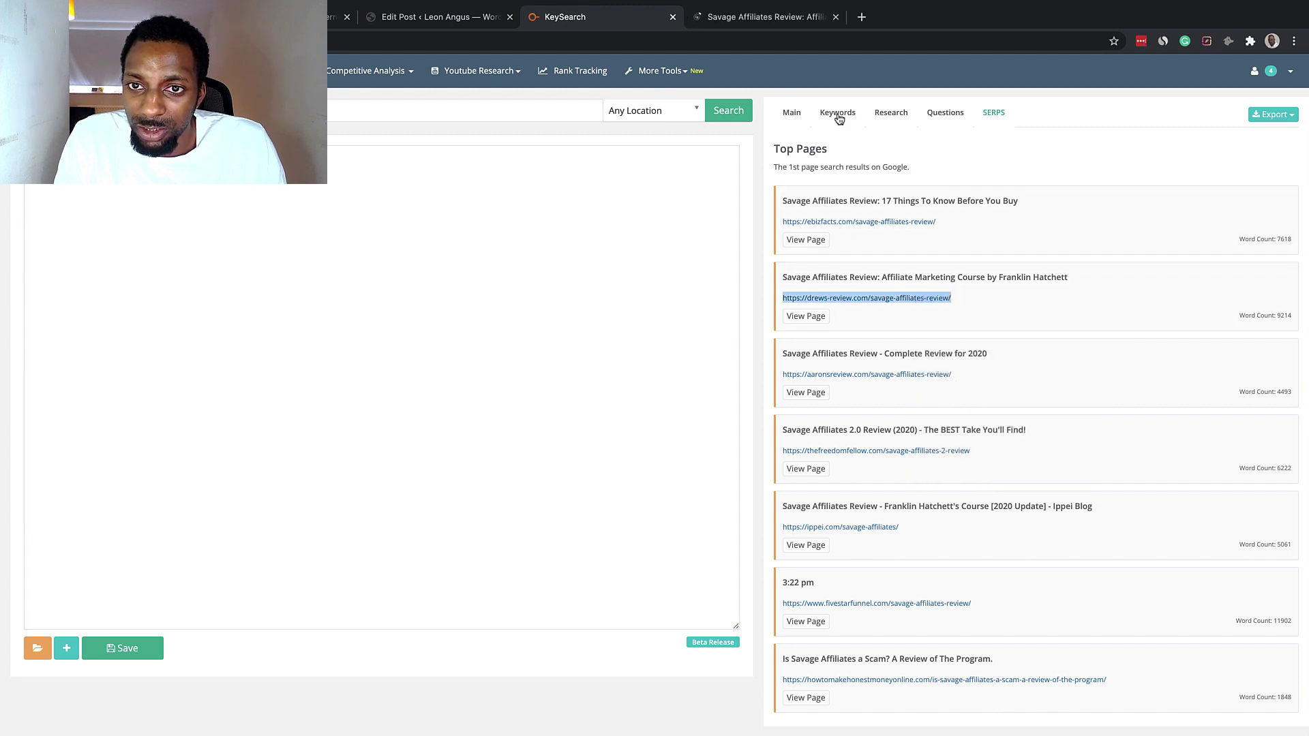
pyautogui.click(785, 24)
# Look through the competitor's Savage Affiliates review, including its module breakdown and the reader comments down to the reply form
pyautogui.scroll(-15, 809, 355)
pyautogui.scroll(-20, 809, 354)
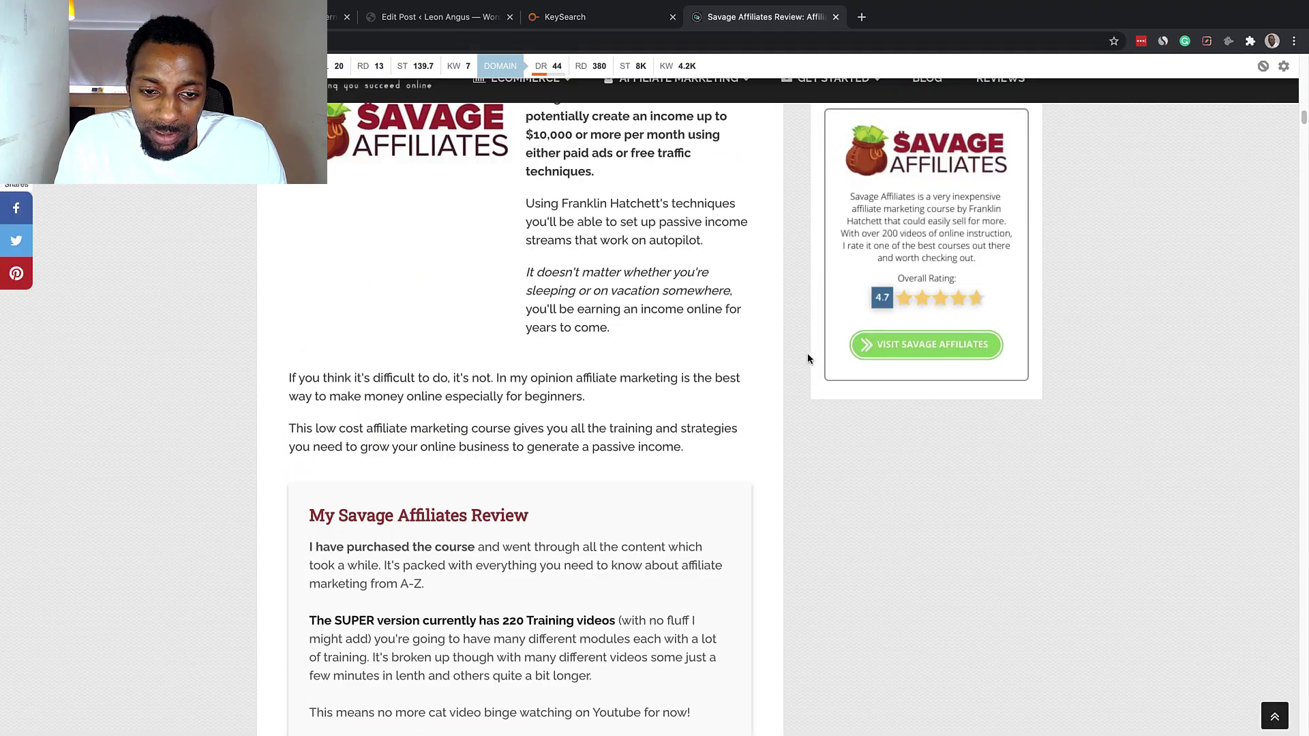
pyautogui.scroll(-20, 825, 358)
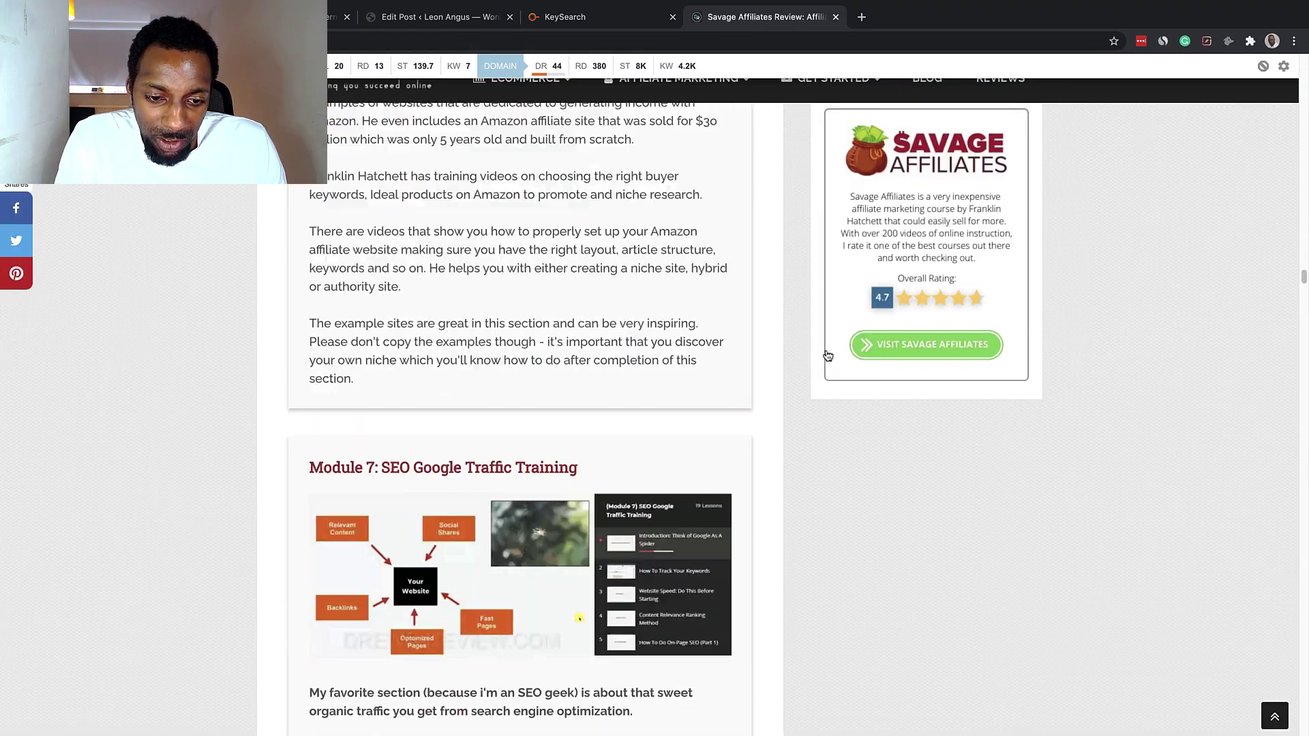
pyautogui.scroll(-20, 840, 348)
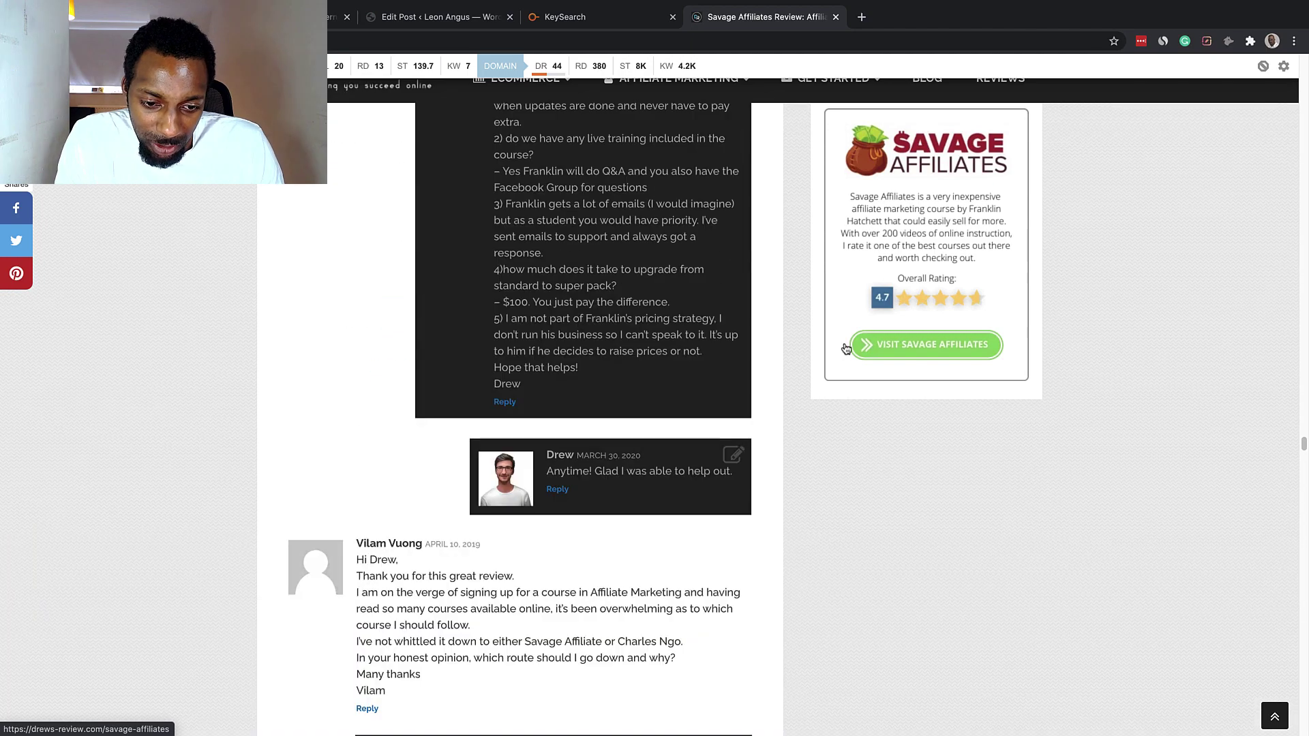
pyautogui.scroll(-20, 845, 341)
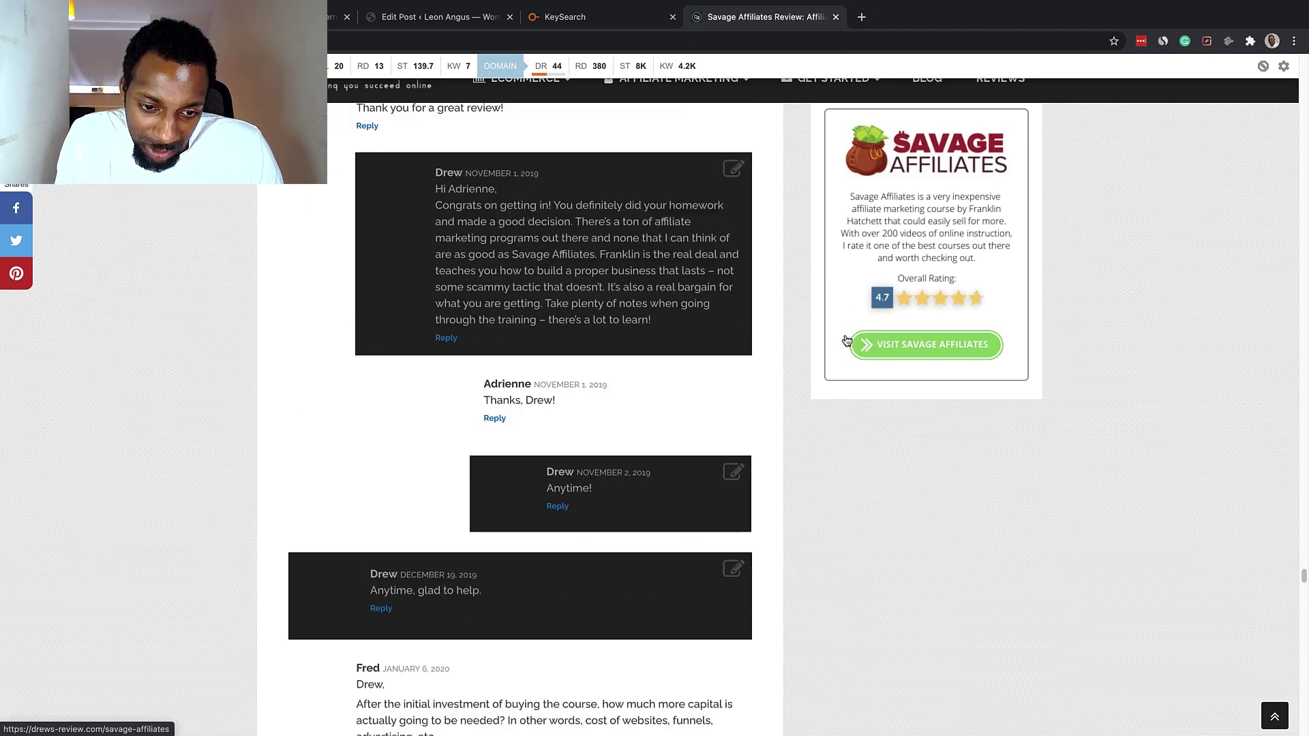
pyautogui.scroll(-5, 840, 352)
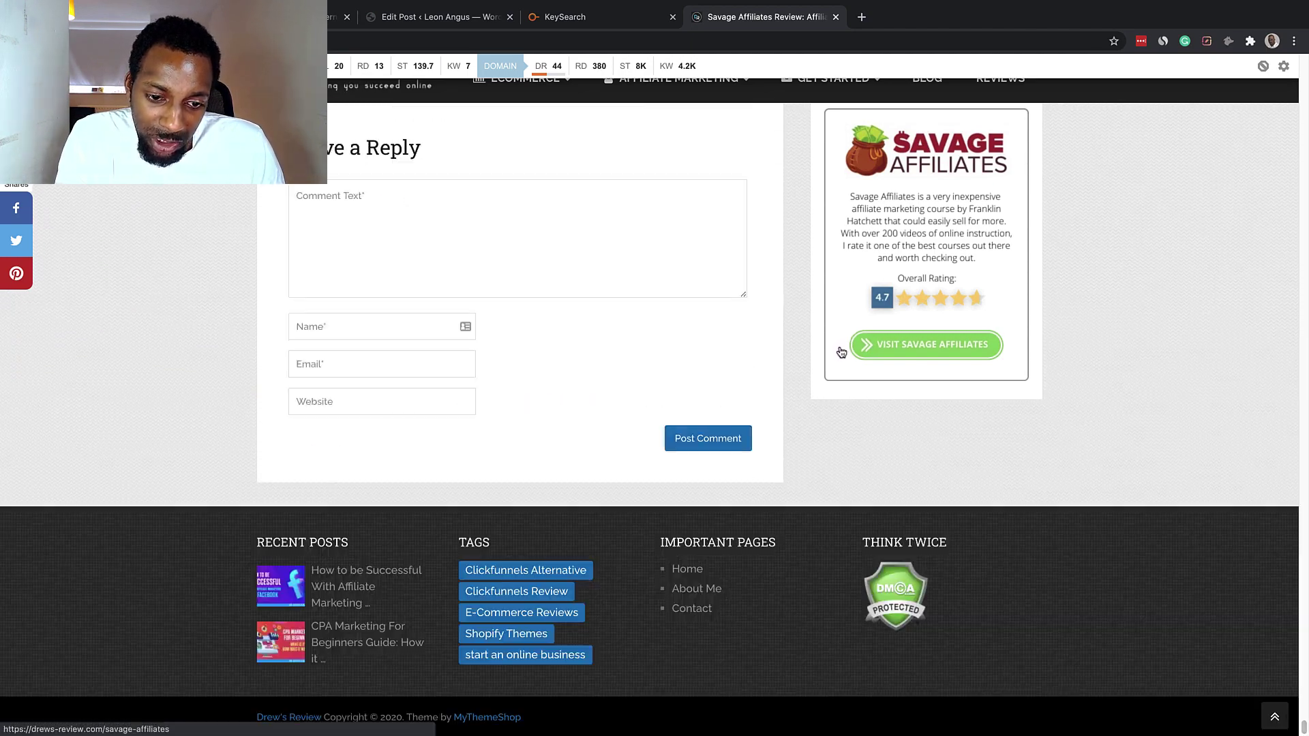
pyautogui.scroll(20, 838, 350)
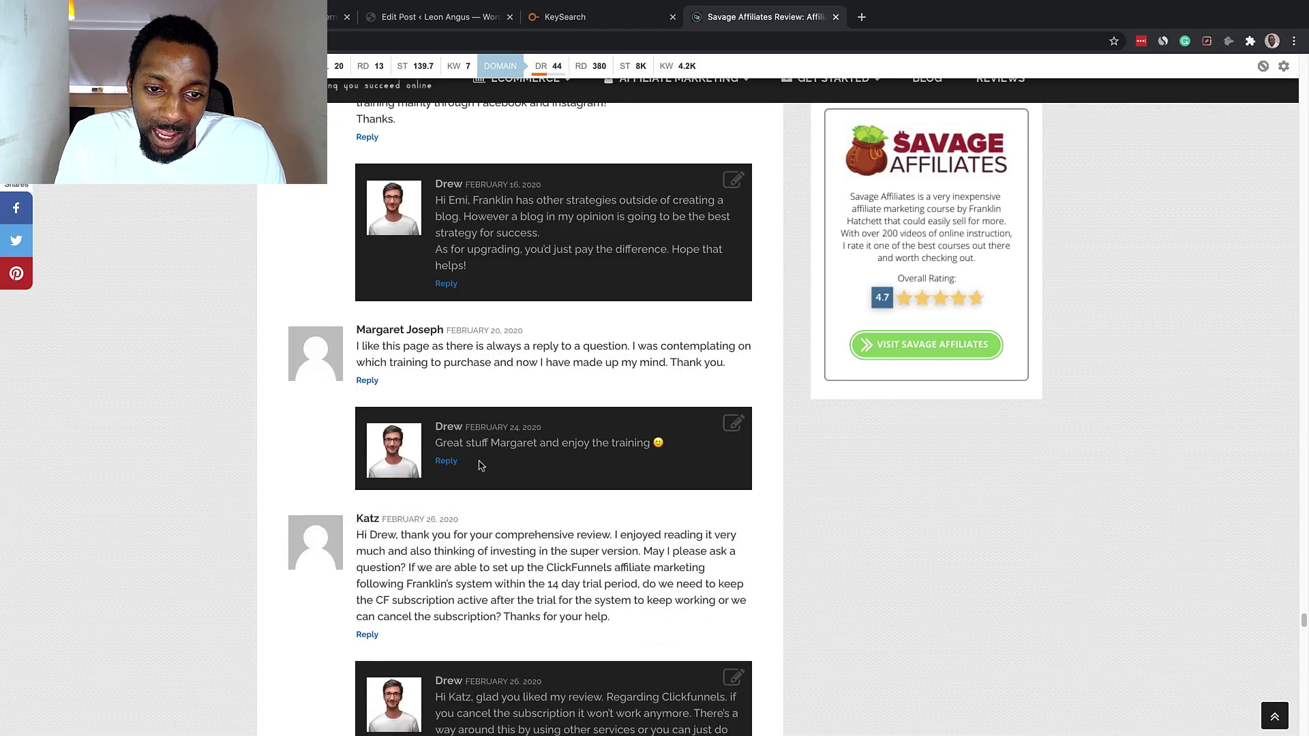
pyautogui.scroll(20, 484, 463)
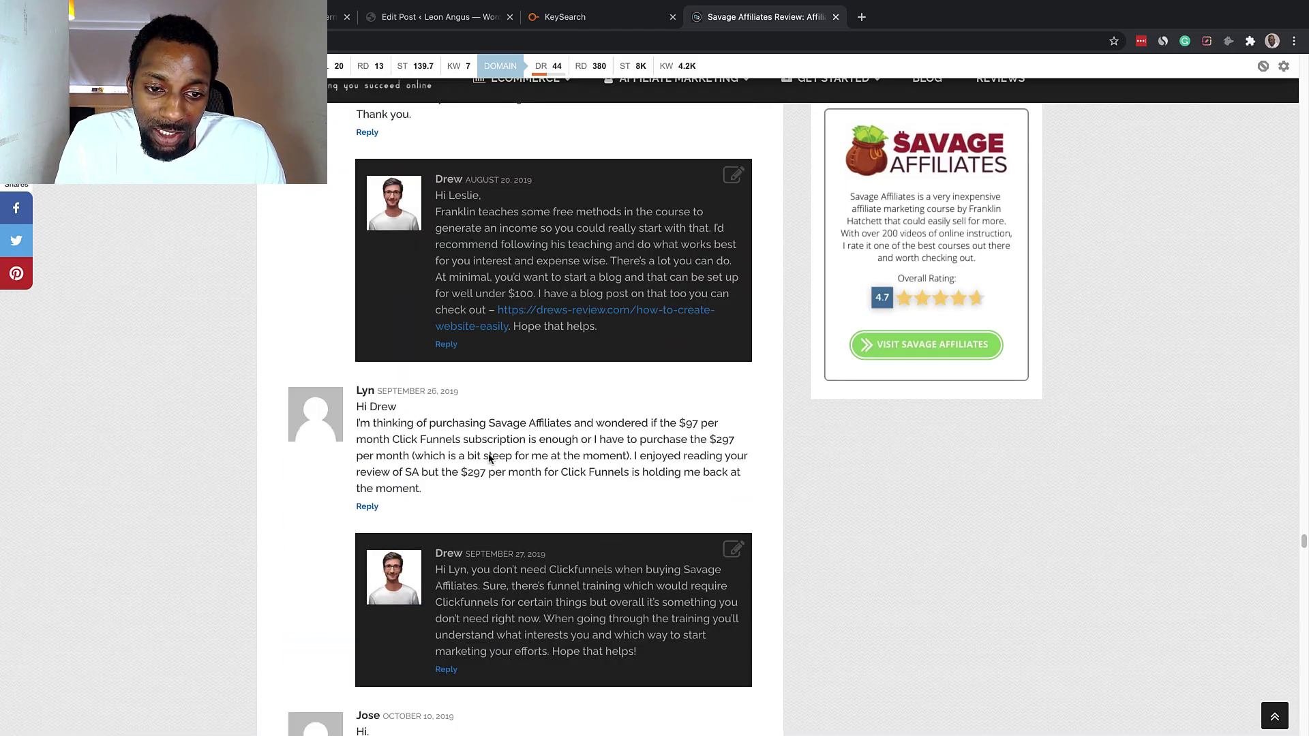
pyautogui.scroll(20, 490, 459)
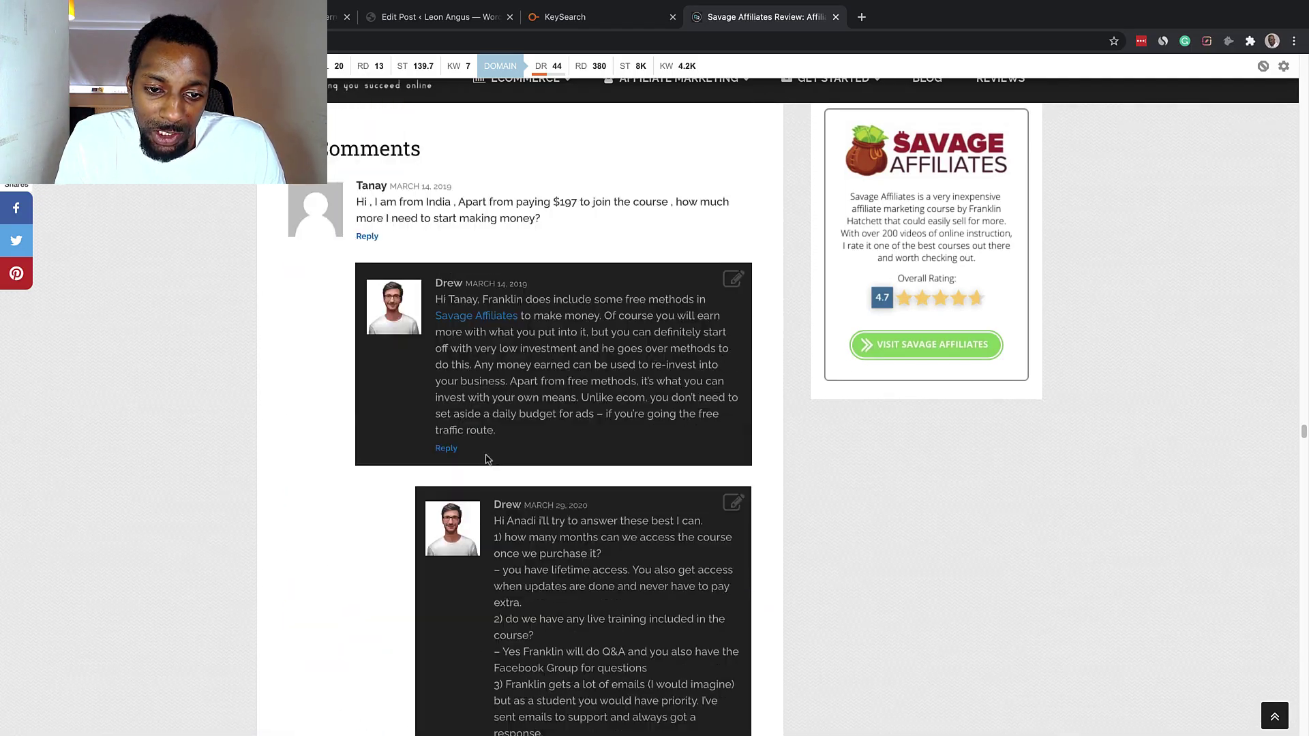
# Examine the competitor's Frequently Asked Questions section, together with the embedded video review and call to action above it
pyautogui.scroll(10, 488, 459)
pyautogui.scroll(-3, 488, 459)
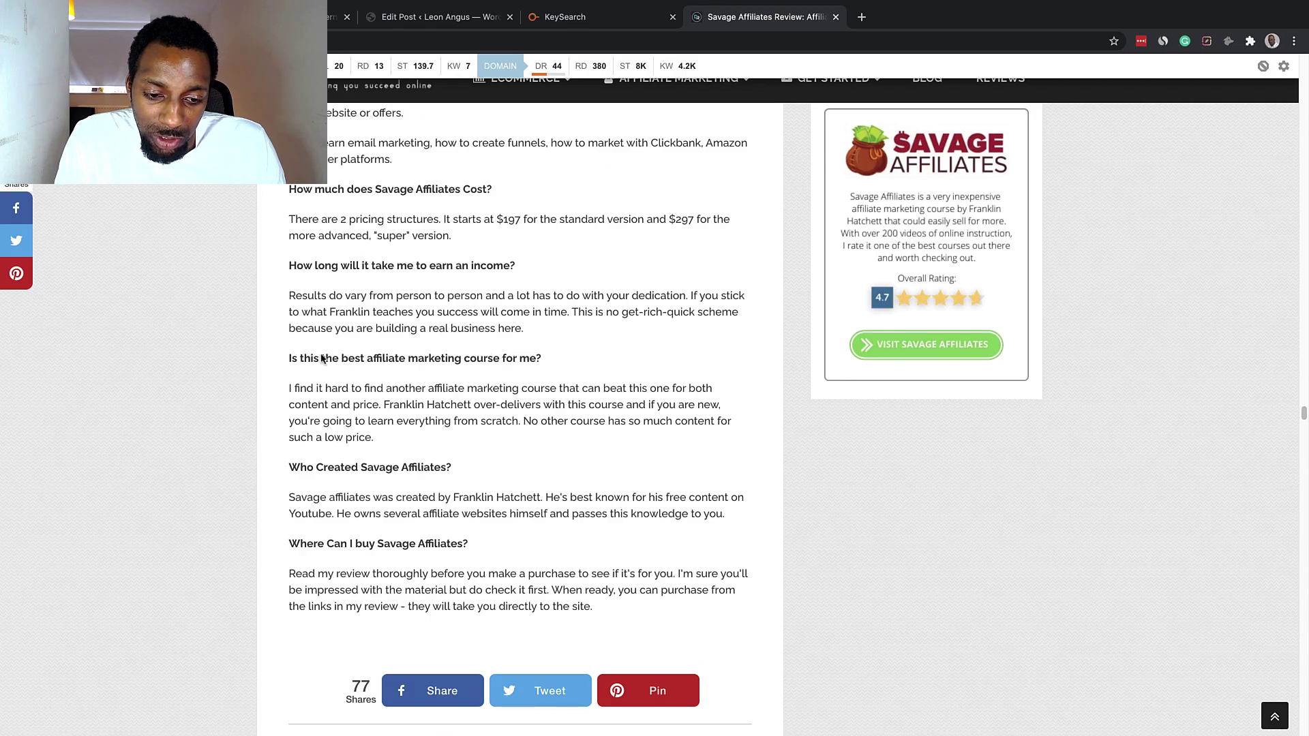
pyautogui.scroll(6, 499, 475)
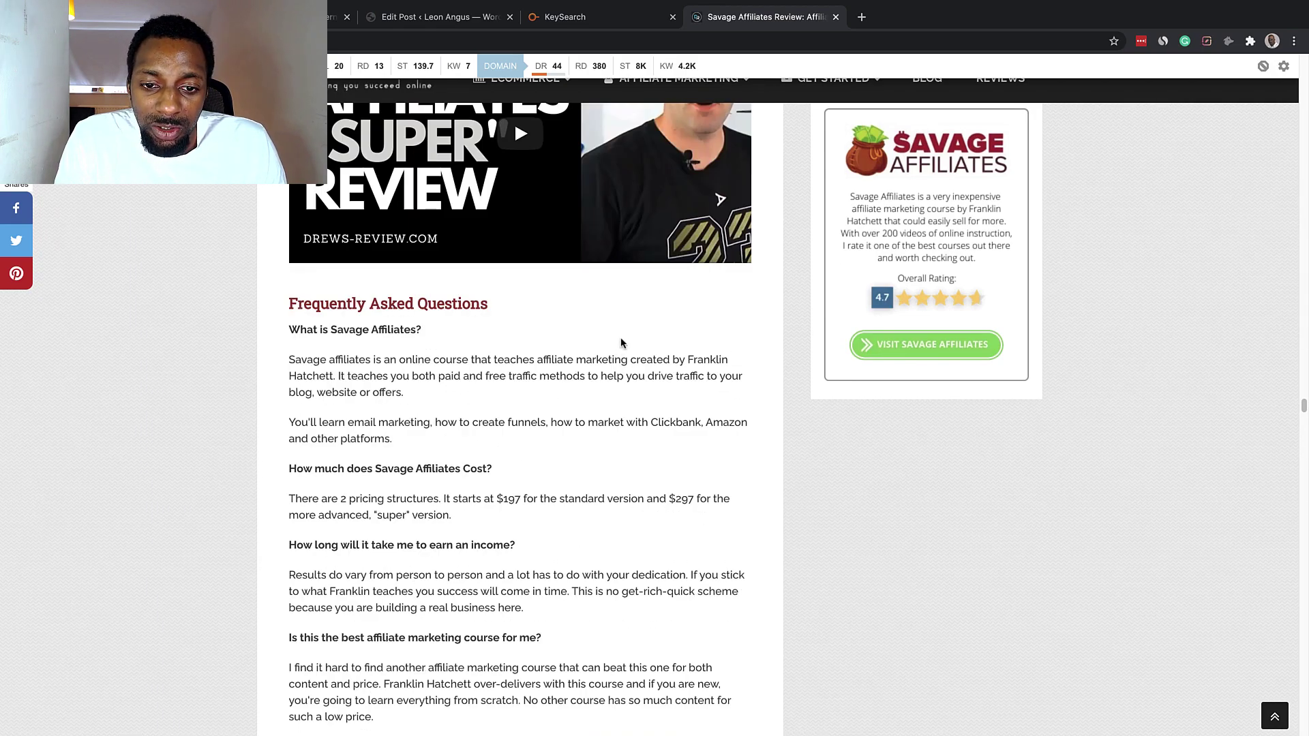
pyautogui.scroll(5, 620, 347)
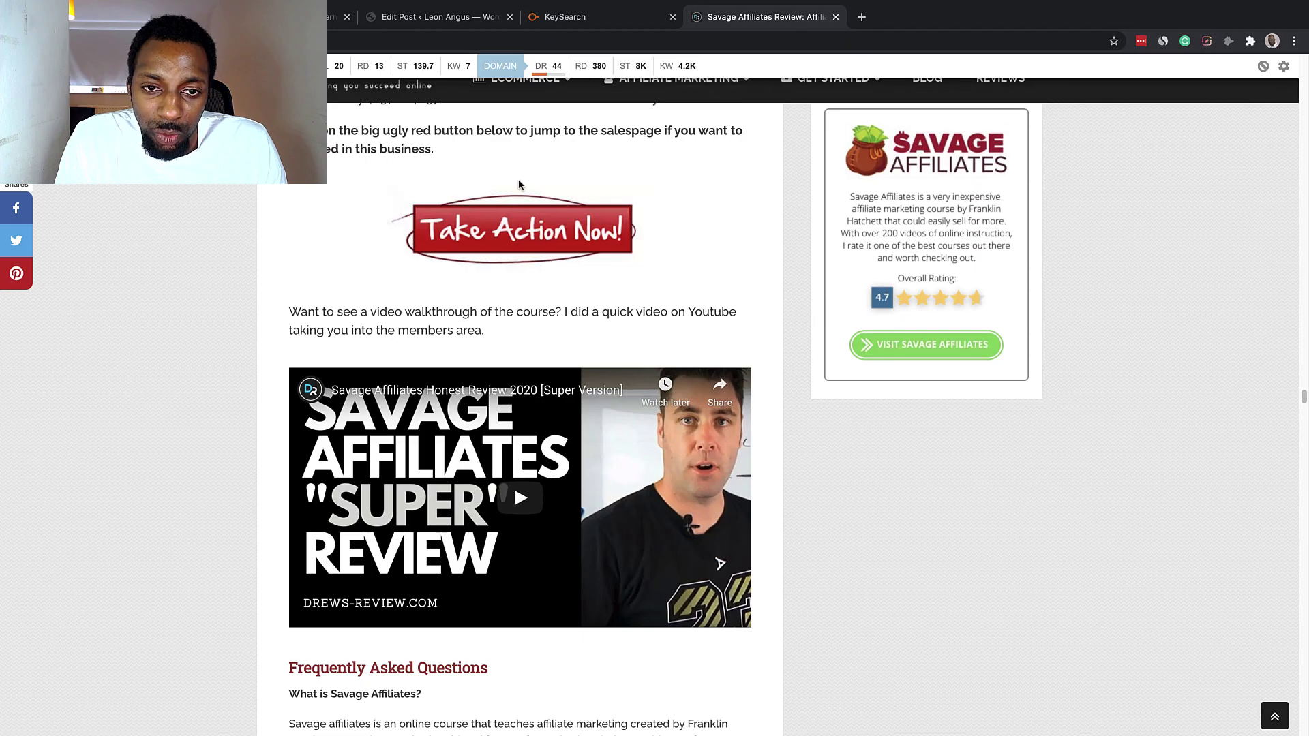
pyautogui.scroll(-6, 583, 213)
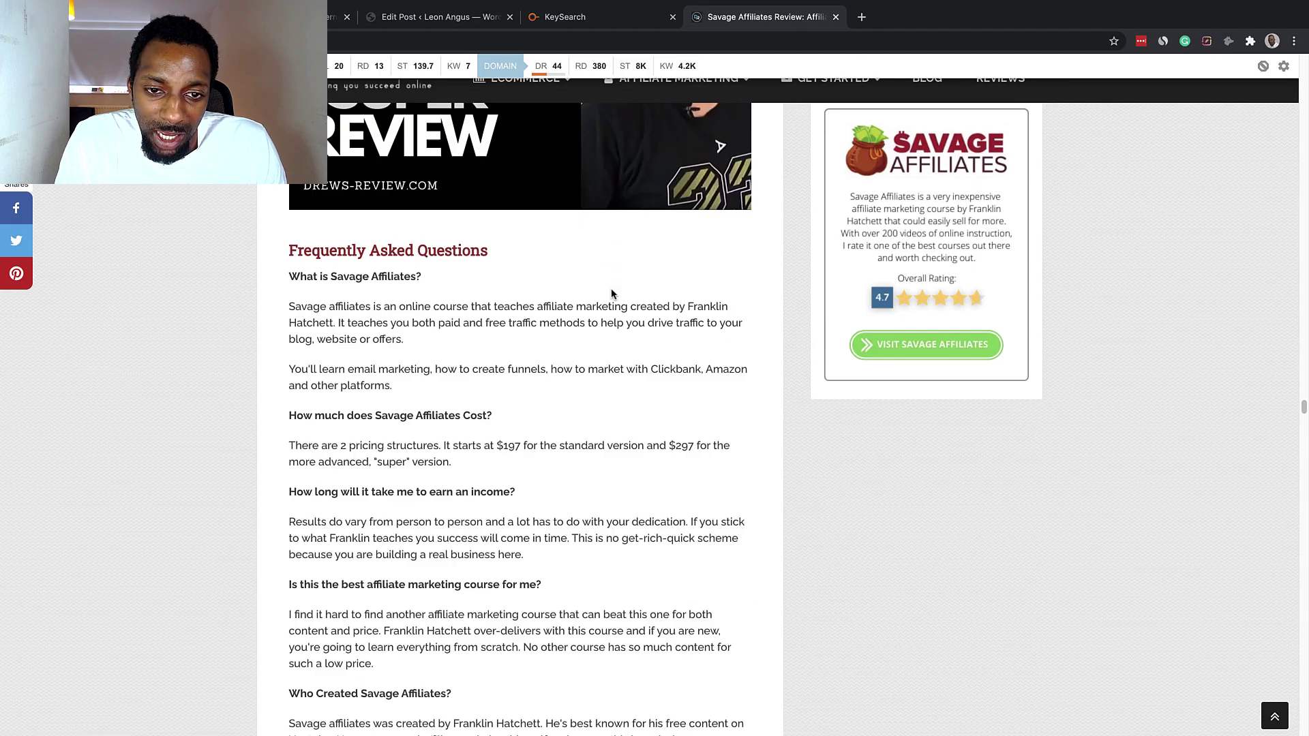
pyautogui.scroll(7, 613, 304)
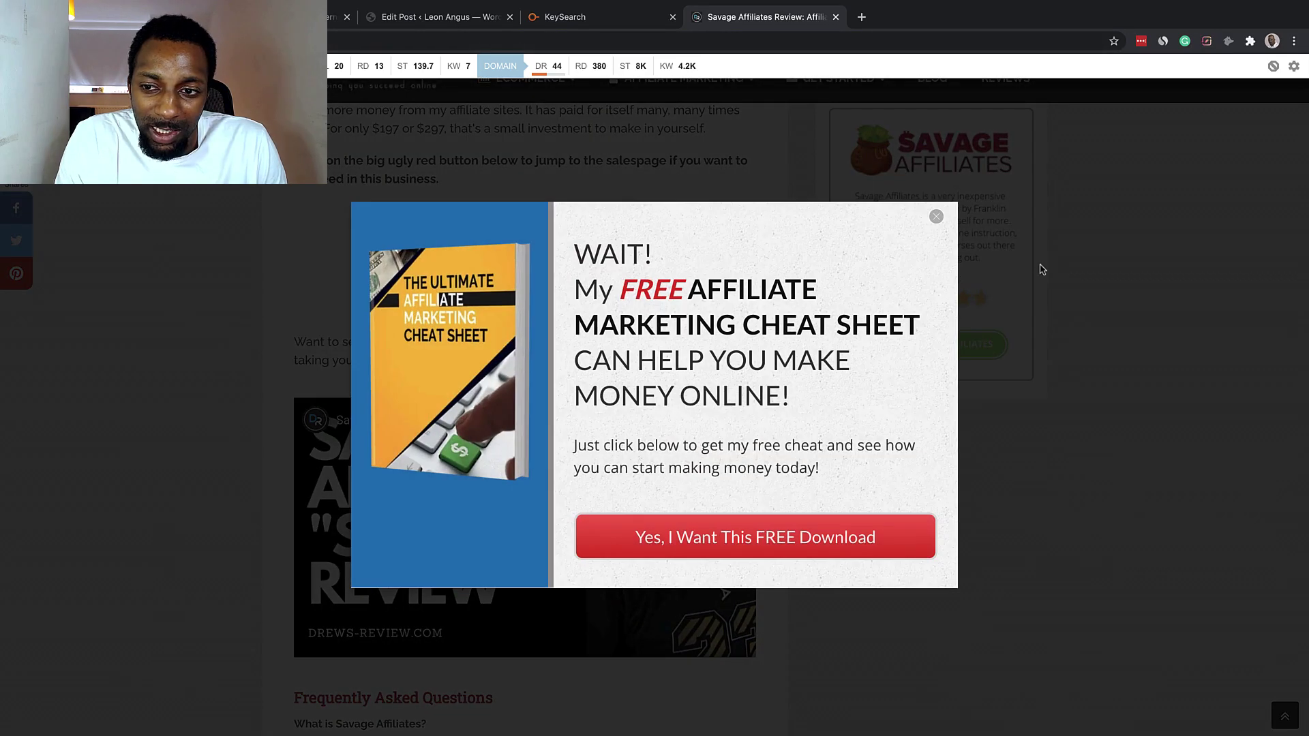
# Close the cheat sheet offer and the competitor's review, and switch back to the post in the WordPress editor
pyautogui.click(937, 217)
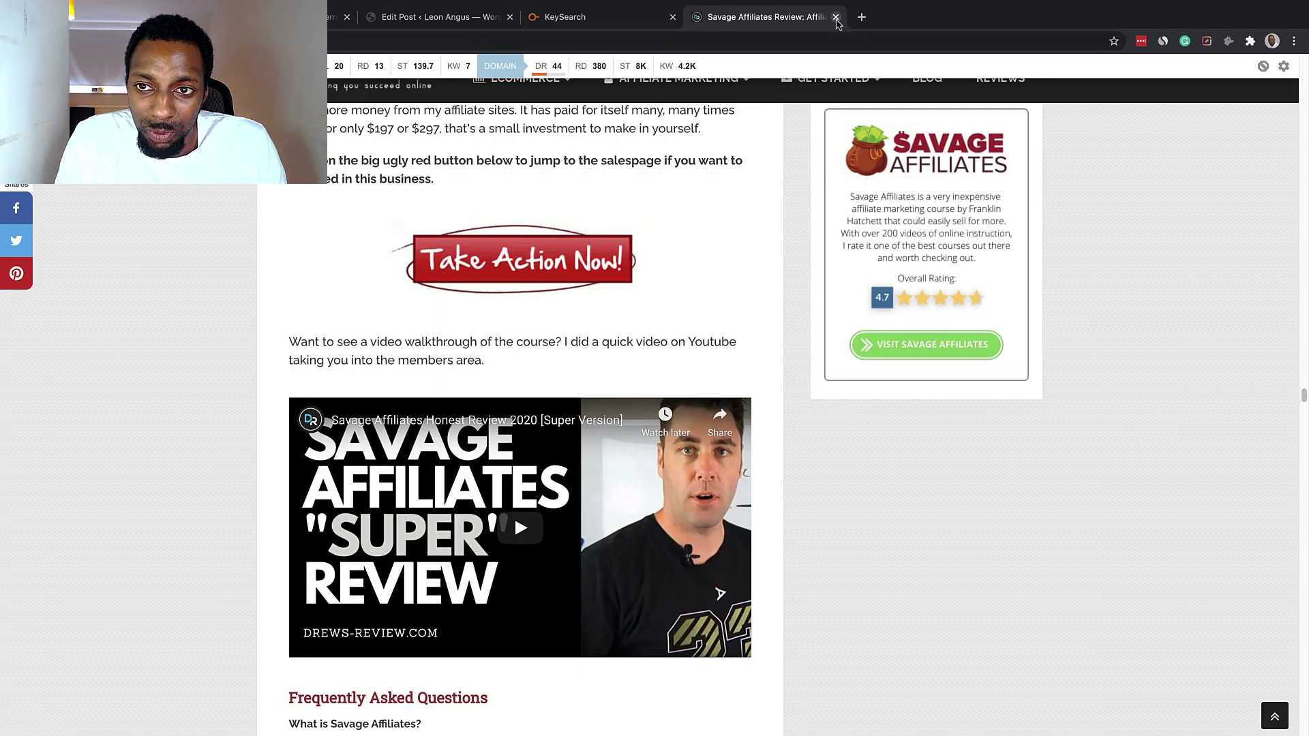
pyautogui.click(836, 17)
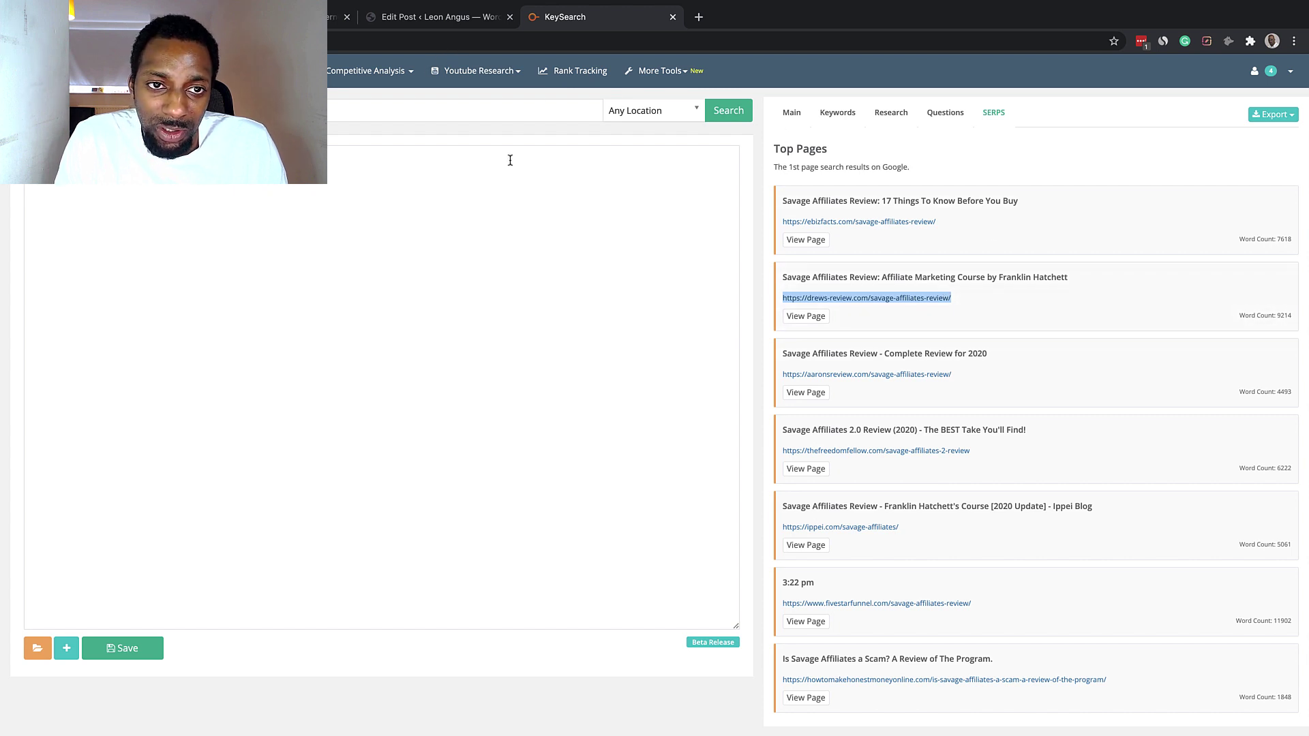
pyautogui.click(436, 17)
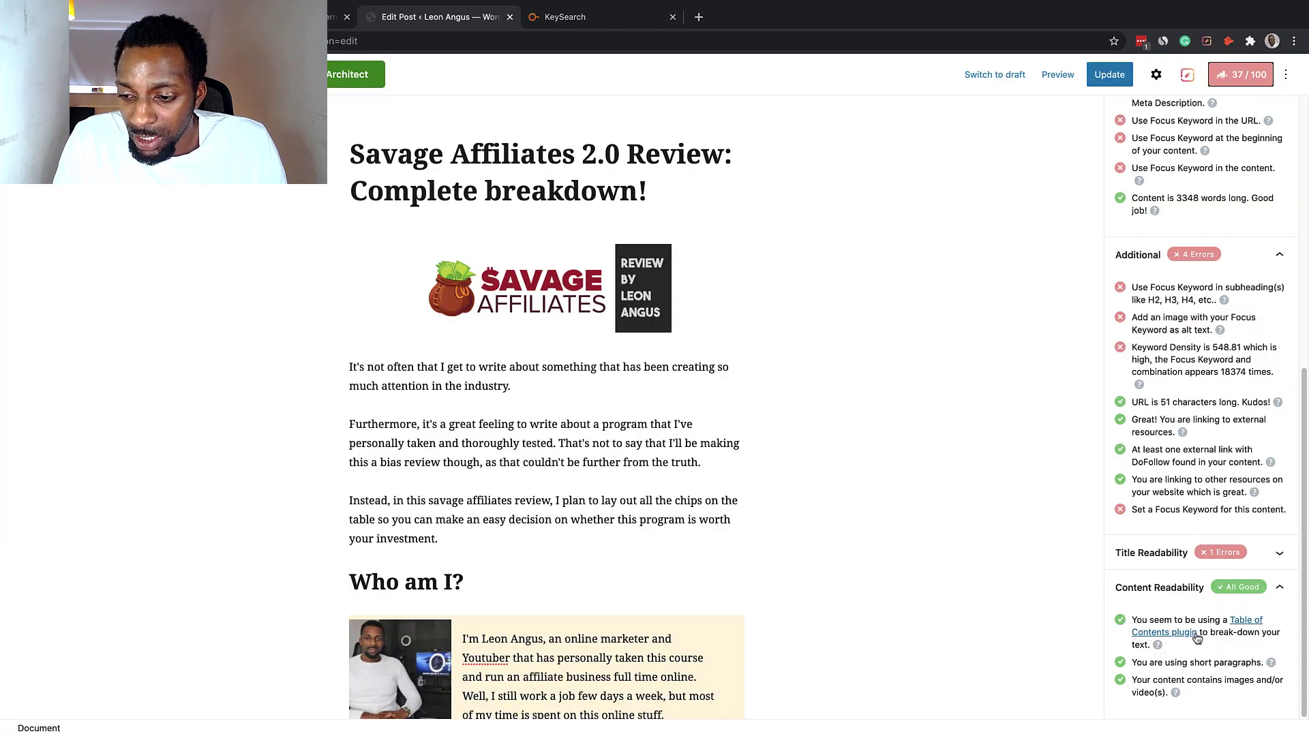
# Review the post's title wording and look through its opening sections, course module images and embedded video review
pyautogui.moveTo(579, 168); pyautogui.dragTo(663, 161)
pyautogui.click(626, 155)
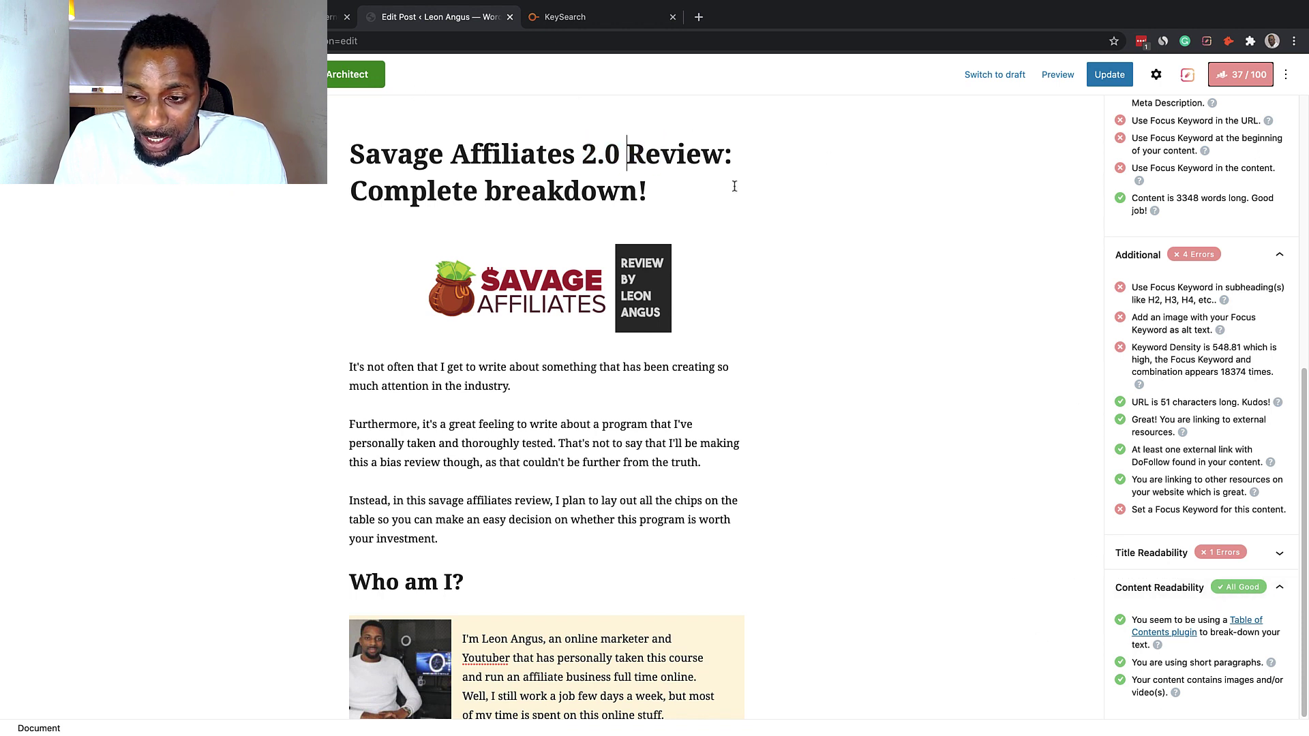
pyautogui.scroll(-5, 686, 249)
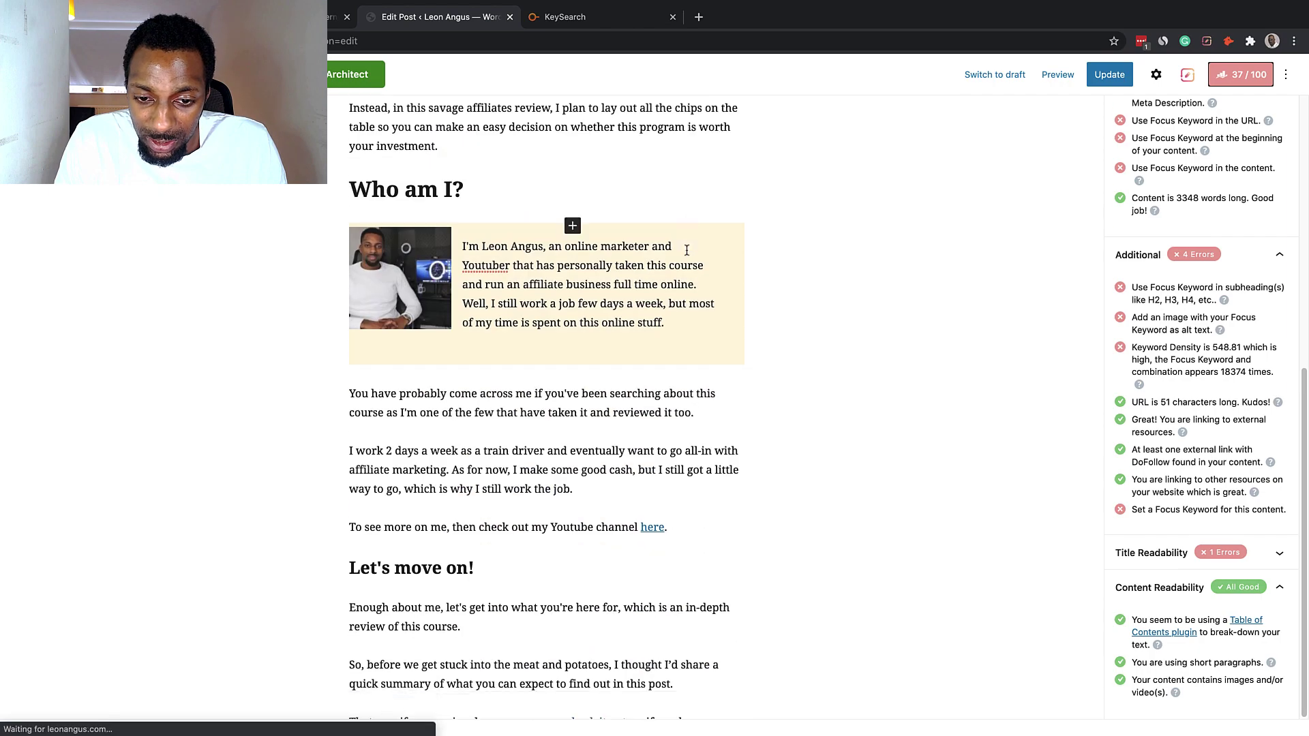
pyautogui.scroll(-20, 686, 249)
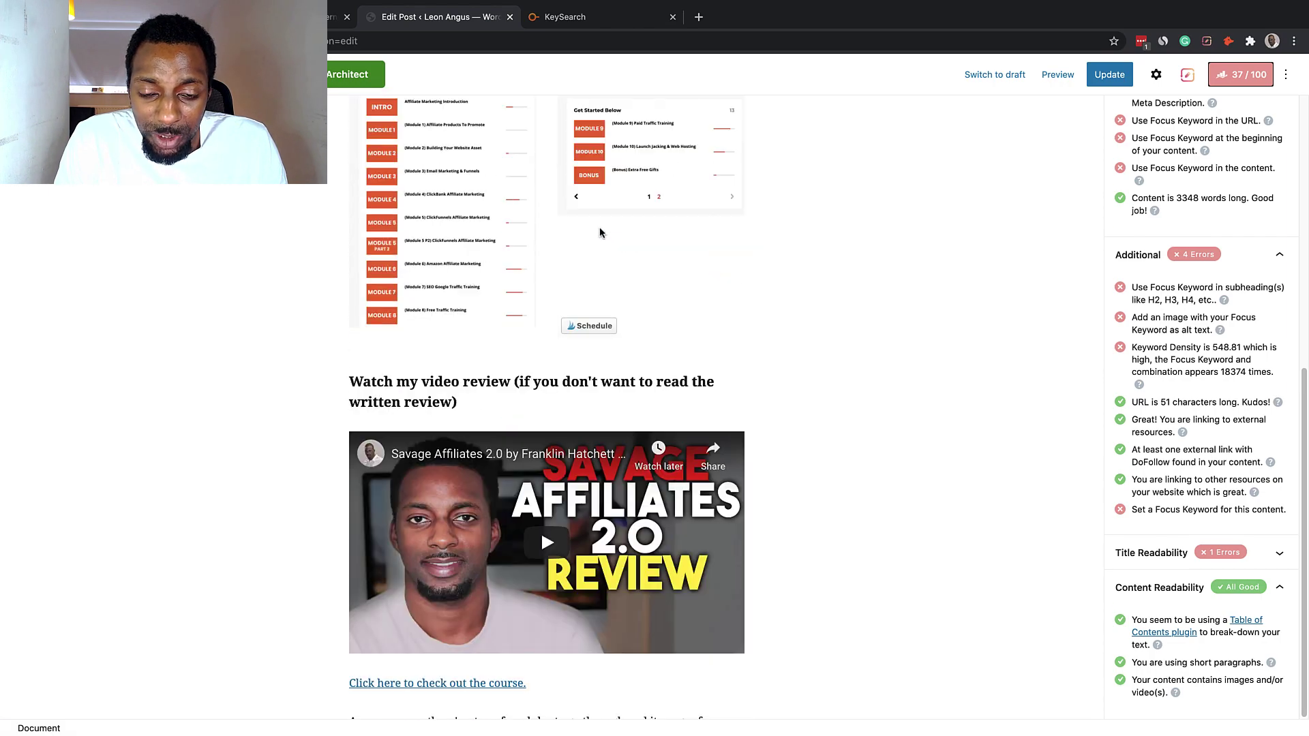
pyautogui.scroll(20, 955, 320)
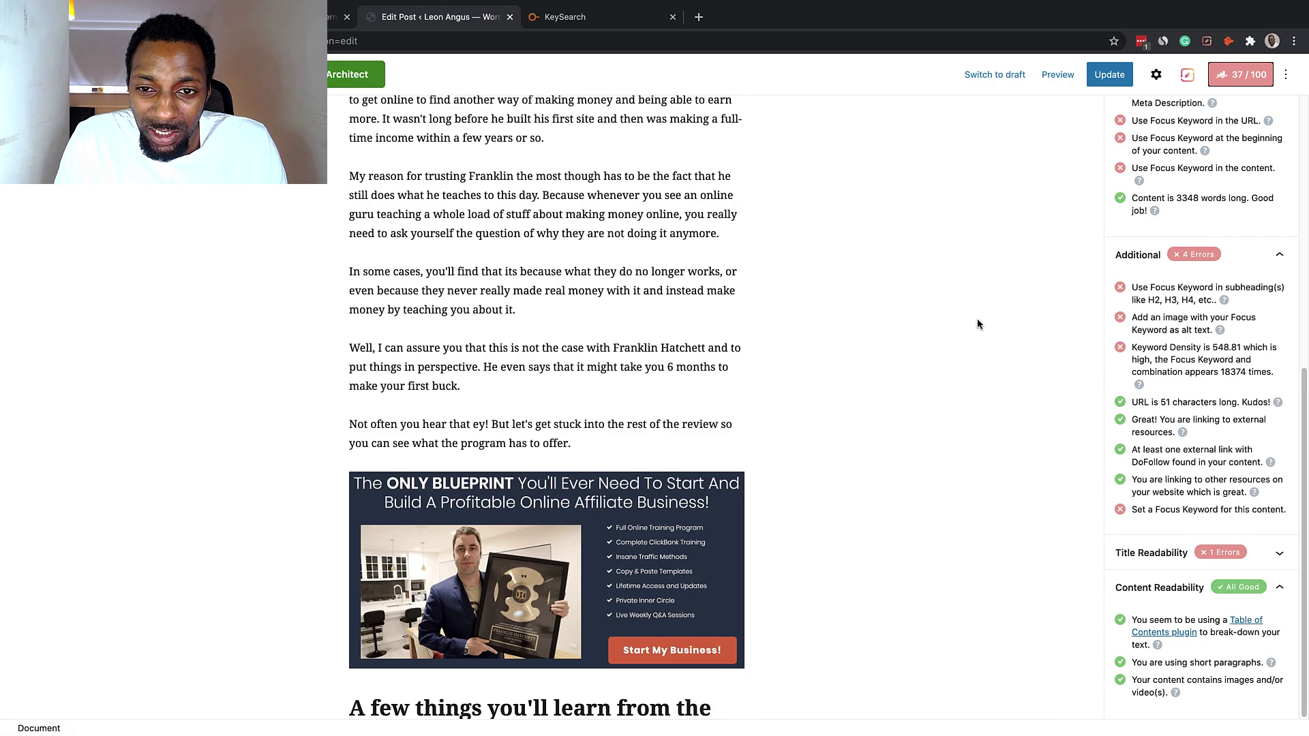
pyautogui.scroll(3, 927, 309)
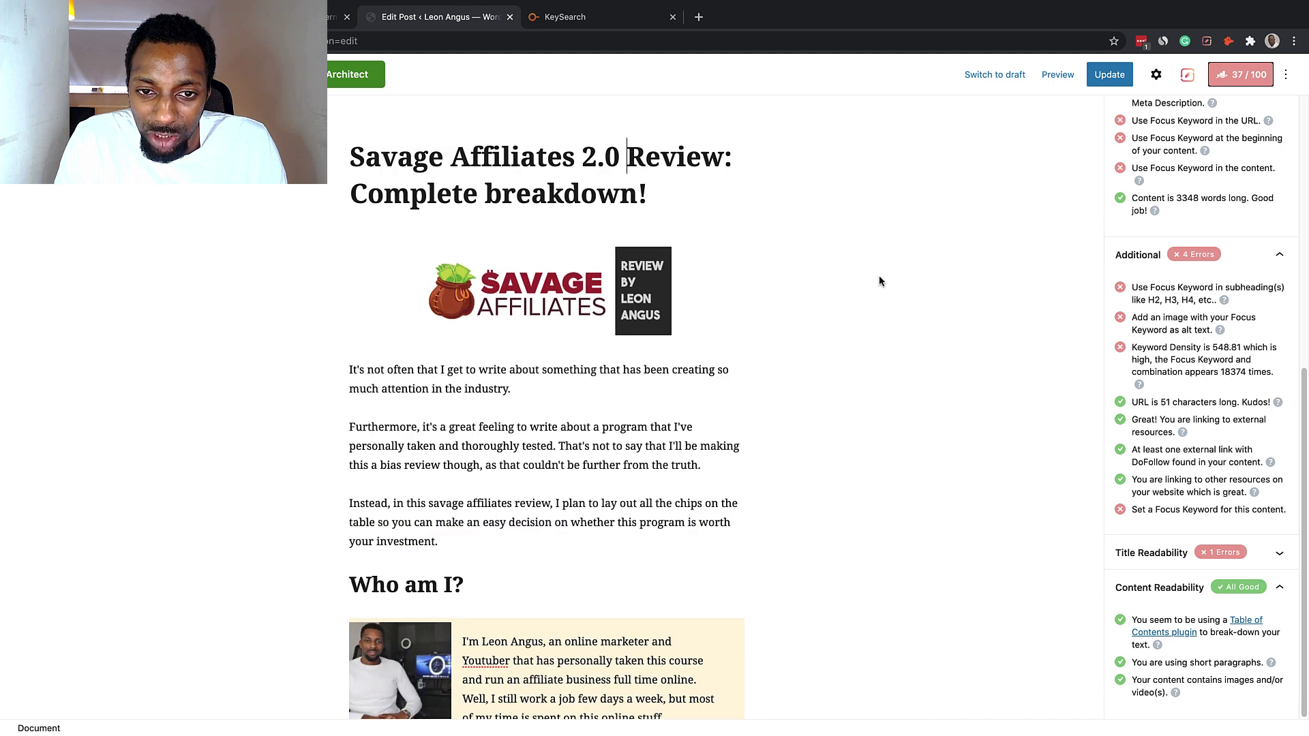
pyautogui.click(663, 196)
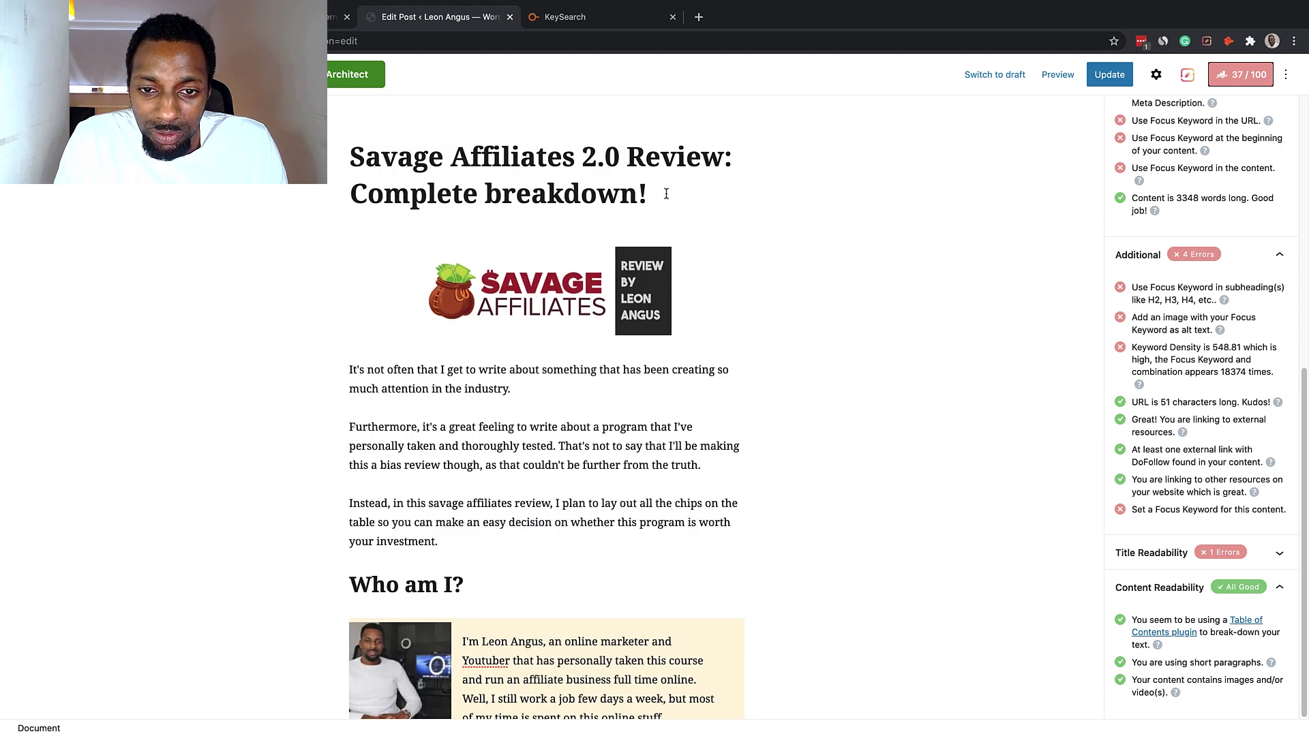
# Highlight the introduction's third paragraph, about laying out all the chips on the table, just above the "Who am I?" heading
pyautogui.scroll(-5, 741, 243)
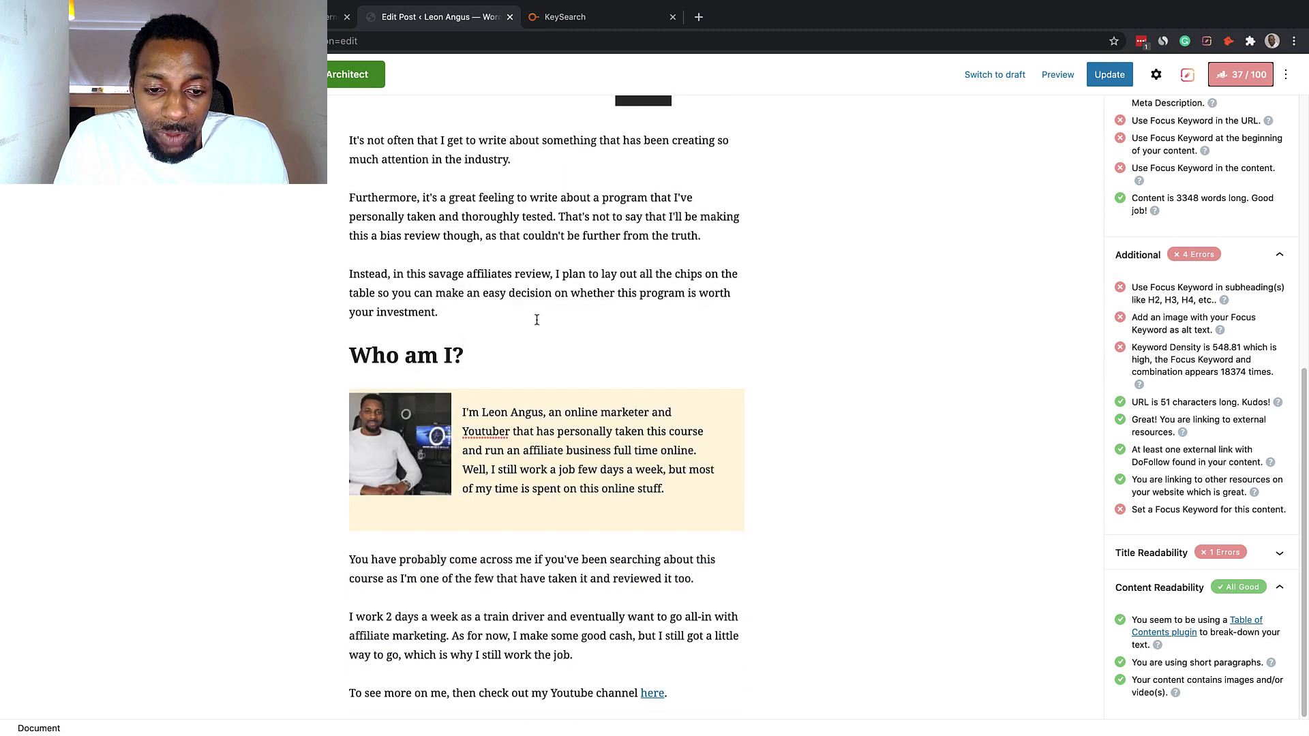
pyautogui.moveTo(534, 325)
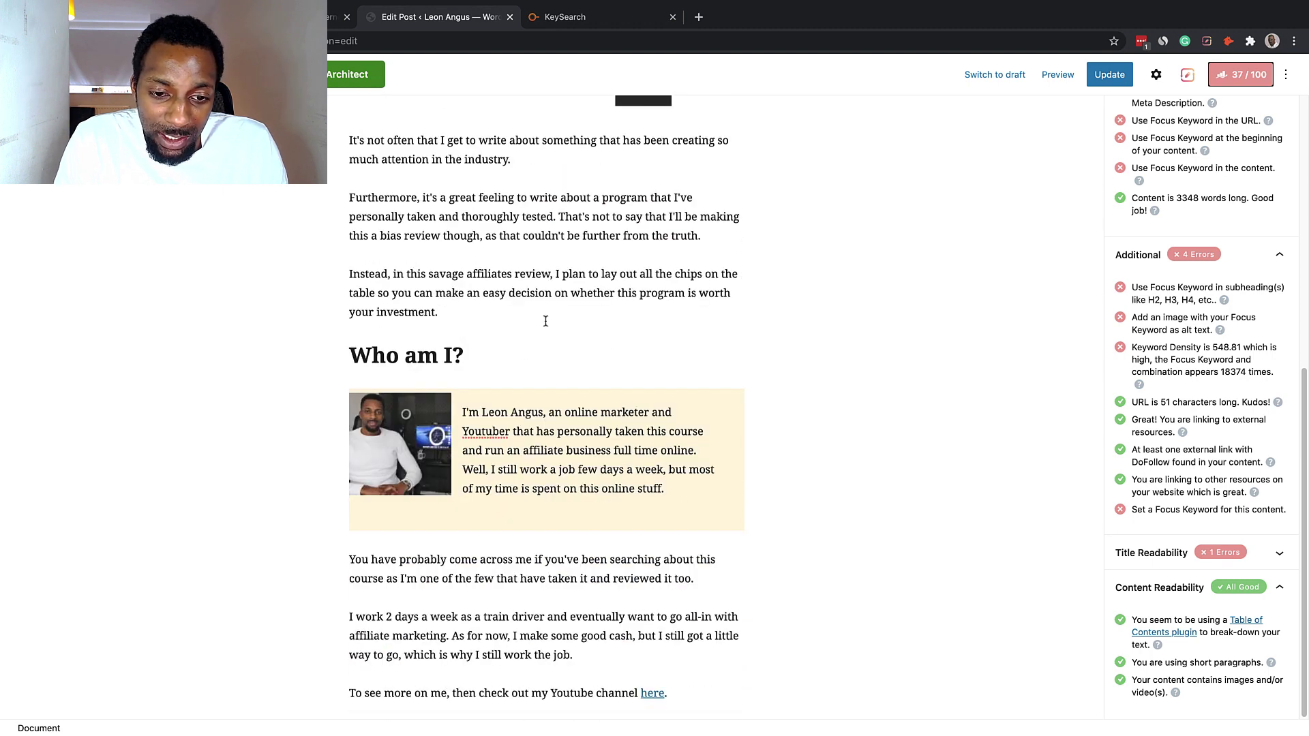
pyautogui.moveTo(443, 312); pyautogui.dragTo(362, 282)
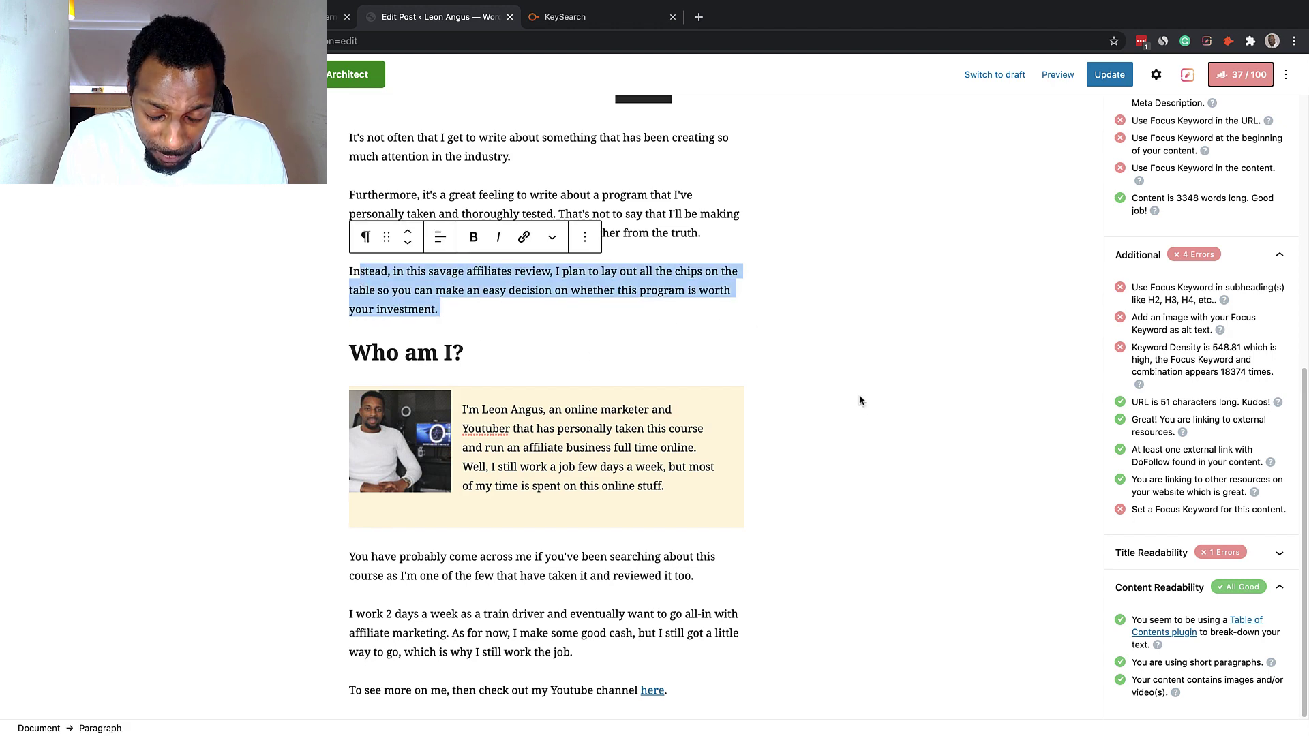
# Review the post from the "Who am I?" section to "Who created this program?" and collapse the Content Readability checks
pyautogui.scroll(-3, 818, 416)
pyautogui.scroll(-8, 719, 440)
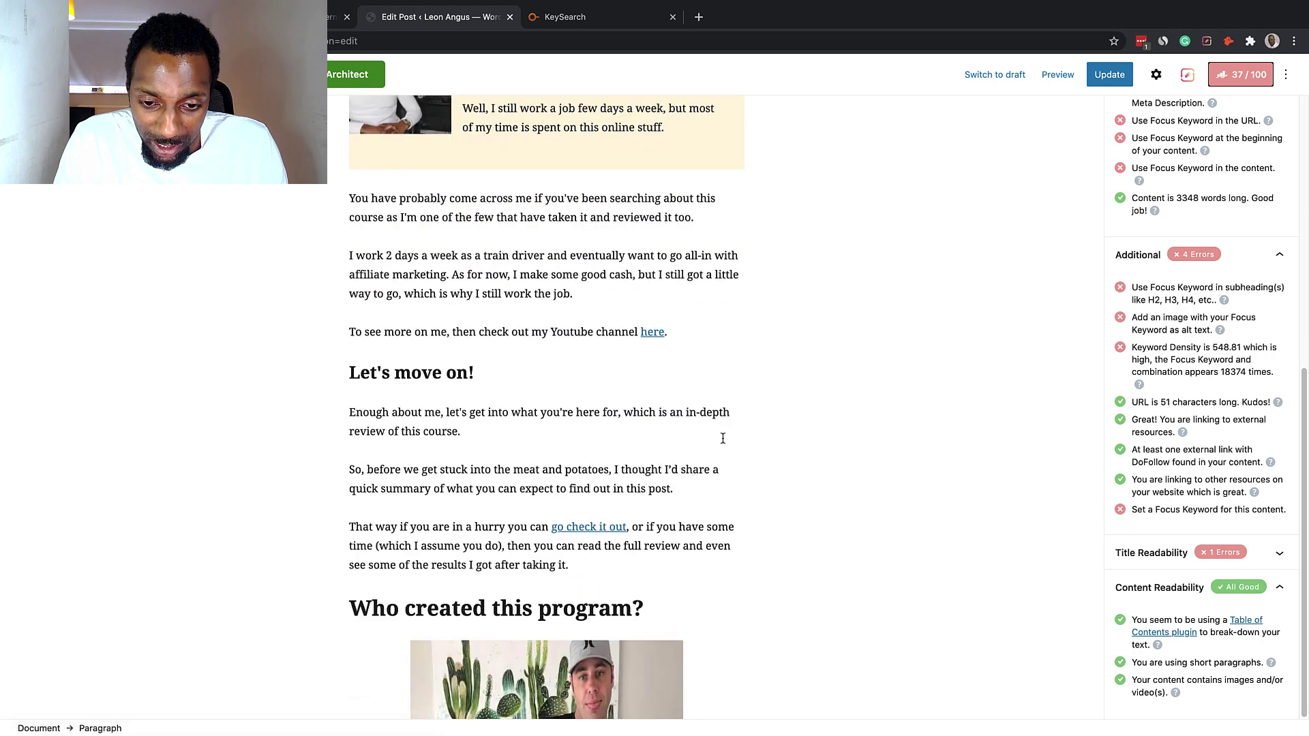
pyautogui.scroll(2, 721, 435)
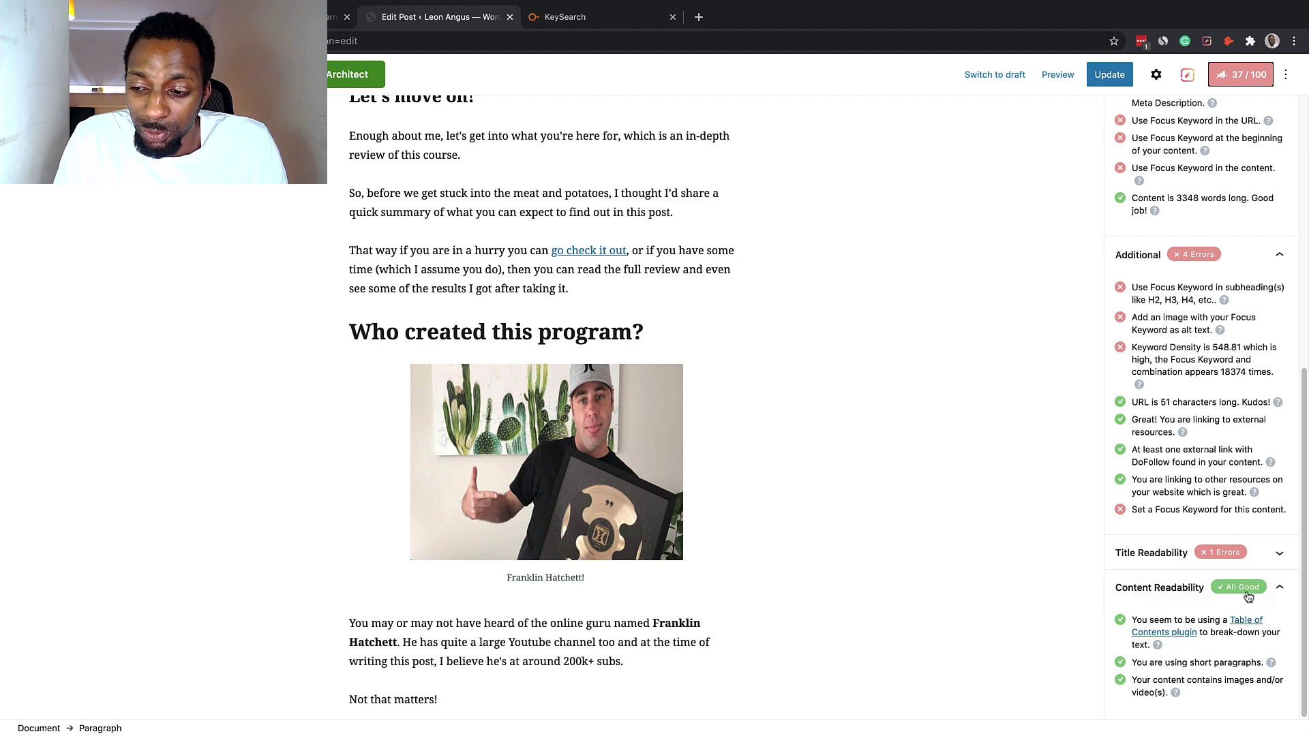
pyautogui.click(1278, 589)
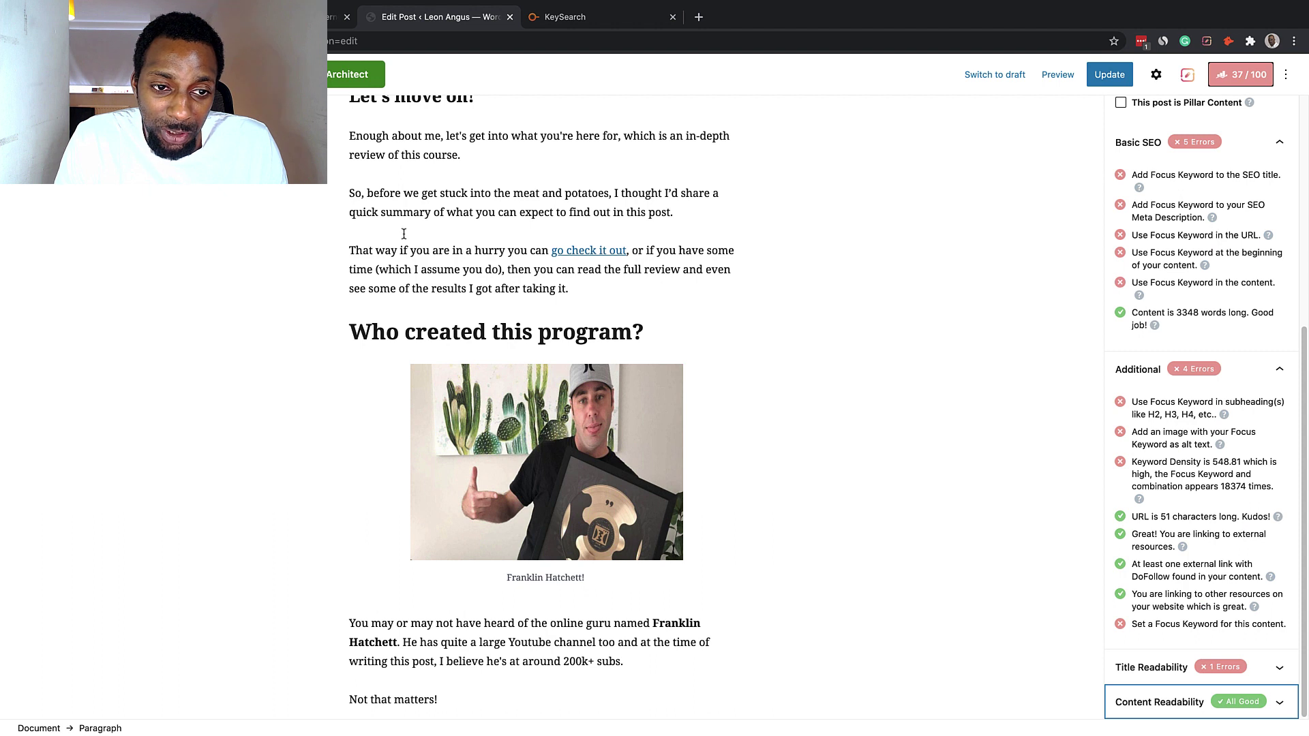
# Highlight the opening words of the "So, before we get stuck" paragraph and part of the "Who created this program?" heading
pyautogui.moveTo(354, 195); pyautogui.dragTo(423, 195)
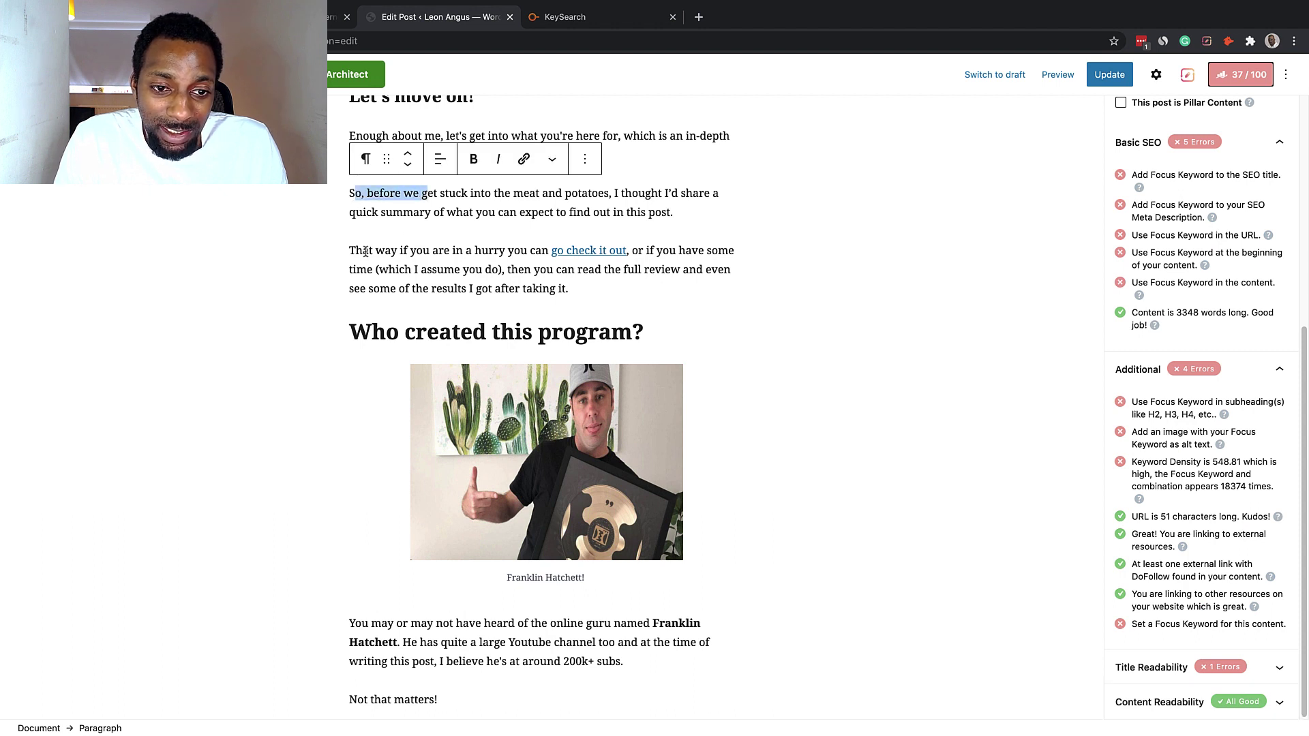
pyautogui.click(494, 256)
pyautogui.moveTo(353, 331); pyautogui.dragTo(532, 344)
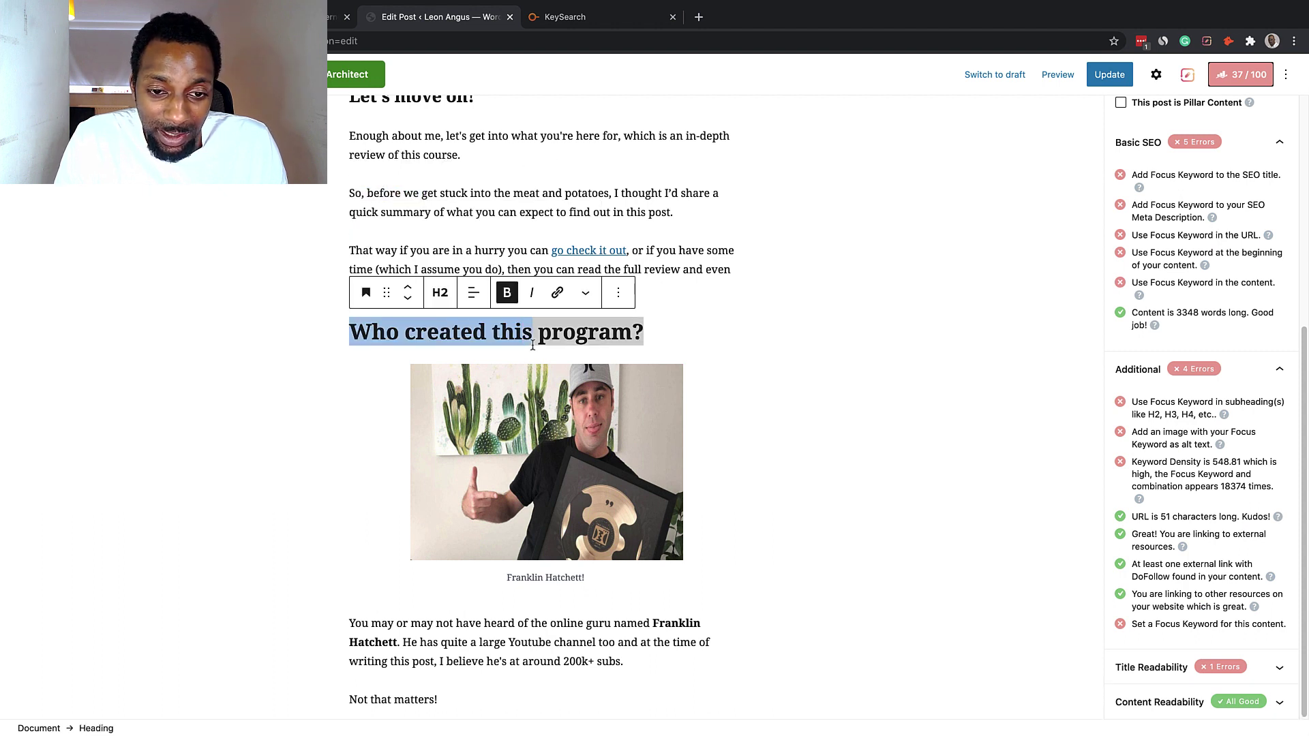
pyautogui.click(944, 367)
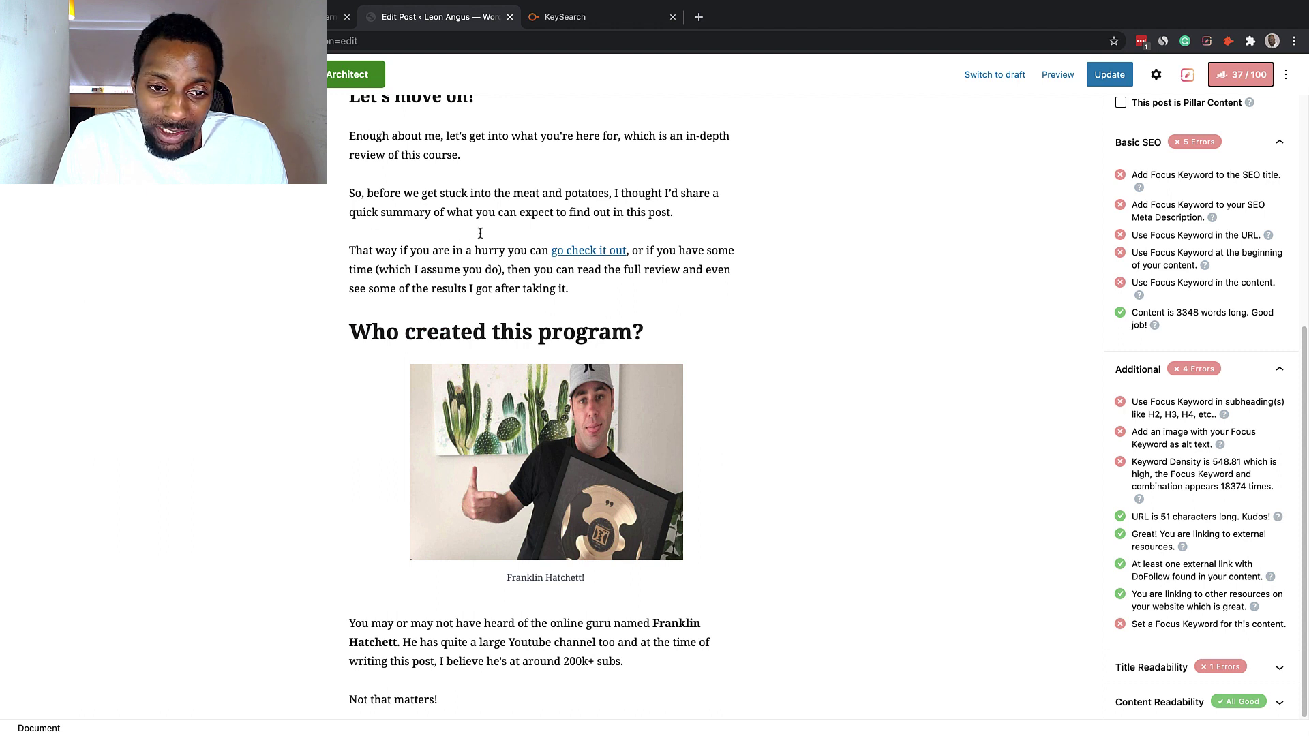
pyautogui.moveTo(350, 191); pyautogui.dragTo(452, 200)
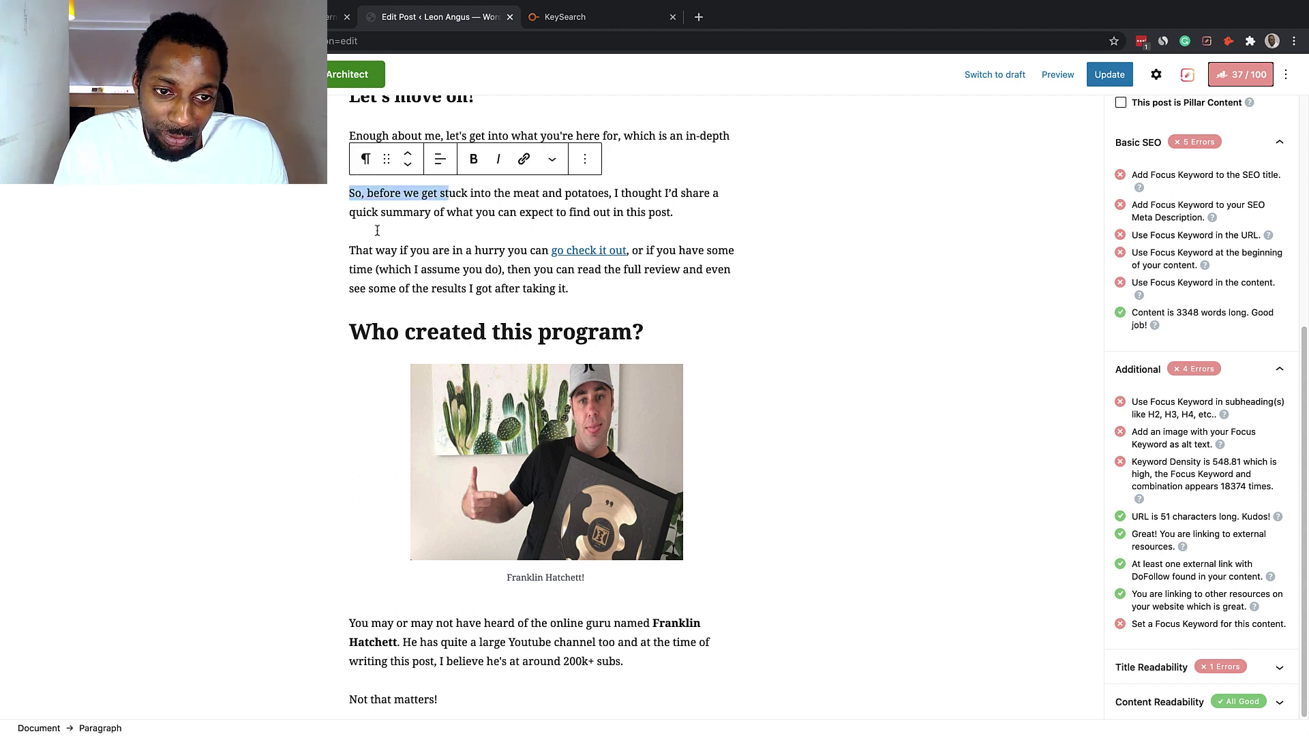
# Look back through the Rank Math checks to the snippet preview, and display the Surfer content guidelines instead
pyautogui.scroll(1, 1144, 417)
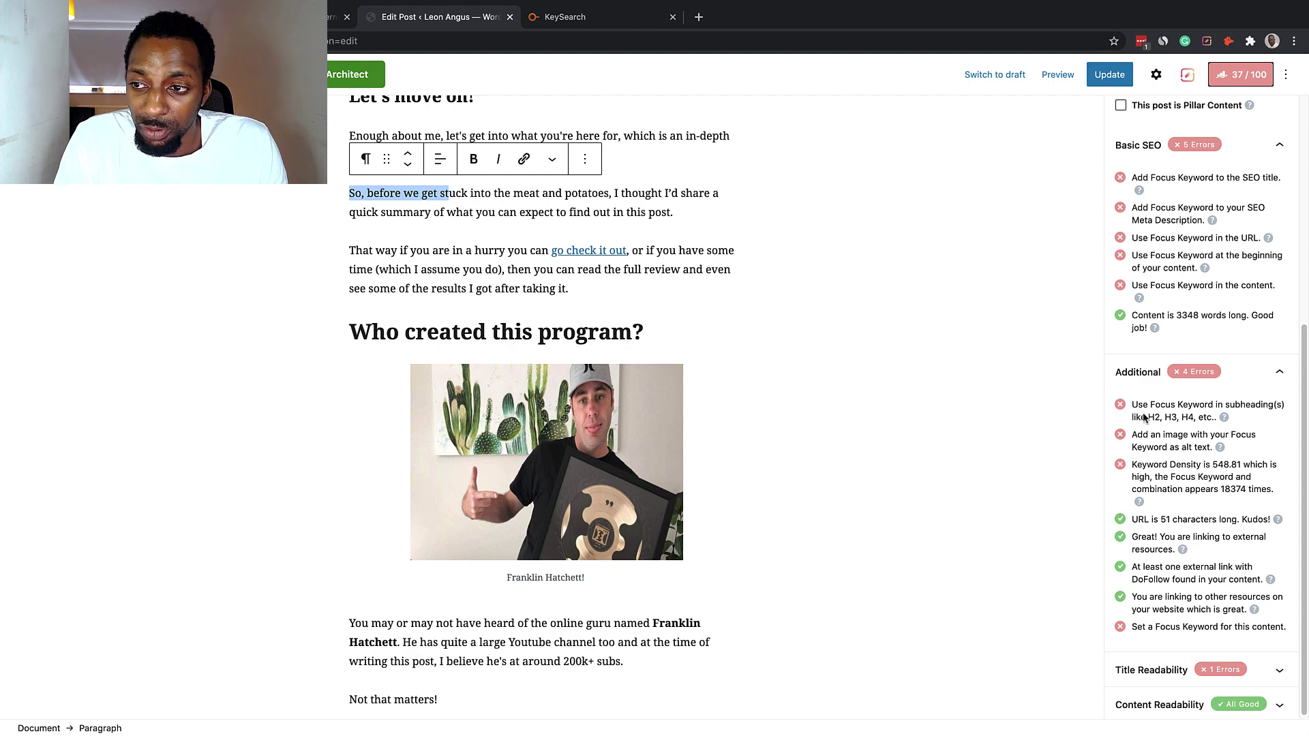
pyautogui.scroll(5, 1138, 428)
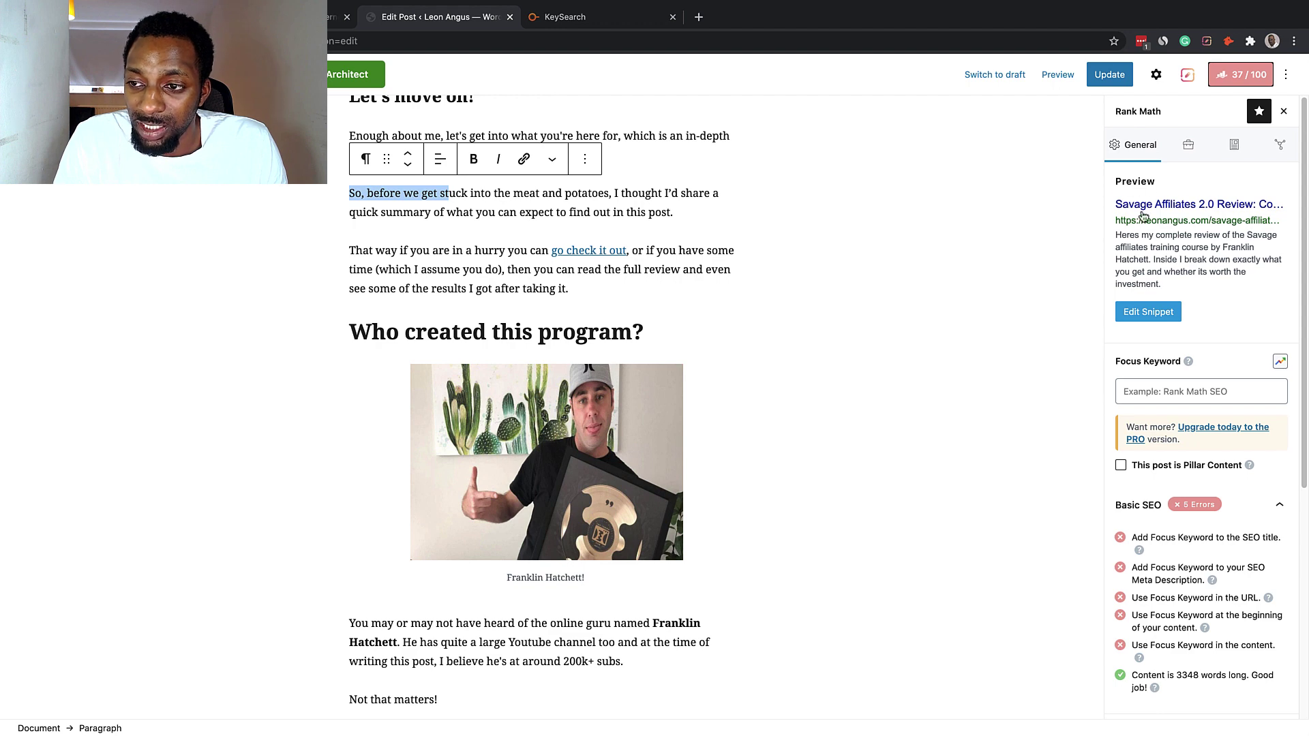
pyautogui.click(1156, 75)
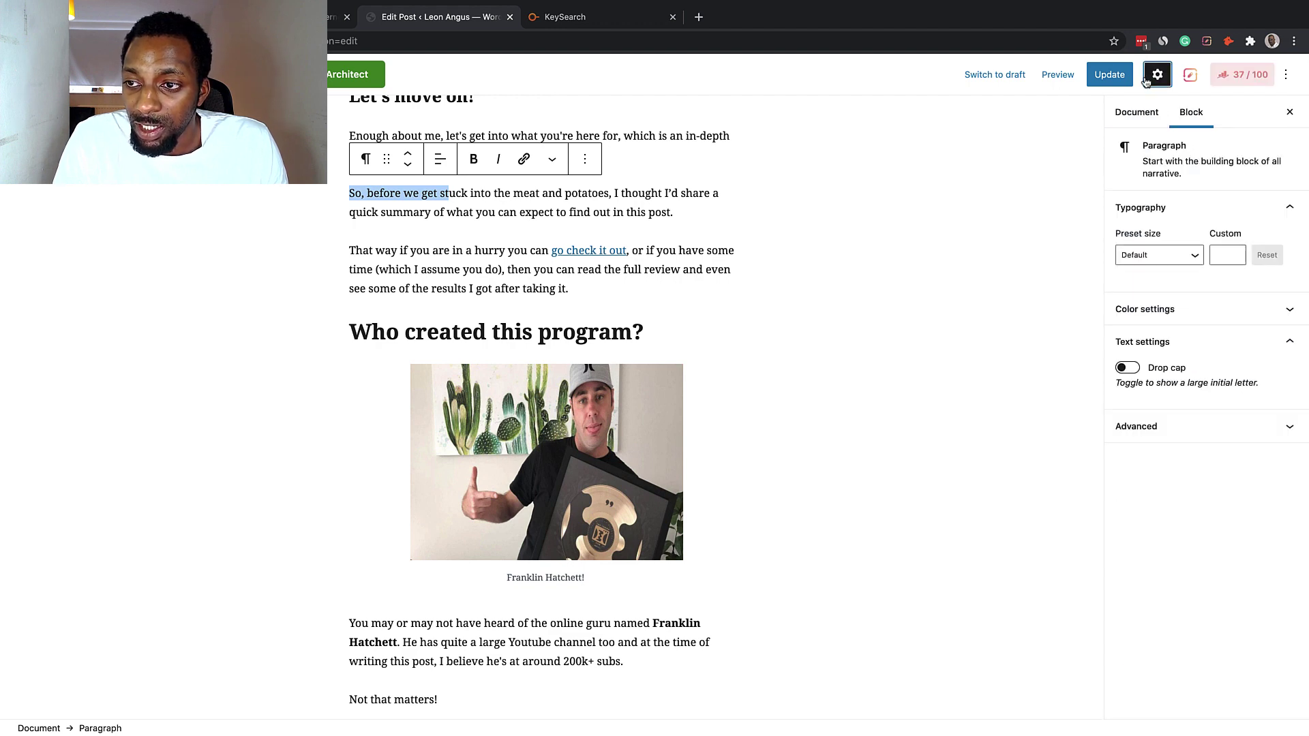
pyautogui.click(1190, 77)
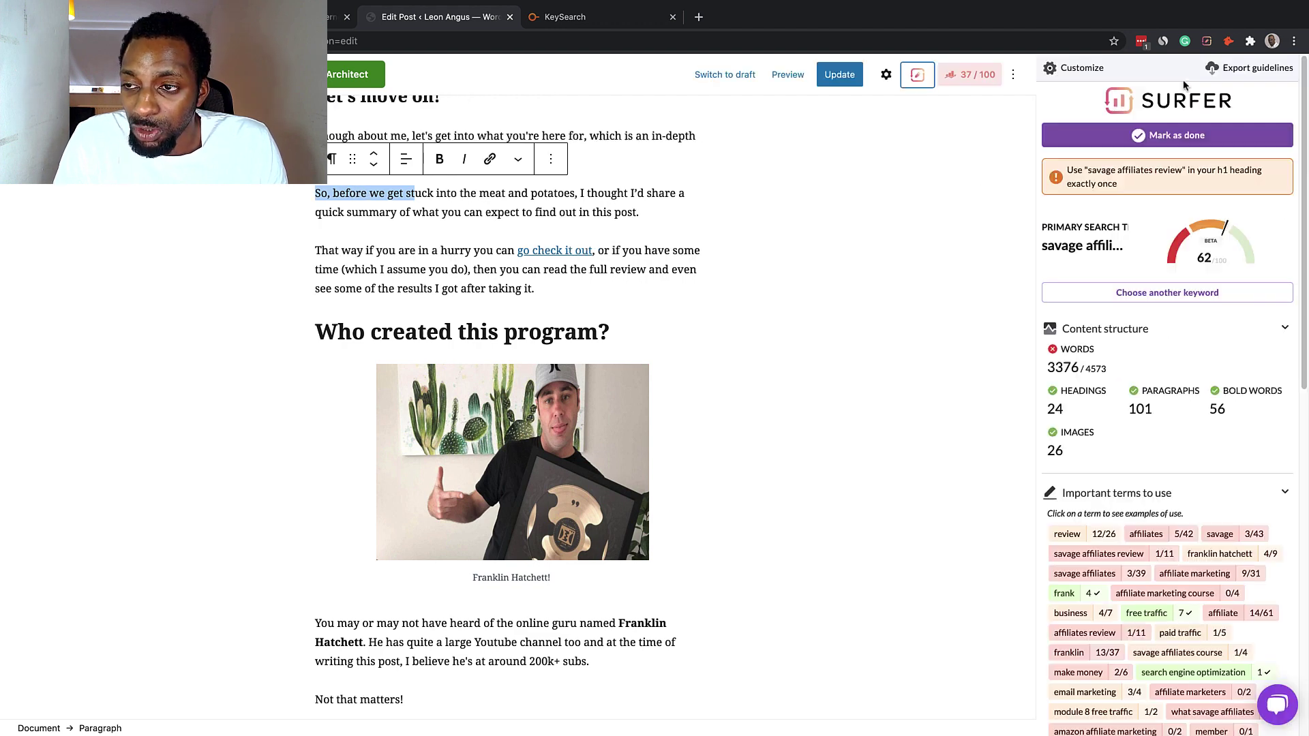
# Examine Surfer's content structure figures and the usage counts for the important terms to use
pyautogui.scroll(-5, 1061, 315)
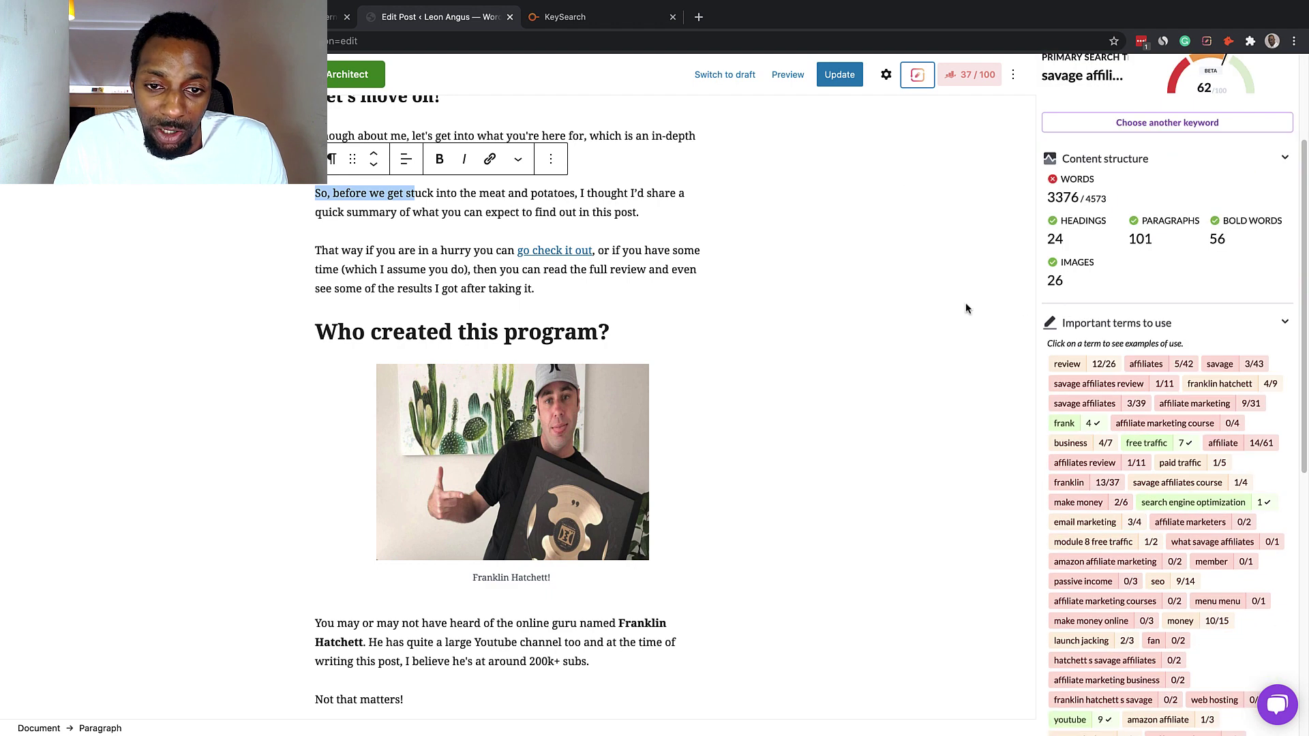
pyautogui.scroll(-2, 965, 307)
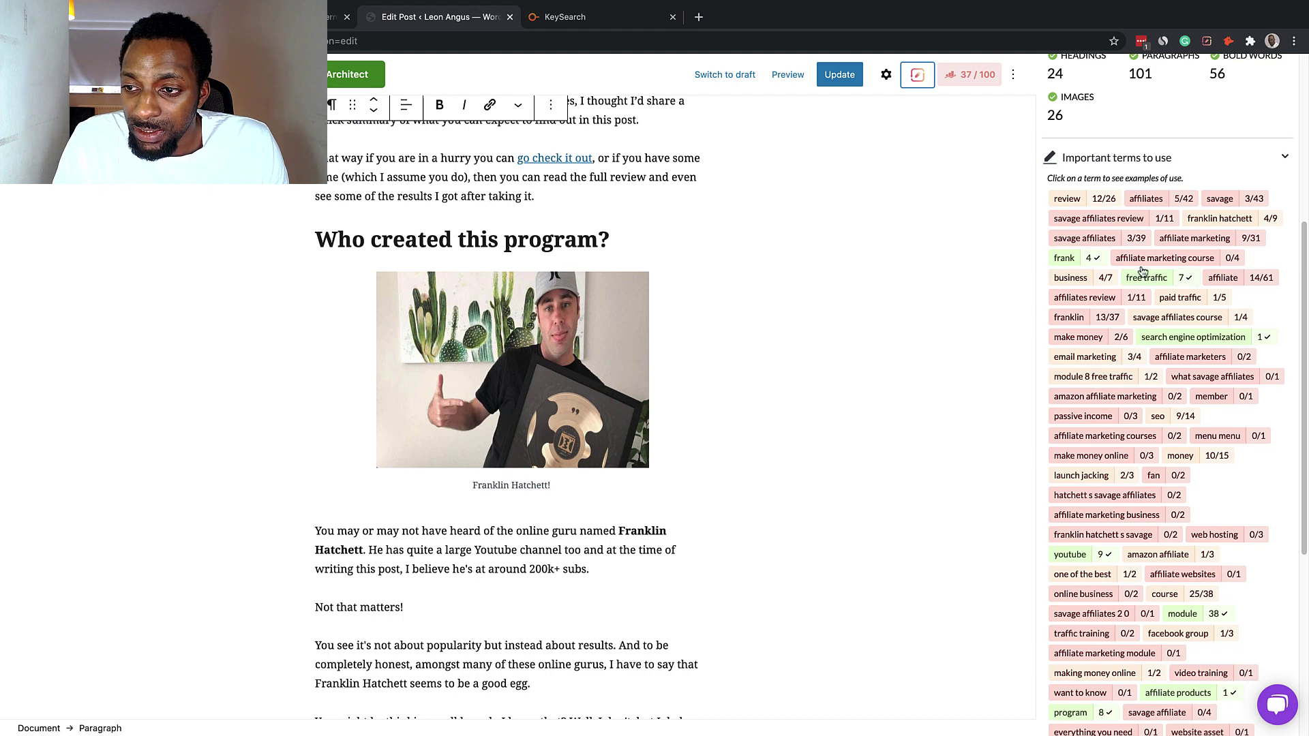
pyautogui.scroll(-1, 1119, 252)
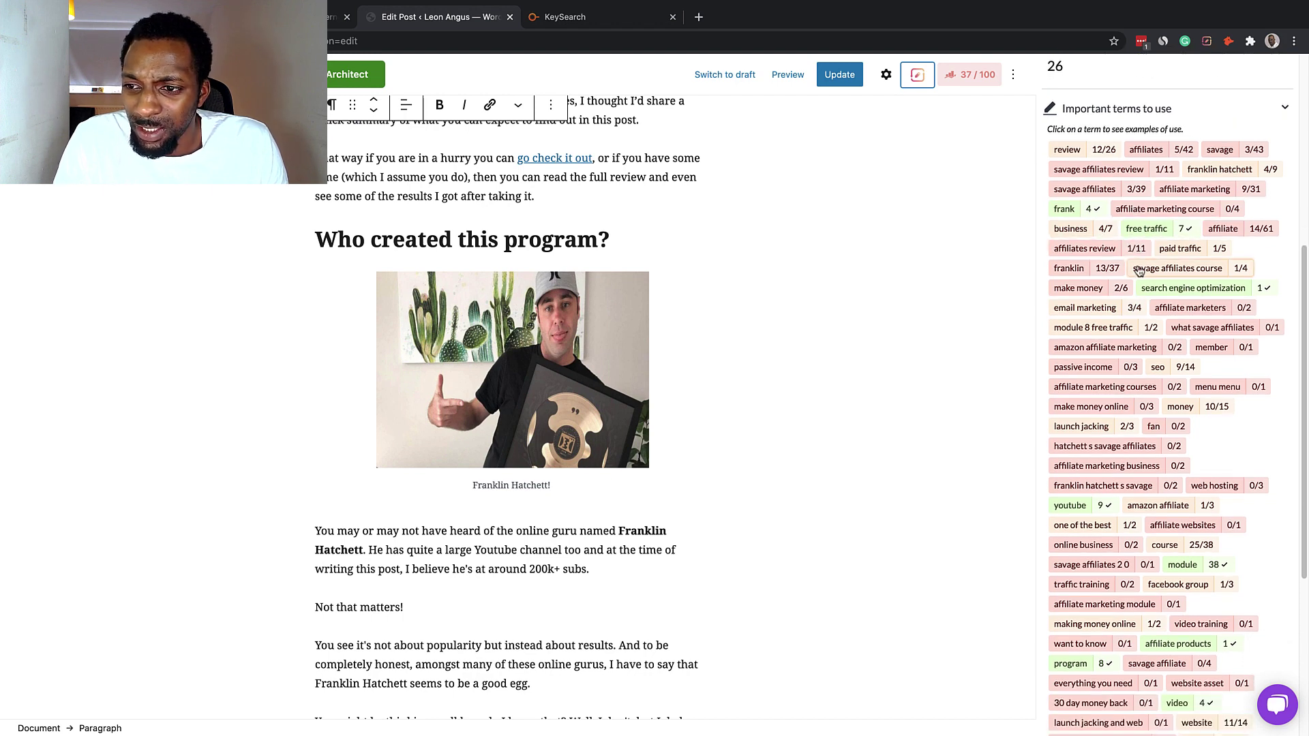
pyautogui.scroll(-1, 1112, 283)
pyautogui.scroll(-1, 1112, 283)
pyautogui.scroll(8, 1111, 283)
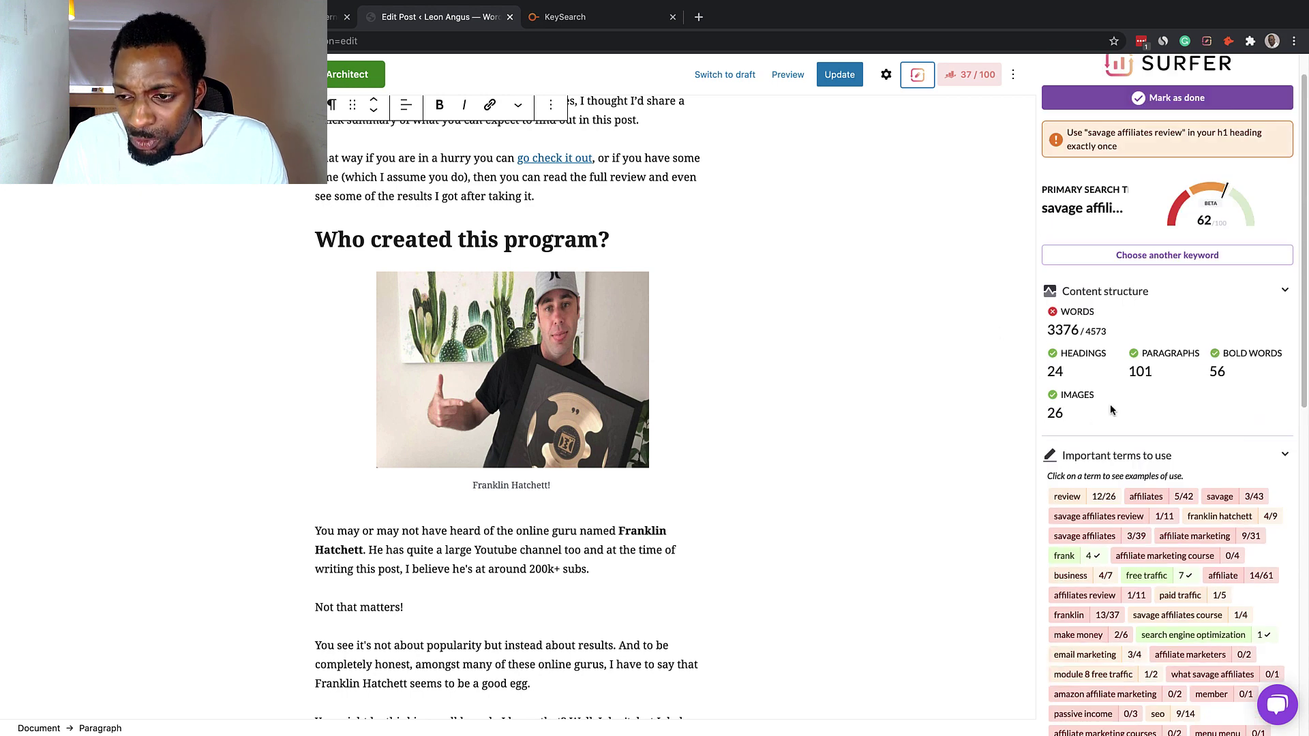
pyautogui.scroll(-3, 1148, 412)
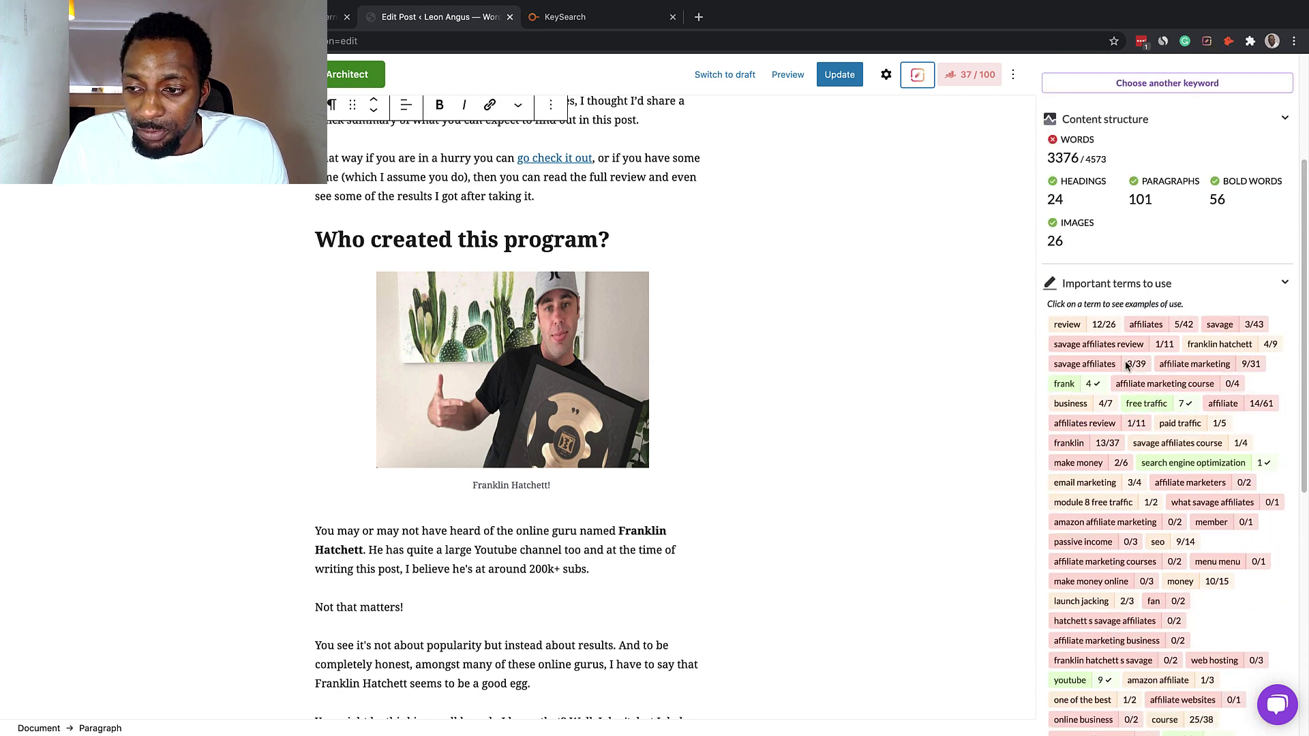
pyautogui.scroll(1, 812, 284)
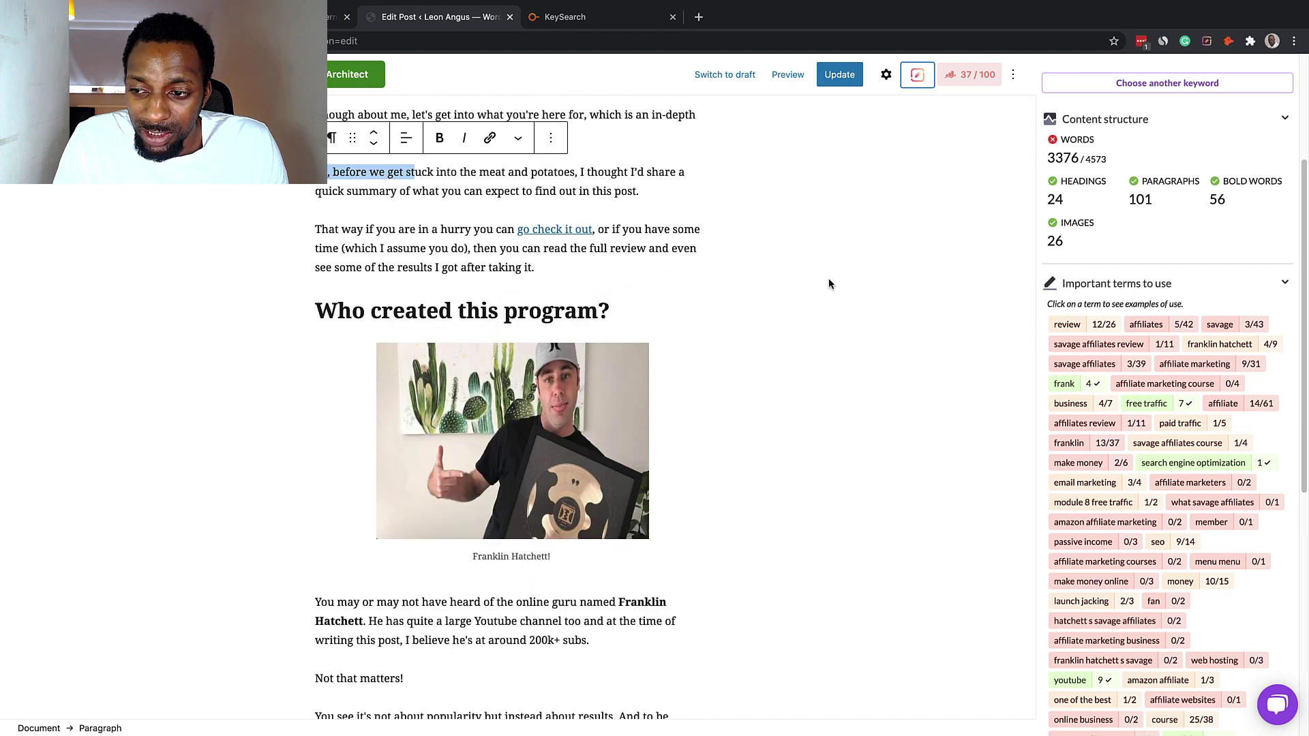
# Highlight the phrase "affiliate marketing" in the paragraph about working as a train driver, above the "Let's move on!" heading
pyautogui.scroll(3, 730, 283)
pyautogui.click(633, 290)
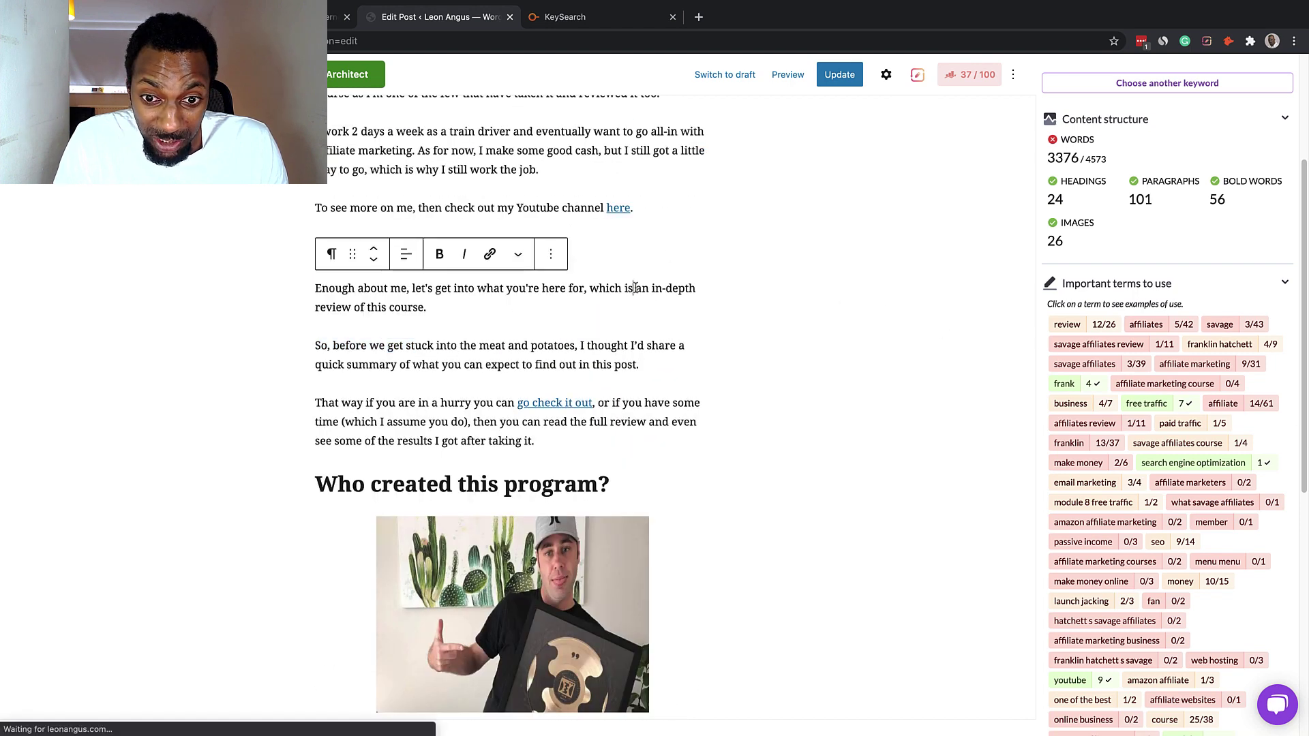
pyautogui.scroll(2, 687, 276)
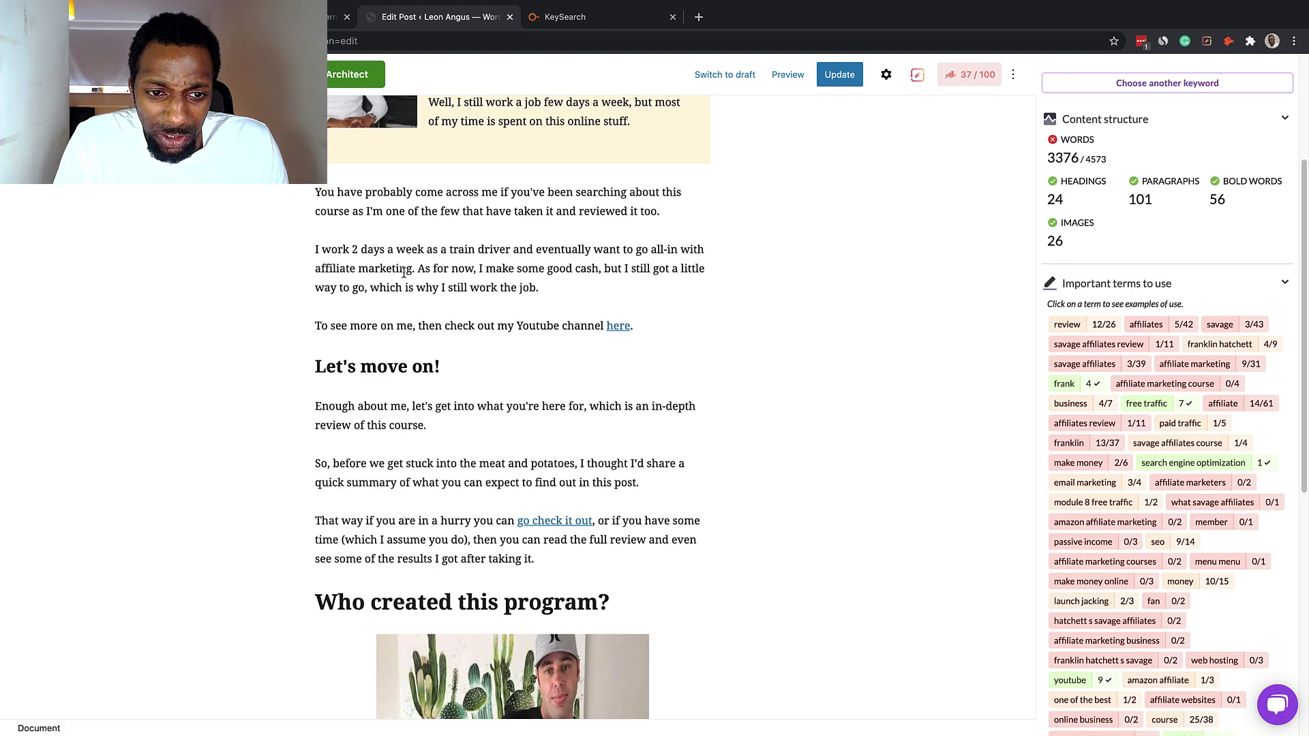
pyautogui.moveTo(413, 270); pyautogui.dragTo(293, 267)
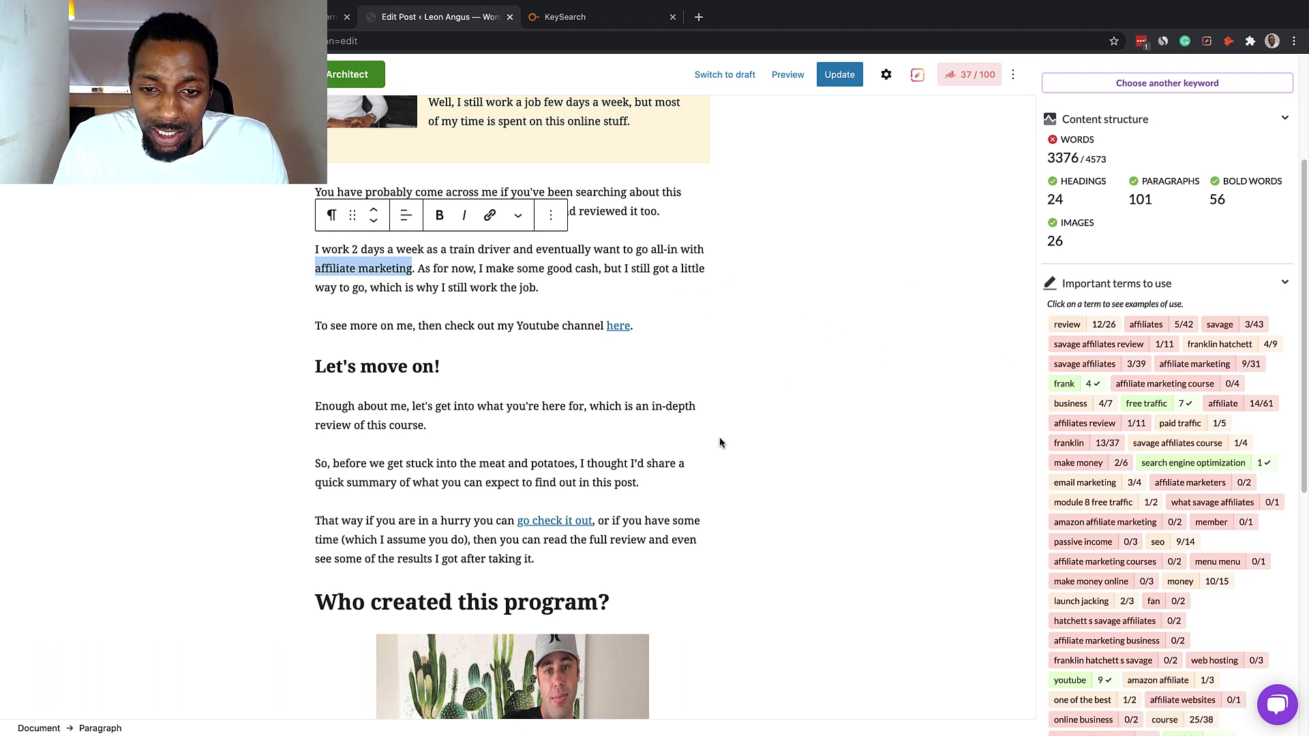
pyautogui.scroll(1, 840, 363)
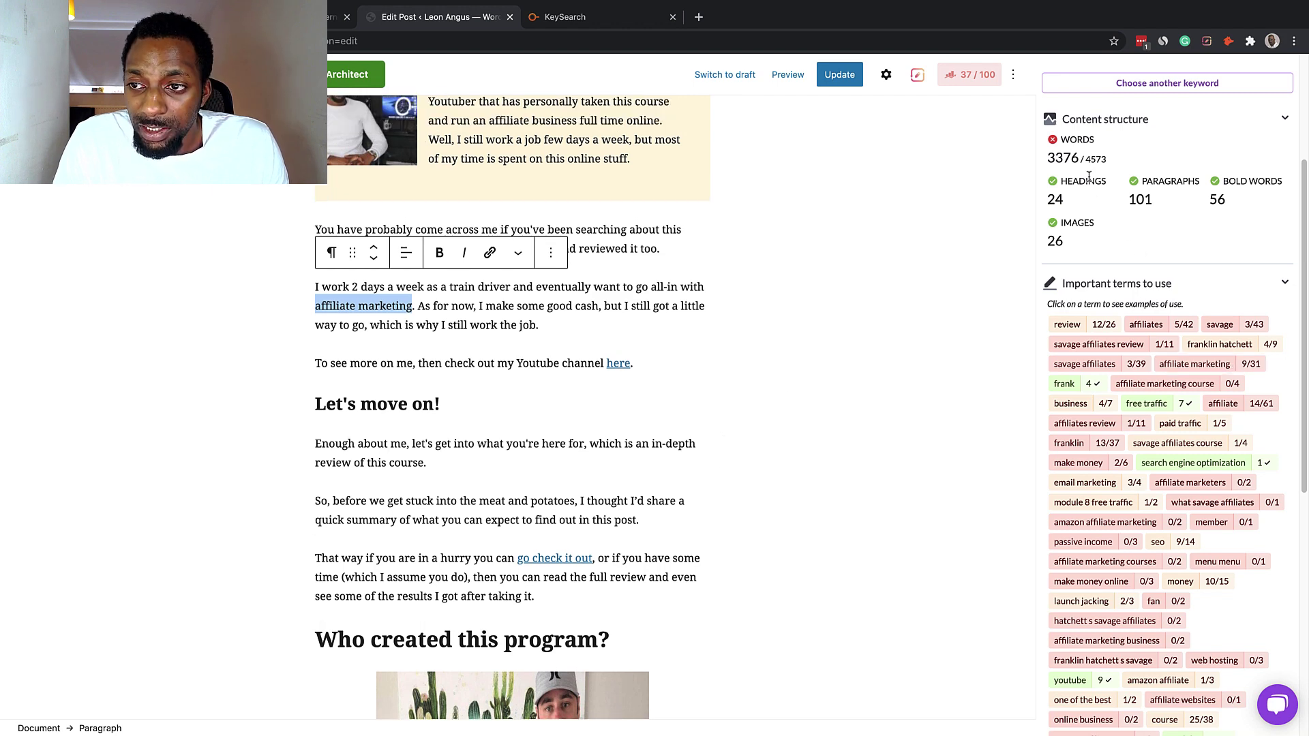
# Open Surfer's customization settings and compare the content scores, domain scores, traffic and word counts of the competitor pages
pyautogui.scroll(3, 1104, 434)
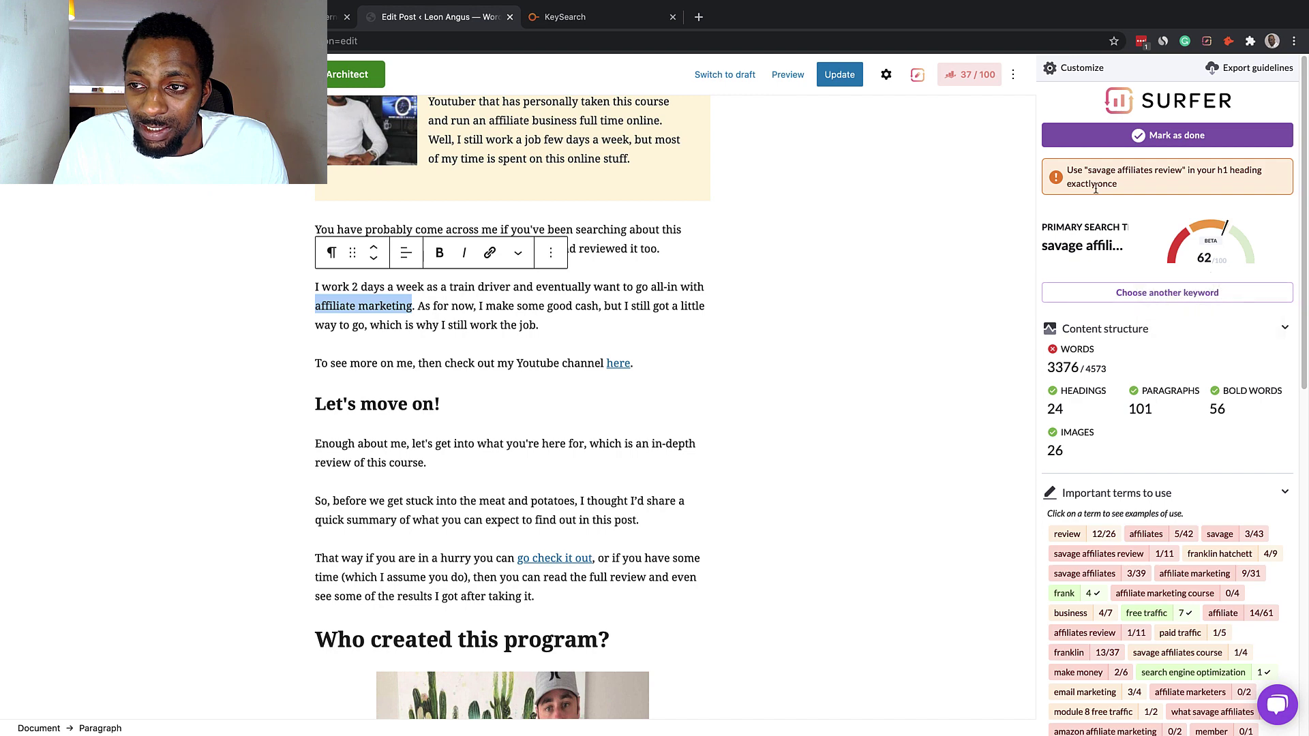
pyautogui.click(1077, 68)
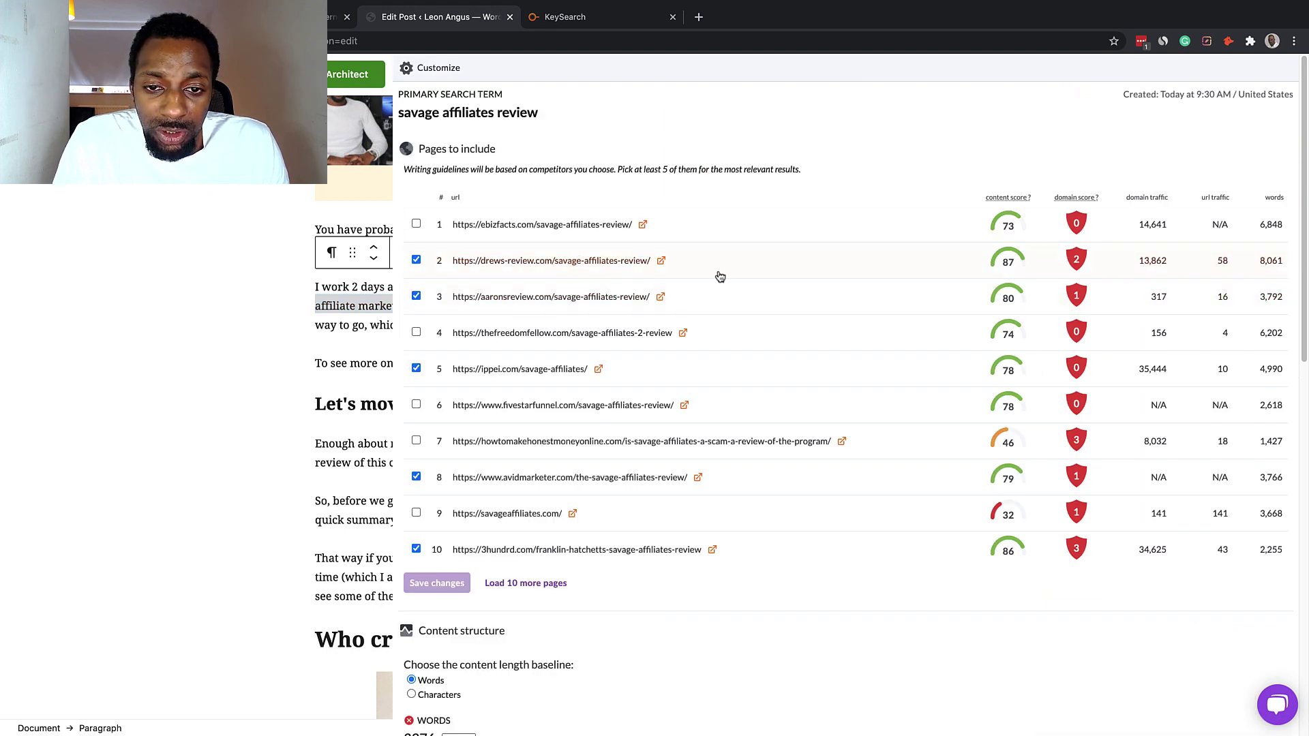
pyautogui.moveTo(1009, 194)
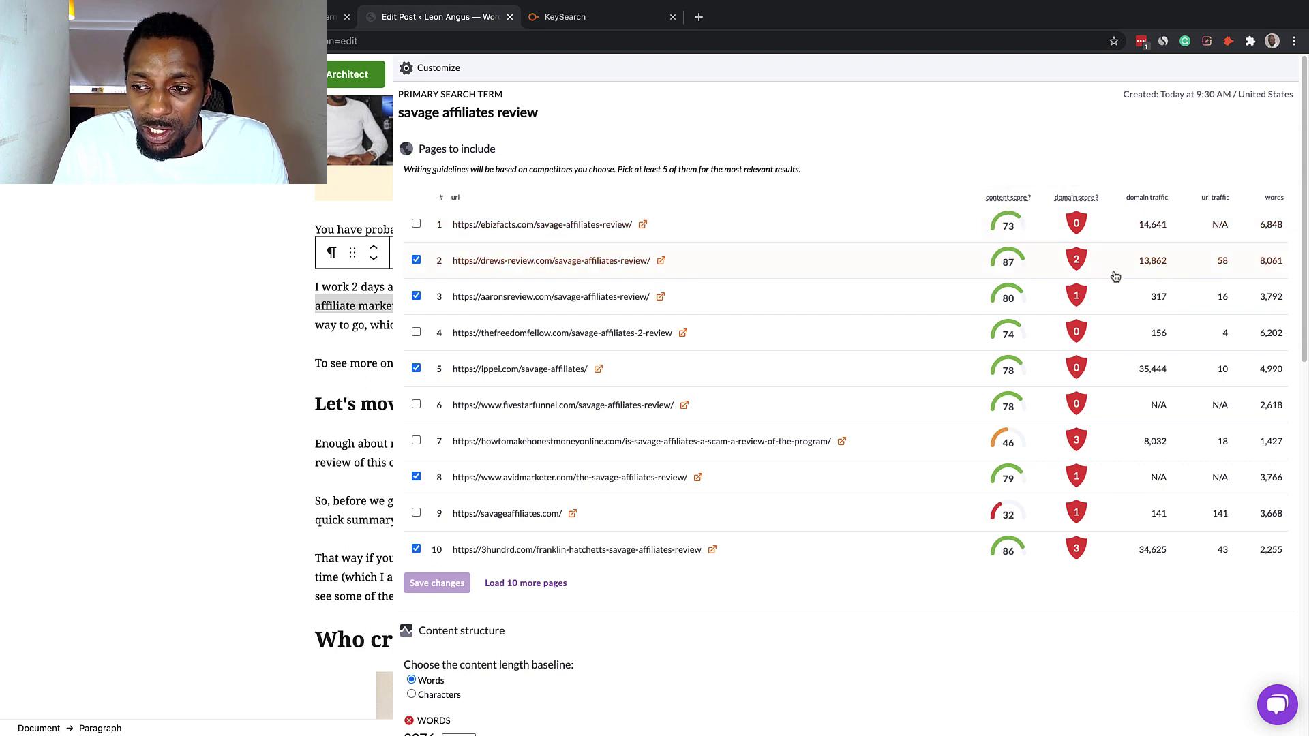
pyautogui.moveTo(1069, 197)
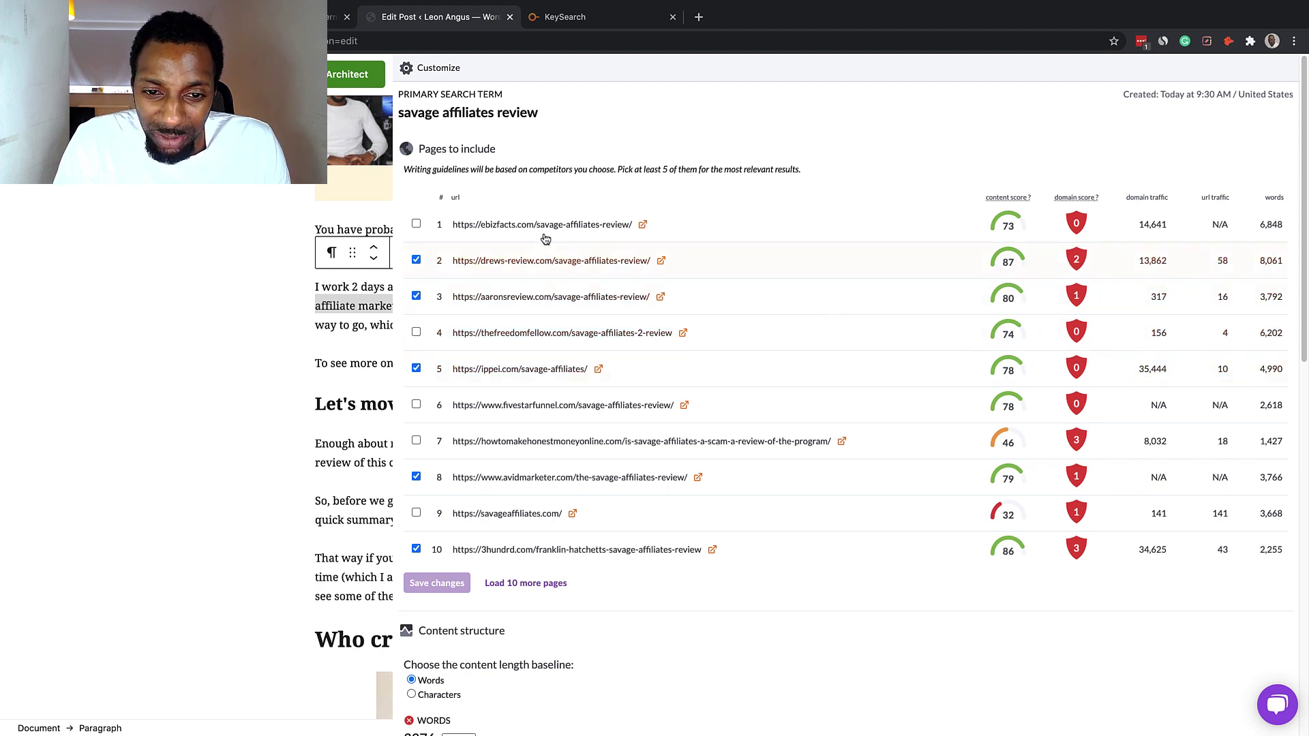
pyautogui.scroll(-2, 1050, 388)
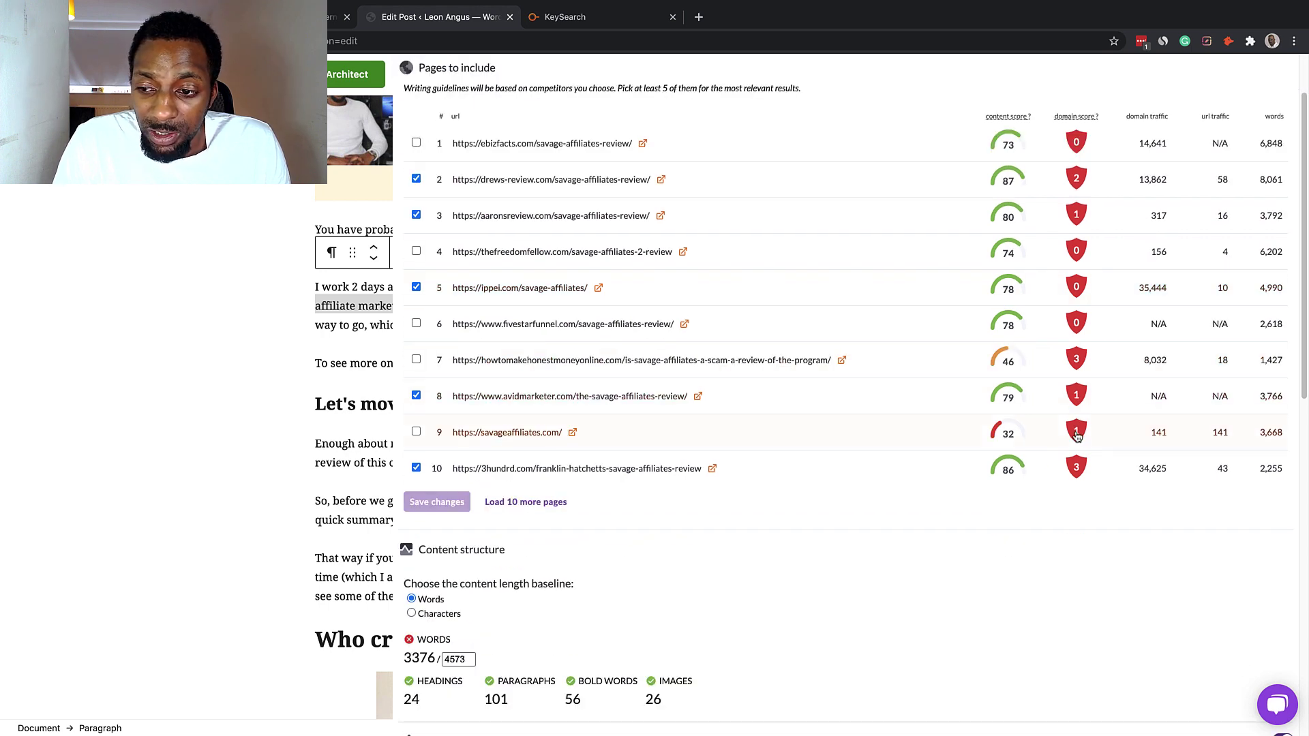
pyautogui.scroll(2, 1081, 339)
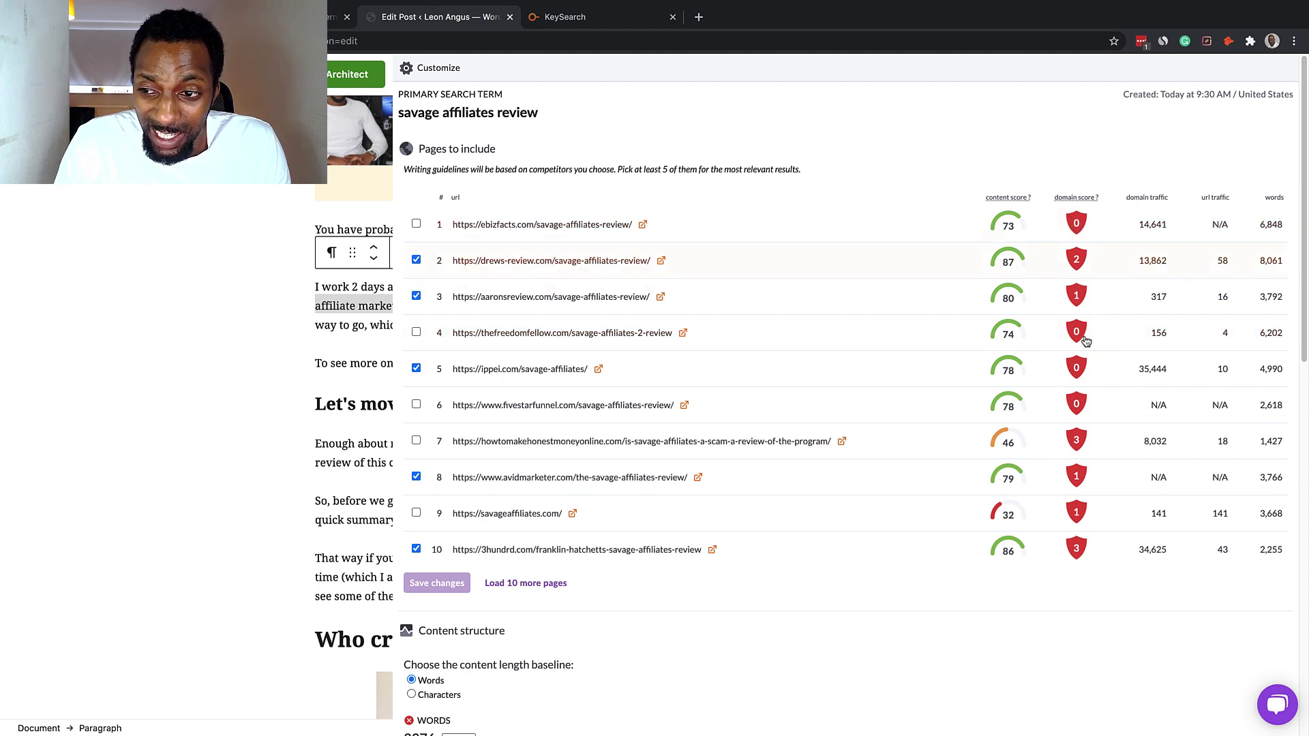
pyautogui.scroll(-1, 764, 441)
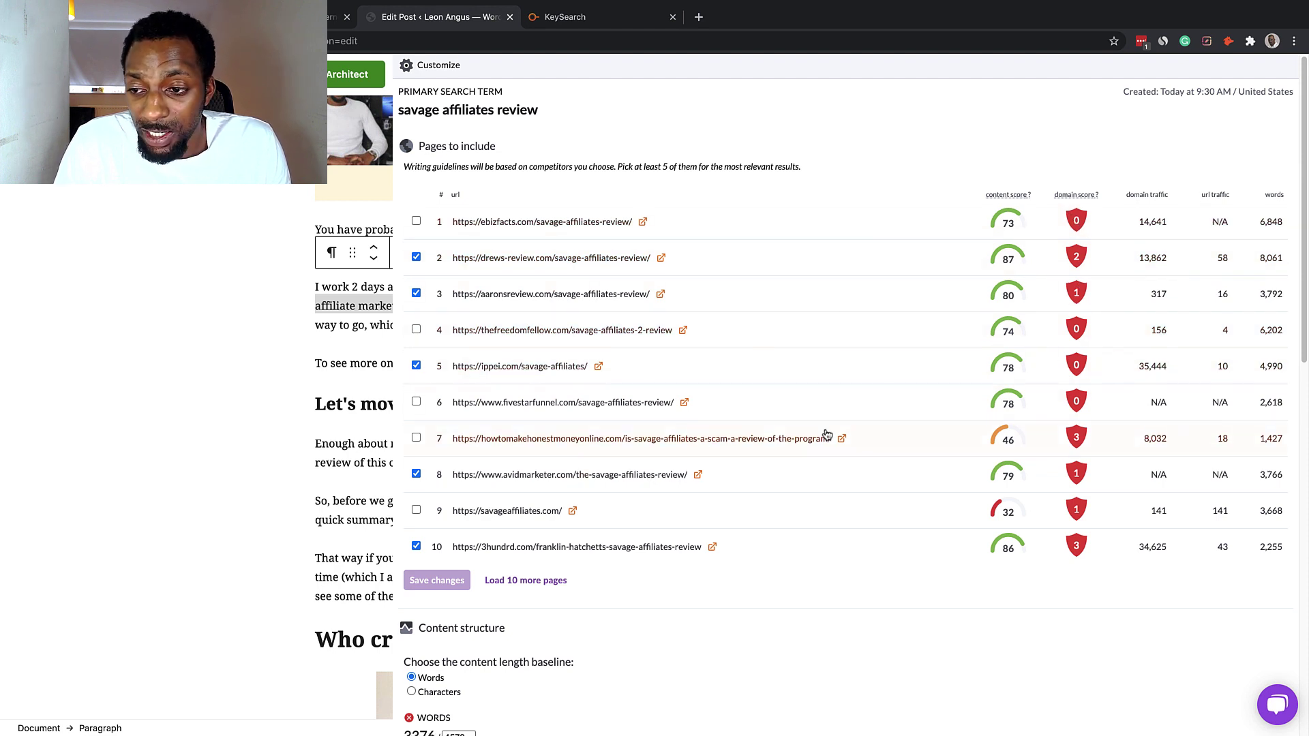
pyautogui.scroll(-2, 833, 286)
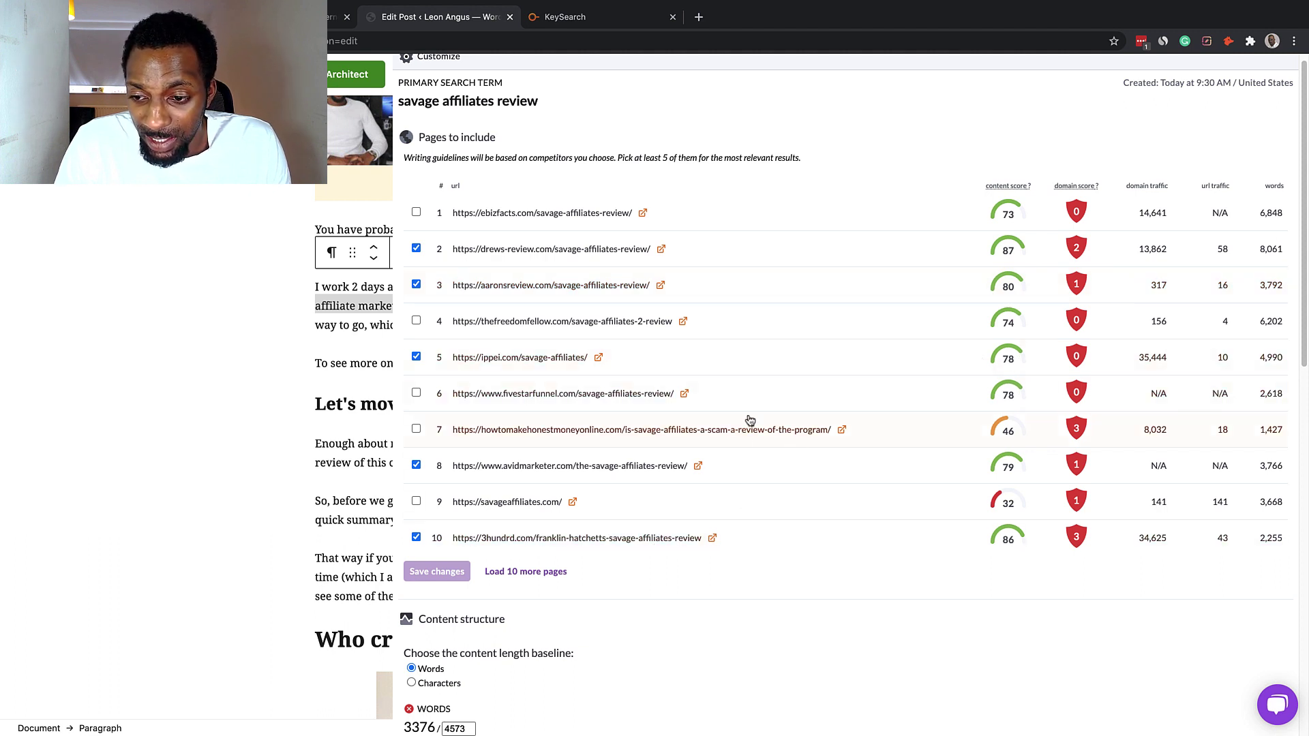
# Examine the content structure settings below the competitor list and highlight the target word count
pyautogui.scroll(-5, 727, 383)
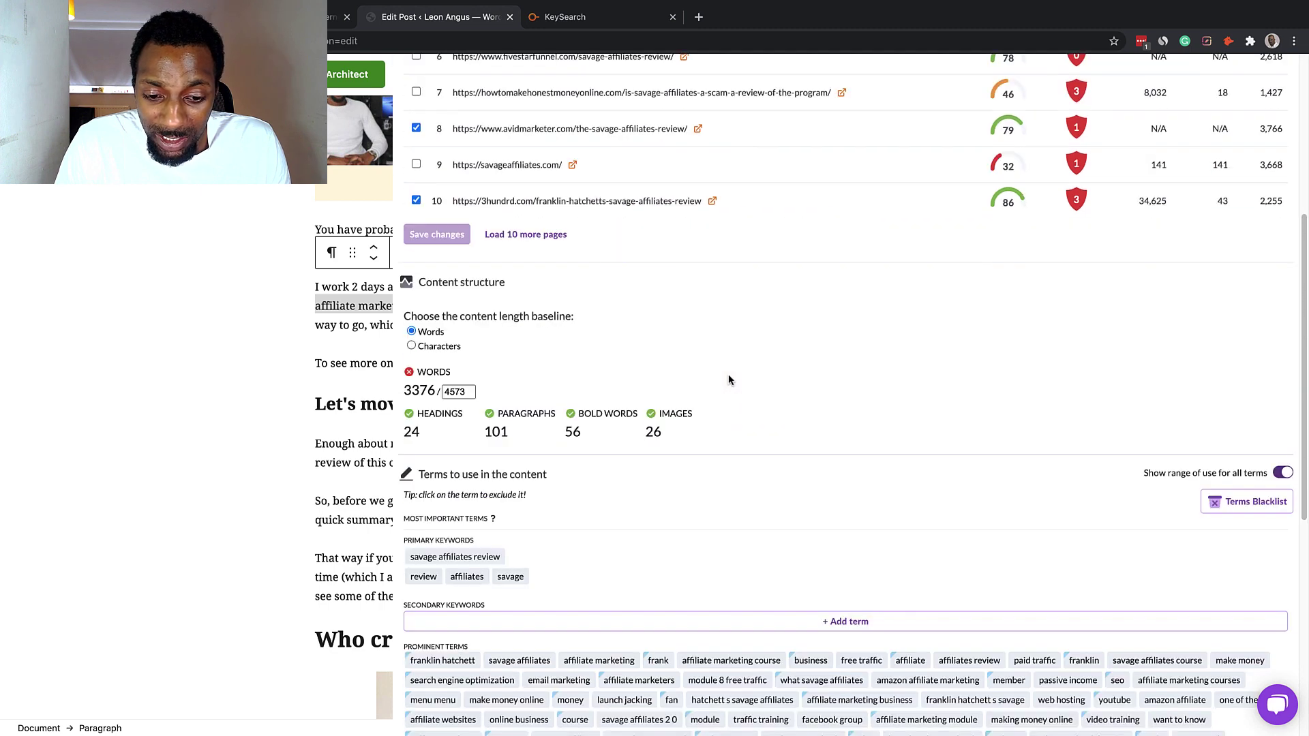
pyautogui.scroll(-2, 728, 380)
pyautogui.doubleClick(454, 286)
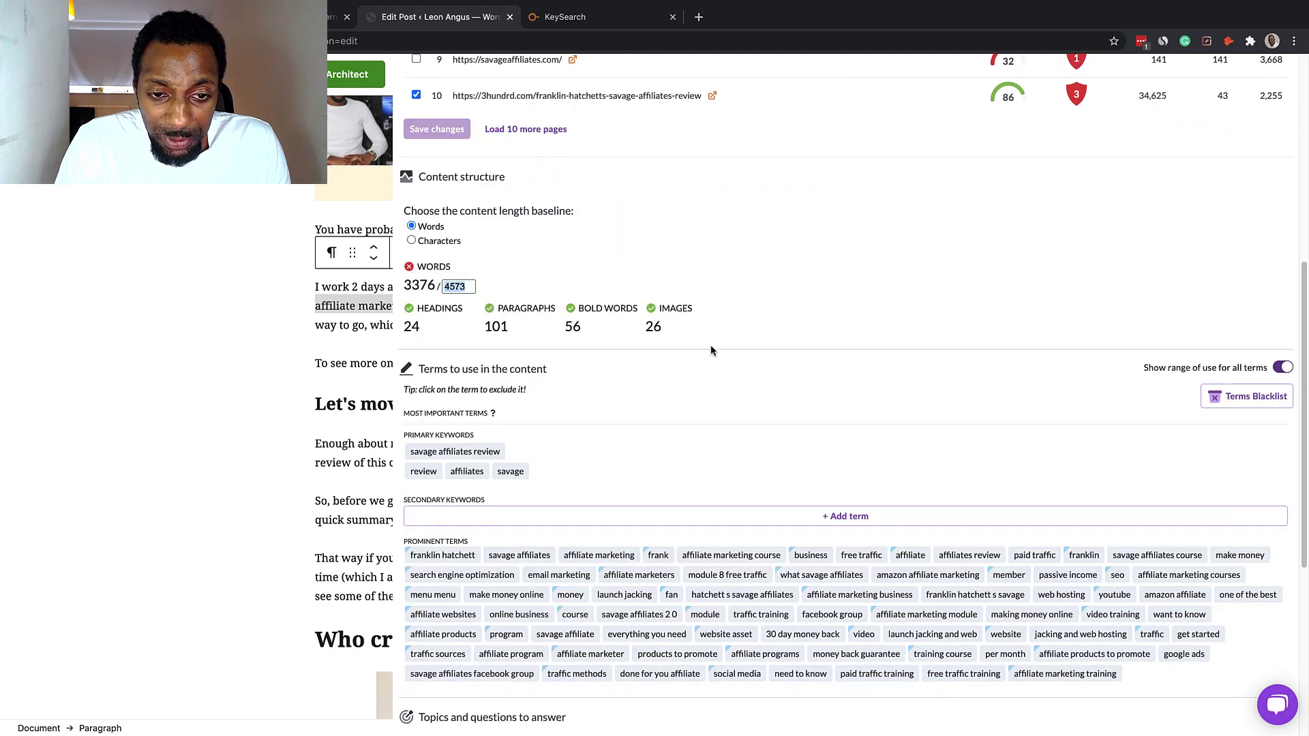
pyautogui.scroll(-1, 711, 350)
pyautogui.scroll(-2, 497, 300)
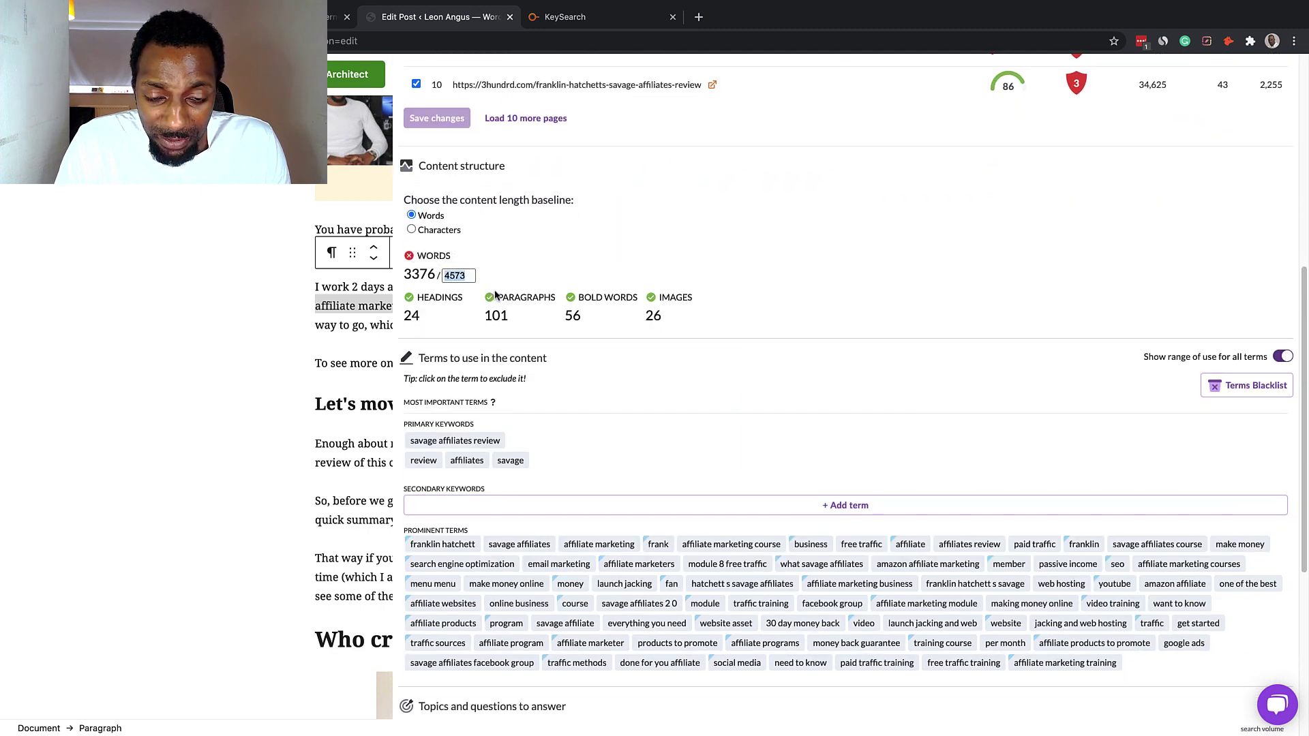
# Highlight the headings and paragraphs figures in the content structure, and look over the primary keywords and prominent terms
pyautogui.moveTo(420, 216); pyautogui.dragTo(477, 221)
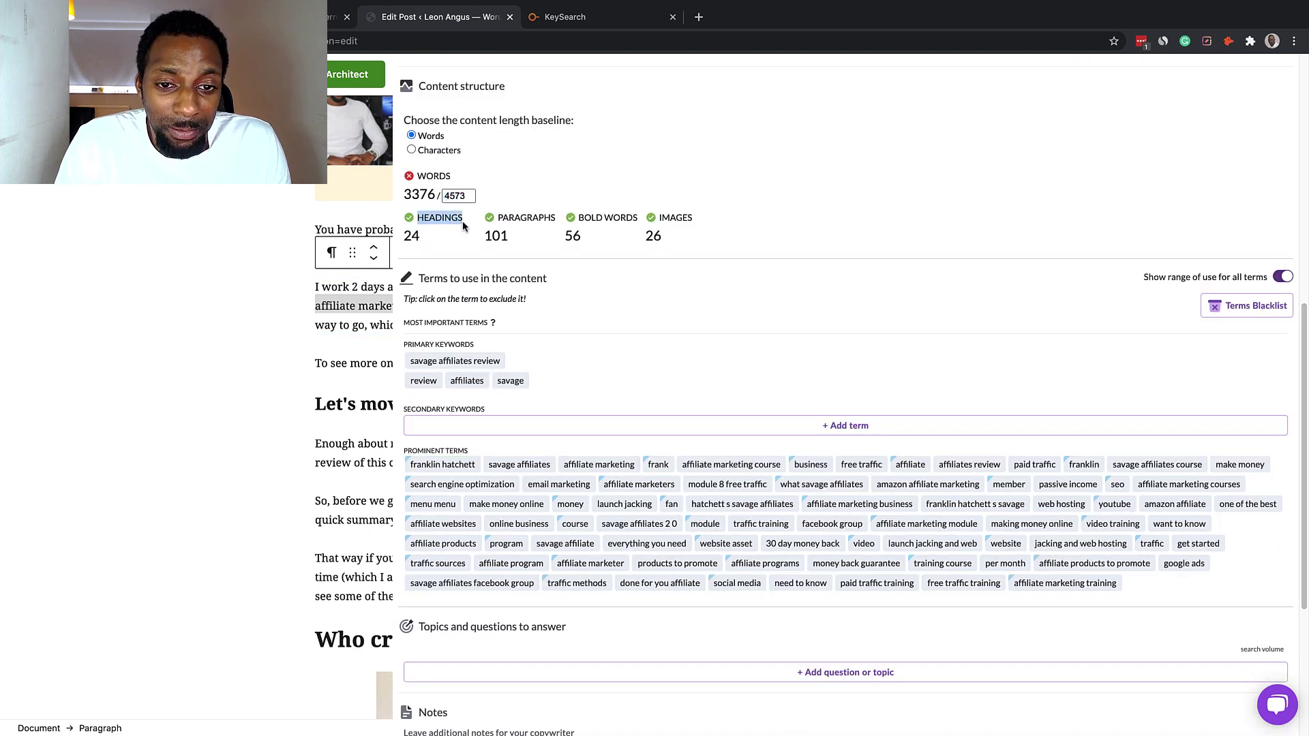
pyautogui.moveTo(607, 218); pyautogui.dragTo(470, 258)
pyautogui.moveTo(430, 218); pyautogui.dragTo(577, 208)
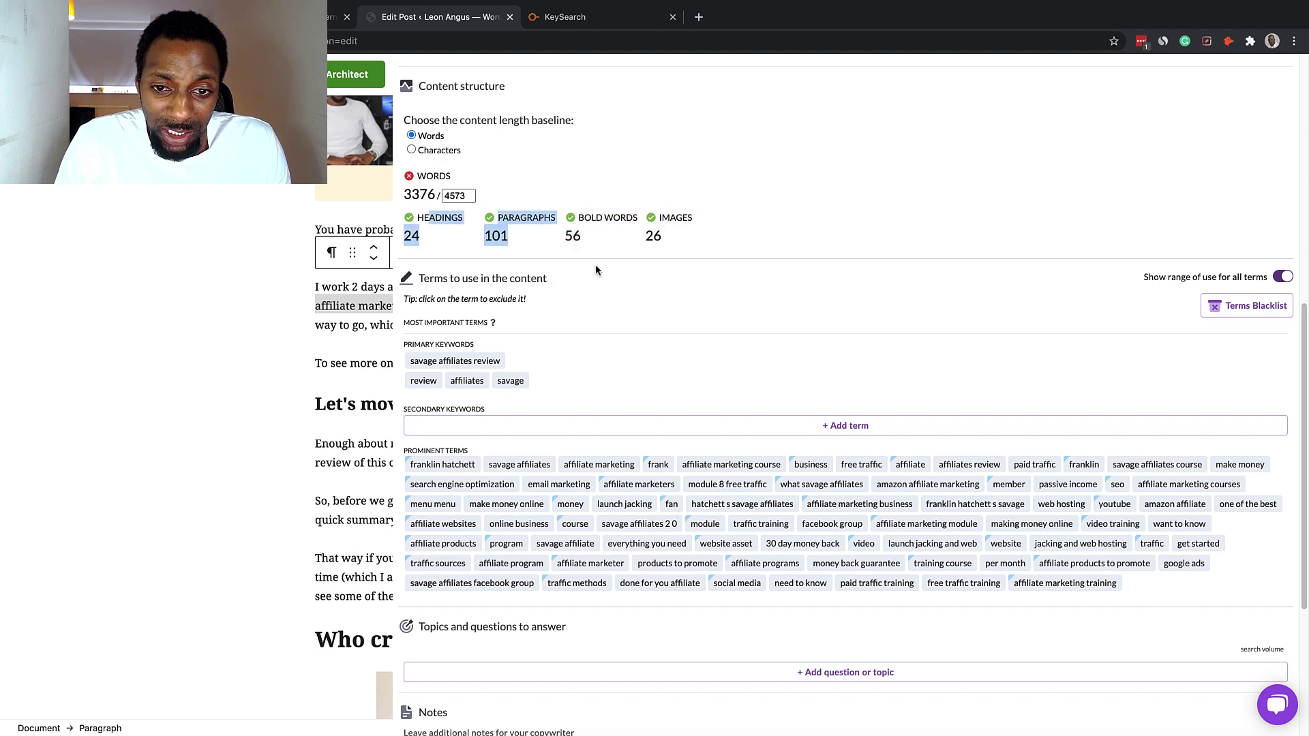
pyautogui.scroll(-3, 701, 267)
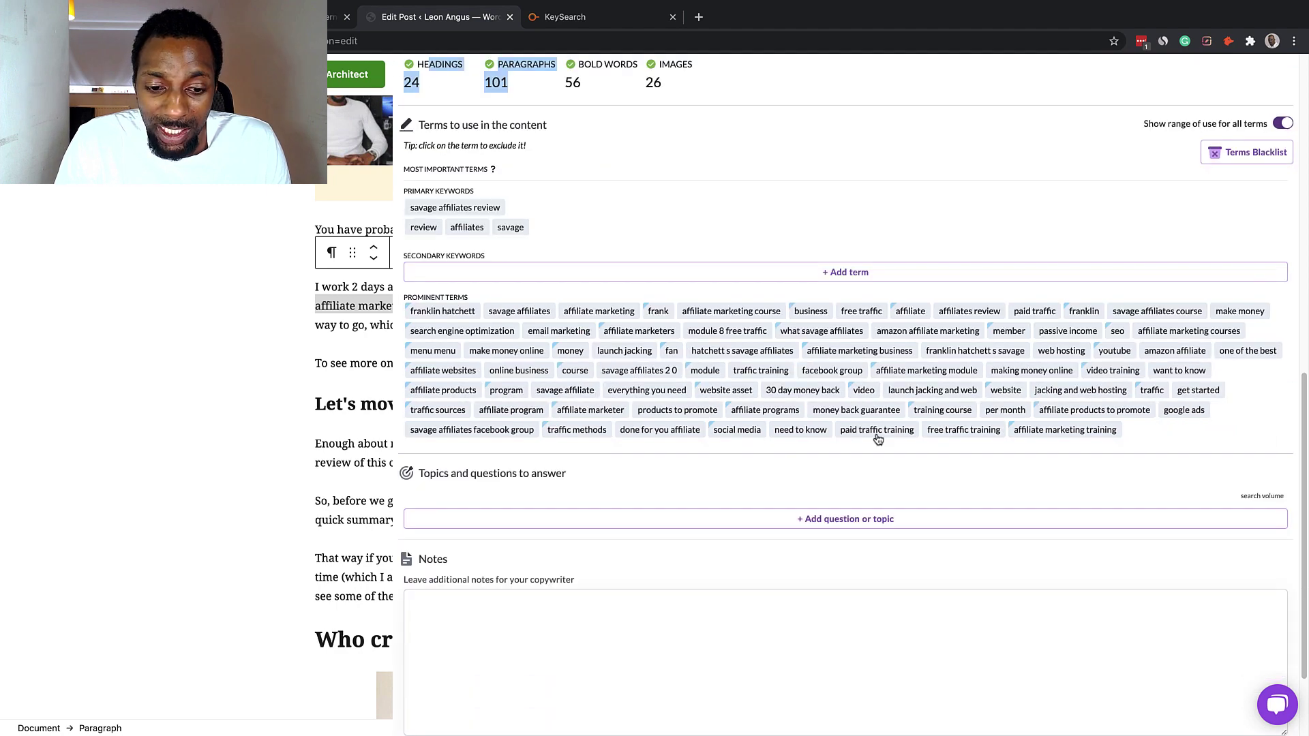
# Look over the remaining prominent terms, topics and notes in Surfer's customization, and finalize the customization
pyautogui.scroll(-2, 879, 437)
pyautogui.scroll(5, 884, 433)
pyautogui.scroll(-5, 1077, 461)
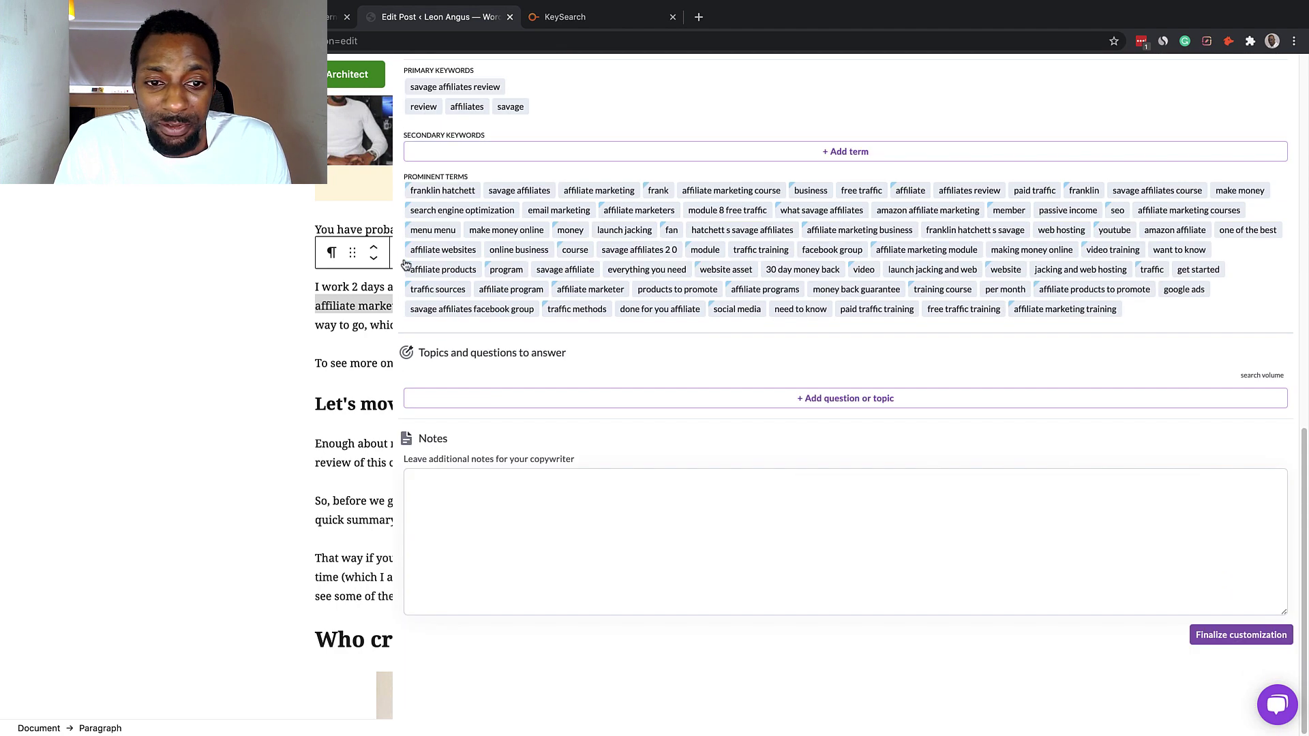
pyautogui.click(1241, 634)
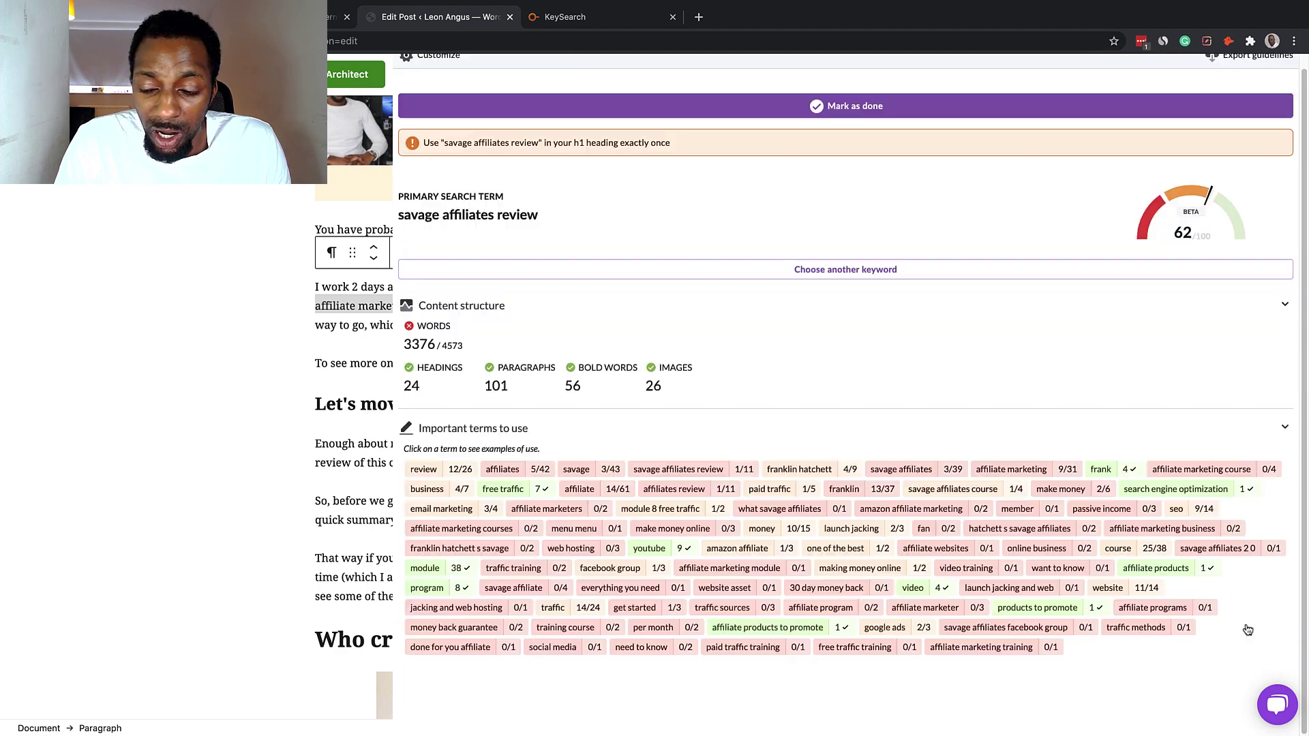
# Examine the important terms to use beside the post, comparing each term's current use with its suggested count
pyautogui.scroll(-2, 846, 334)
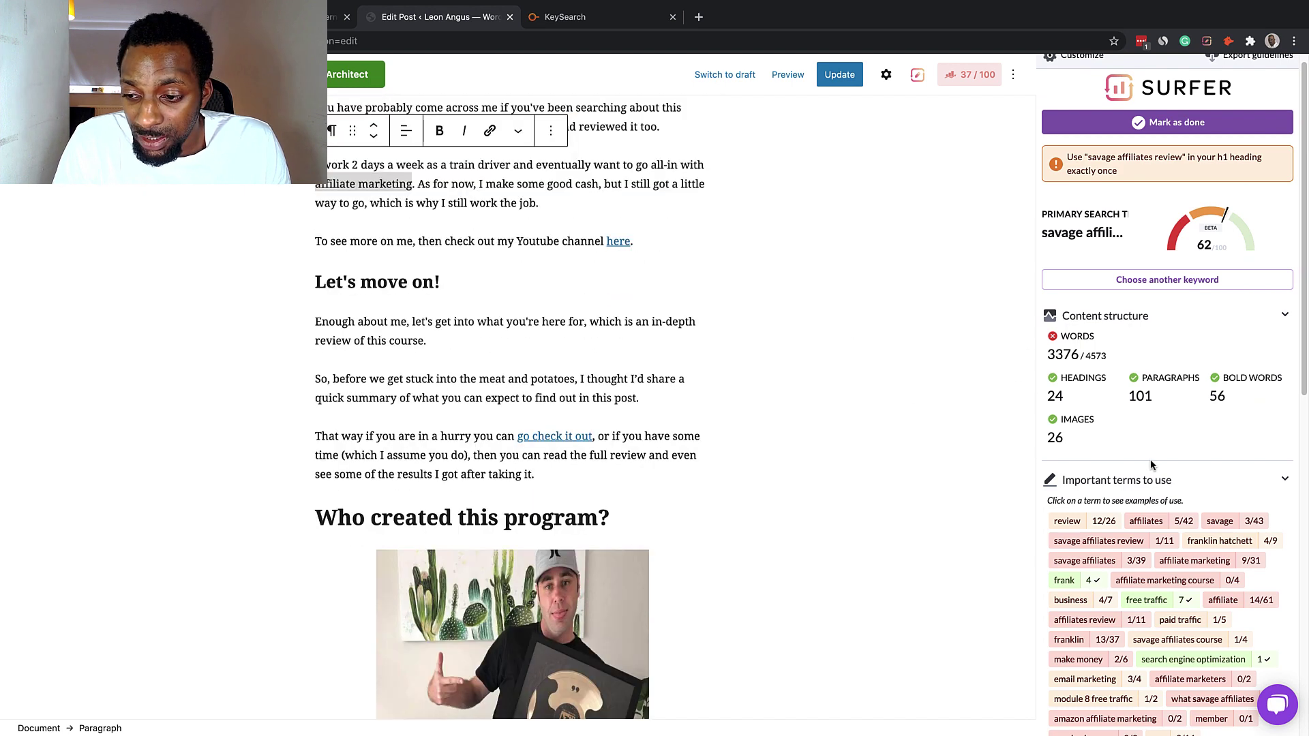
pyautogui.scroll(-4, 1152, 466)
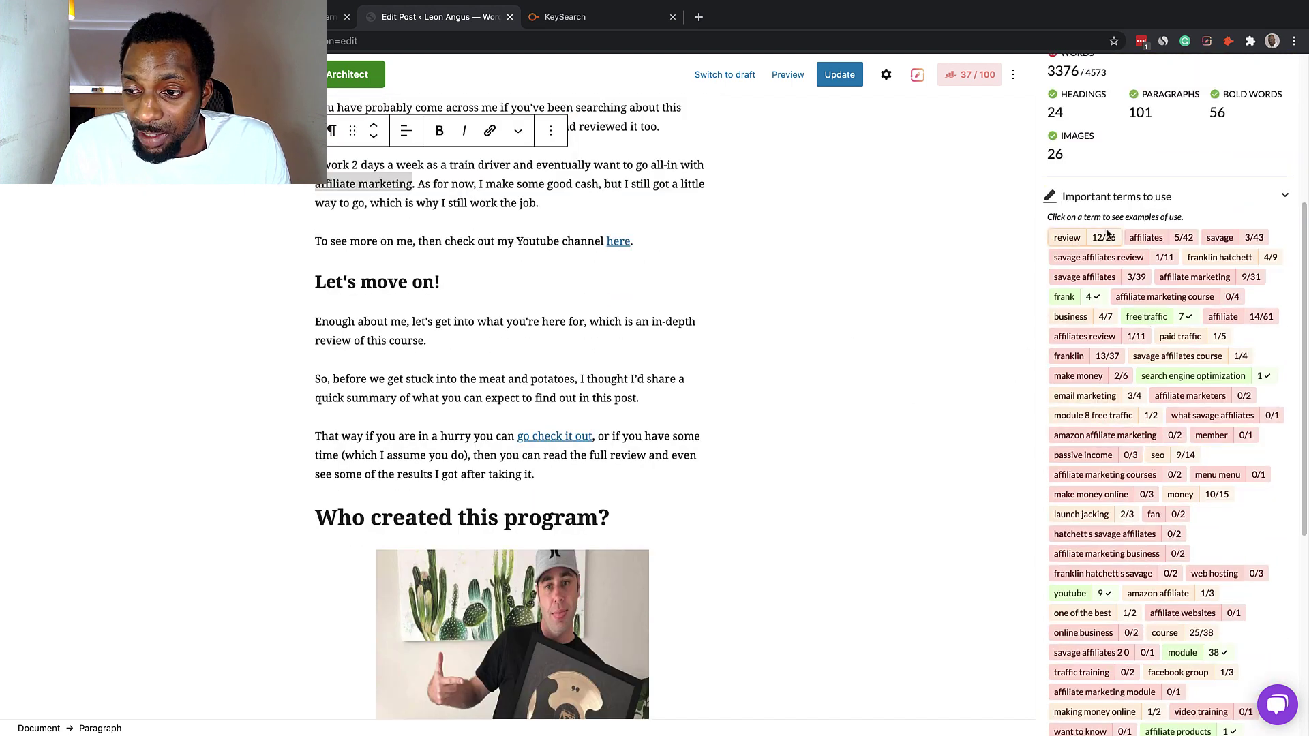
pyautogui.scroll(-2, 1152, 469)
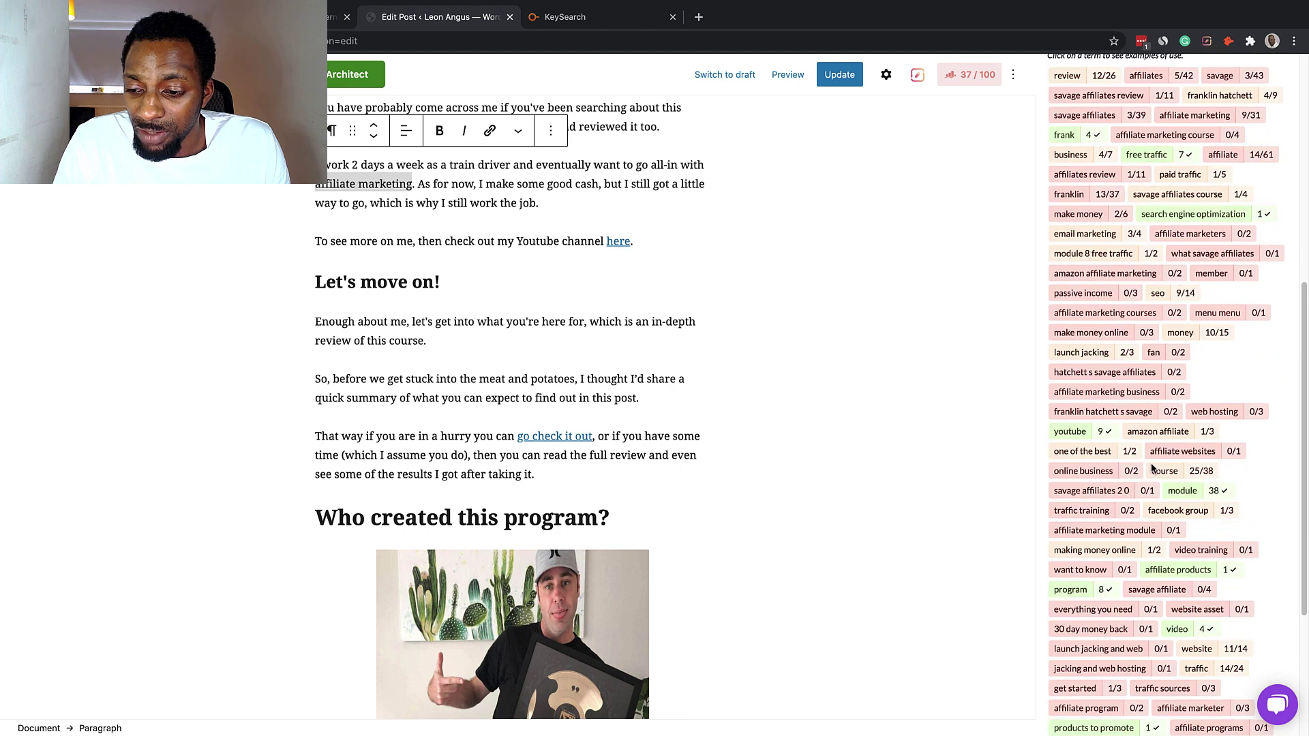
pyautogui.scroll(-3, 1172, 532)
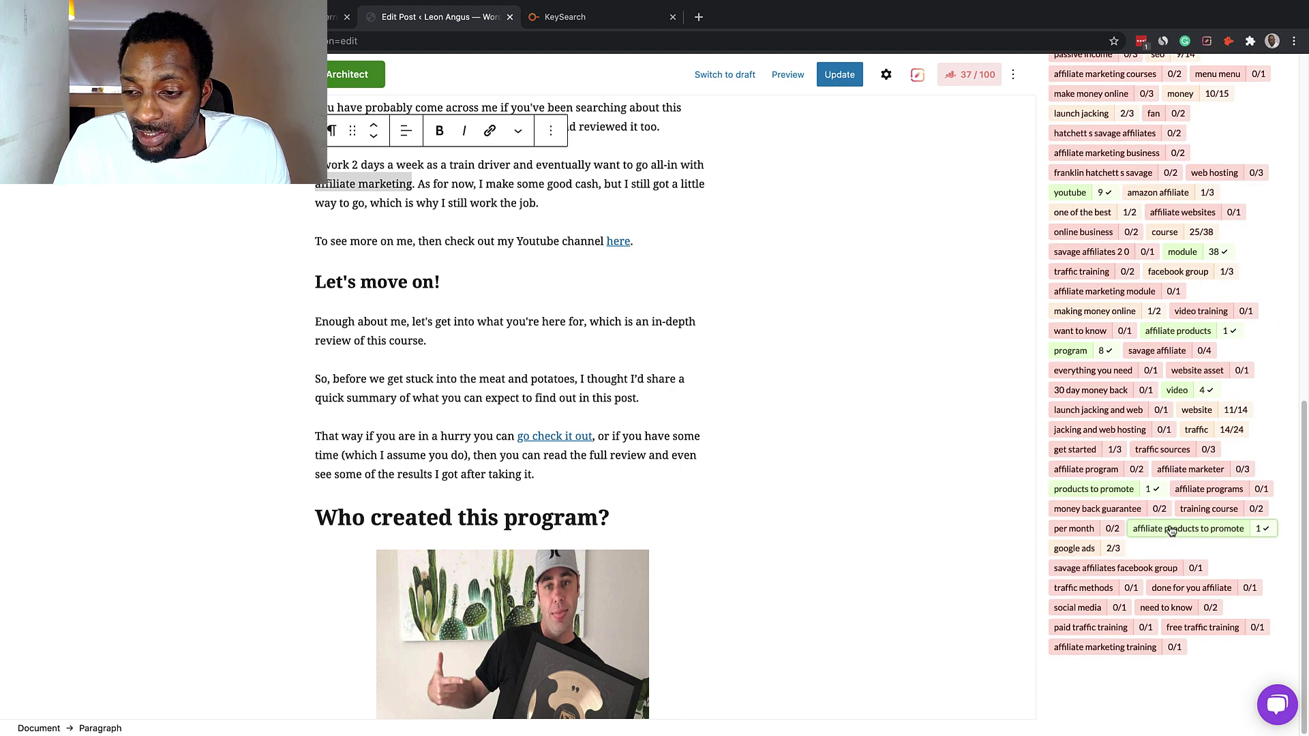
pyautogui.scroll(5, 1169, 531)
pyautogui.scroll(3, 1116, 418)
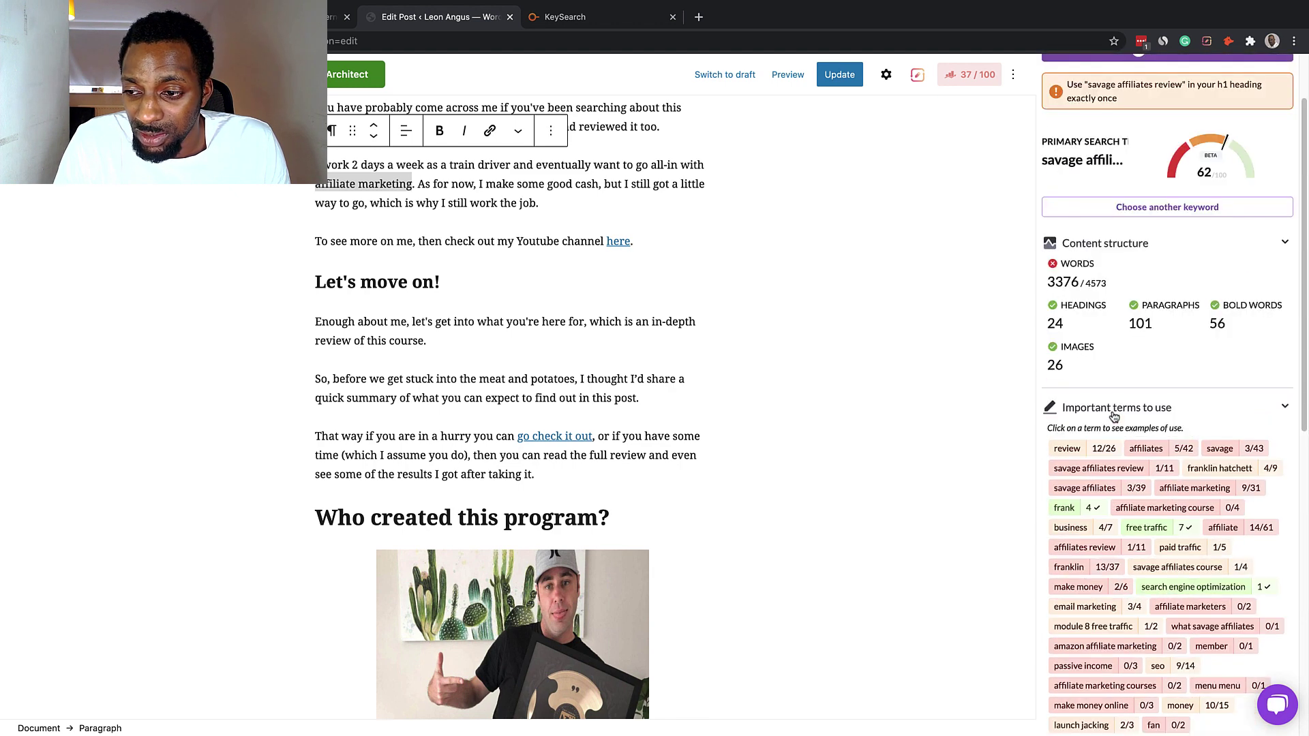
pyautogui.scroll(-2, 1125, 464)
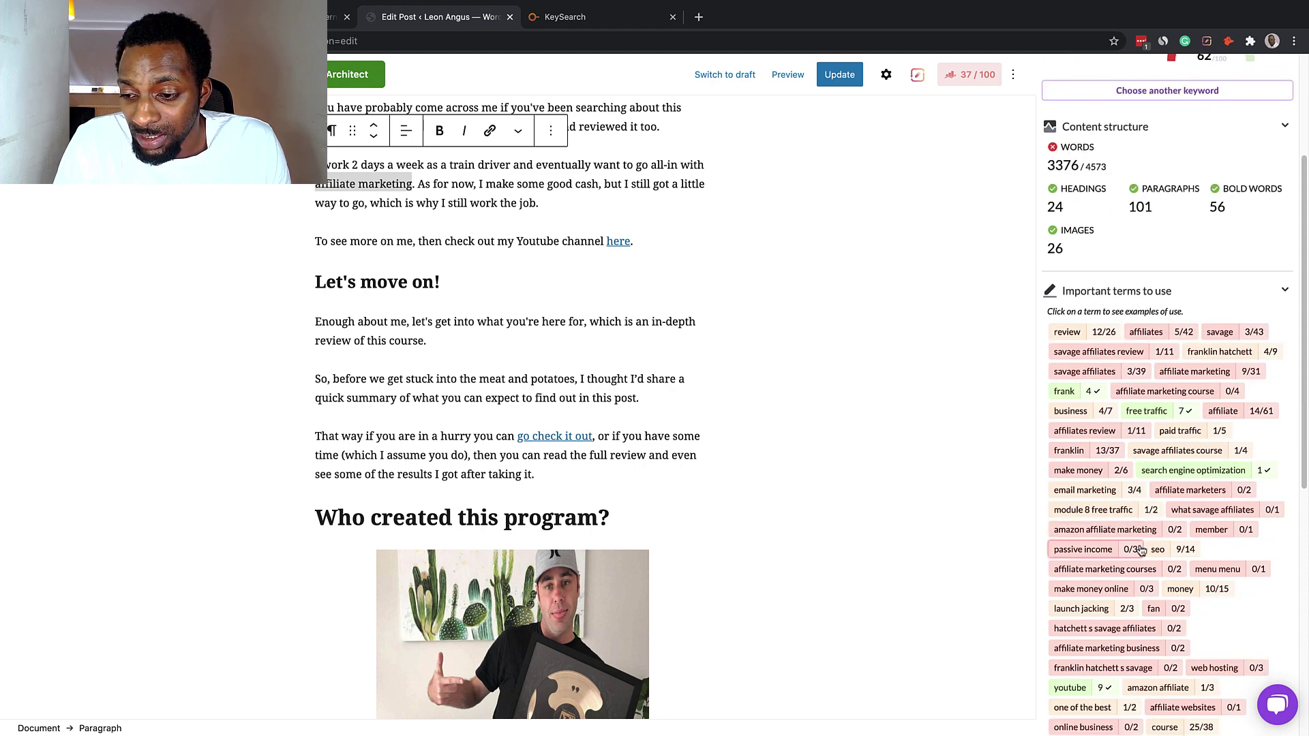
pyautogui.scroll(-3, 1132, 552)
pyautogui.scroll(-1, 1135, 614)
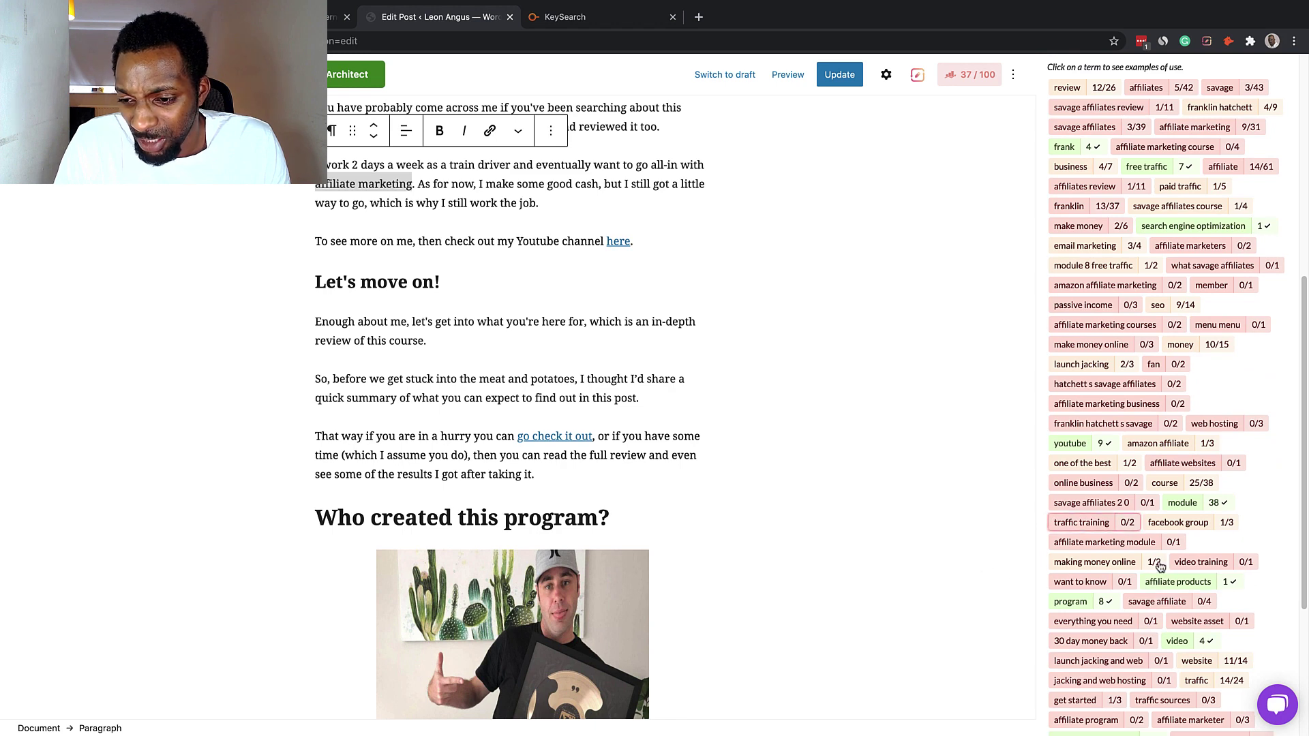
pyautogui.scroll(-4, 1046, 589)
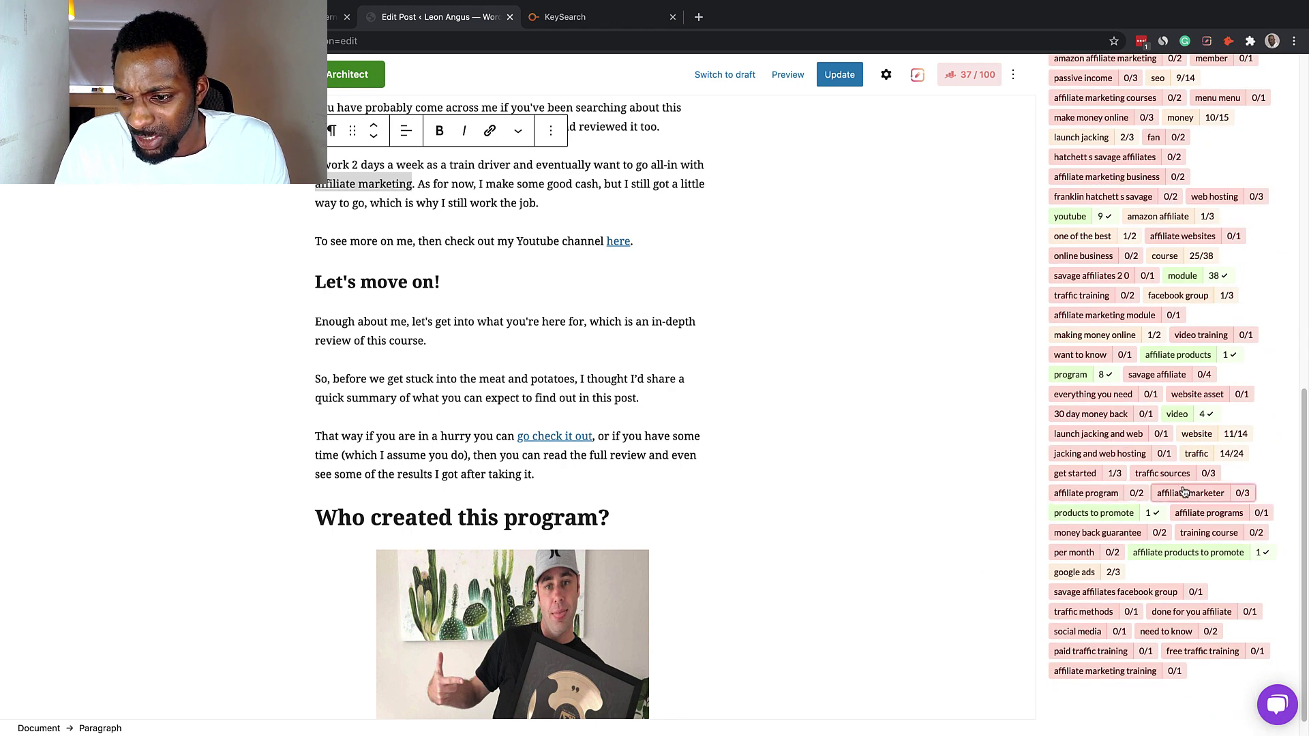
pyautogui.scroll(6, 1111, 491)
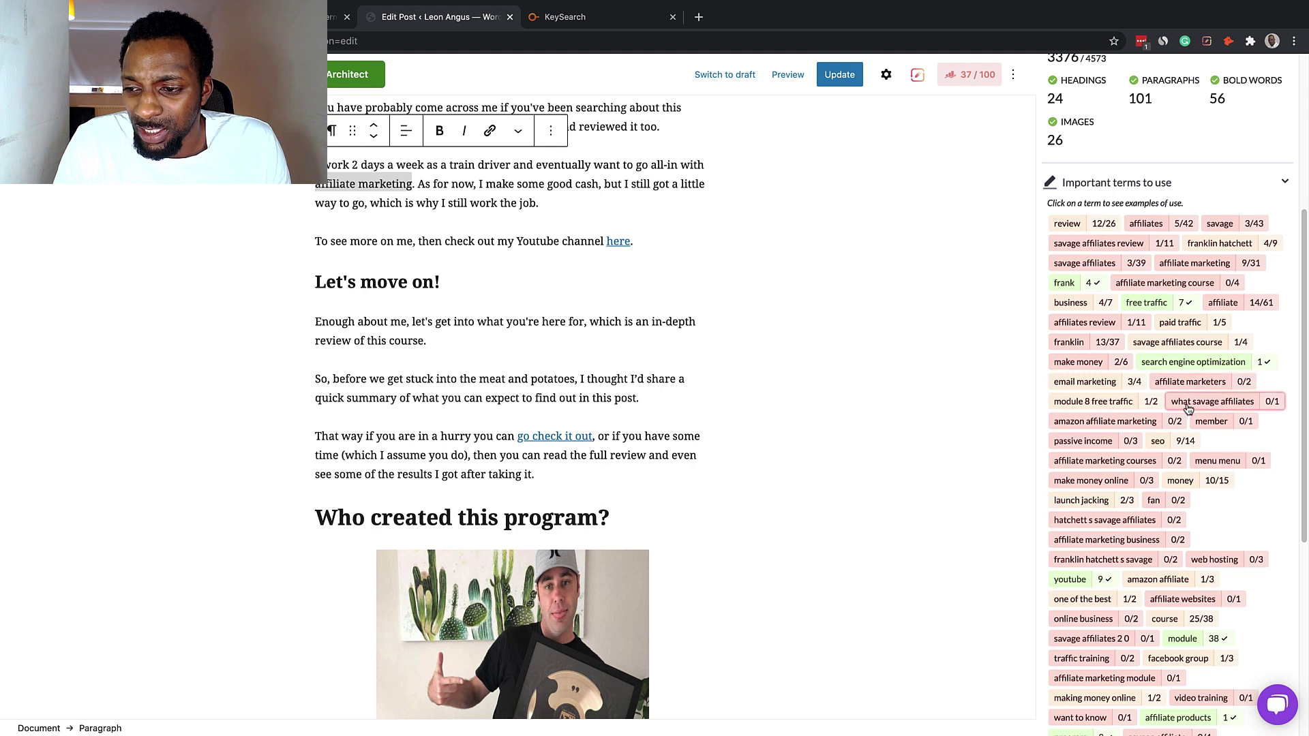
# Highlight the terms from "what savage affiliates" to "seo", and open the details of "savage affiliates" and "savage affiliates review"
pyautogui.moveTo(1171, 402); pyautogui.dragTo(1258, 446)
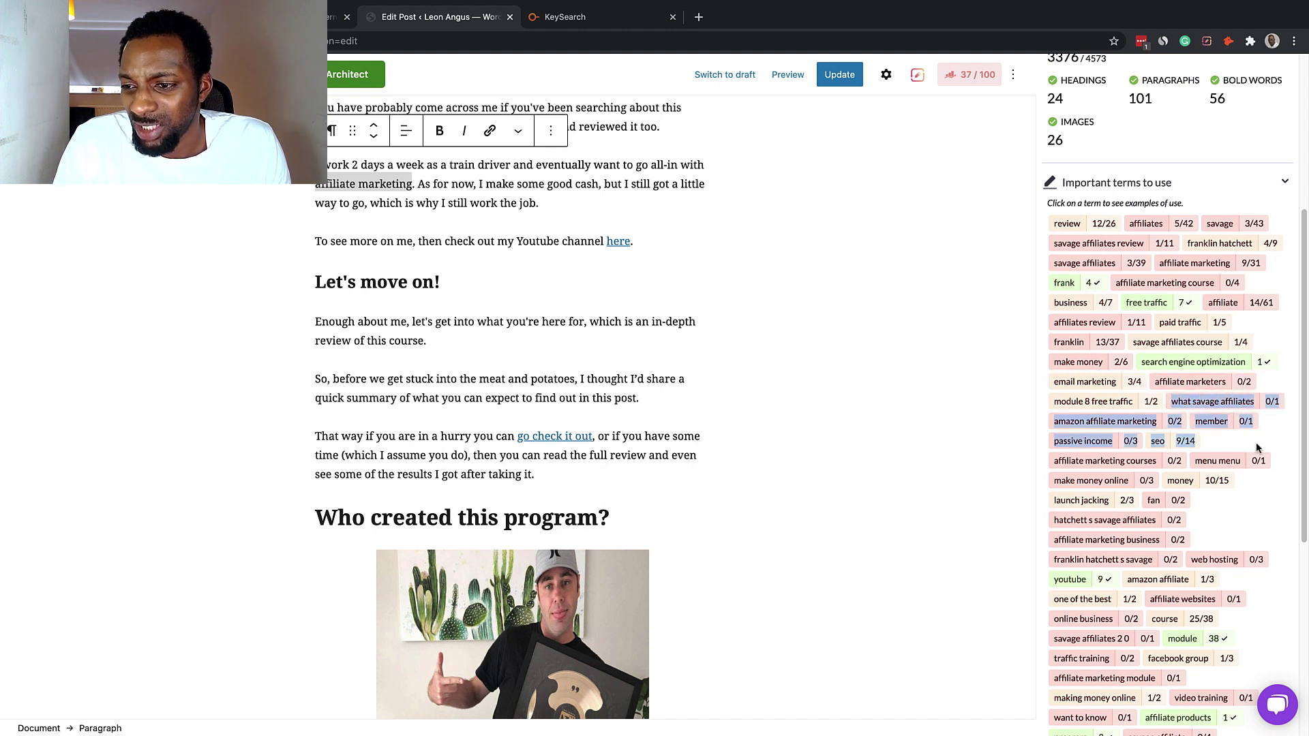
pyautogui.click(1262, 448)
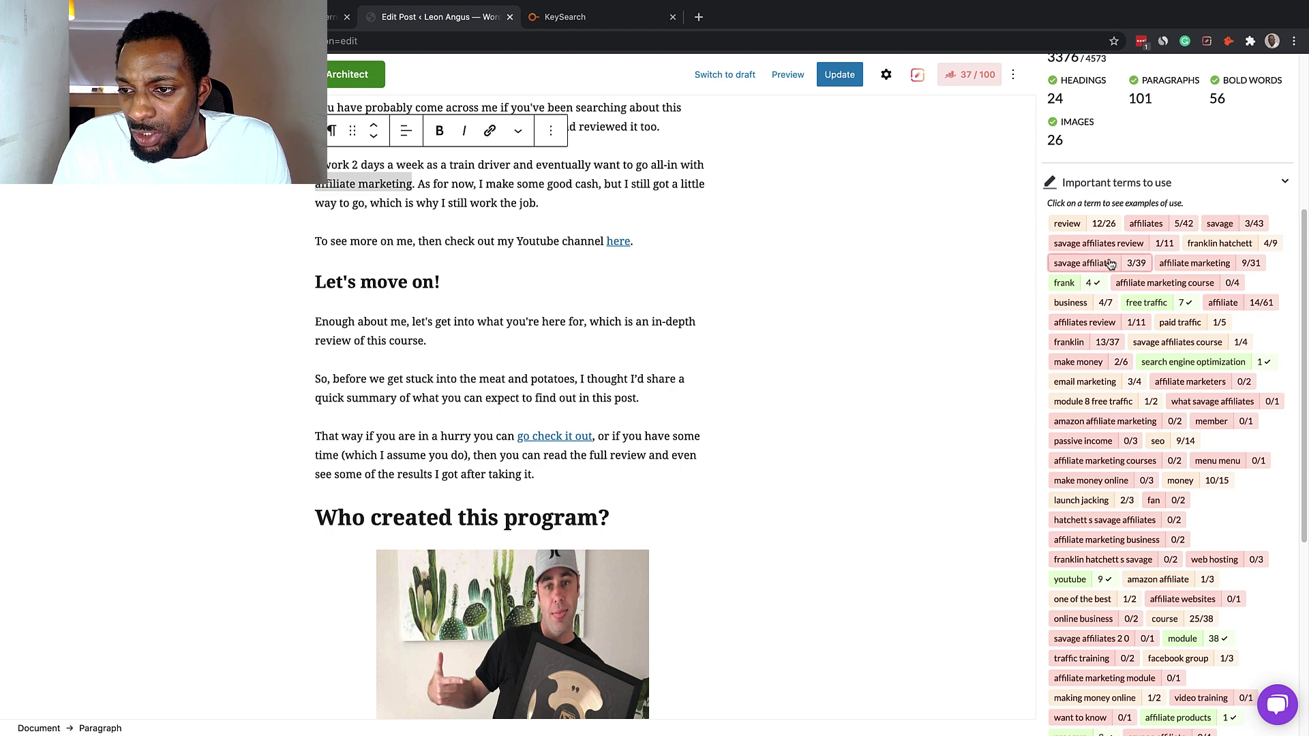
pyautogui.moveTo(1120, 266); pyautogui.dragTo(1057, 266)
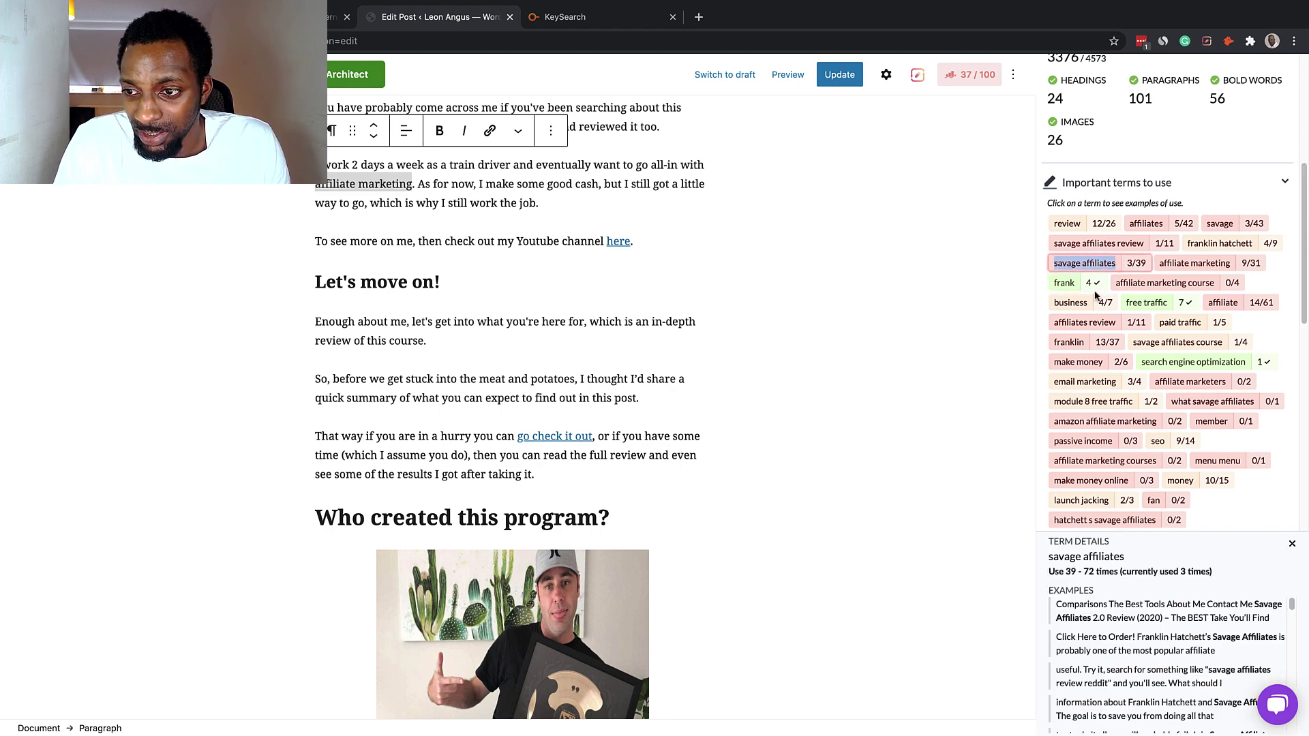
pyautogui.moveTo(1145, 246); pyautogui.dragTo(1052, 249)
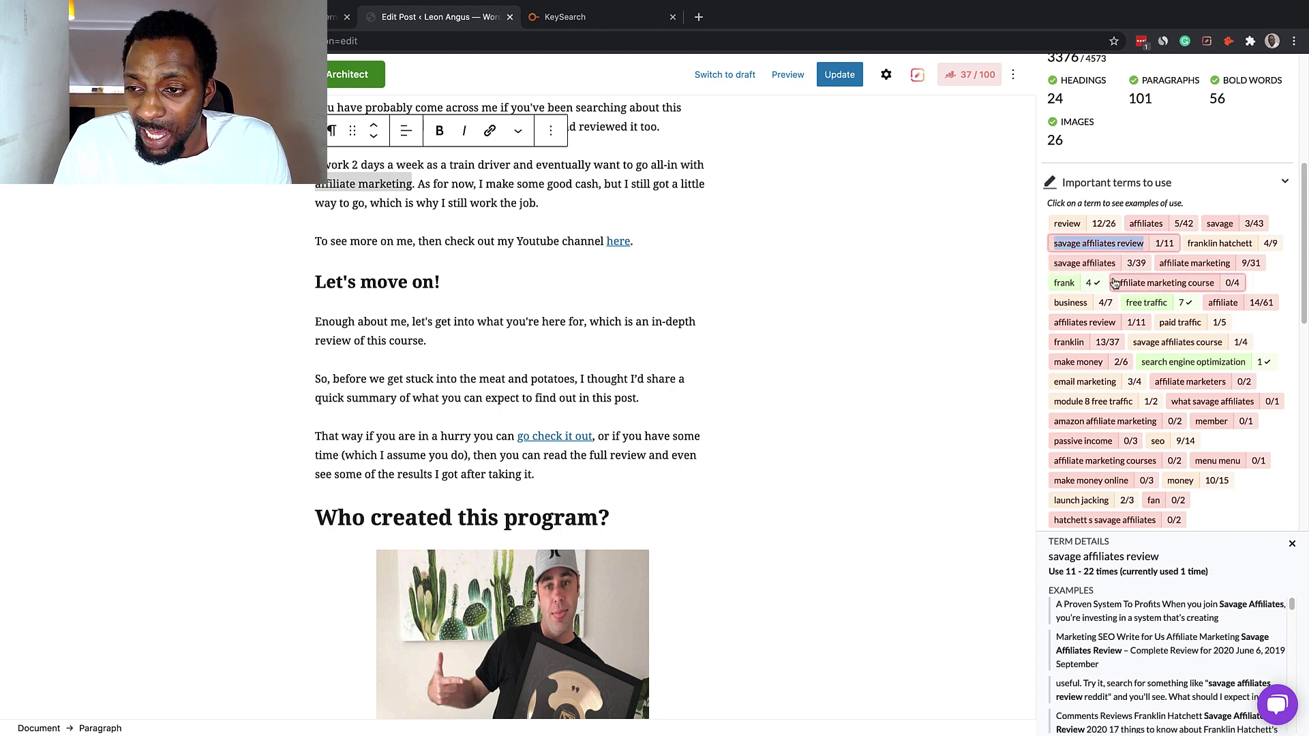
# Read the usage examples for "savage affiliates review", highlight the one beginning "Try it, search for something like", and close the term details
pyautogui.scroll(3, 878, 288)
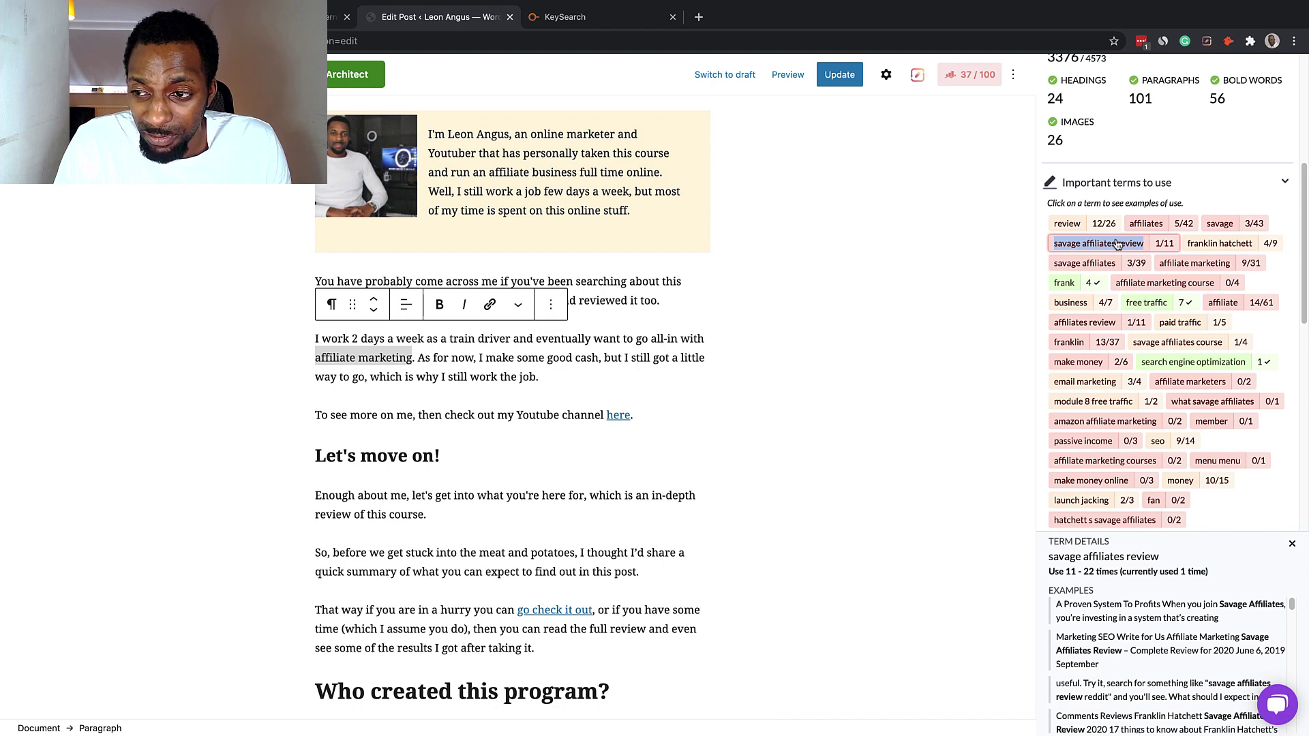
pyautogui.scroll(-1, 1160, 453)
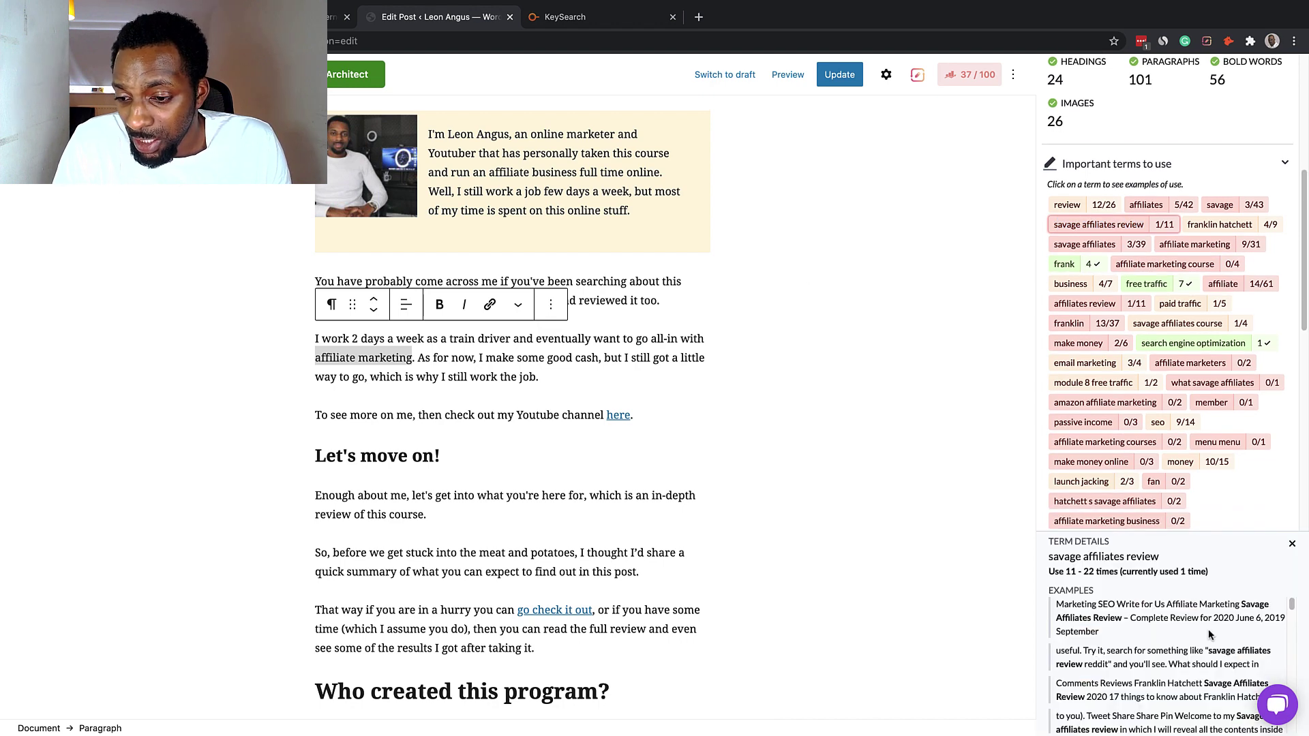
pyautogui.scroll(-1, 1167, 619)
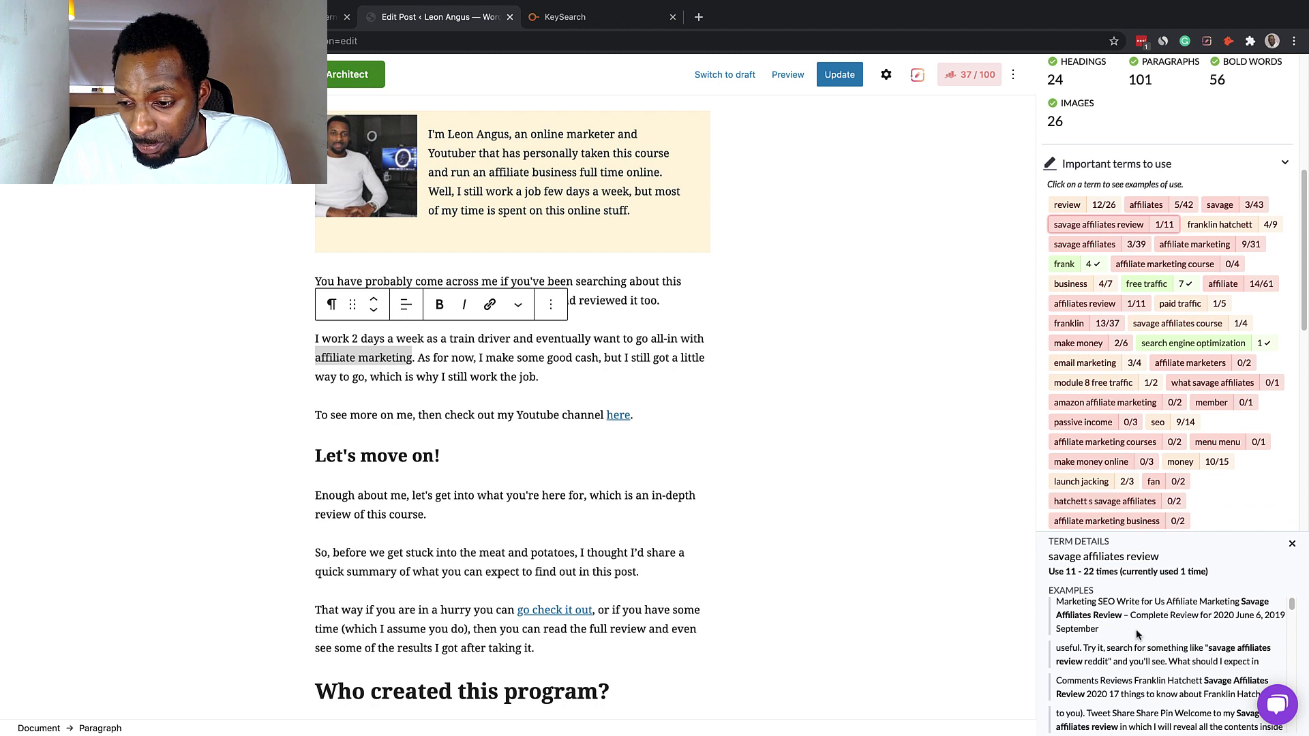
pyautogui.scroll(-1, 1146, 624)
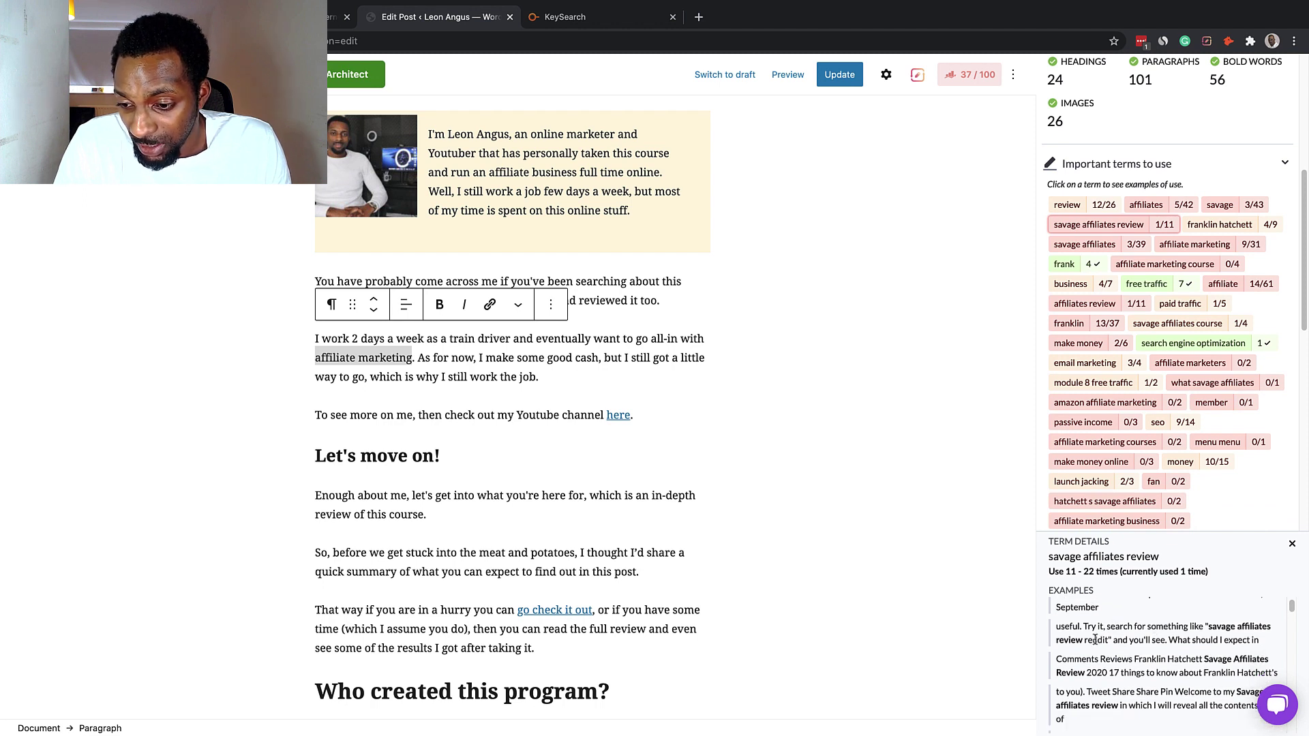
pyautogui.moveTo(1082, 627); pyautogui.dragTo(1226, 655)
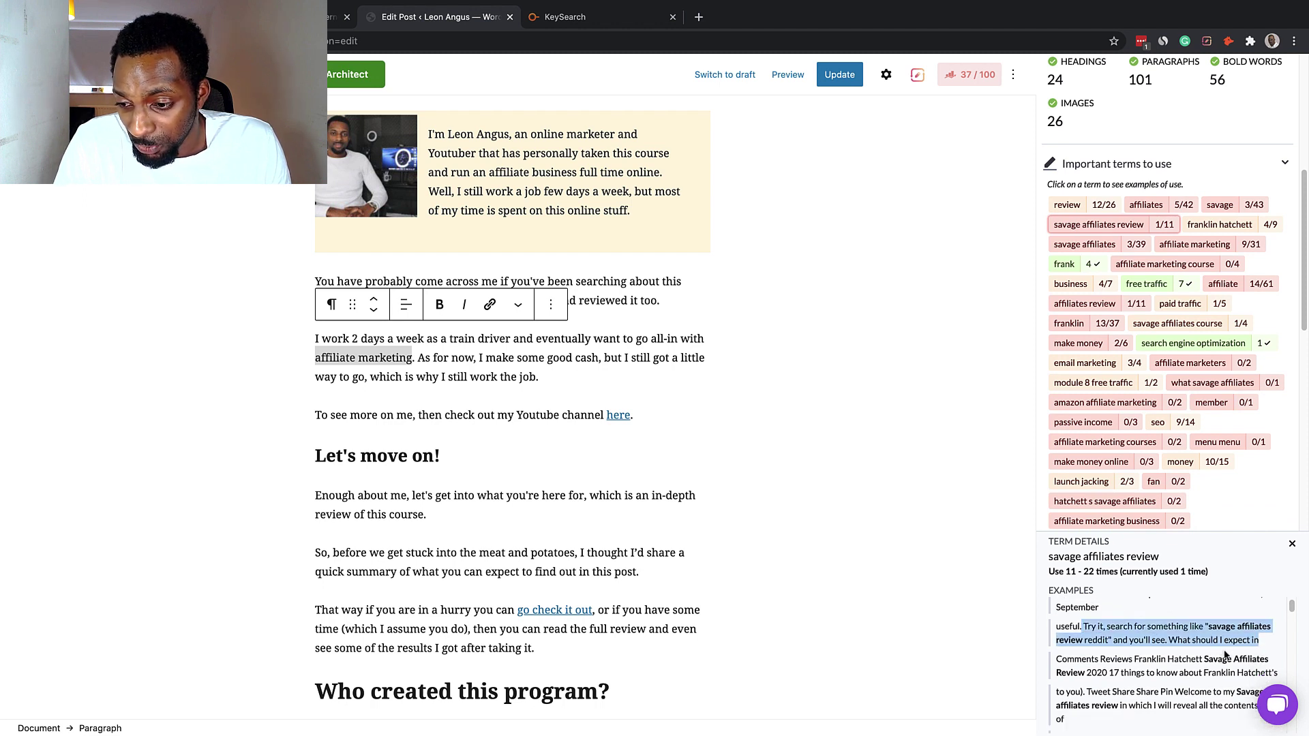
pyautogui.click(1101, 636)
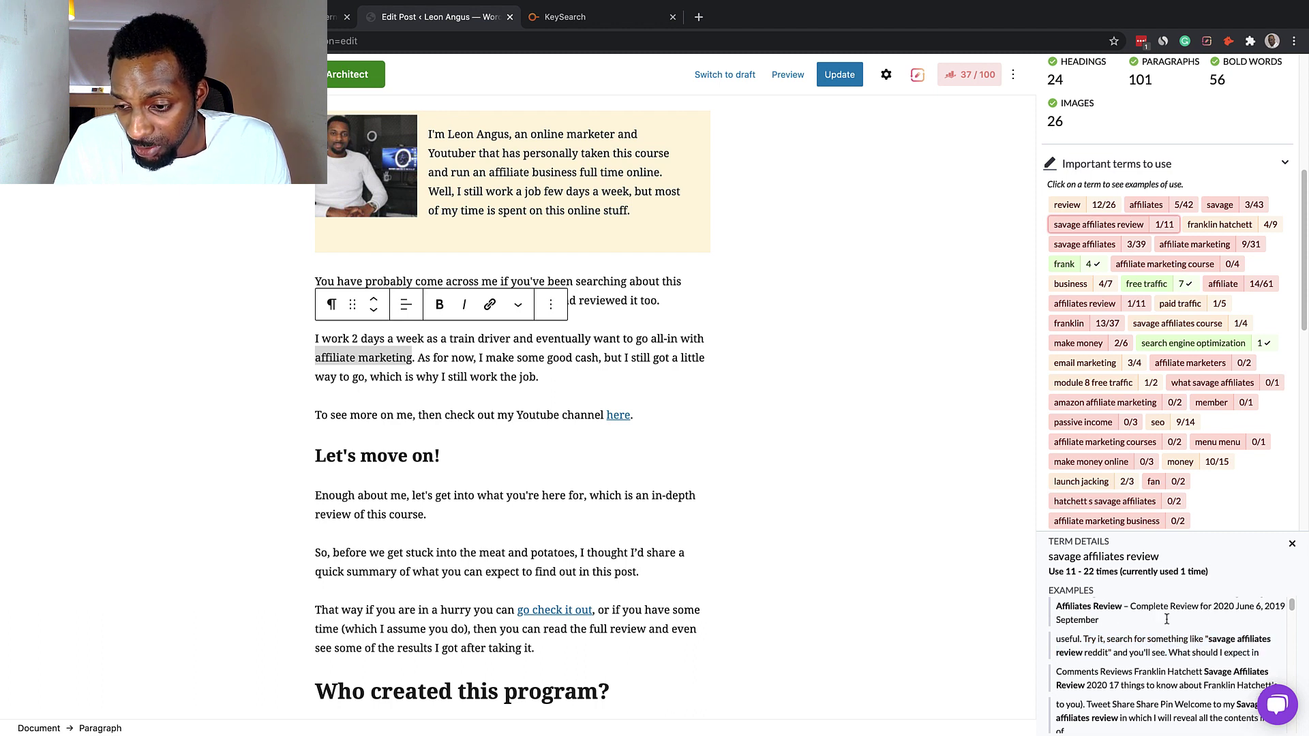
pyautogui.scroll(1, 1229, 628)
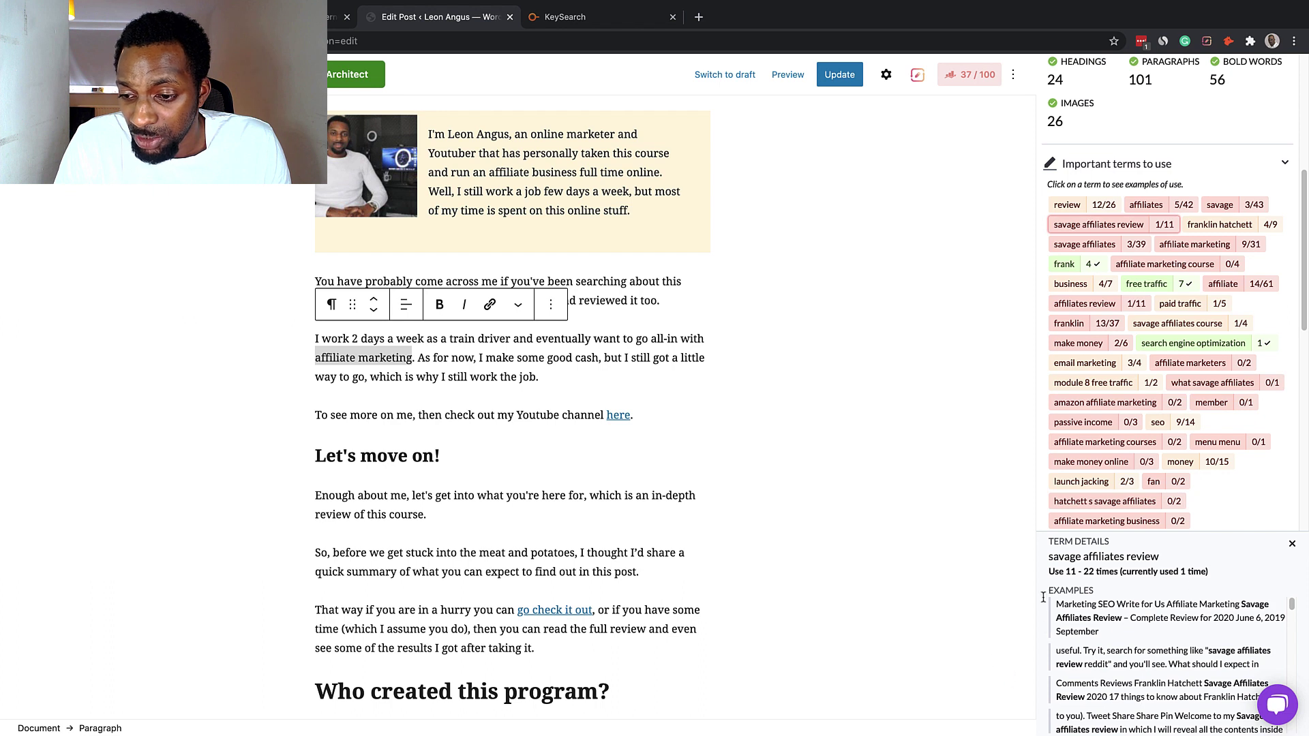
pyautogui.click(1293, 542)
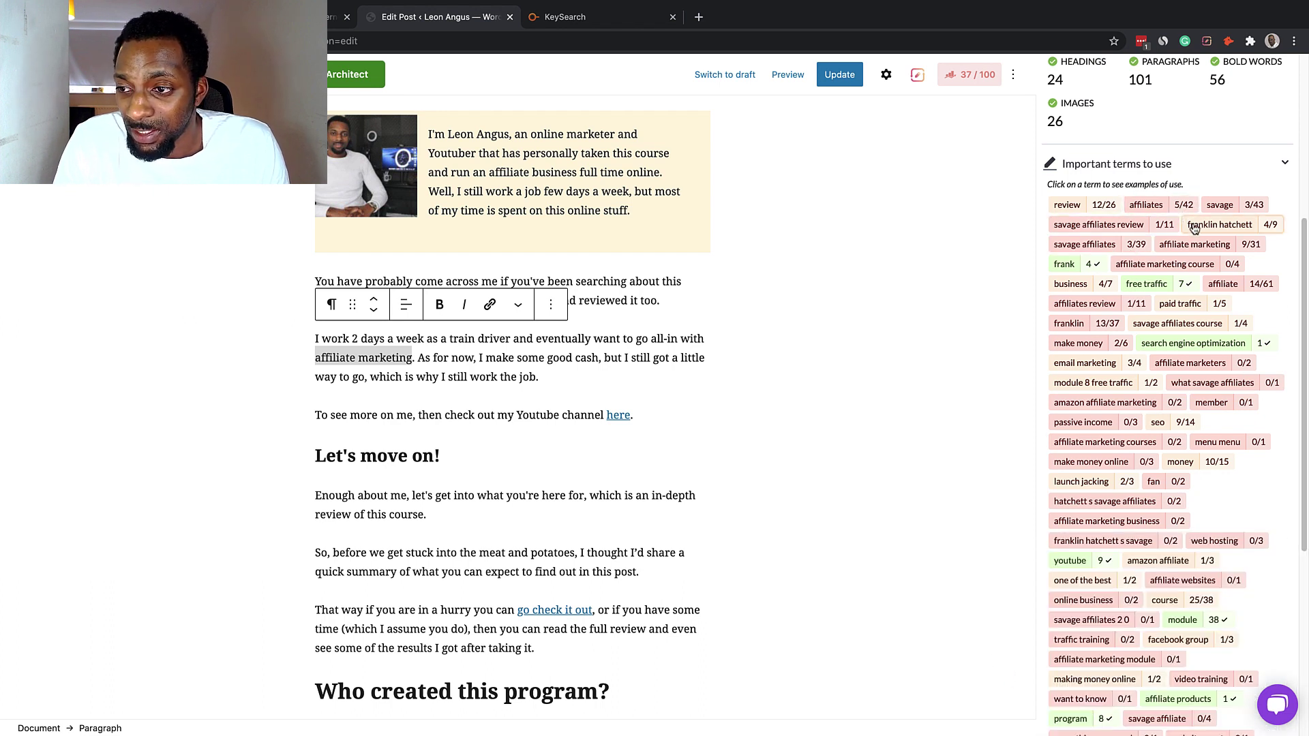
# Copy the term "franklin hatchett" from the important terms and paste it after "Those steps are:" in the Savage Affiliates Course section
pyautogui.moveTo(1187, 230); pyautogui.dragTo(1252, 233)
pyautogui.hotkey('ctrl', 'c')
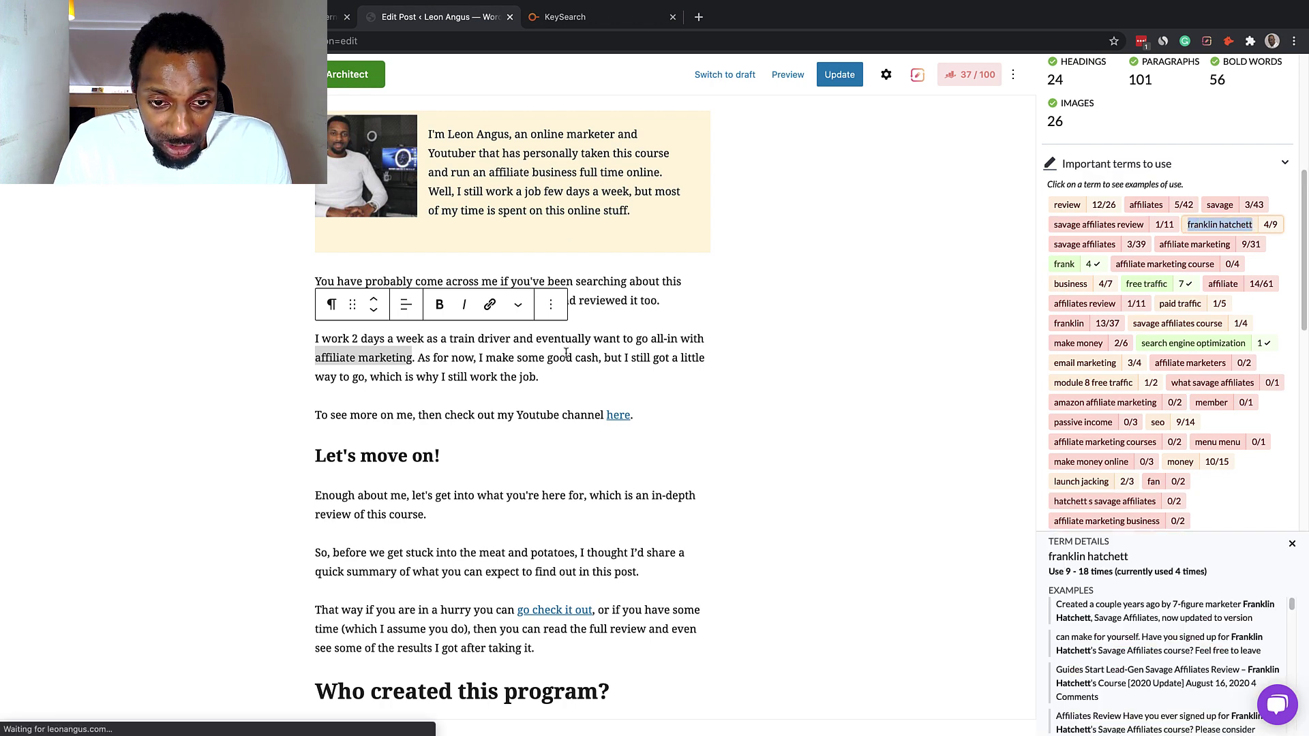
pyautogui.scroll(-7, 568, 351)
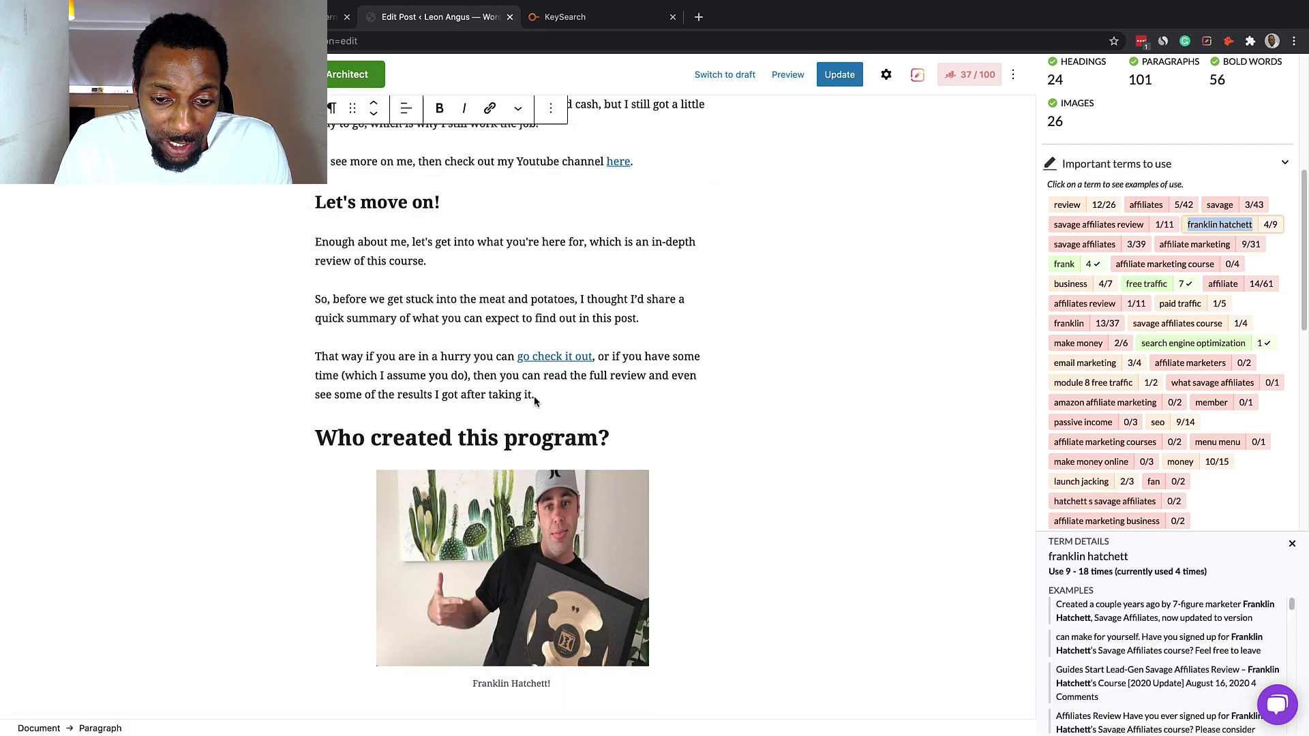
pyautogui.scroll(-15, 539, 398)
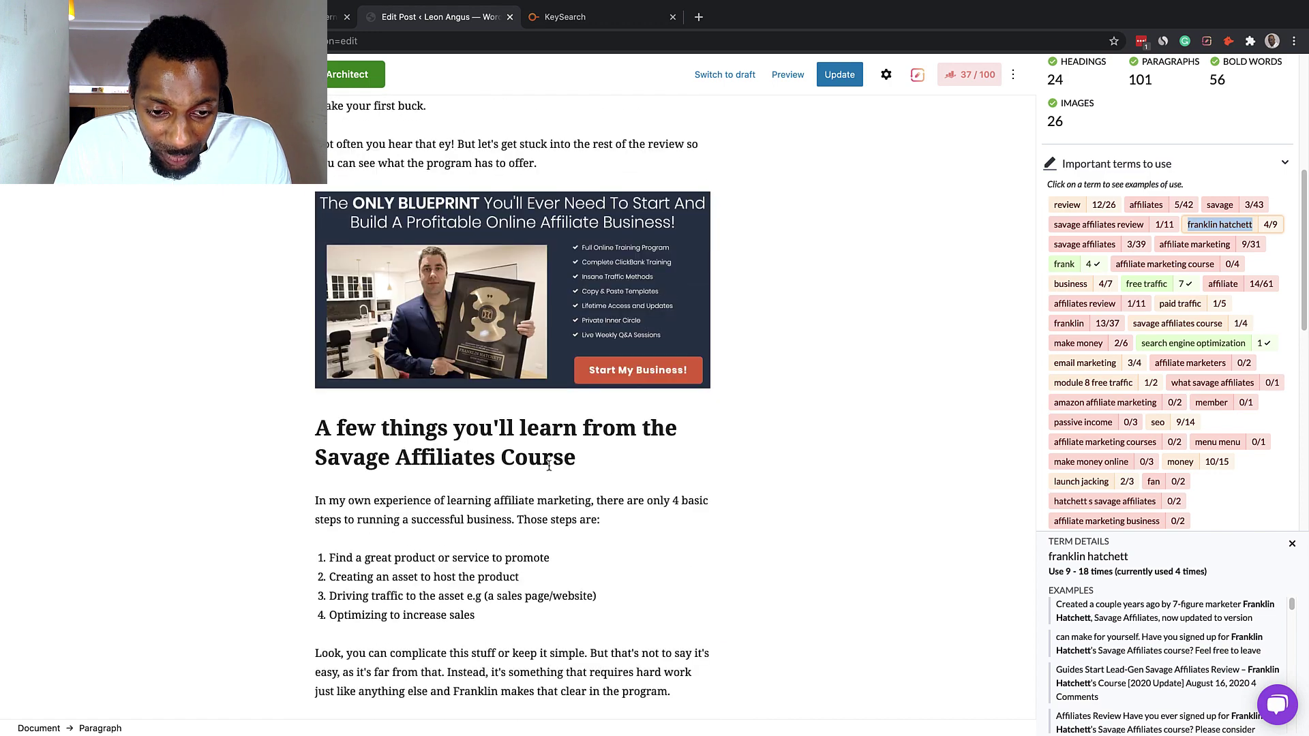
pyautogui.click(599, 519)
pyautogui.write(':')
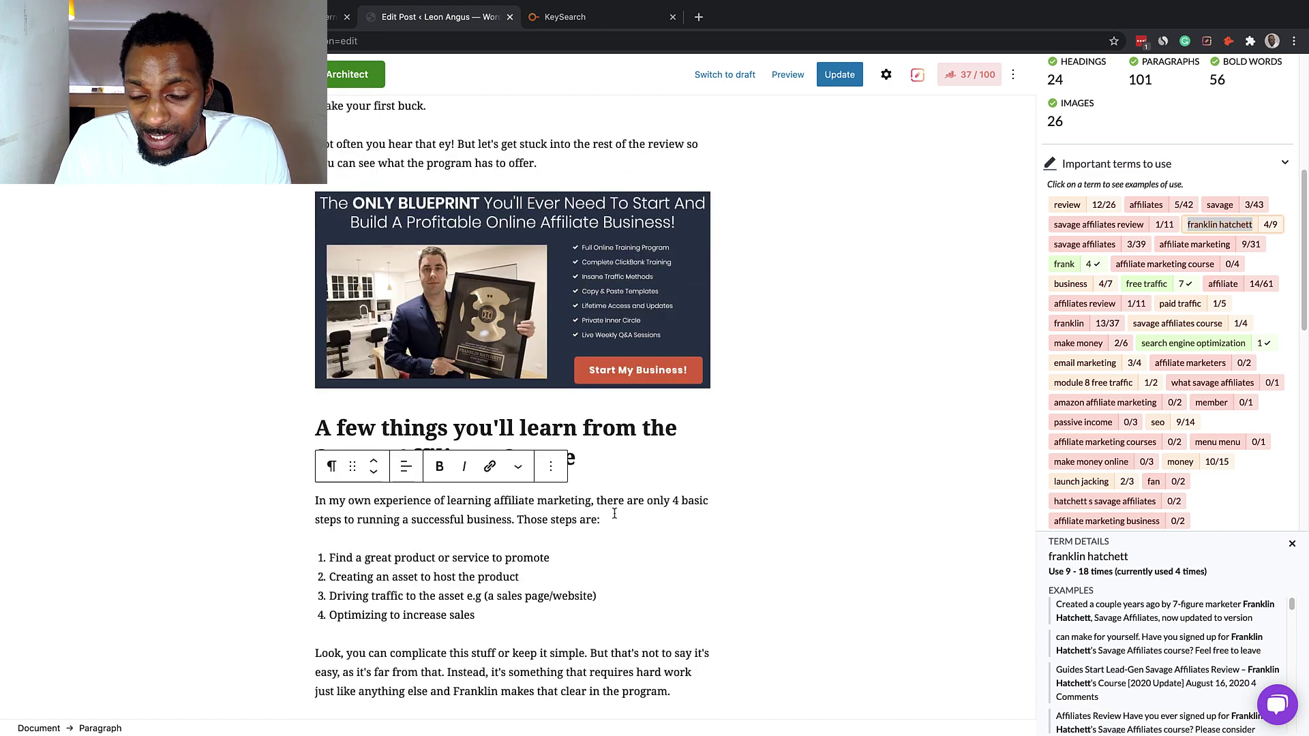
pyautogui.hotkey('ctrl', 'v')
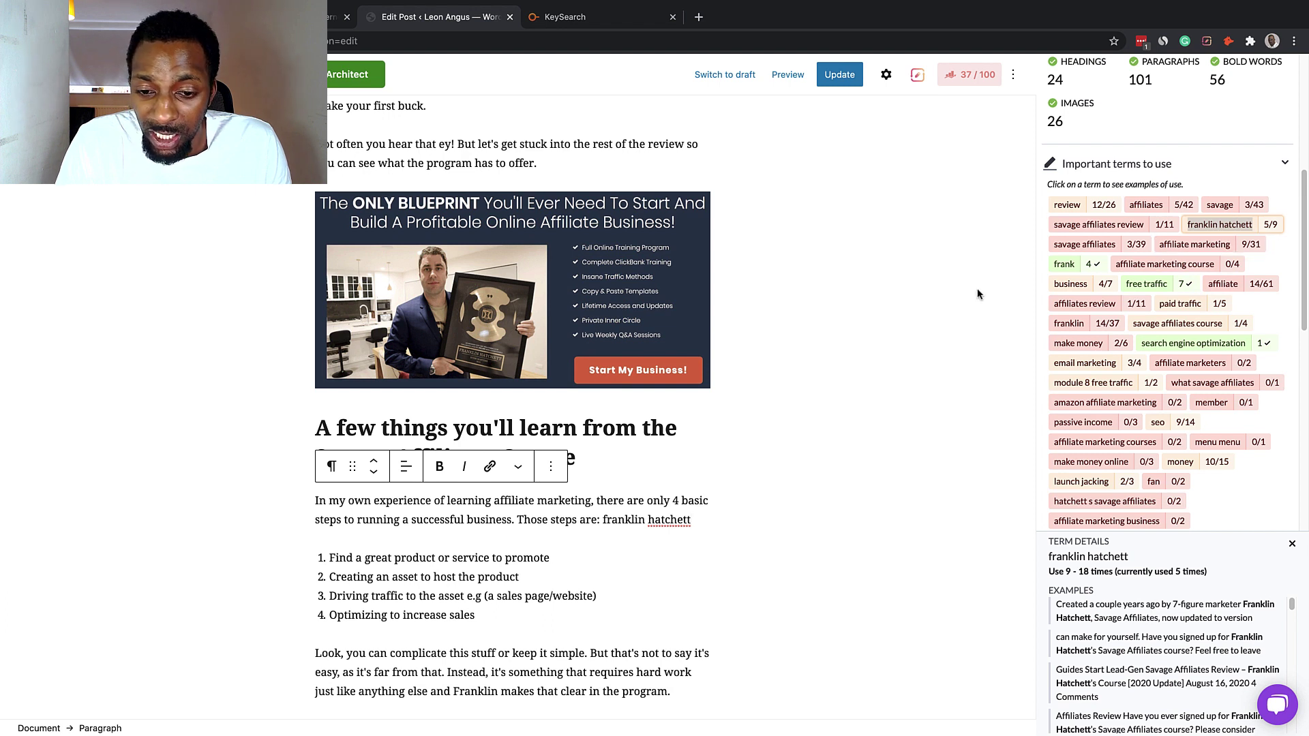
# Try repeating "franklin hatchett" in the paragraph and in the image caption under "Who created this program?", and undo the pasted text
pyautogui.hotkey('ctrl', 'v')
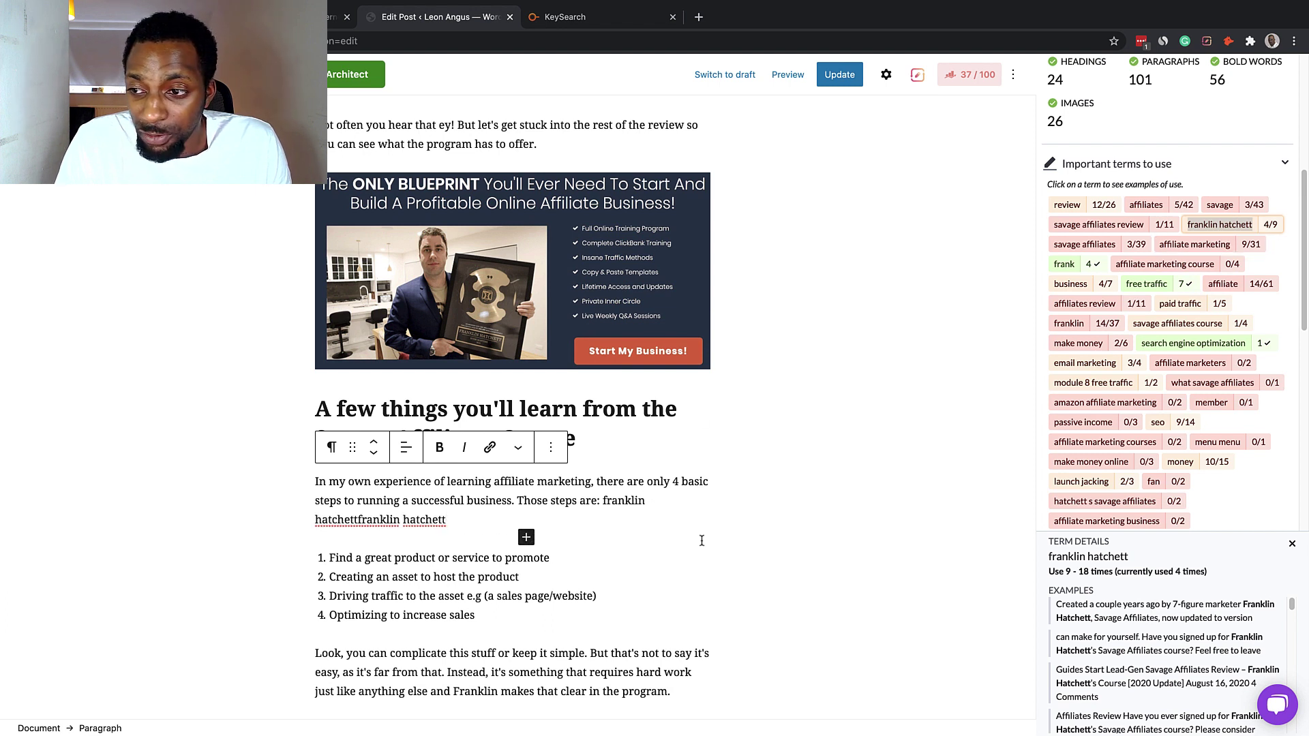
pyautogui.hotkey('ctrl', 'v')
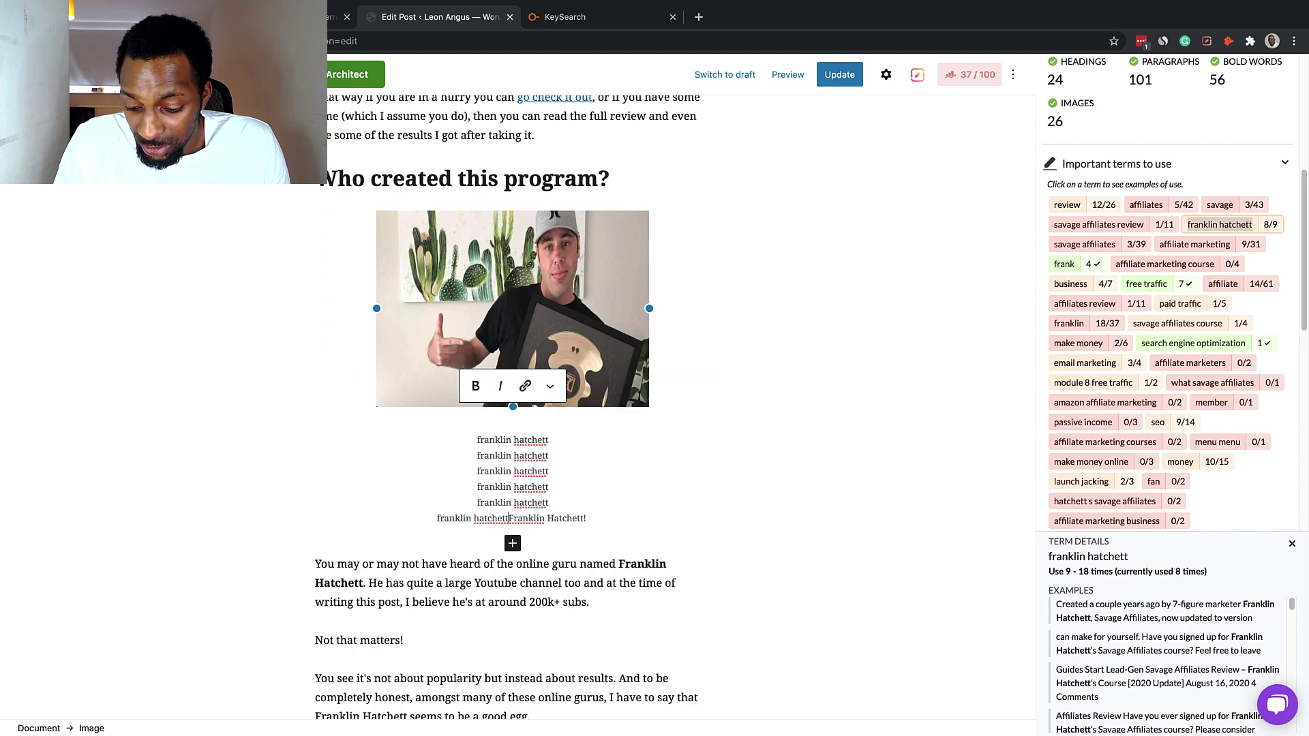
pyautogui.hotkey('ctrl', 'z')
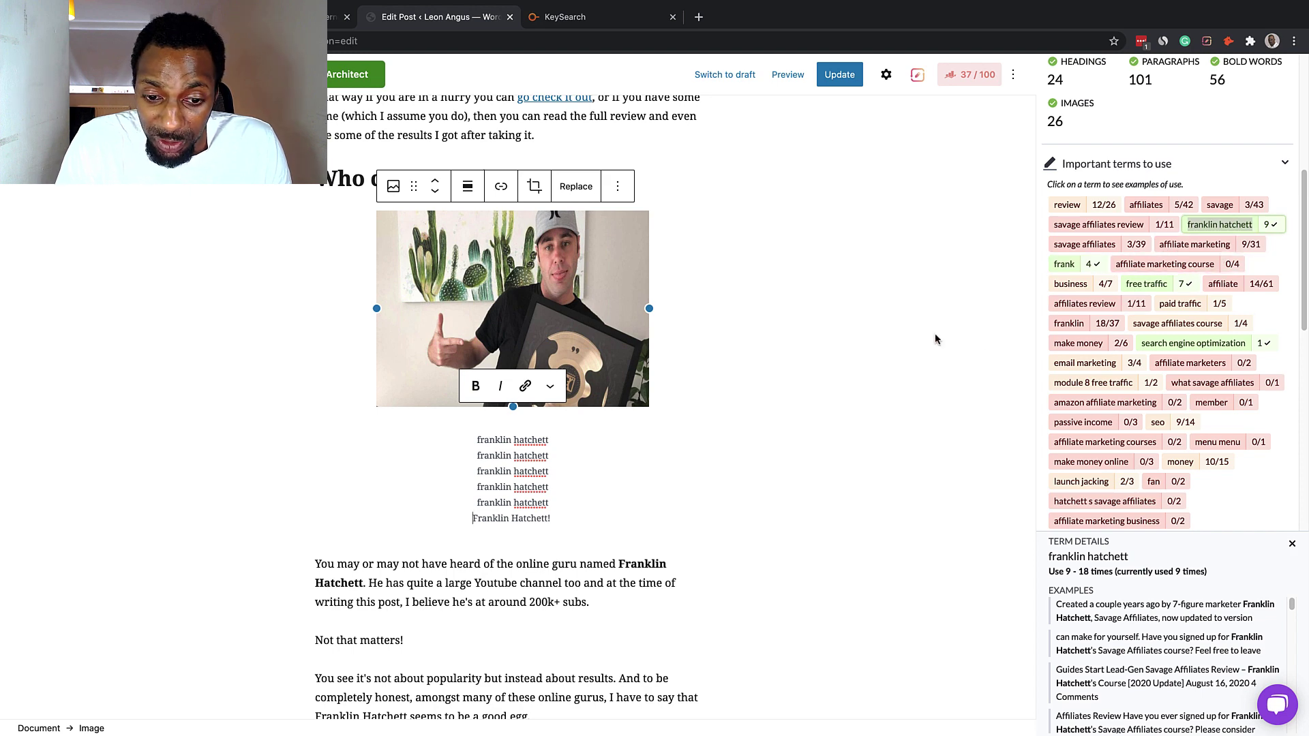
pyautogui.hotkey('ctrl', 'z')
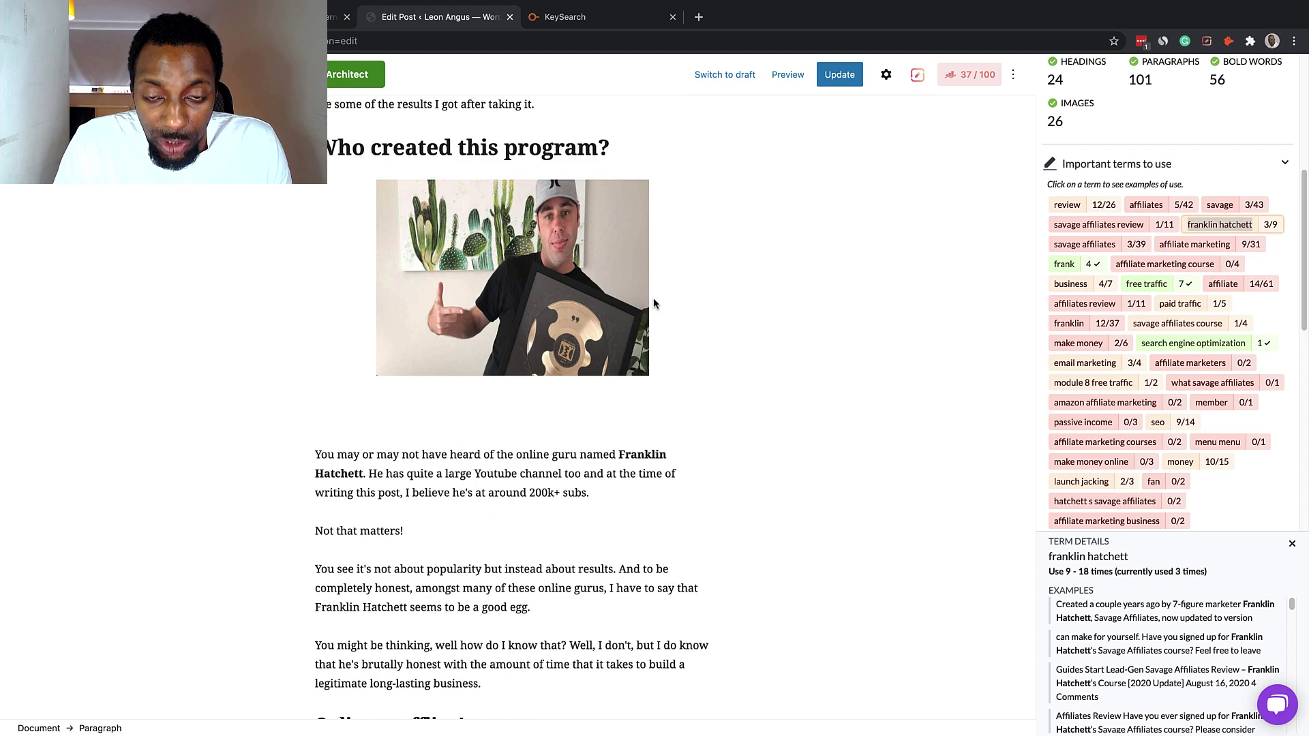
# Check the post for leftover pasted terms from "Who created this program?" down to "Here's a quick breakdown of what's inside"
pyautogui.scroll(3, 653, 300)
pyautogui.scroll(-3, 532, 262)
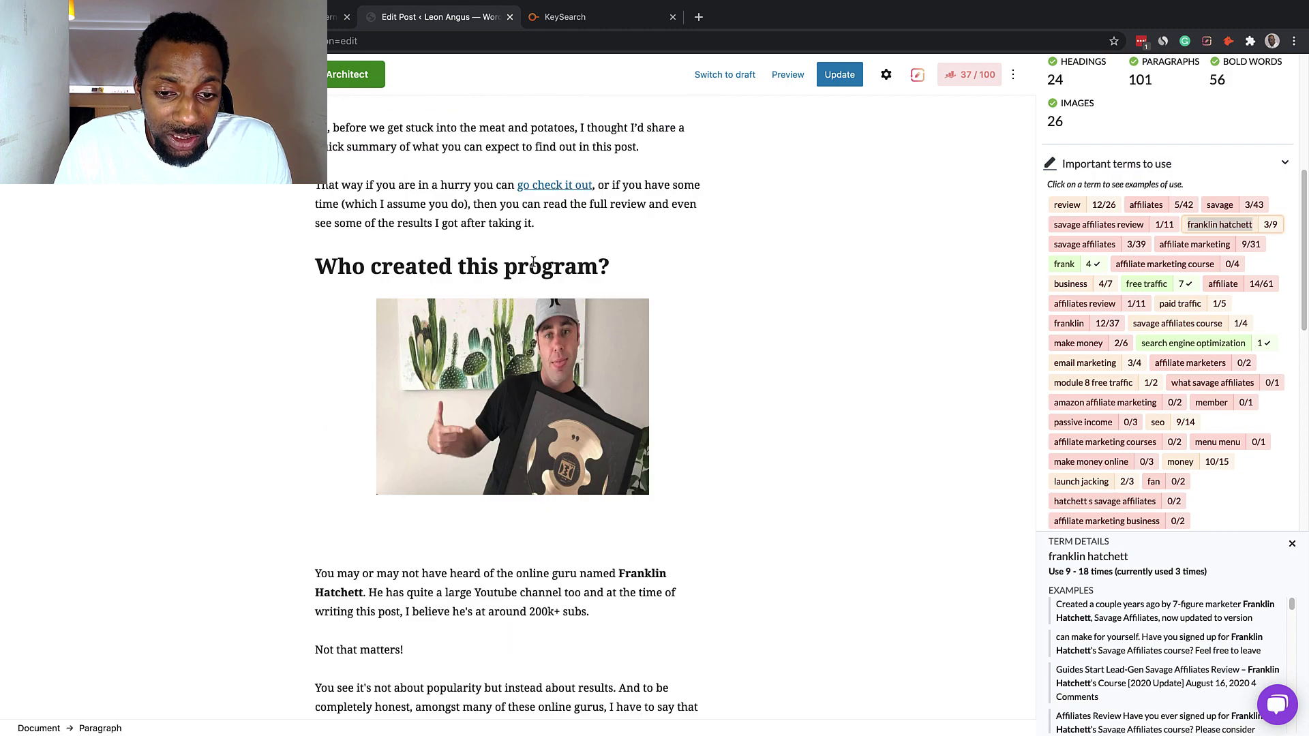
pyautogui.scroll(-10, 642, 301)
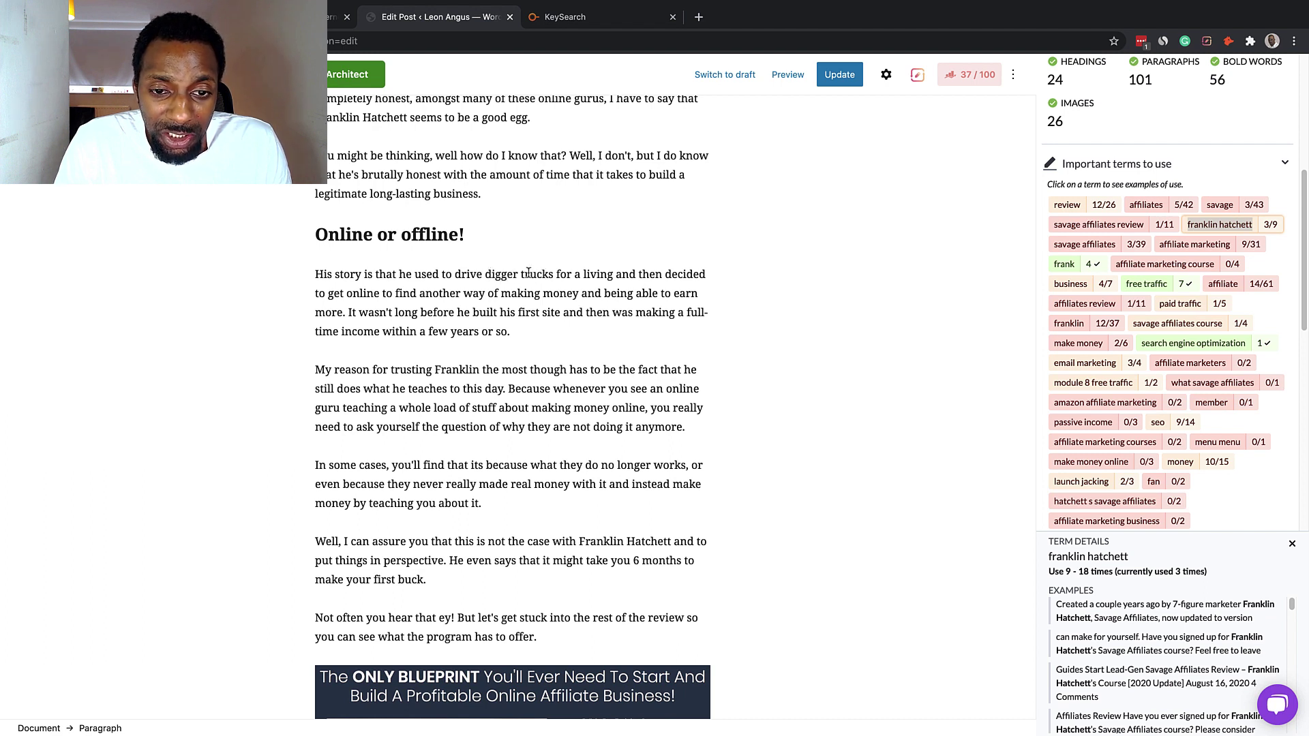
pyautogui.scroll(-12, 529, 272)
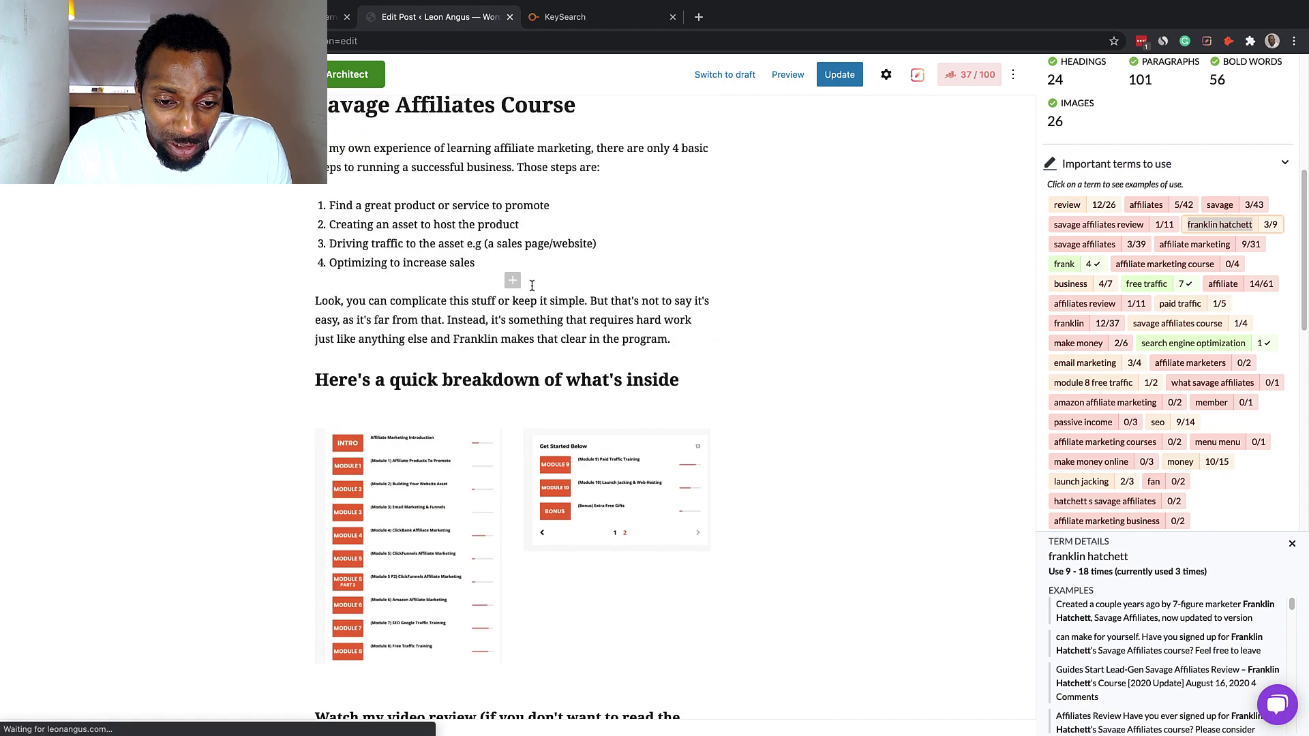
# Review the video review section and the post's introduction, highlighting "en and thoroughly tested" in the paragraph beginning "Furthermore"
pyautogui.scroll(-3, 532, 285)
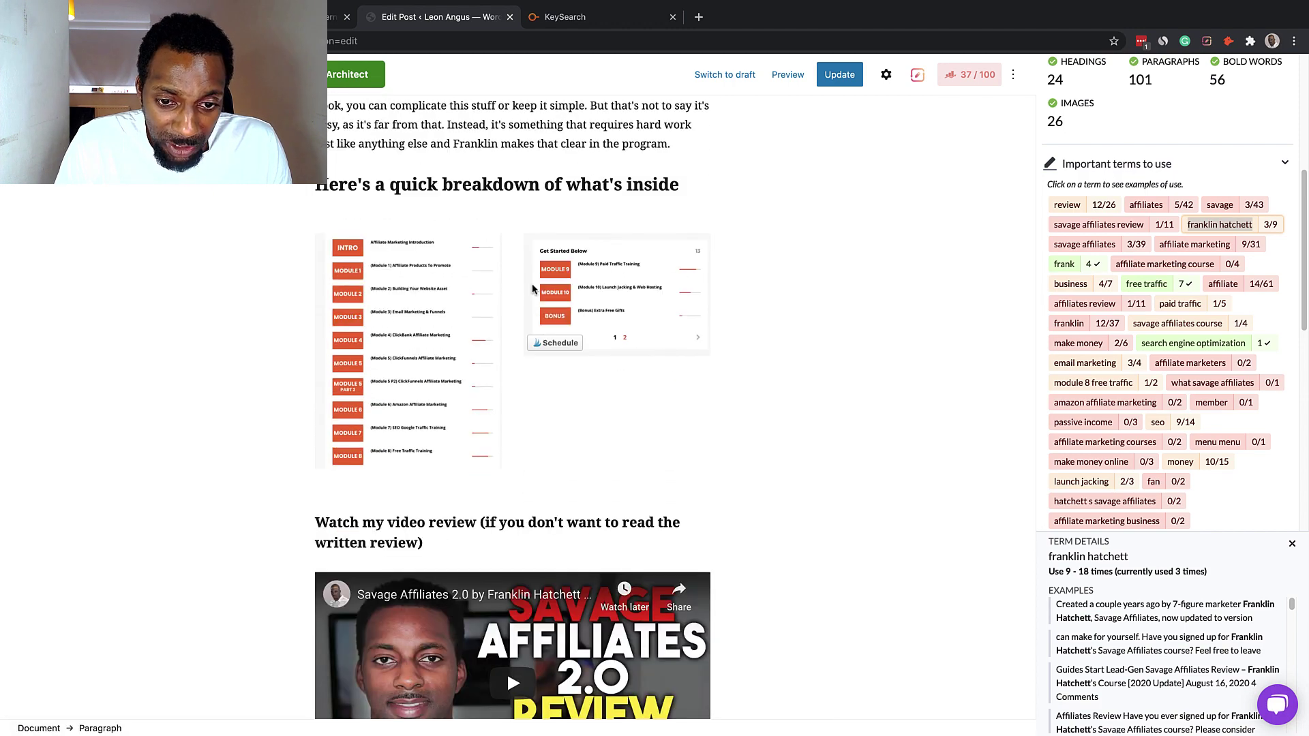
pyautogui.scroll(-3, 532, 287)
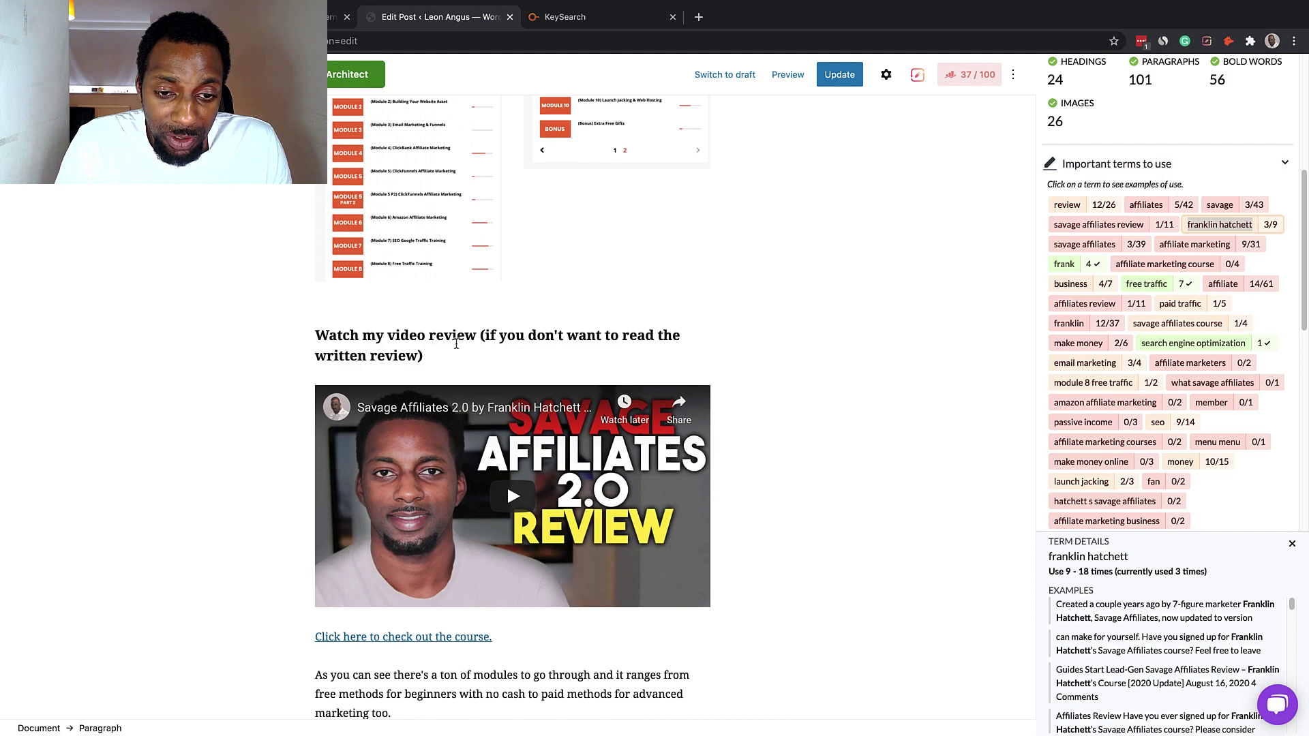
pyautogui.scroll(-1, 450, 359)
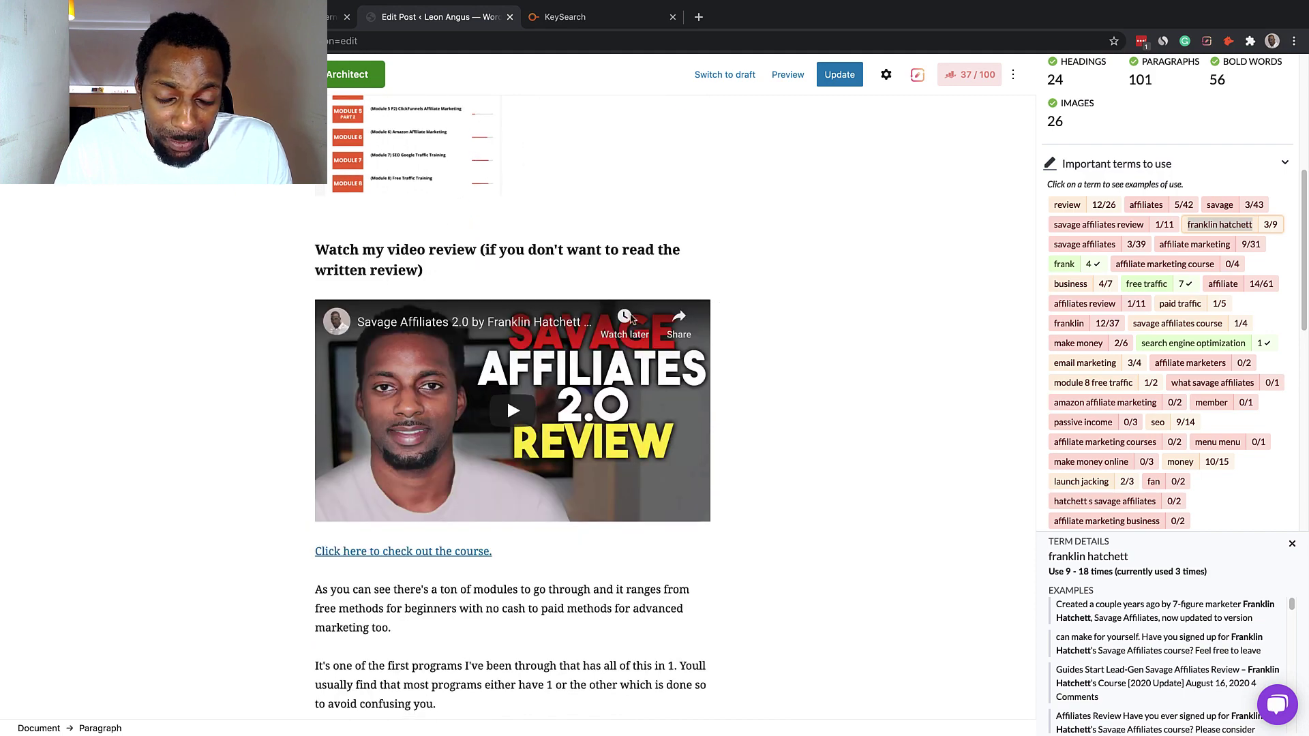
pyautogui.scroll(9, 631, 318)
pyautogui.scroll(20, 631, 319)
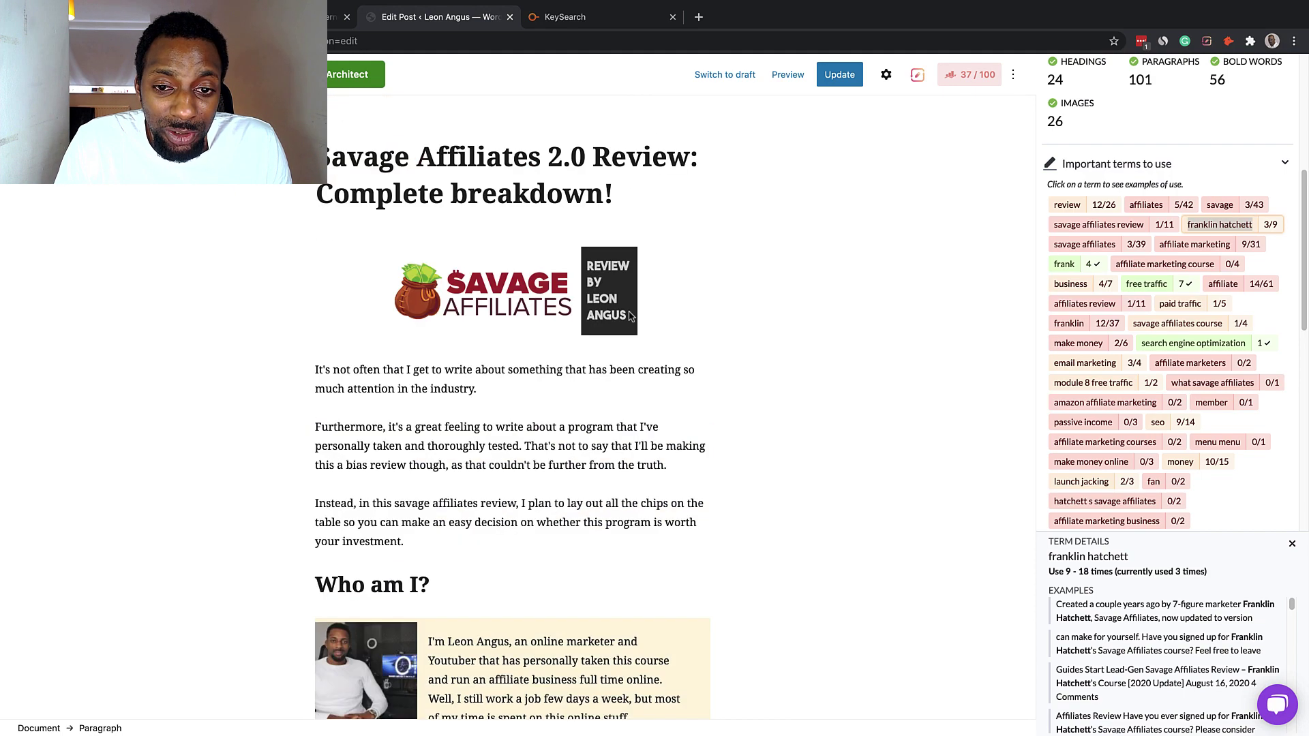
pyautogui.scroll(-3, 574, 408)
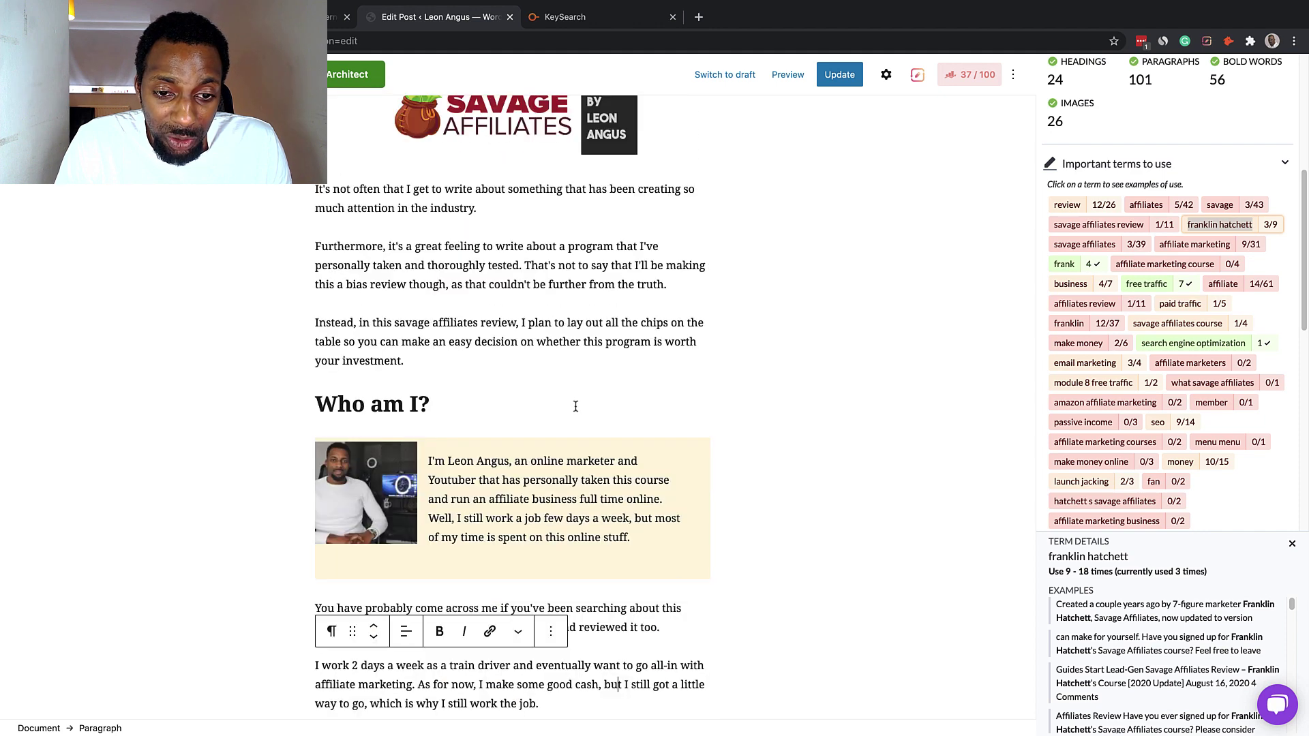
pyautogui.click(520, 266)
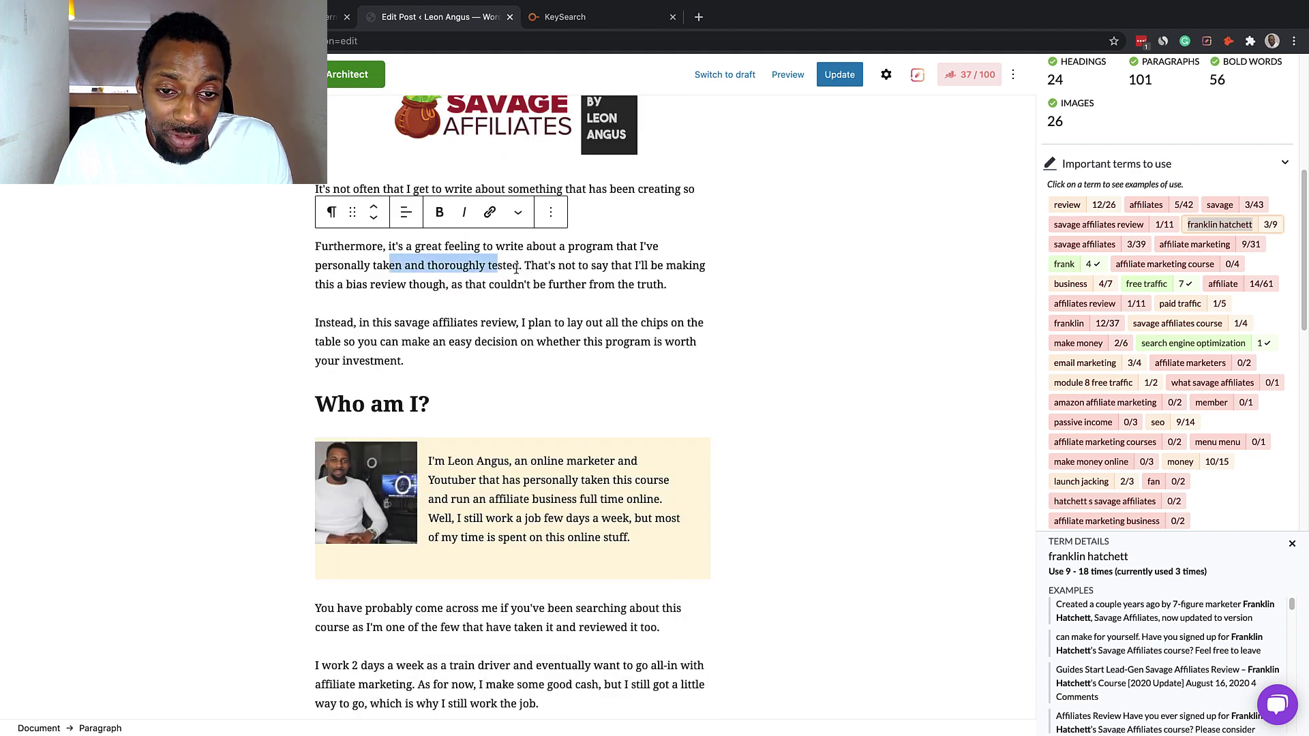
pyautogui.moveTo(520, 266); pyautogui.dragTo(390, 268)
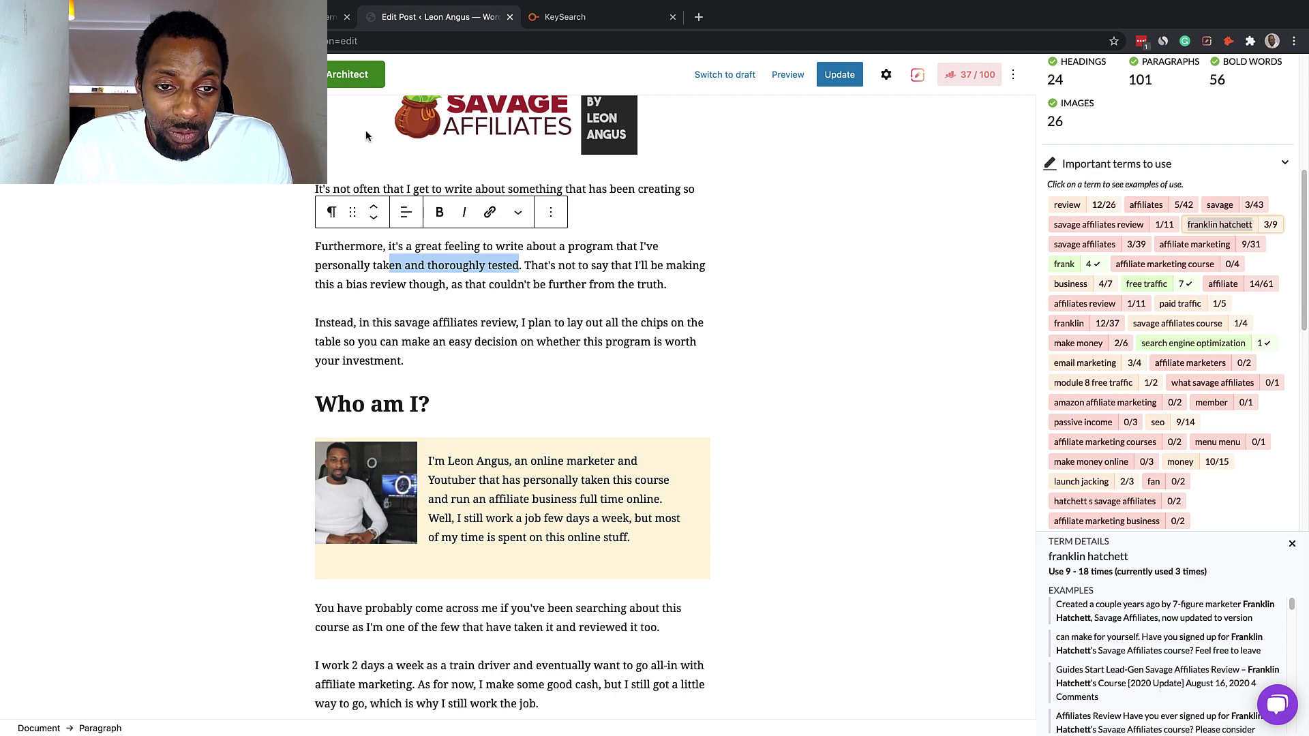
pyautogui.scroll(2, 452, 318)
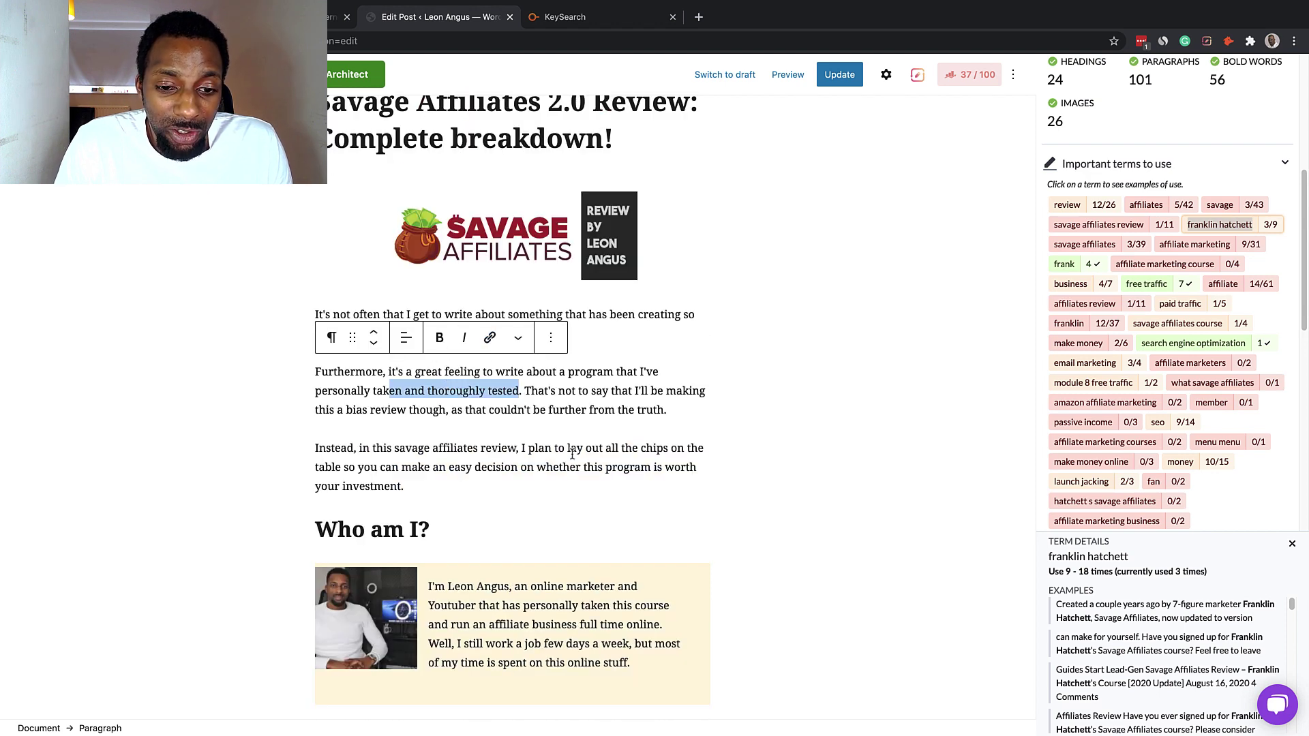
pyautogui.scroll(-3, 572, 455)
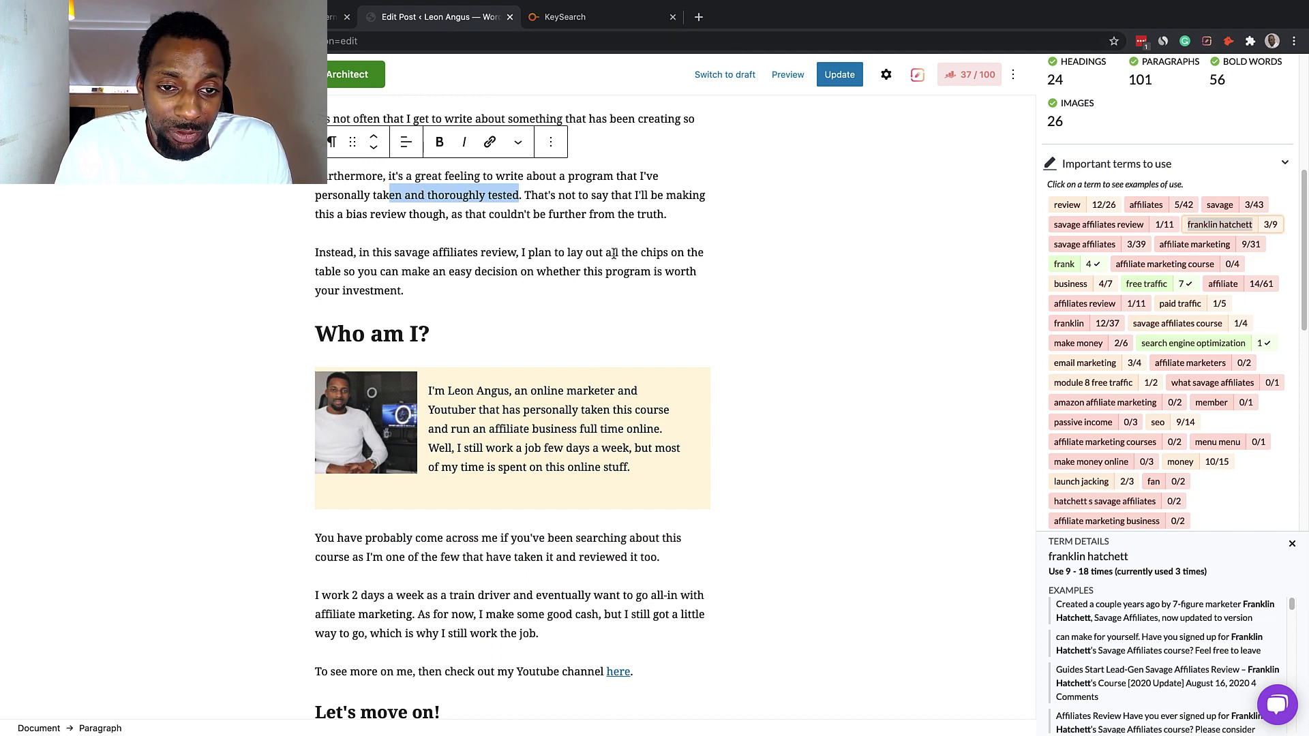
pyautogui.click(495, 223)
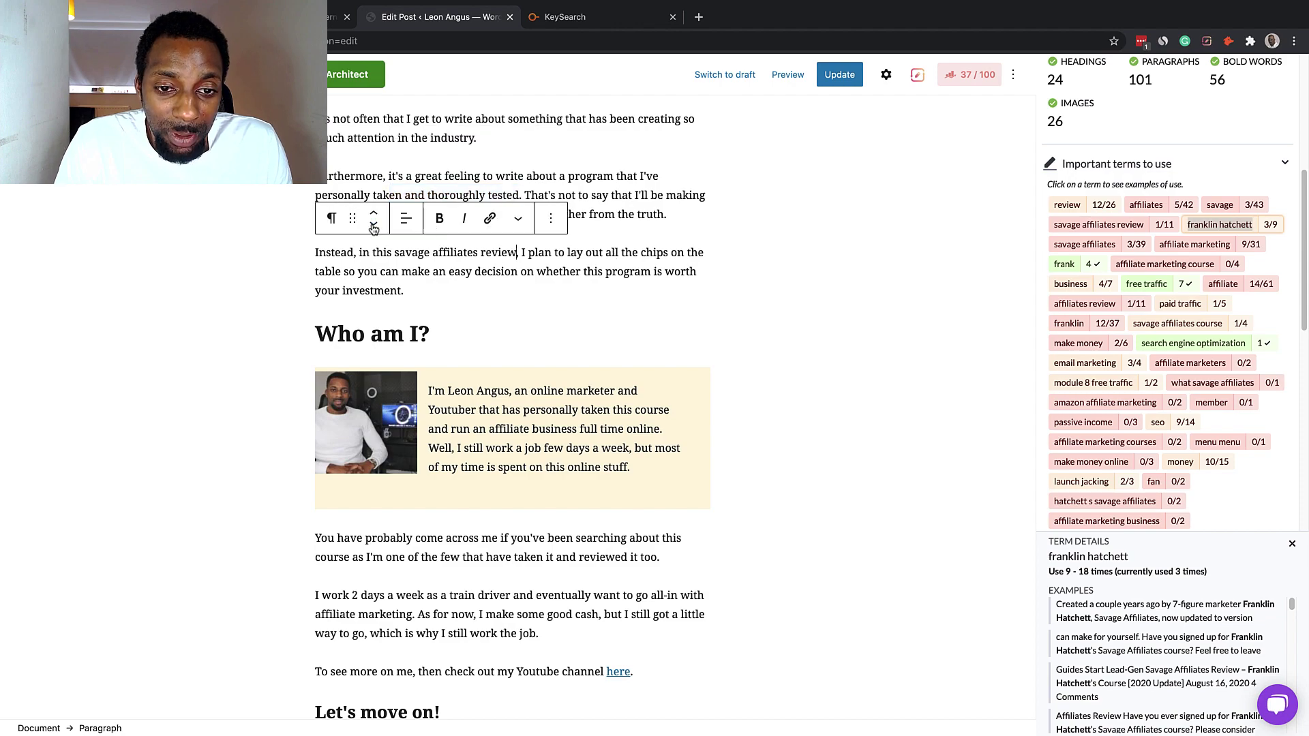
# Read through the module sections down to "My results with this course", highlighting "is a fraud. But The infor" in the paragraph above it
pyautogui.scroll(-20, 729, 350)
pyautogui.scroll(-20, 727, 350)
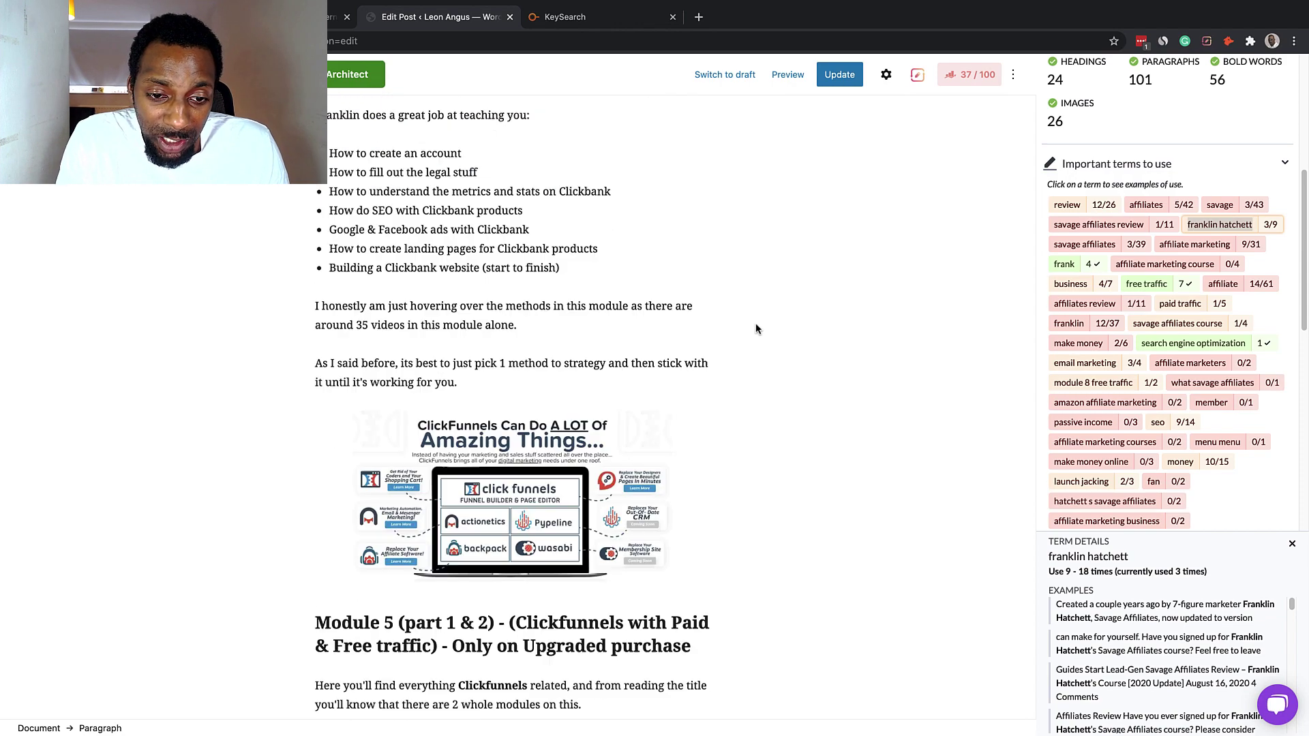
pyautogui.scroll(-15, 602, 603)
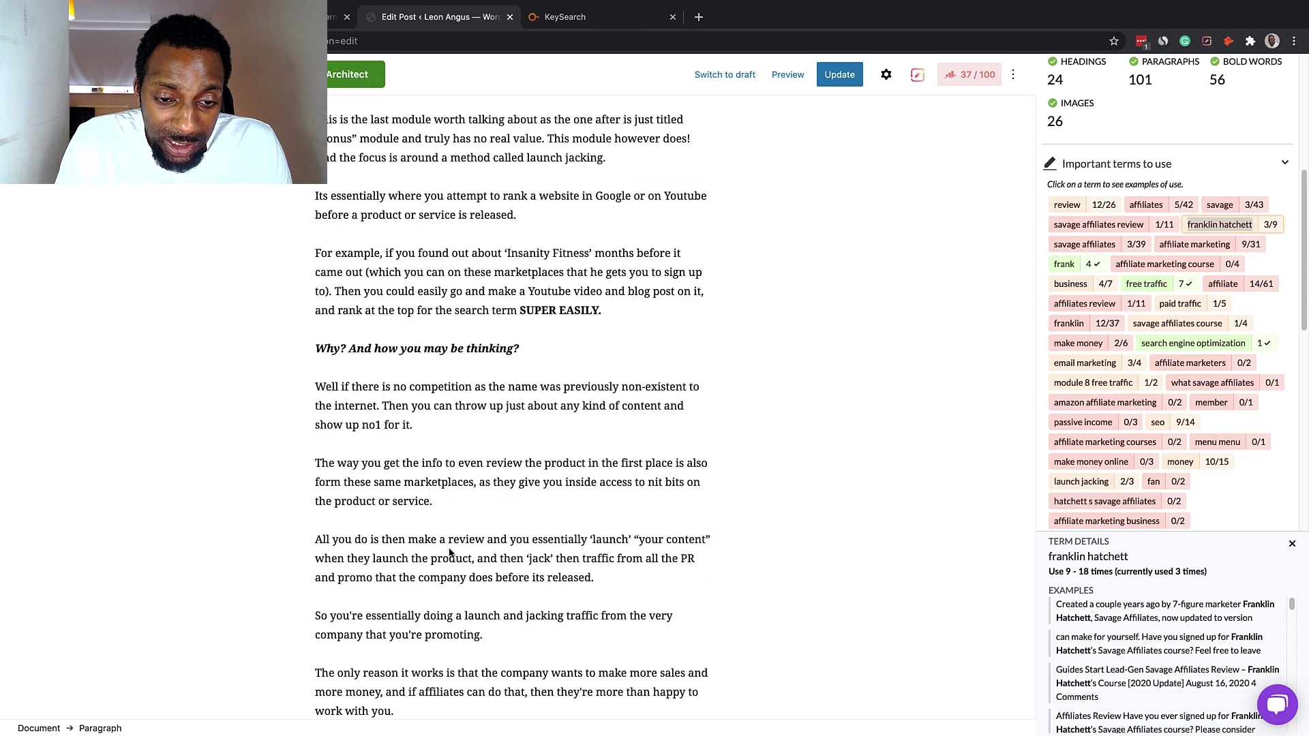
pyautogui.scroll(-10, 583, 582)
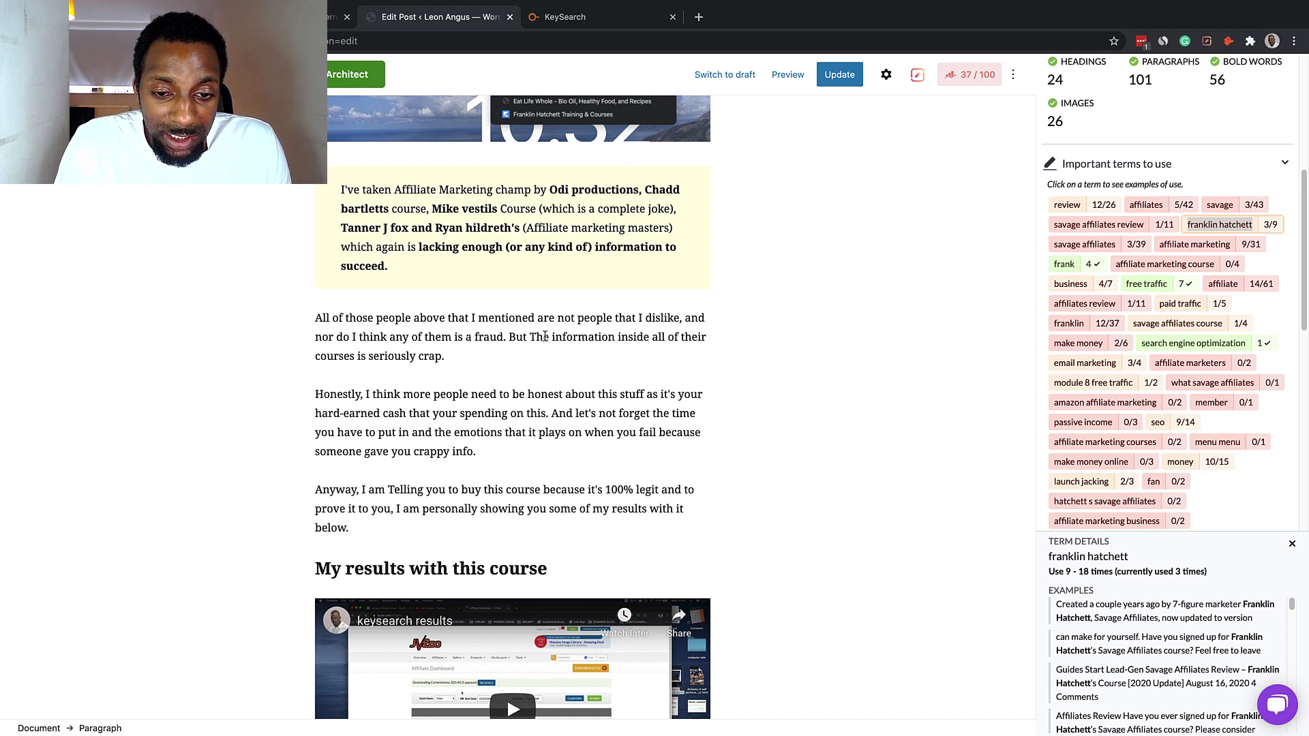
pyautogui.moveTo(450, 332); pyautogui.dragTo(579, 338)
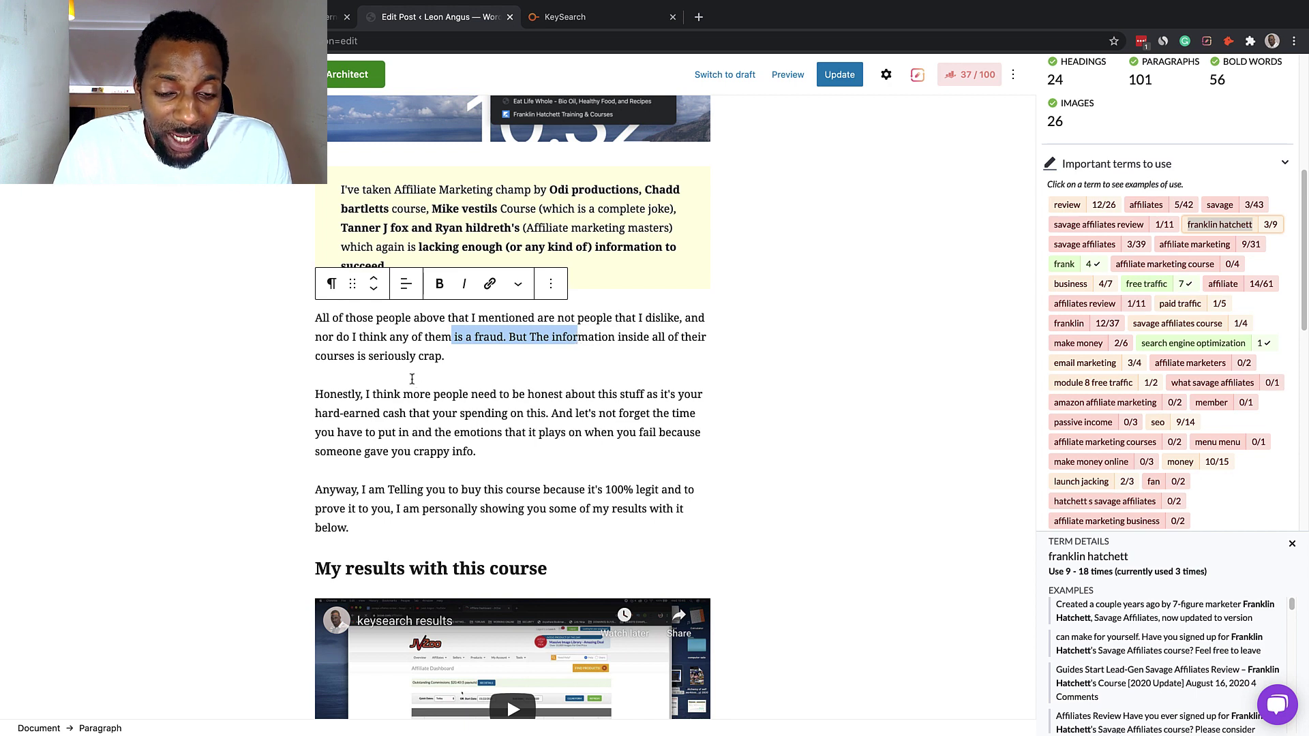
pyautogui.scroll(1, 559, 530)
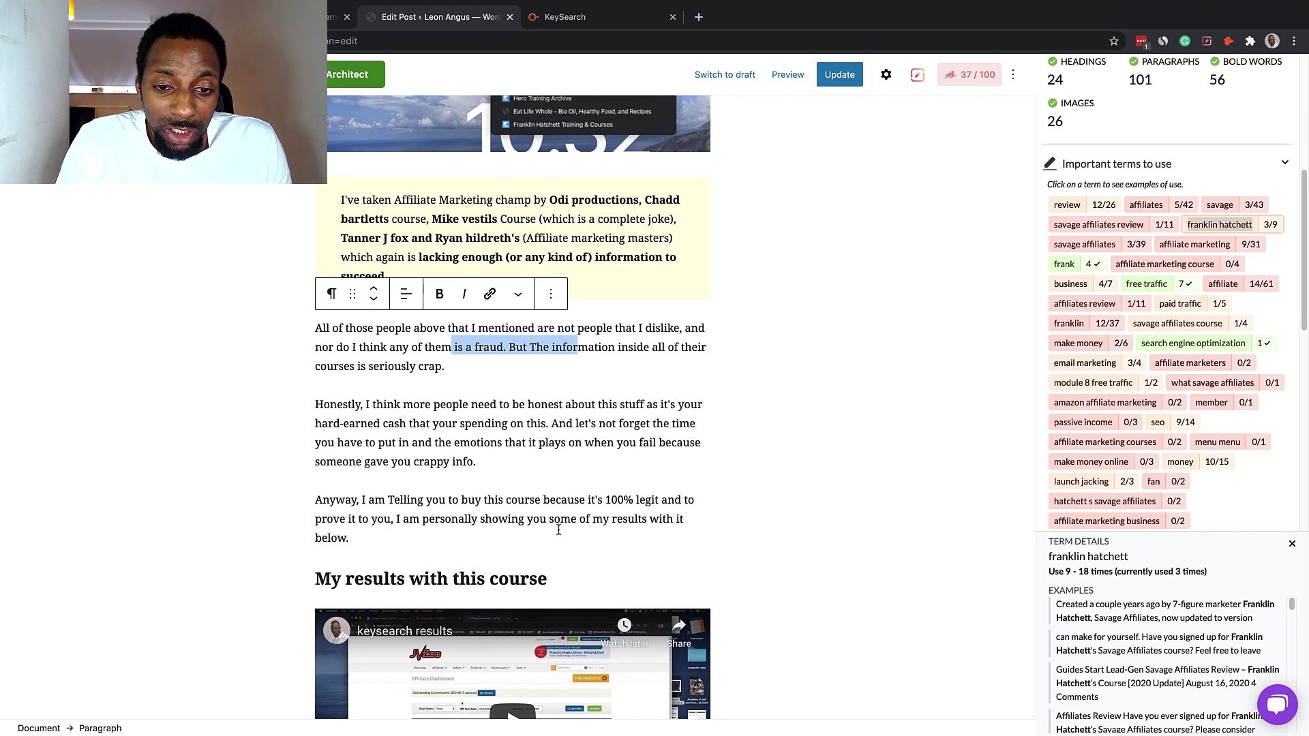
# Examine the Clickbank image above the Module 4 heading and the second website-building screenshot above the Module 2 heading
pyautogui.scroll(7, 559, 530)
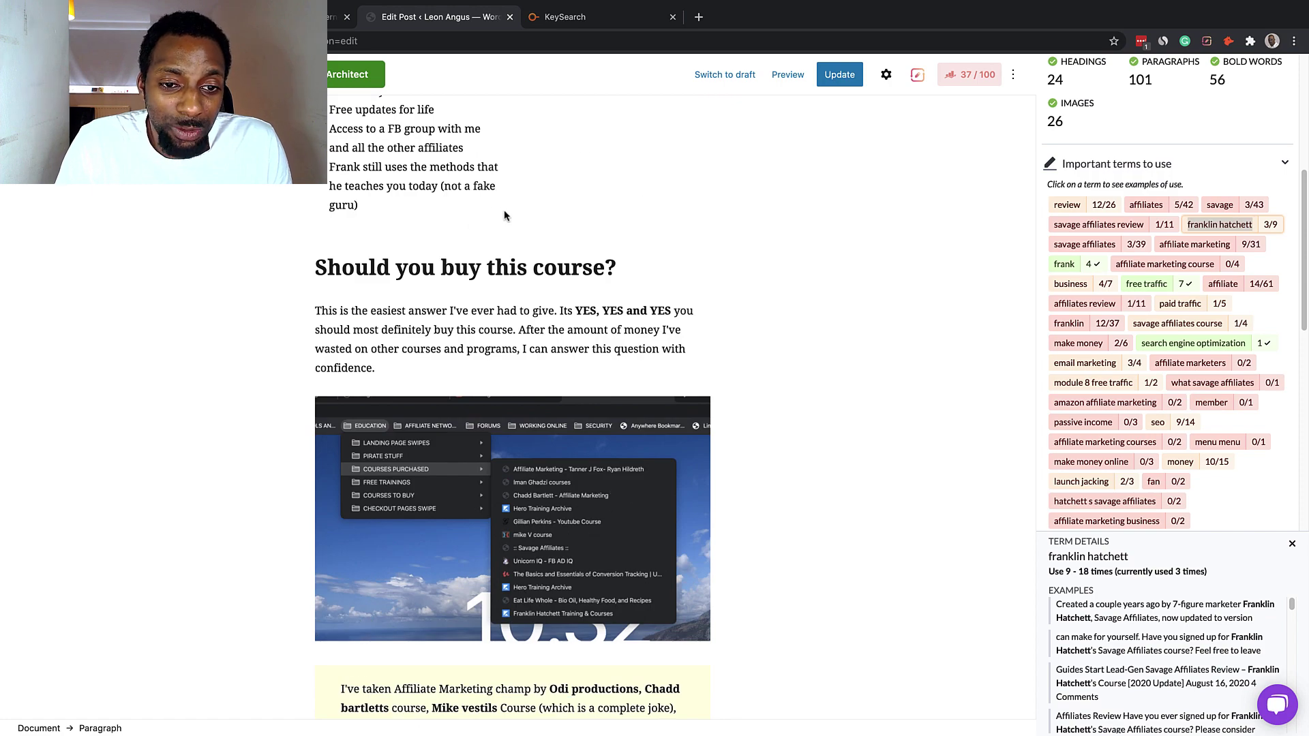
pyautogui.scroll(18, 516, 408)
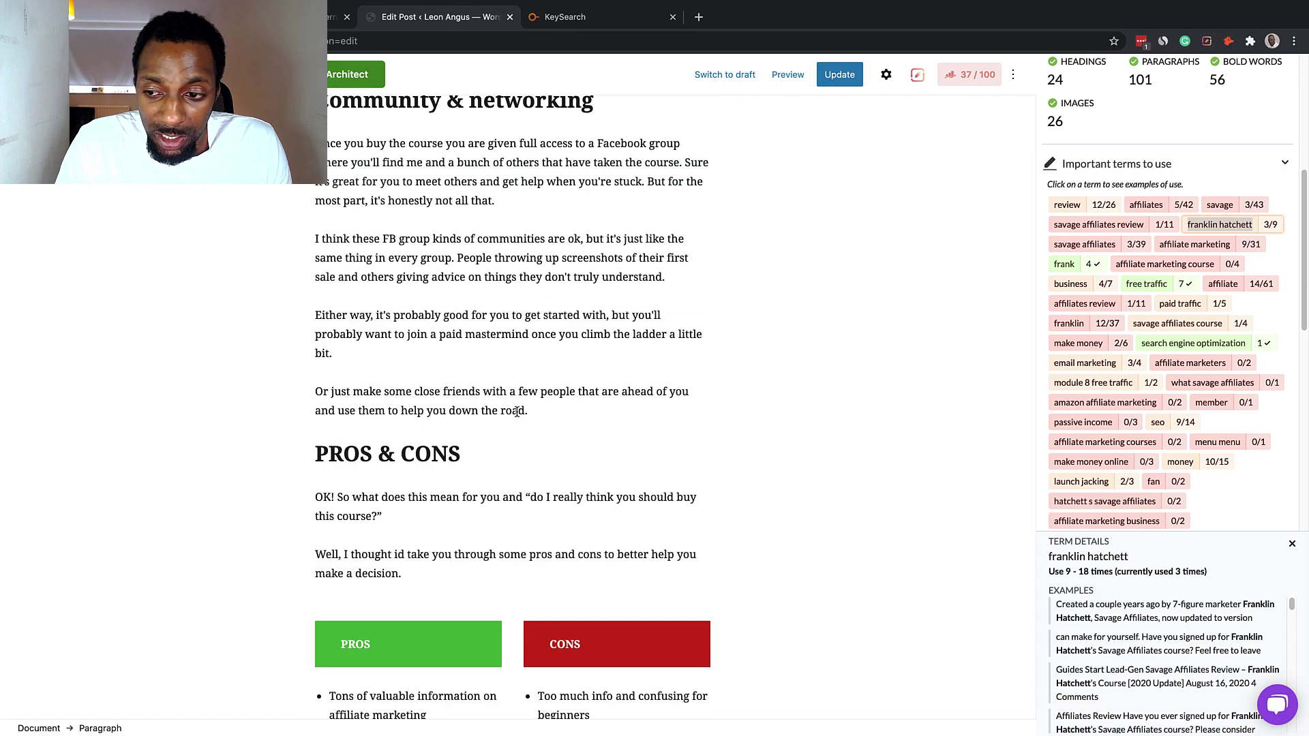
pyautogui.scroll(15, 526, 420)
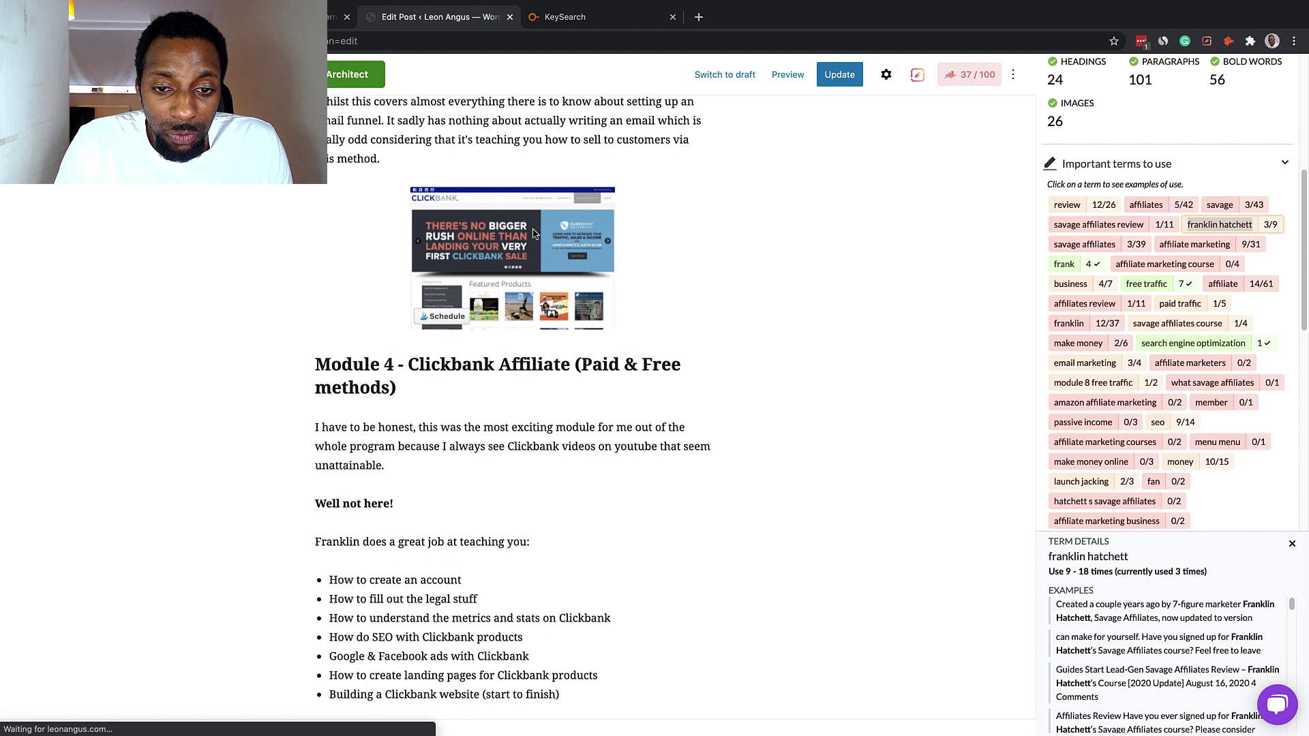
pyautogui.click(534, 236)
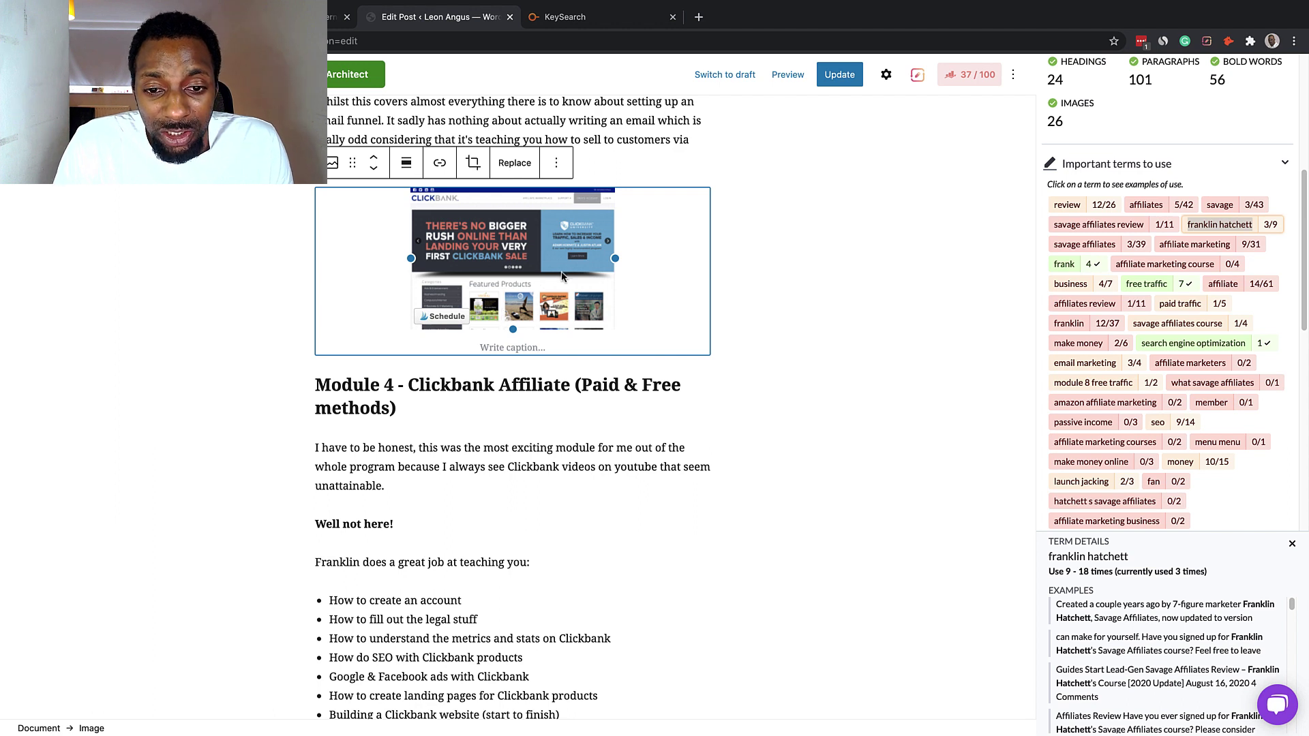
pyautogui.click(801, 276)
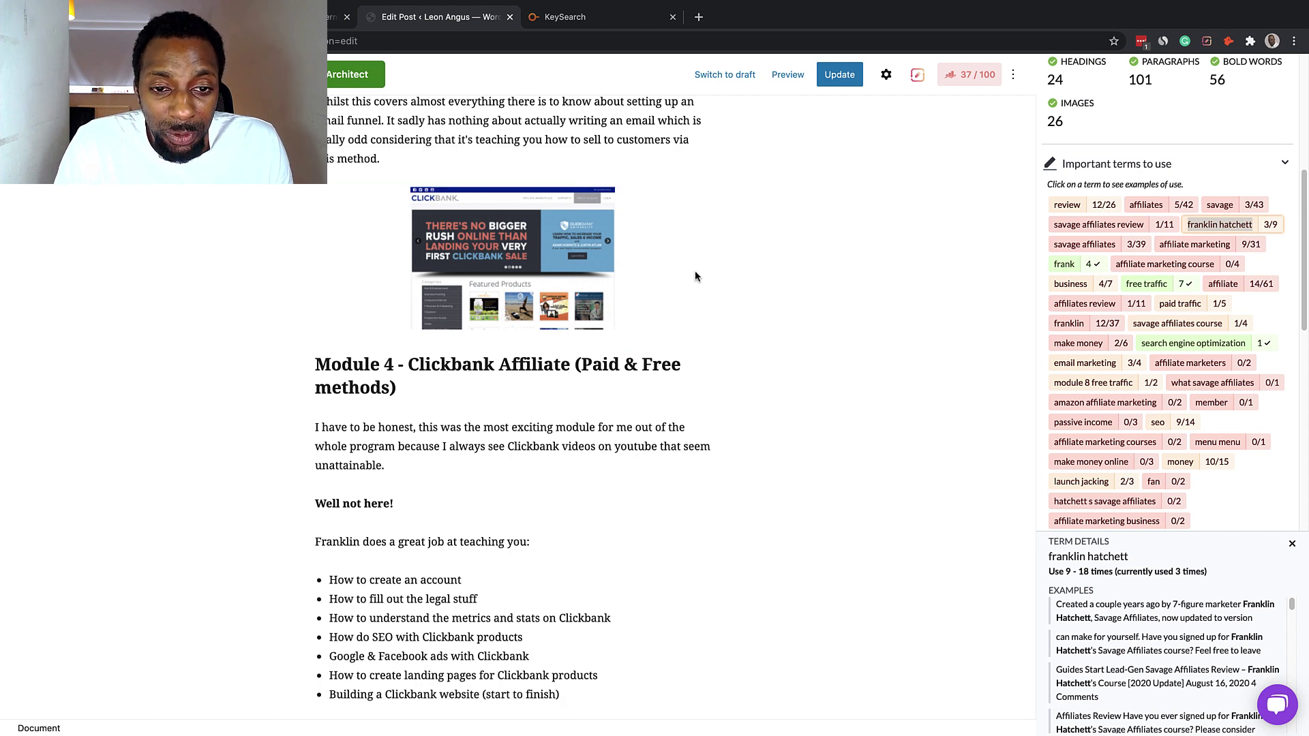
pyautogui.click(550, 247)
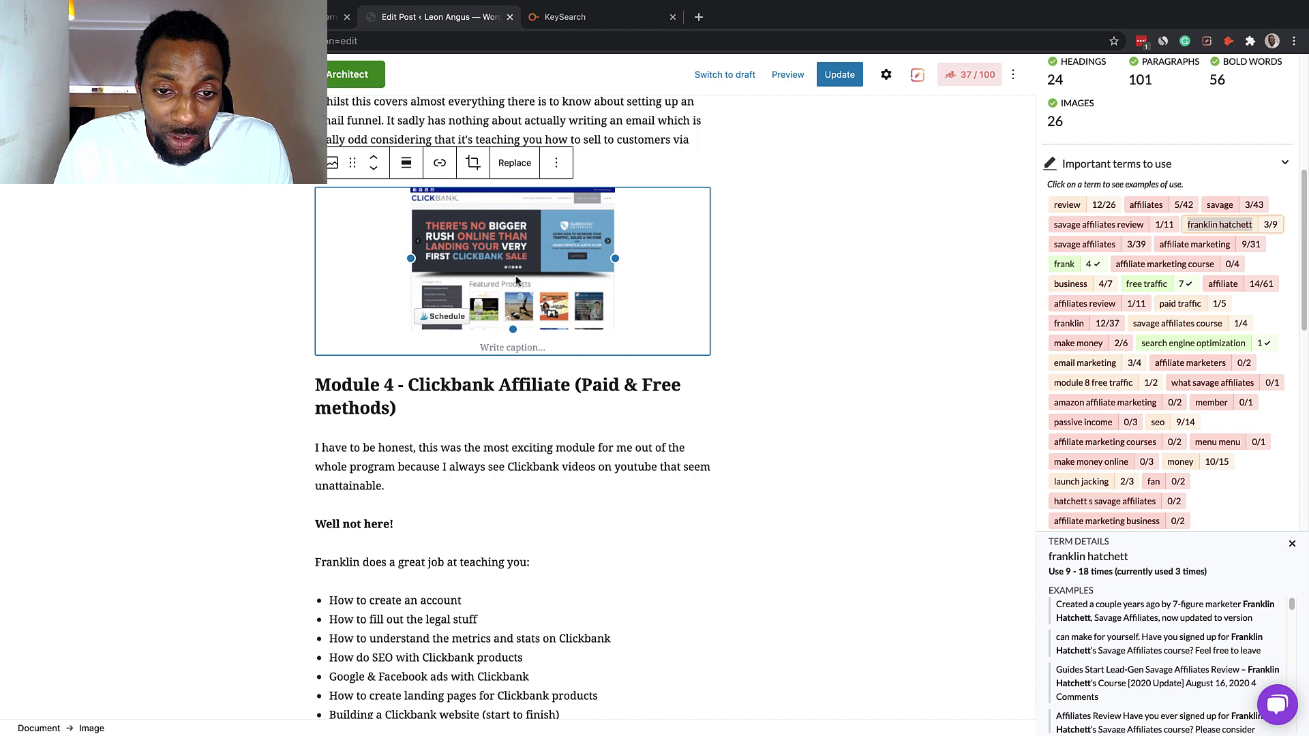
pyautogui.click(823, 336)
pyautogui.scroll(10, 823, 336)
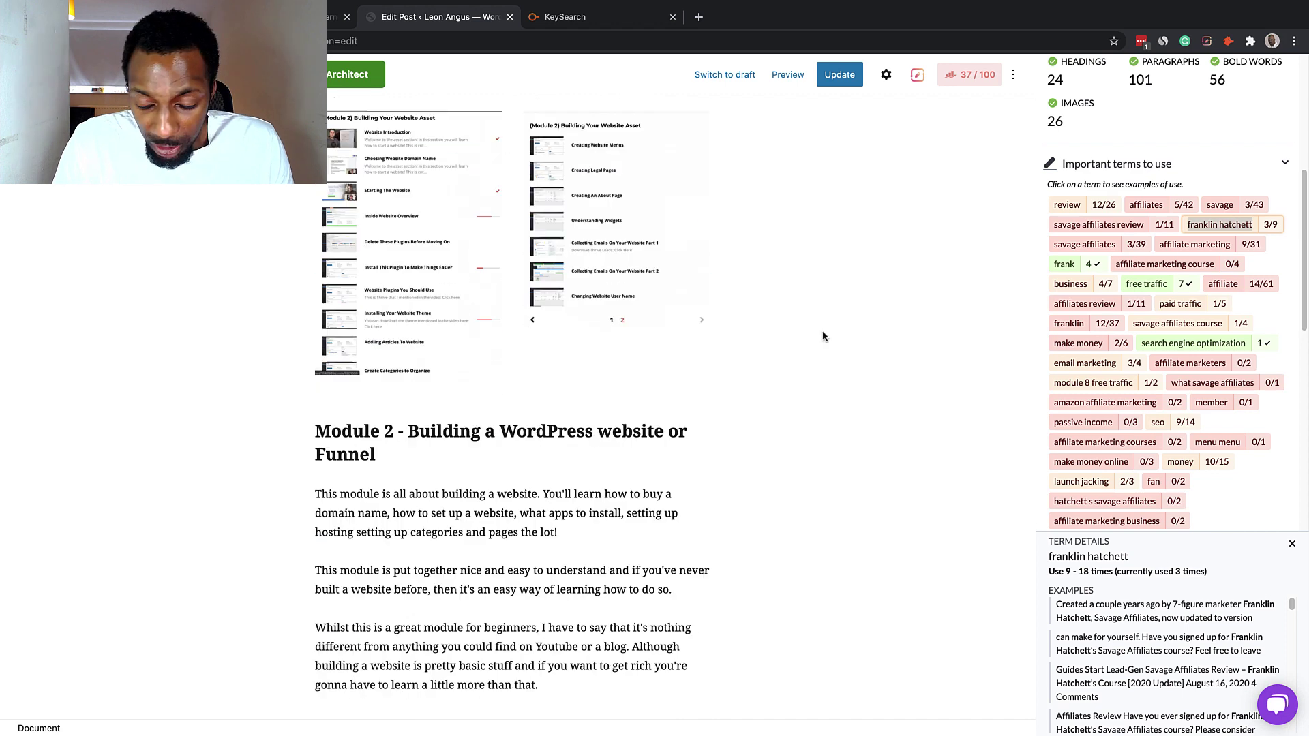
pyautogui.click(570, 266)
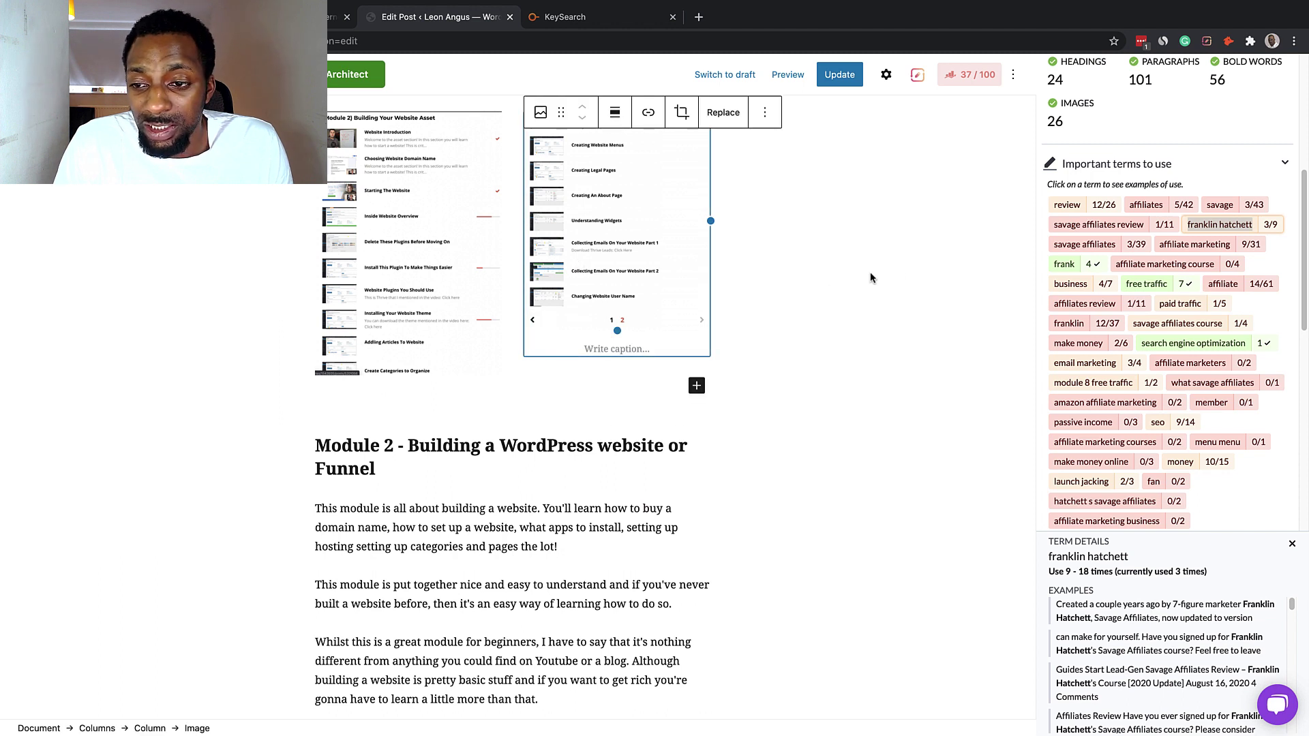
pyautogui.click(1004, 265)
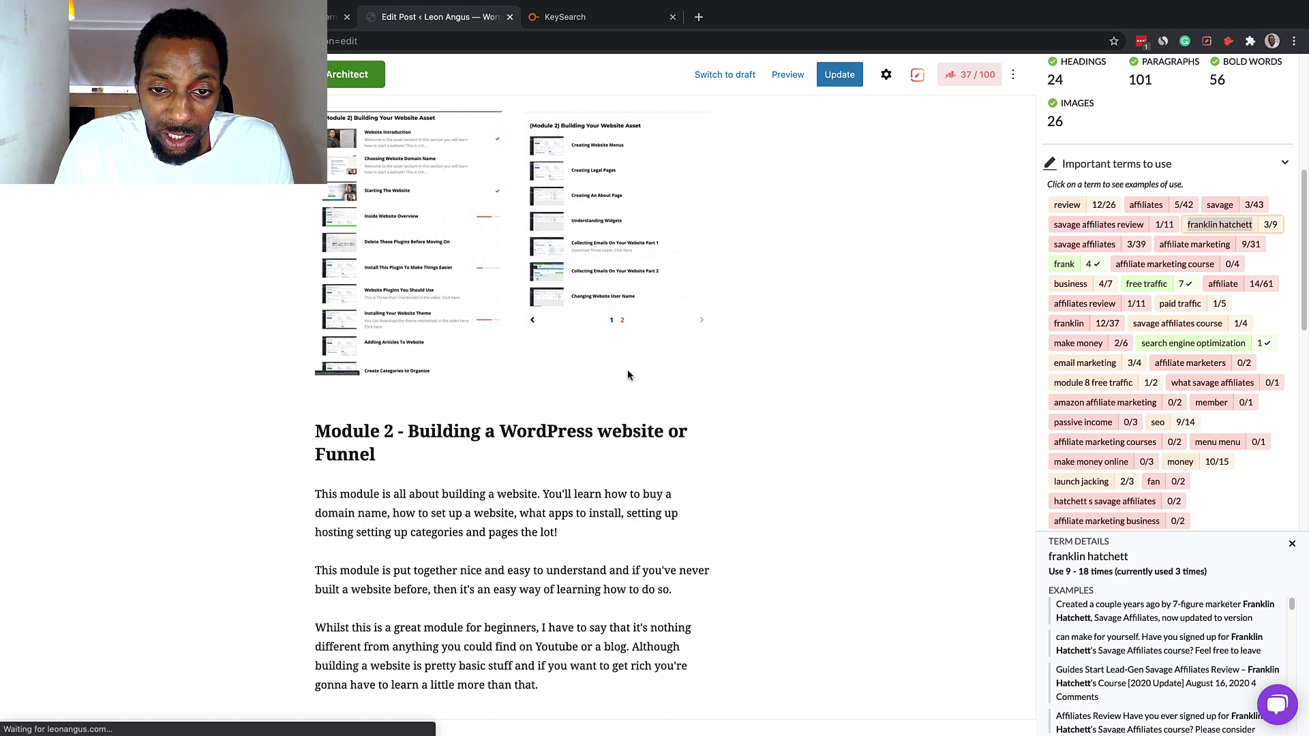
pyautogui.click(587, 236)
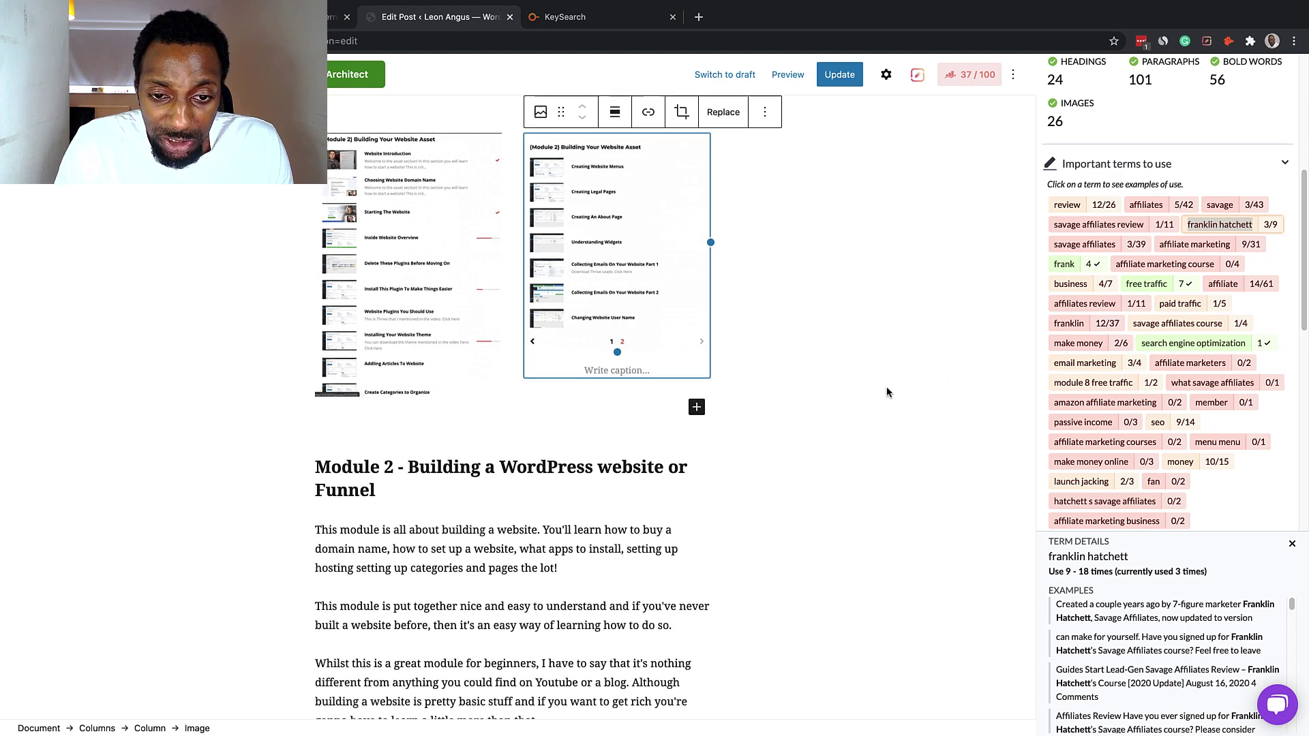
# Examine how images break up the text from Module 1 down to the Summary, selecting the ClickFunnels image above Module 5
pyautogui.scroll(8, 881, 388)
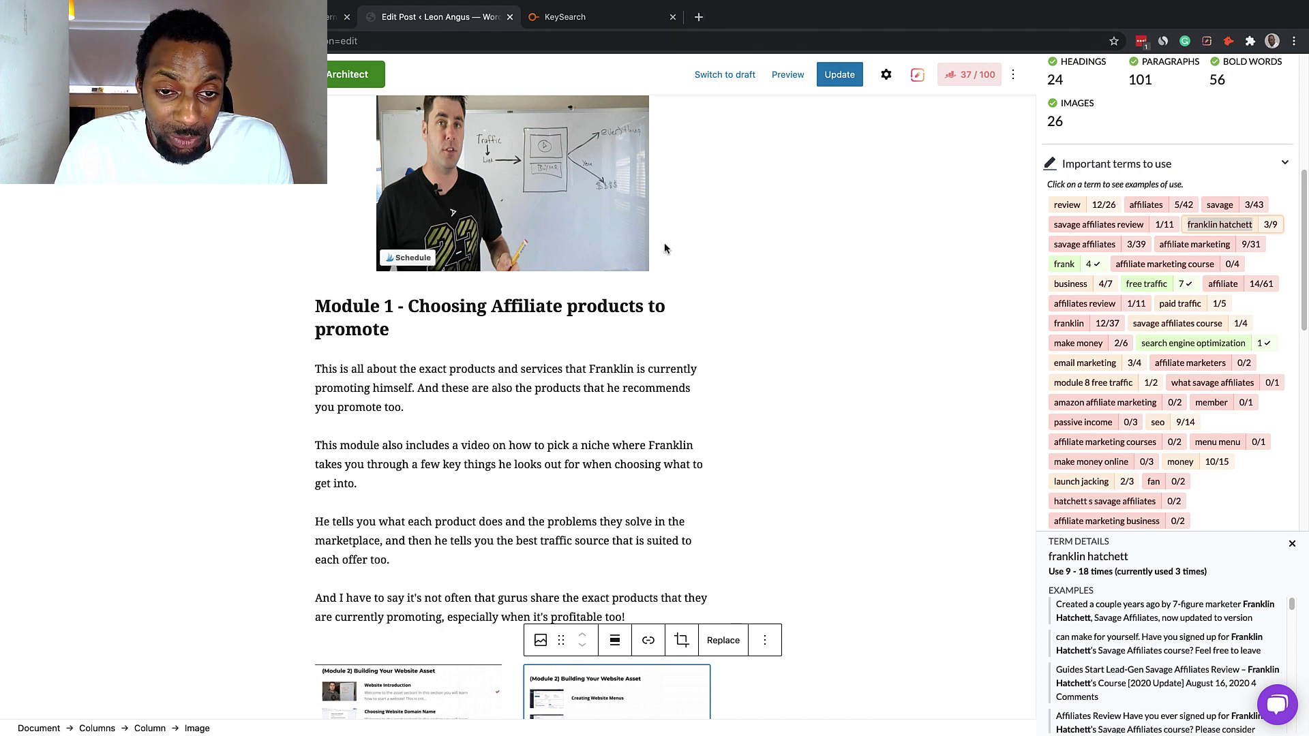
pyautogui.scroll(-6, 593, 321)
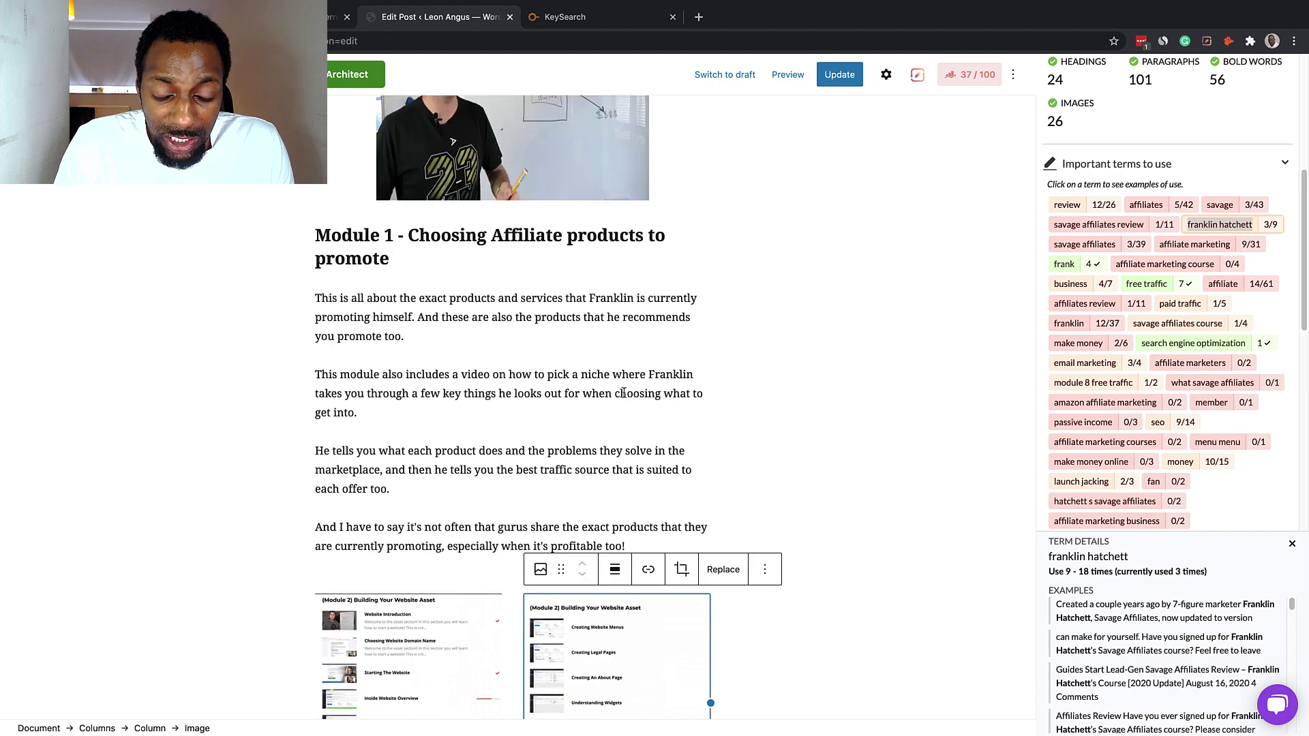
pyautogui.scroll(-3, 602, 390)
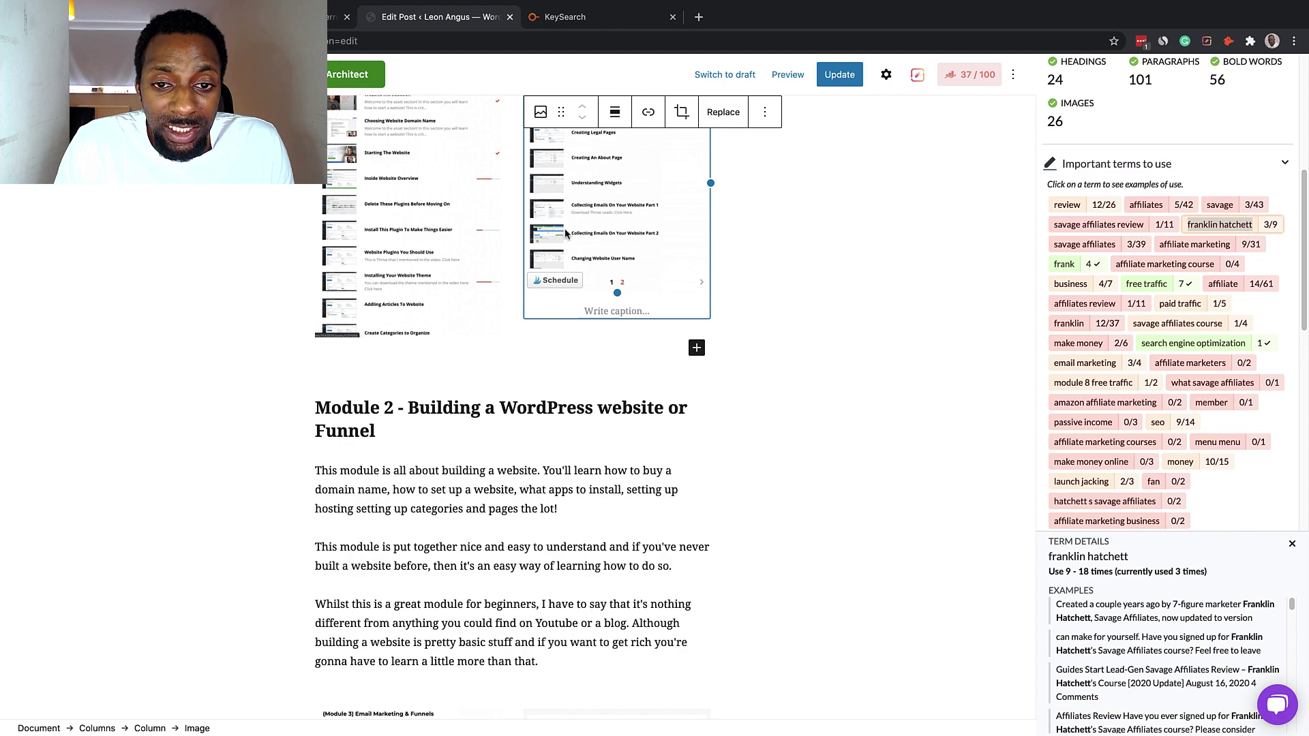
pyautogui.scroll(-1, 555, 251)
pyautogui.scroll(-15, 557, 273)
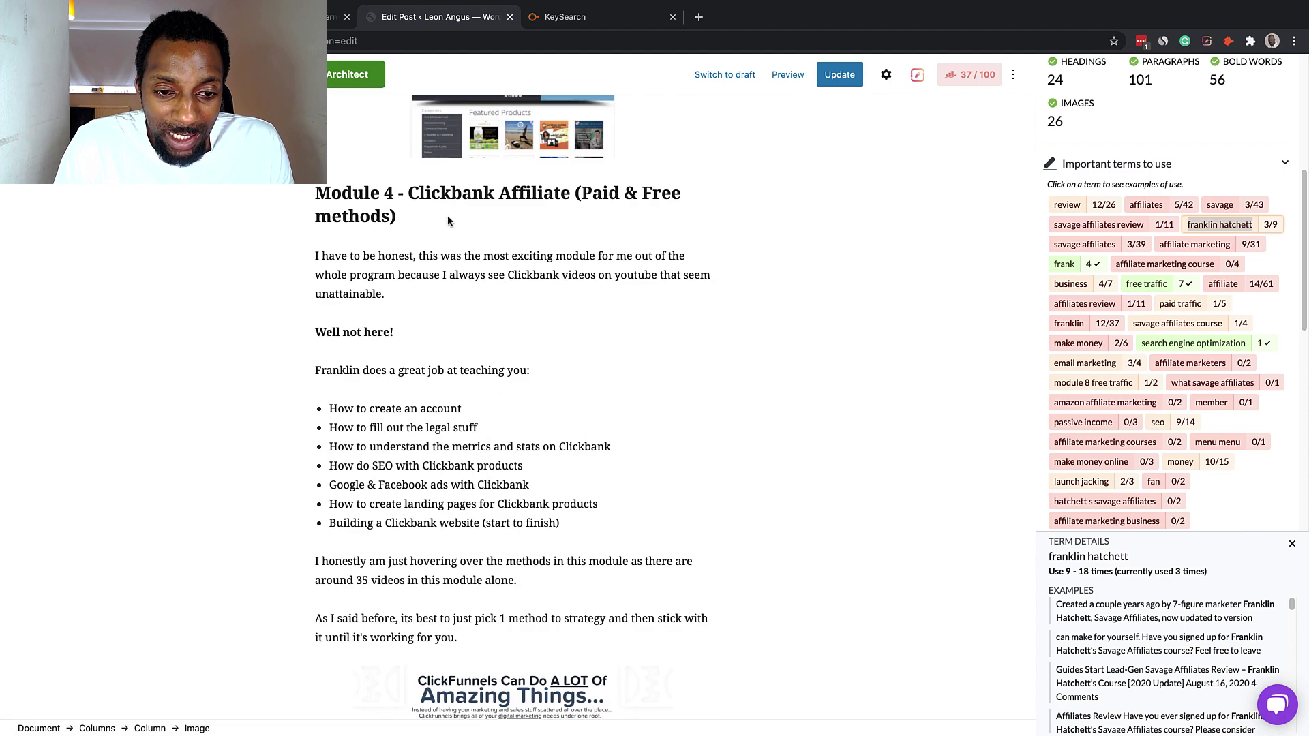
pyautogui.scroll(-7, 473, 244)
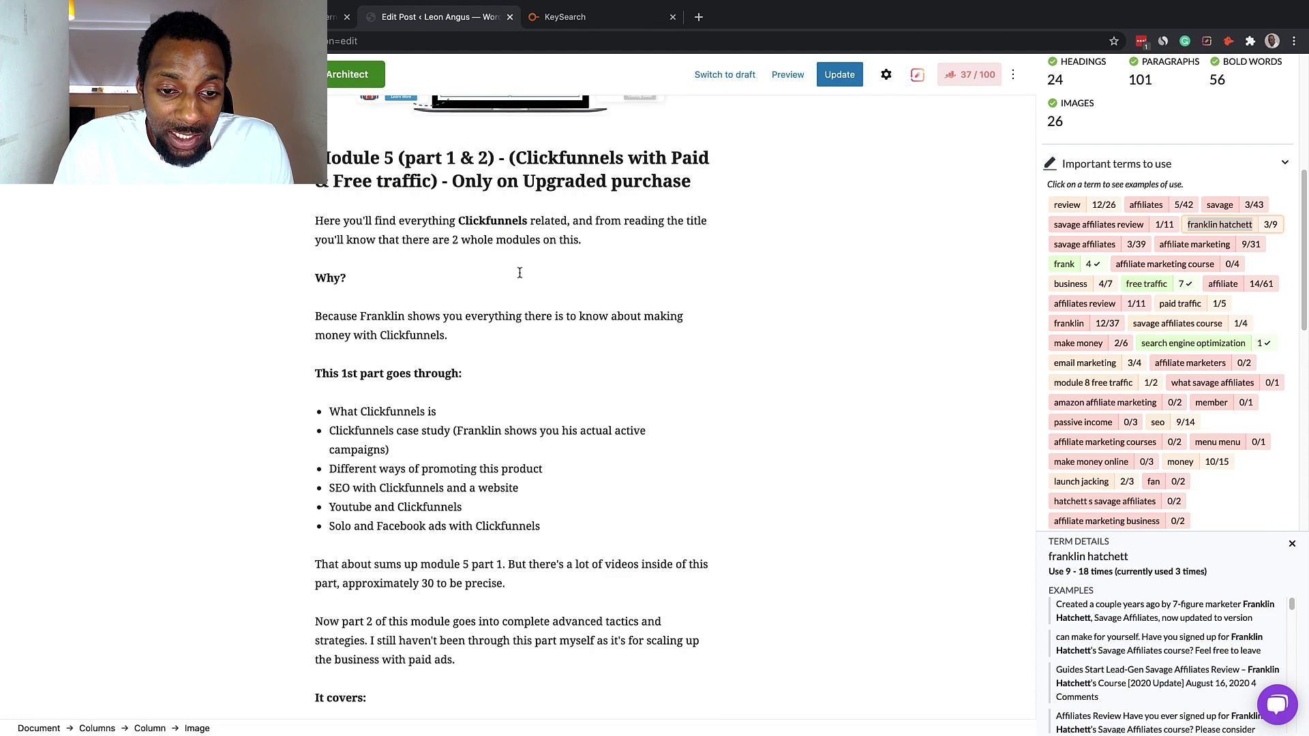
pyautogui.click(518, 288)
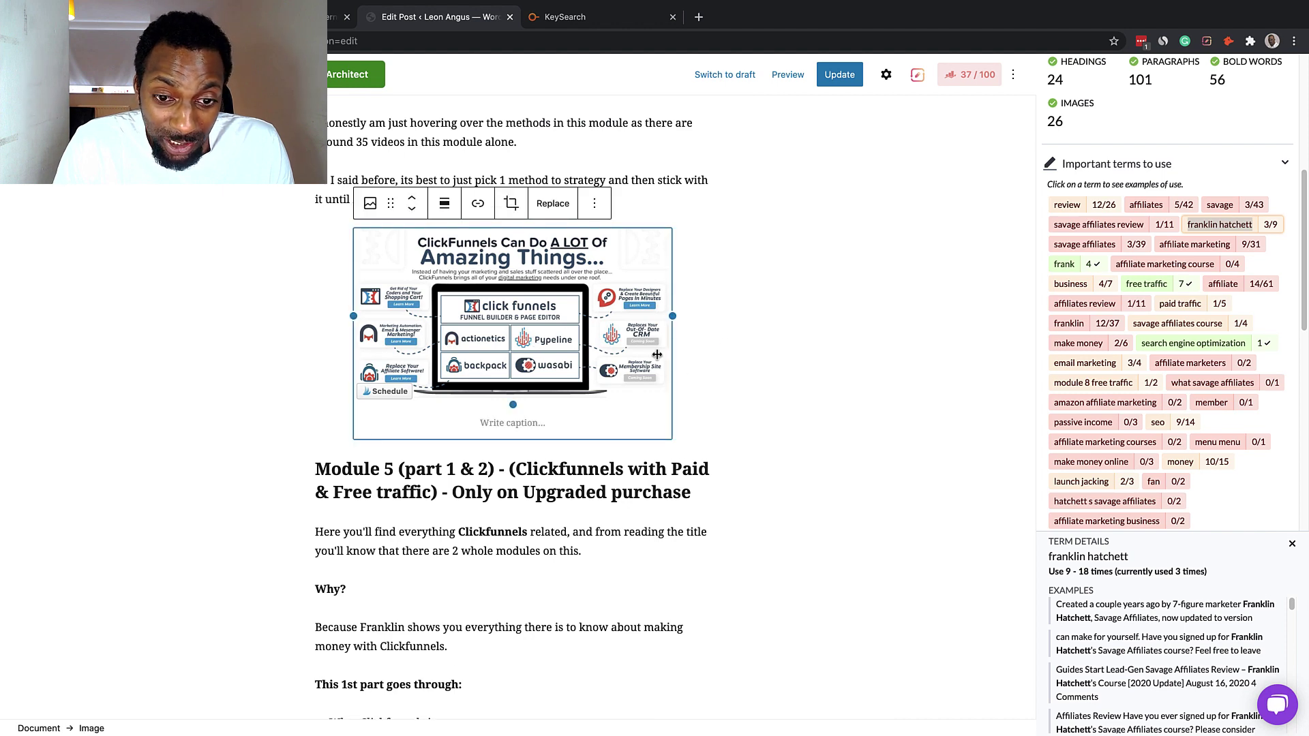
pyautogui.scroll(-6, 722, 380)
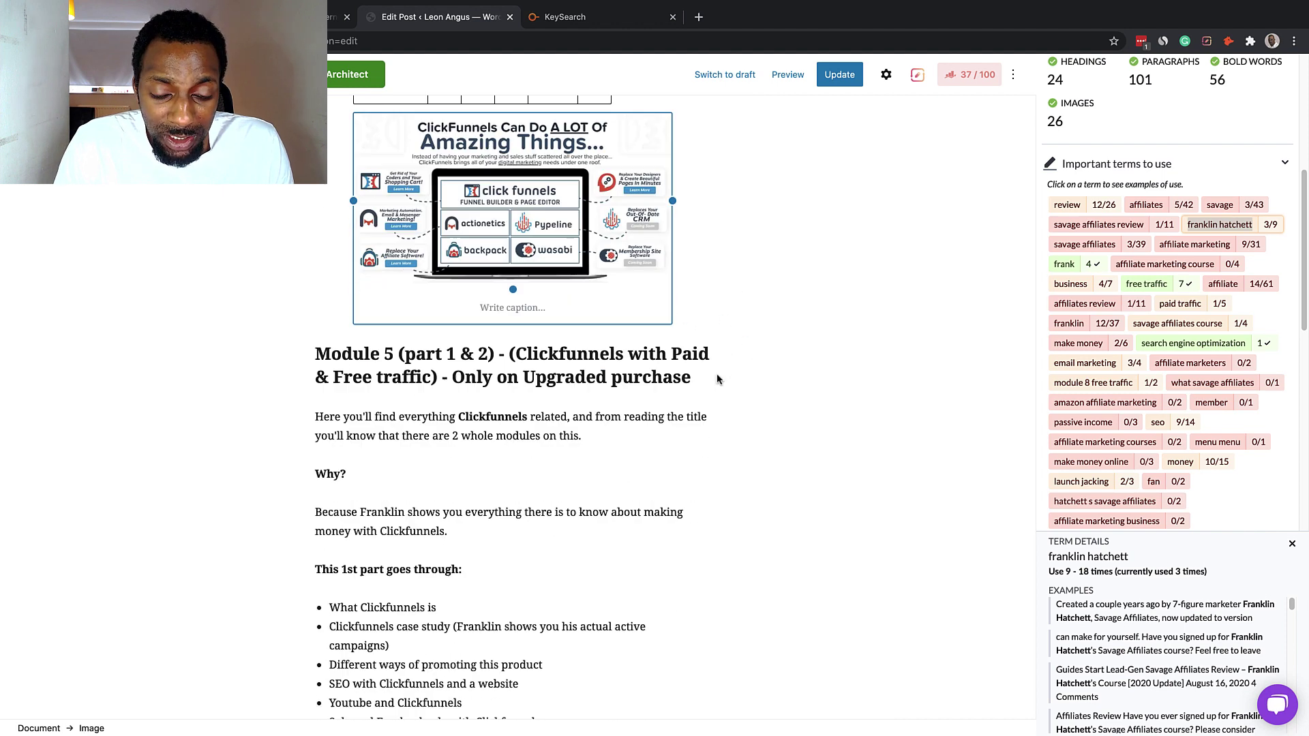
pyautogui.scroll(-20, 525, 341)
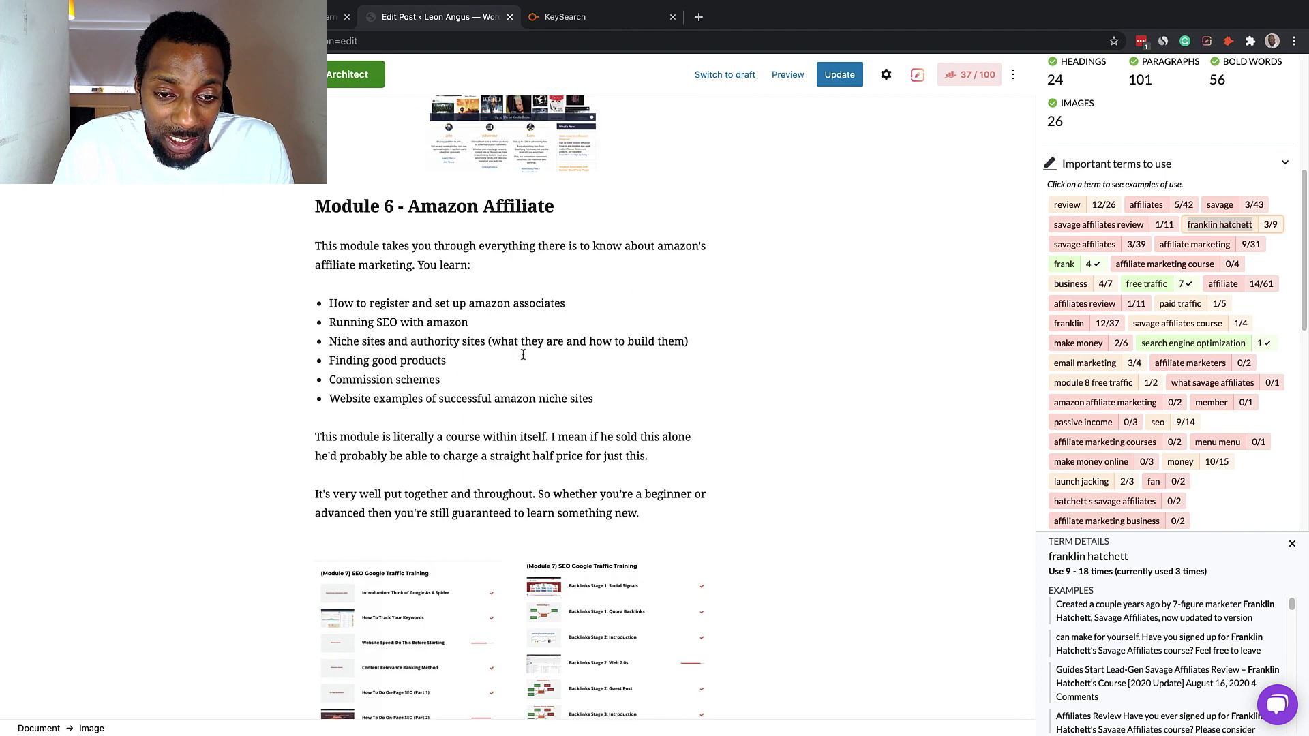
pyautogui.scroll(-20, 522, 358)
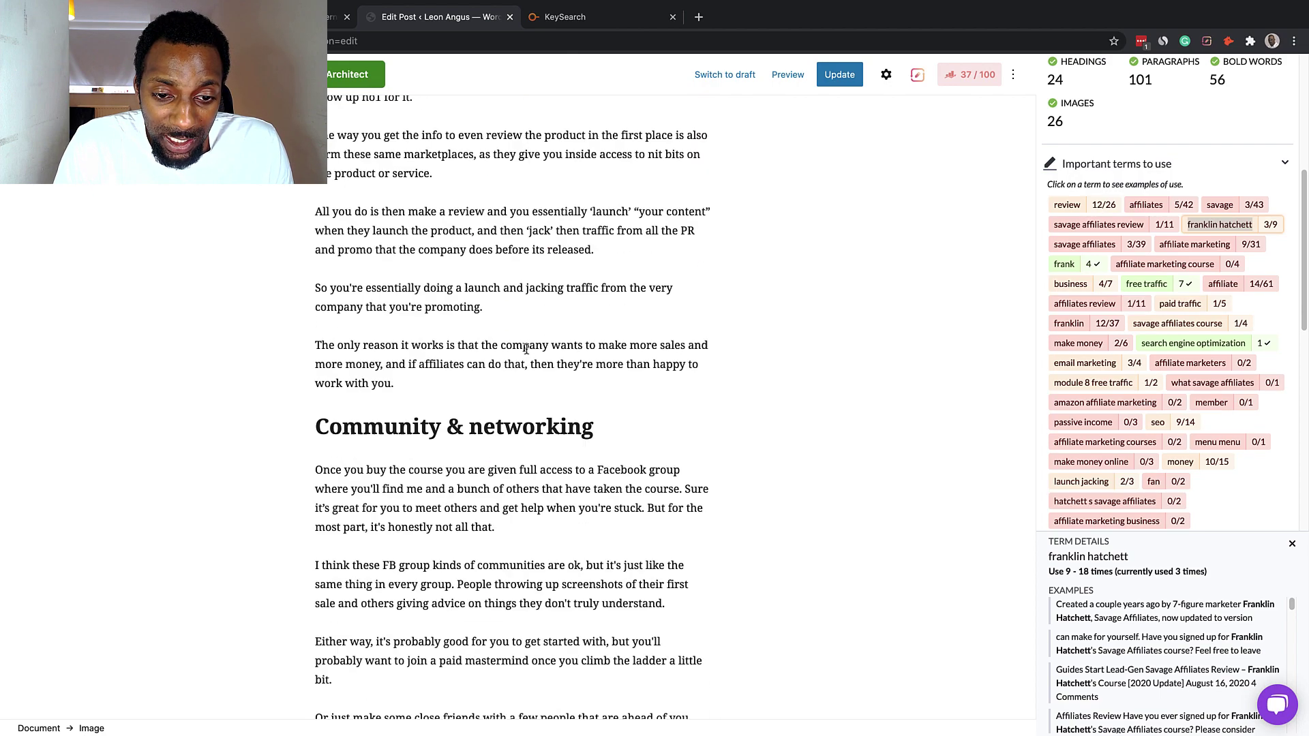
pyautogui.scroll(-20, 528, 352)
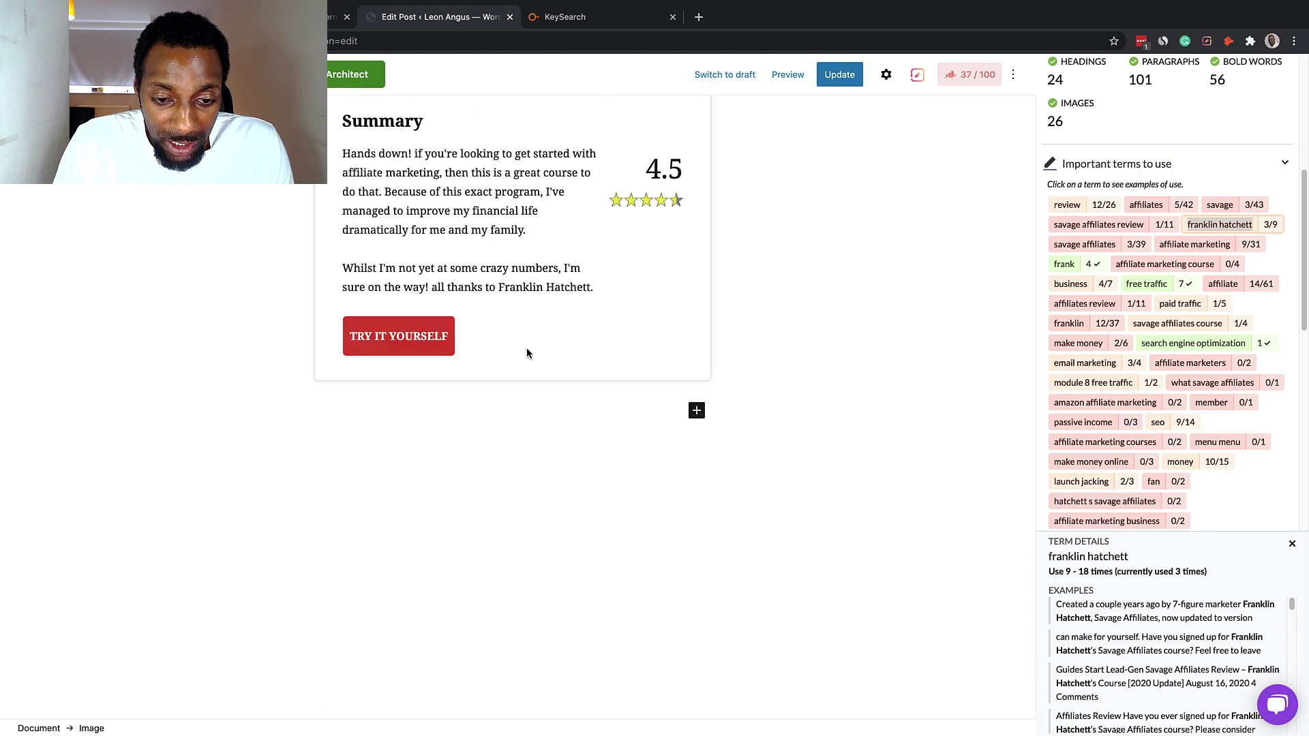
# Review the post from the Summary back to the title, highlighting most of the title and selecting the Savage Affiliates logo image below it
pyautogui.scroll(3, 529, 353)
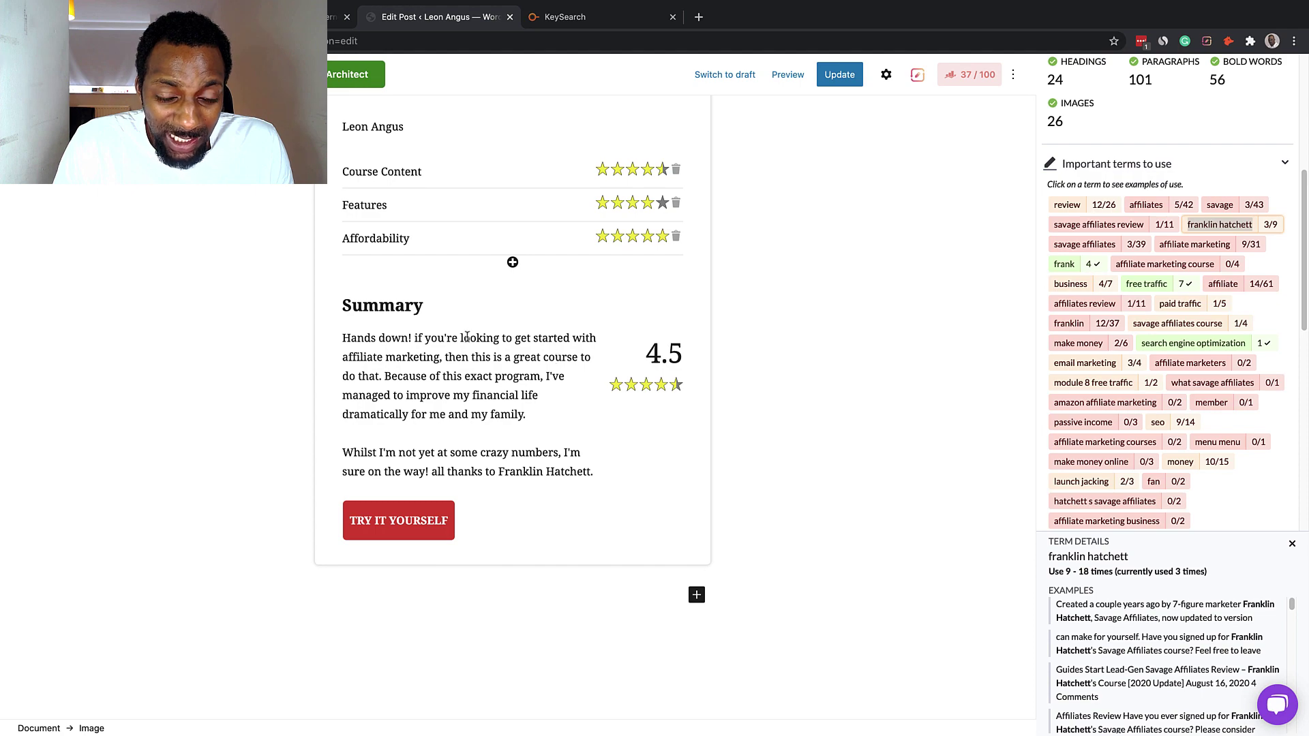
pyautogui.scroll(9, 469, 336)
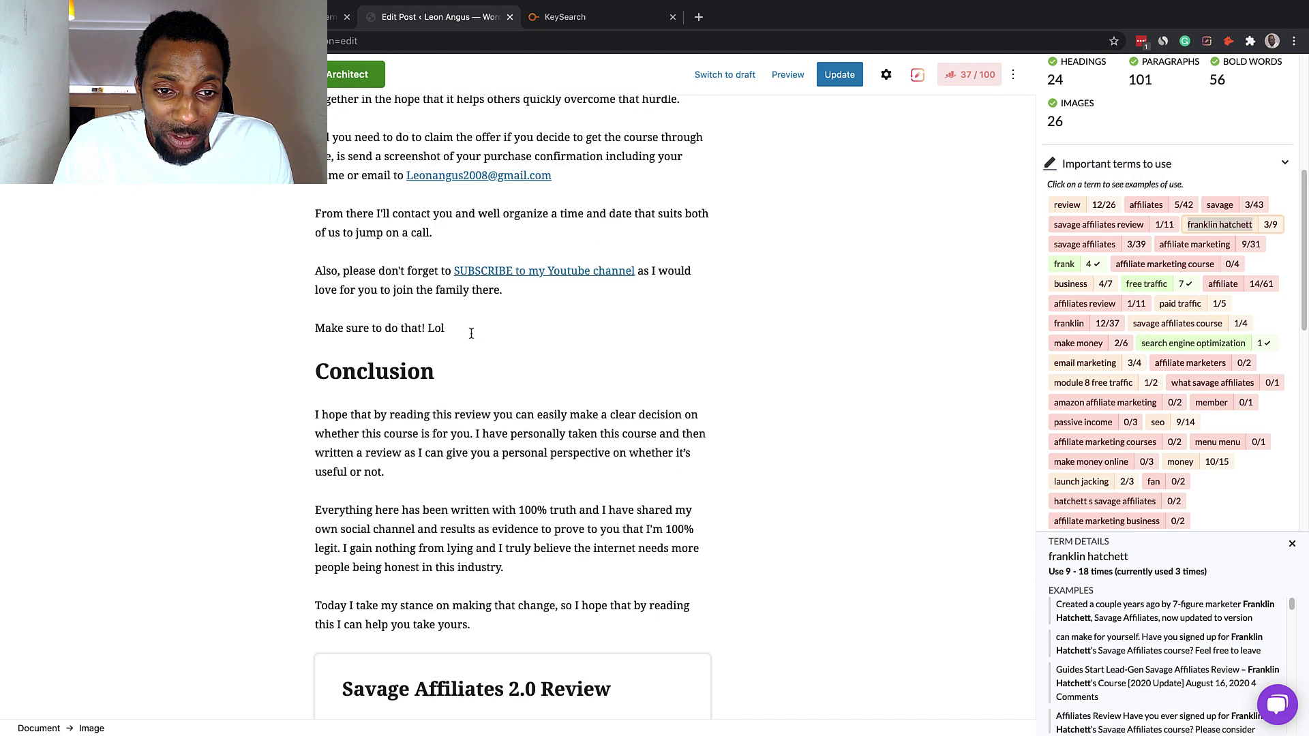
pyautogui.scroll(15, 471, 333)
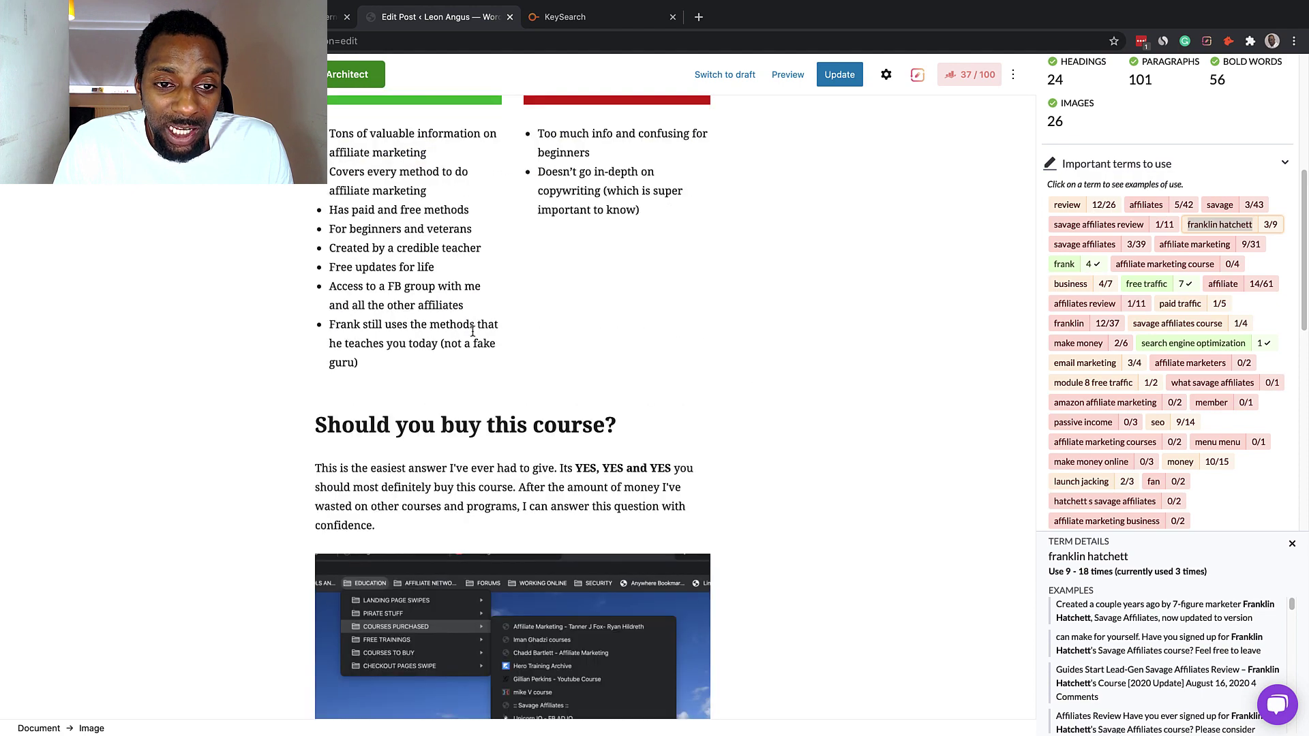
pyautogui.scroll(20, 472, 332)
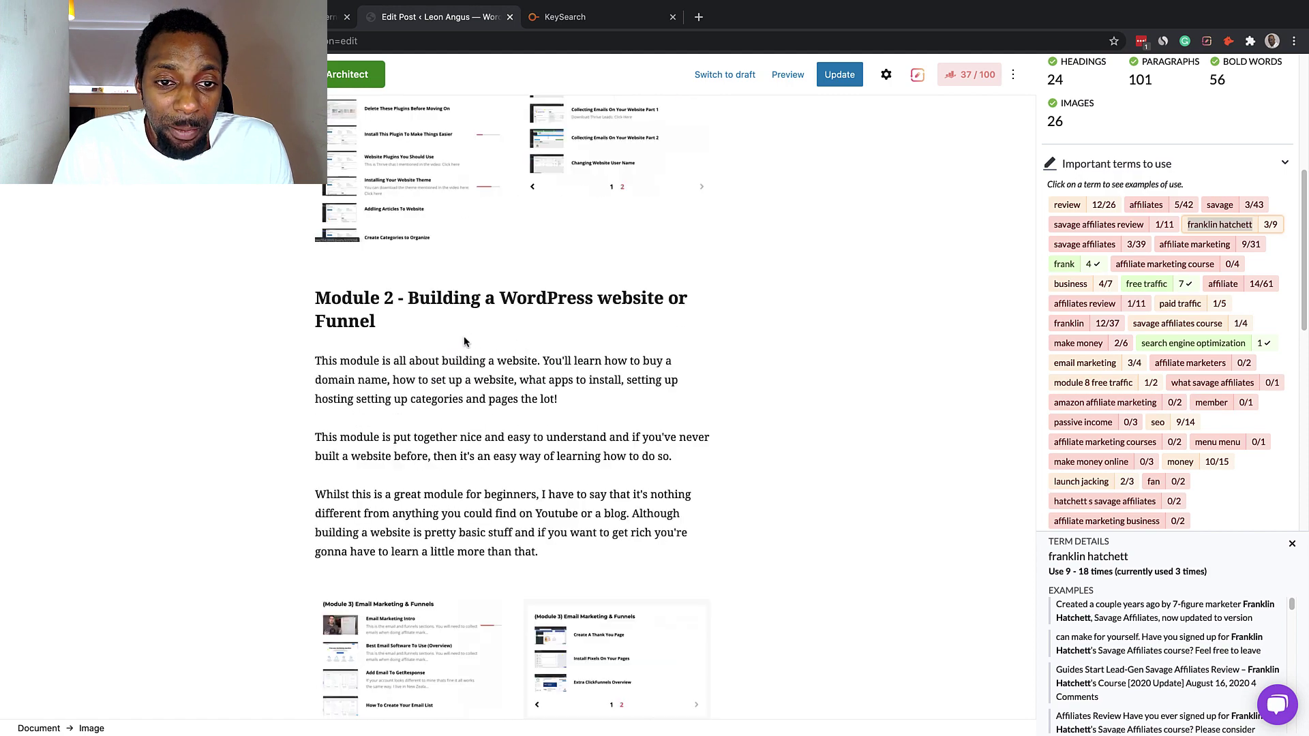
pyautogui.scroll(20, 464, 341)
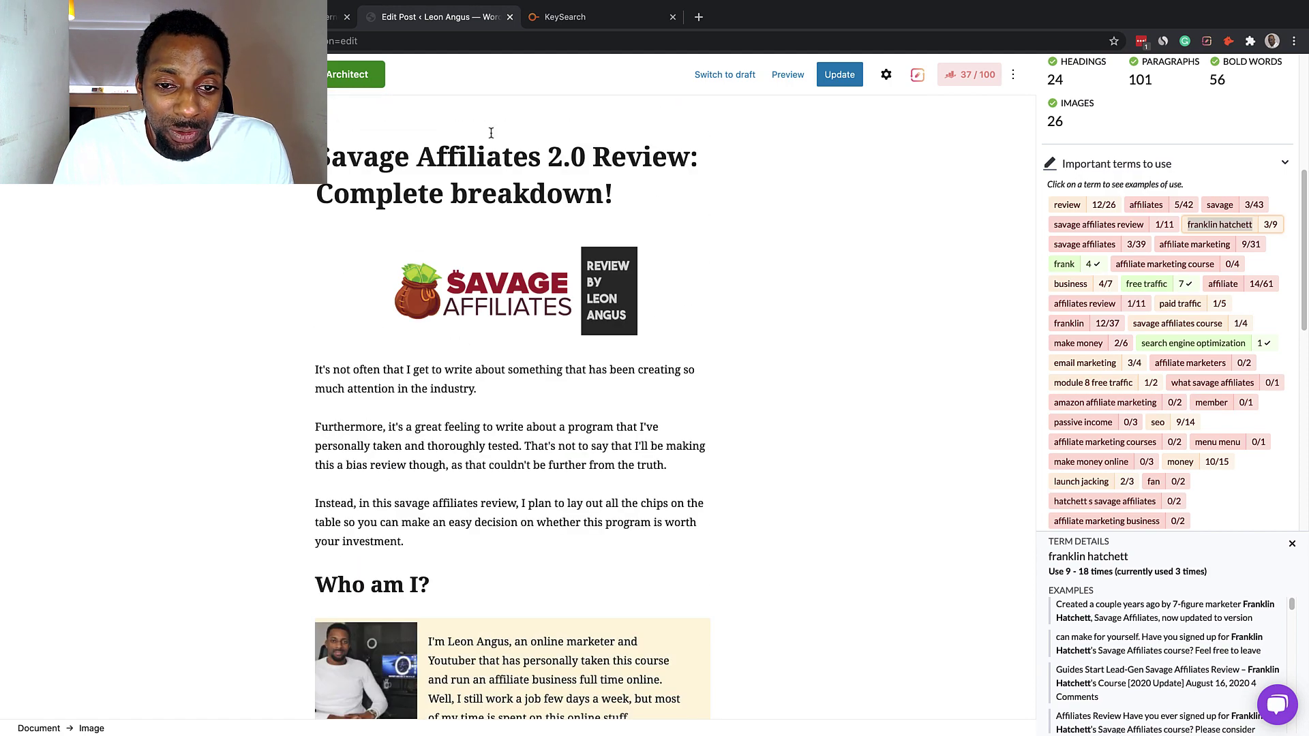
pyautogui.moveTo(436, 154); pyautogui.dragTo(678, 216)
pyautogui.scroll(-1, 655, 245)
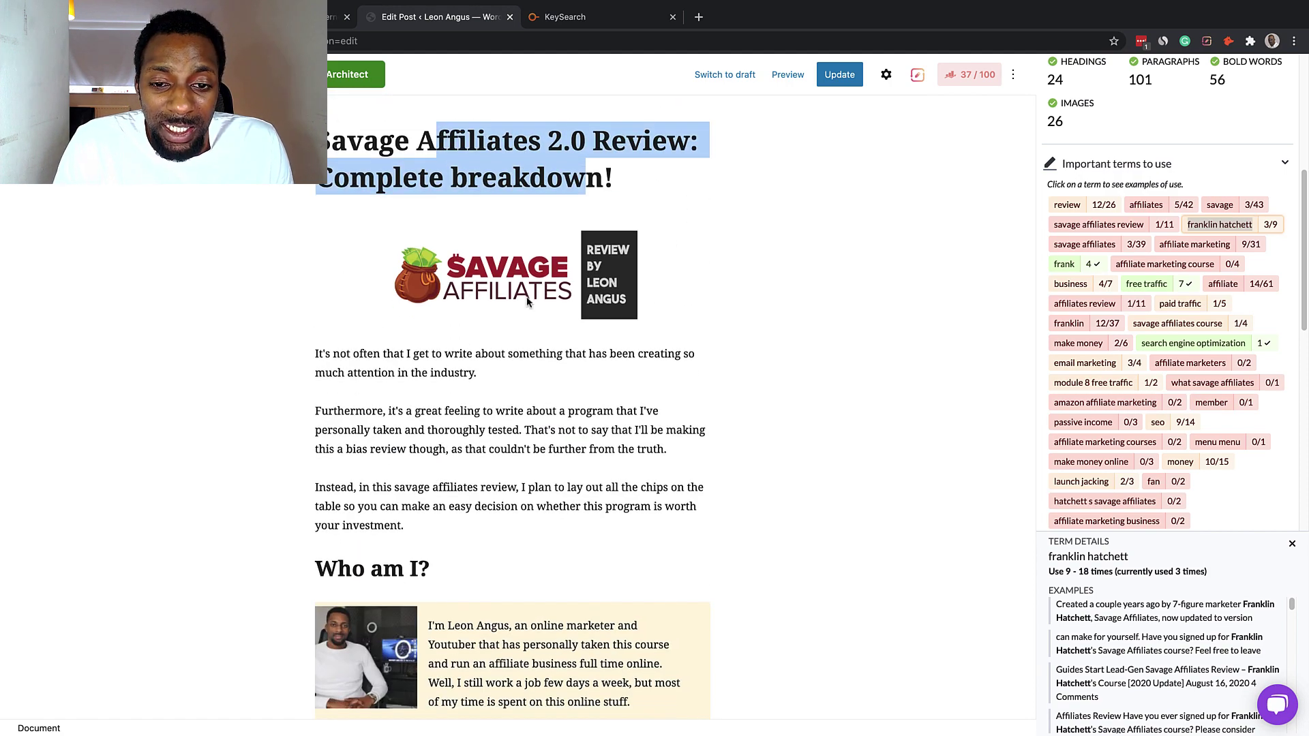
pyautogui.click(491, 307)
pyautogui.scroll(-3, 566, 385)
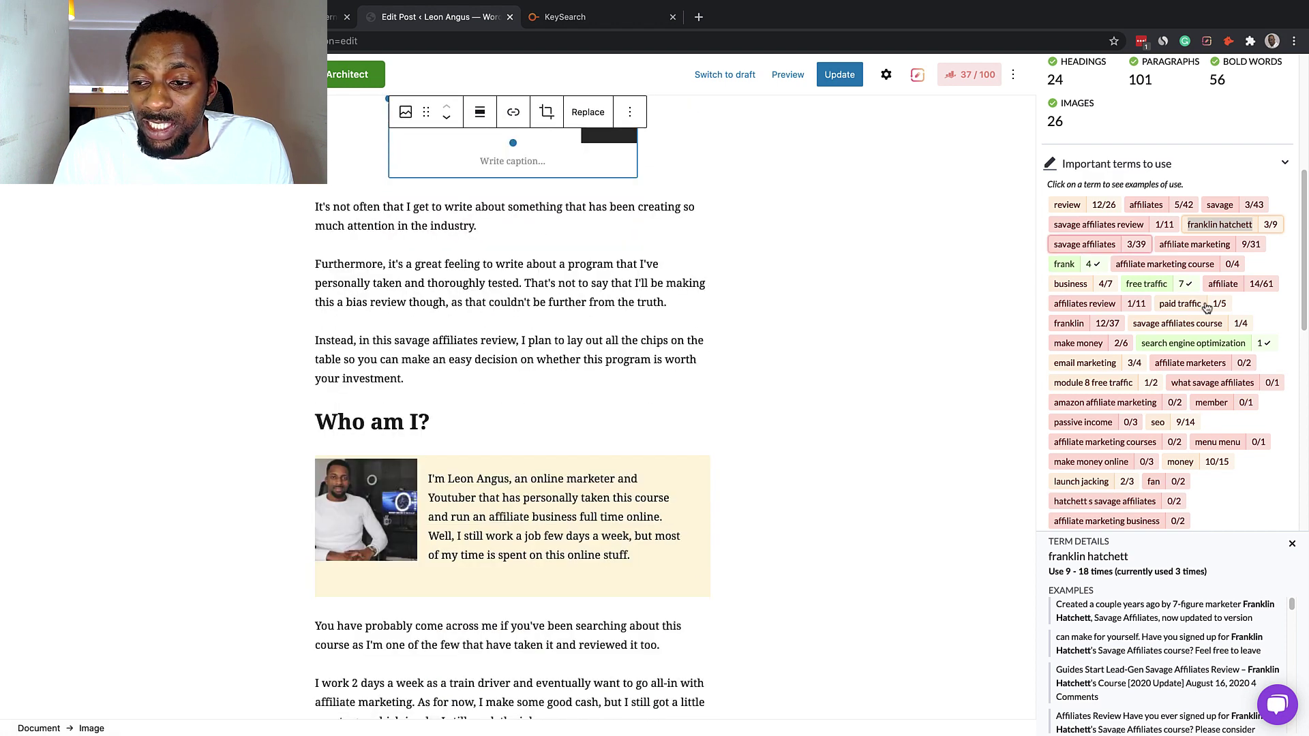
# Examine Surfer's important terms, content structure and content score, and close the term details
pyautogui.scroll(-10, 1175, 289)
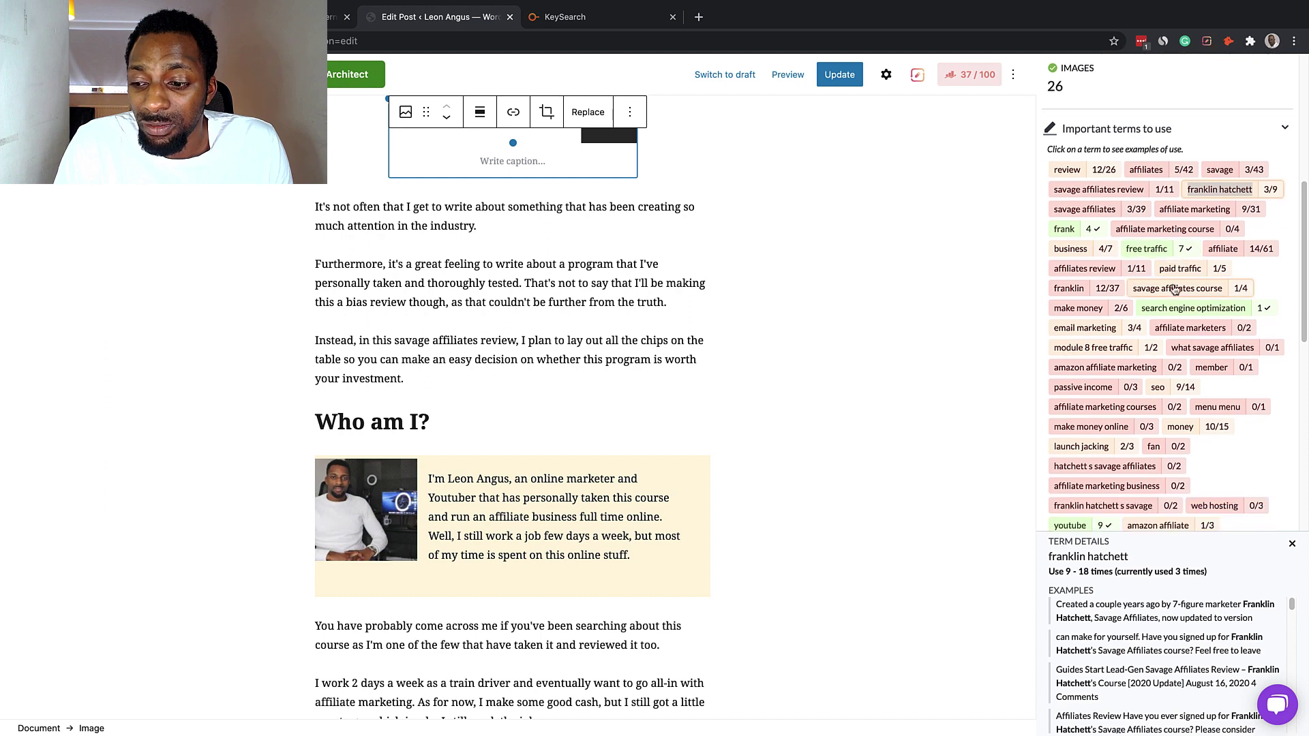
pyautogui.scroll(10, 1181, 293)
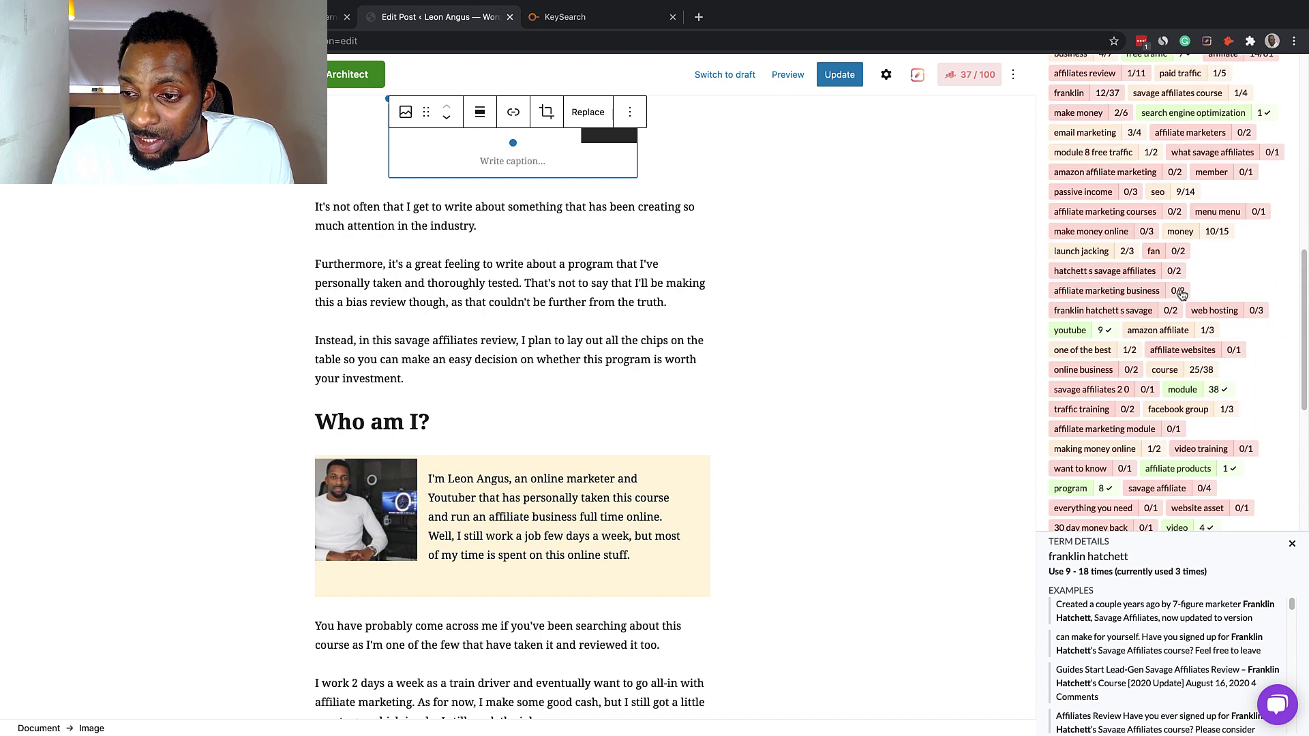
pyautogui.scroll(-3, 1152, 298)
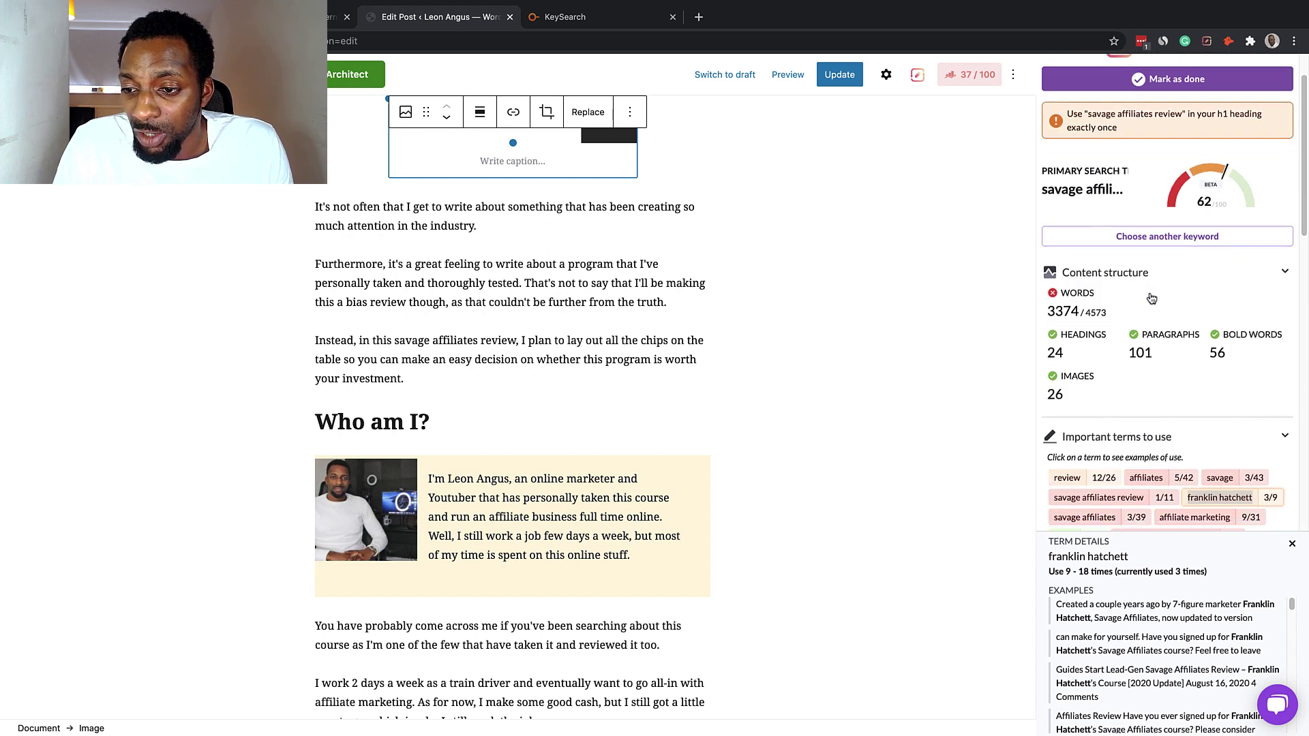
pyautogui.scroll(4, 1194, 340)
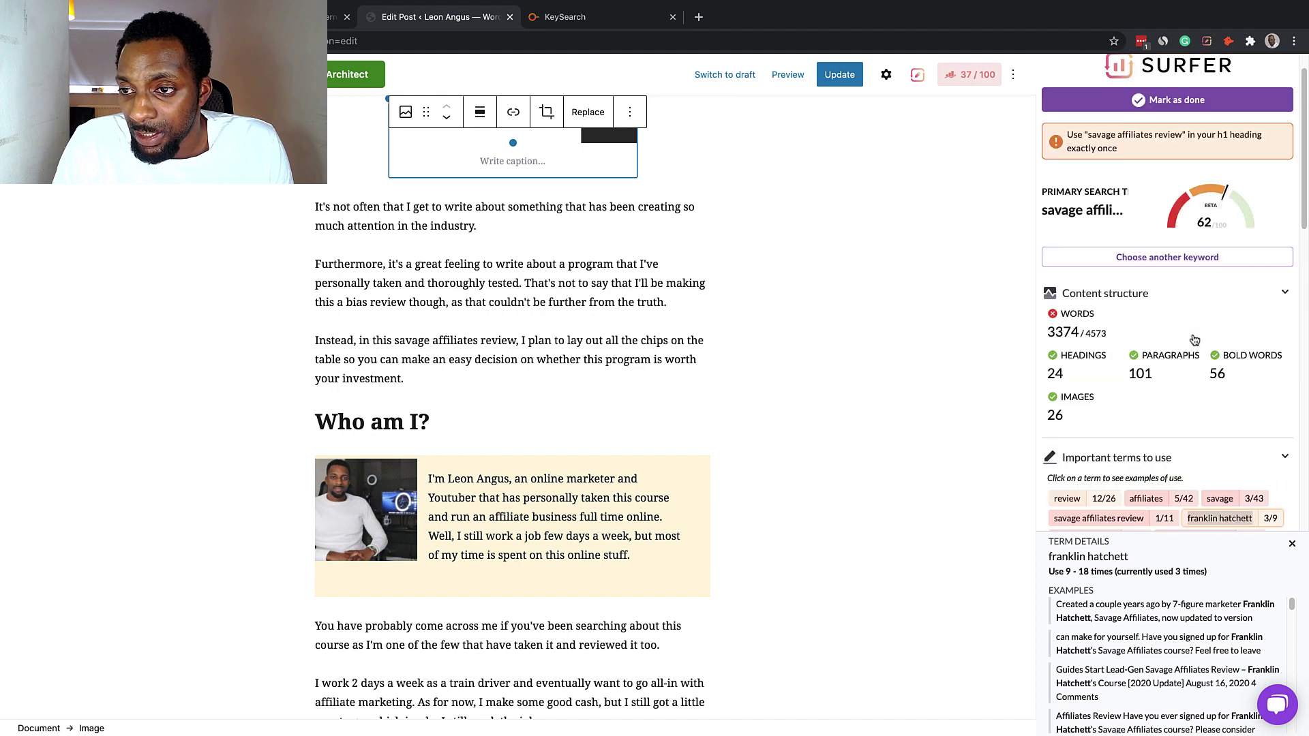
pyautogui.moveTo(1220, 232)
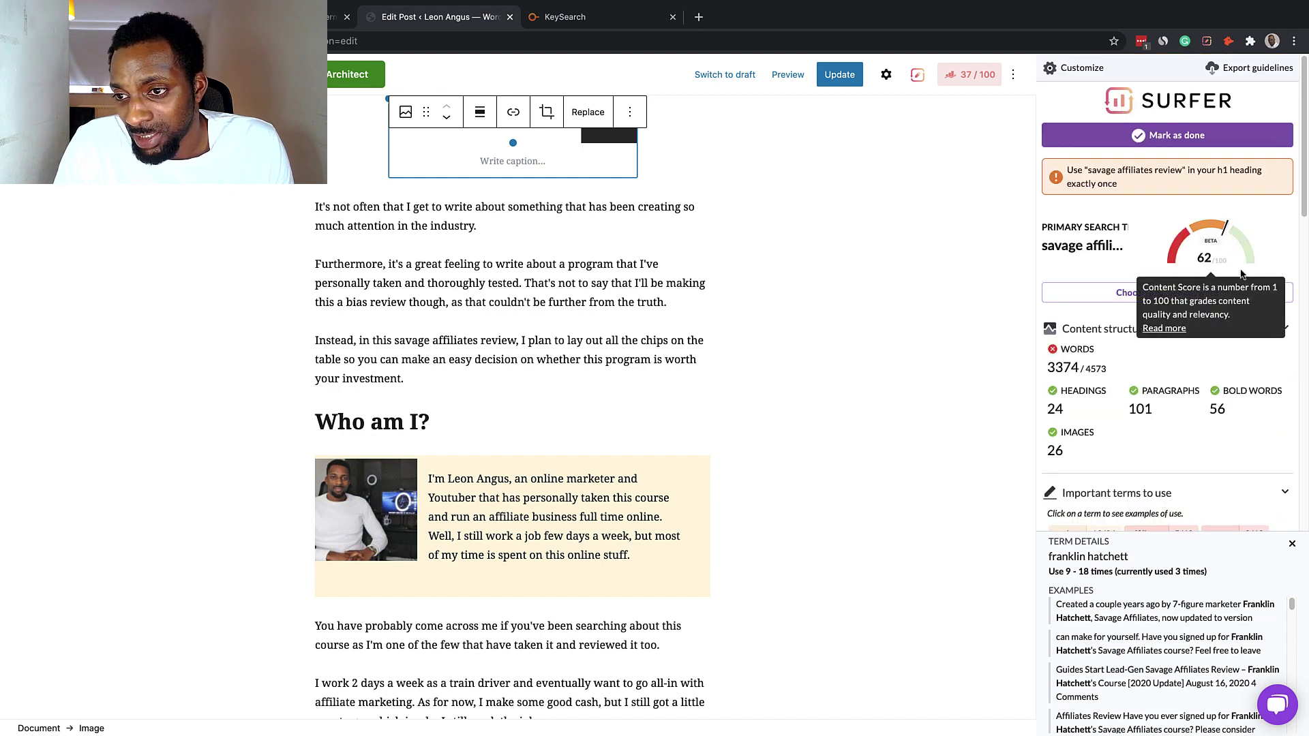
pyautogui.scroll(3, 842, 239)
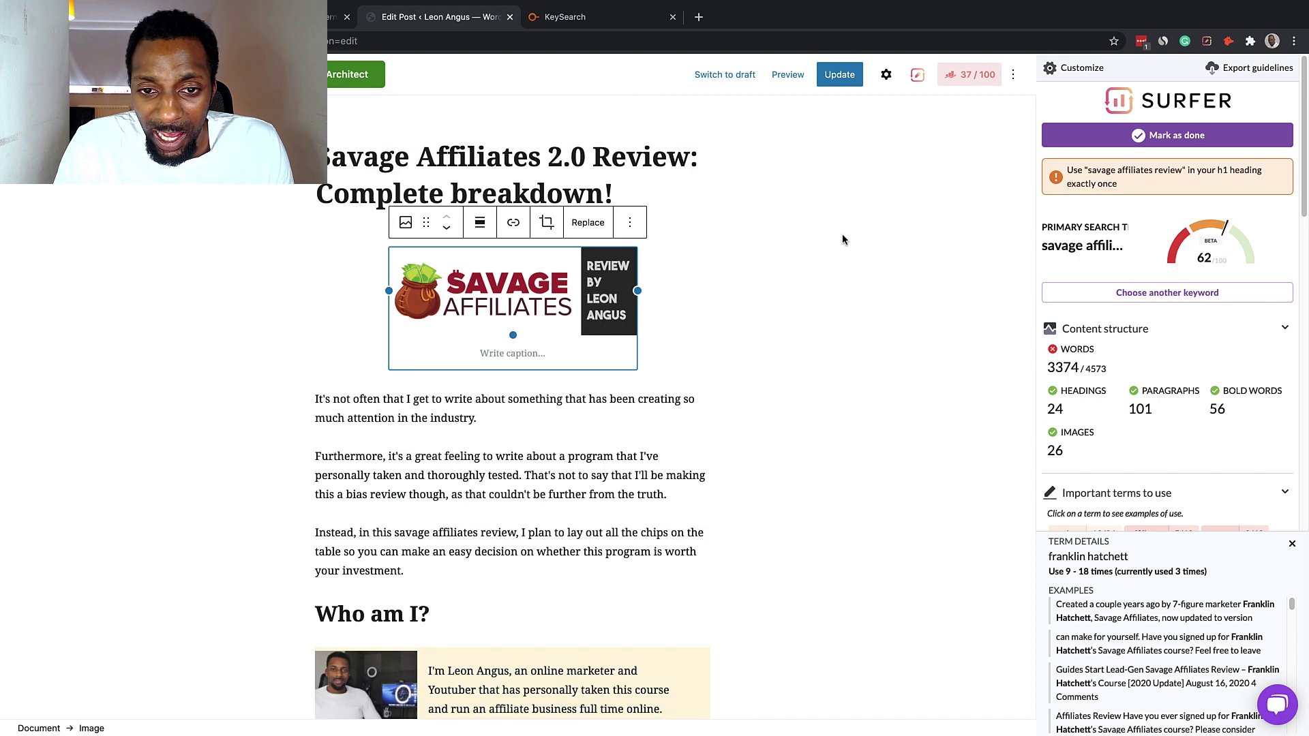
pyautogui.click(633, 185)
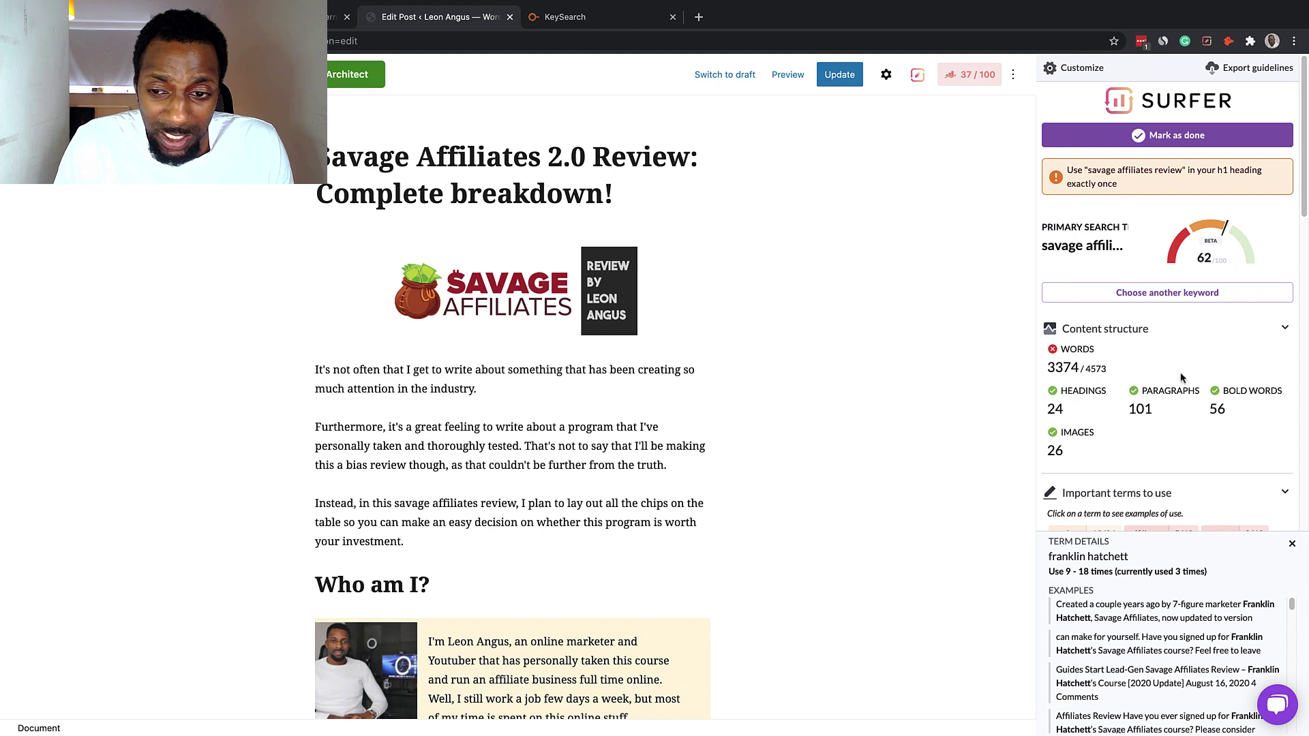
pyautogui.click(1292, 543)
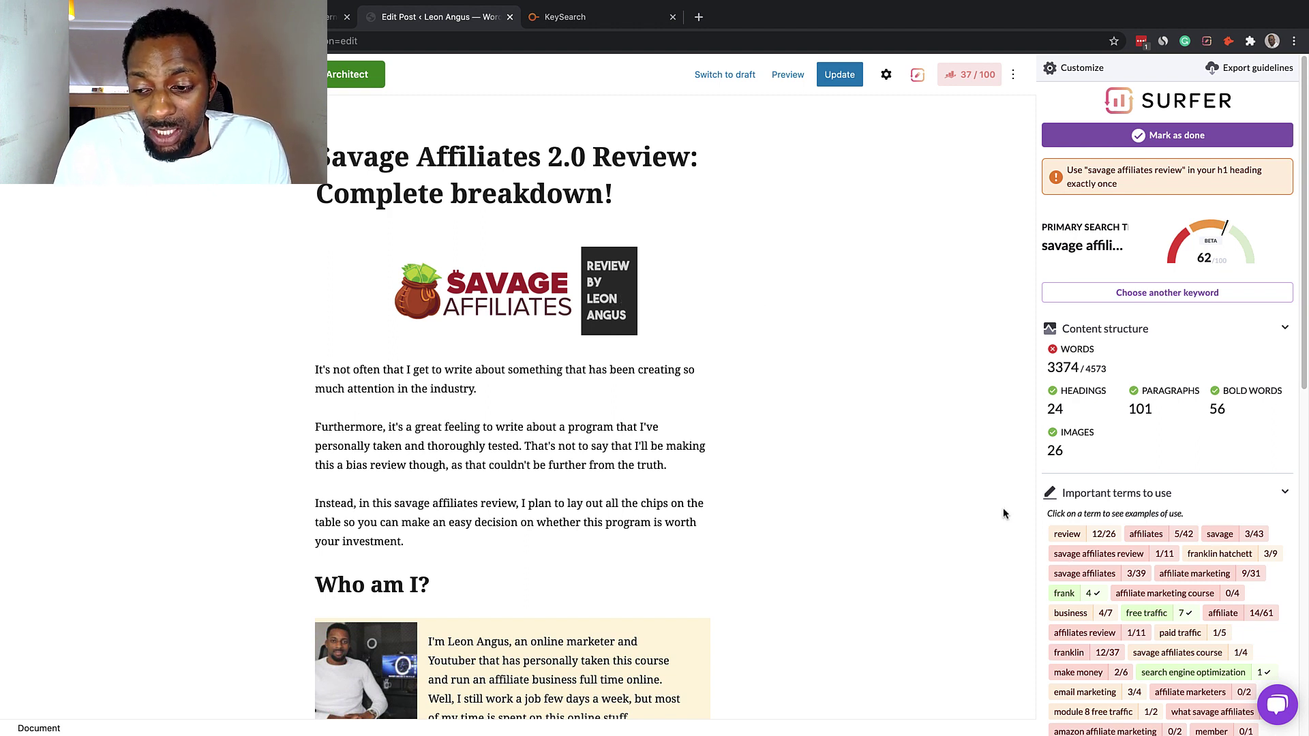
# Read from the introduction to "A few things you'll learn", and highlight "feeling to write about a pro" in the paragraph beginning "Furthermore"
pyautogui.scroll(-1, 790, 460)
pyautogui.click(702, 355)
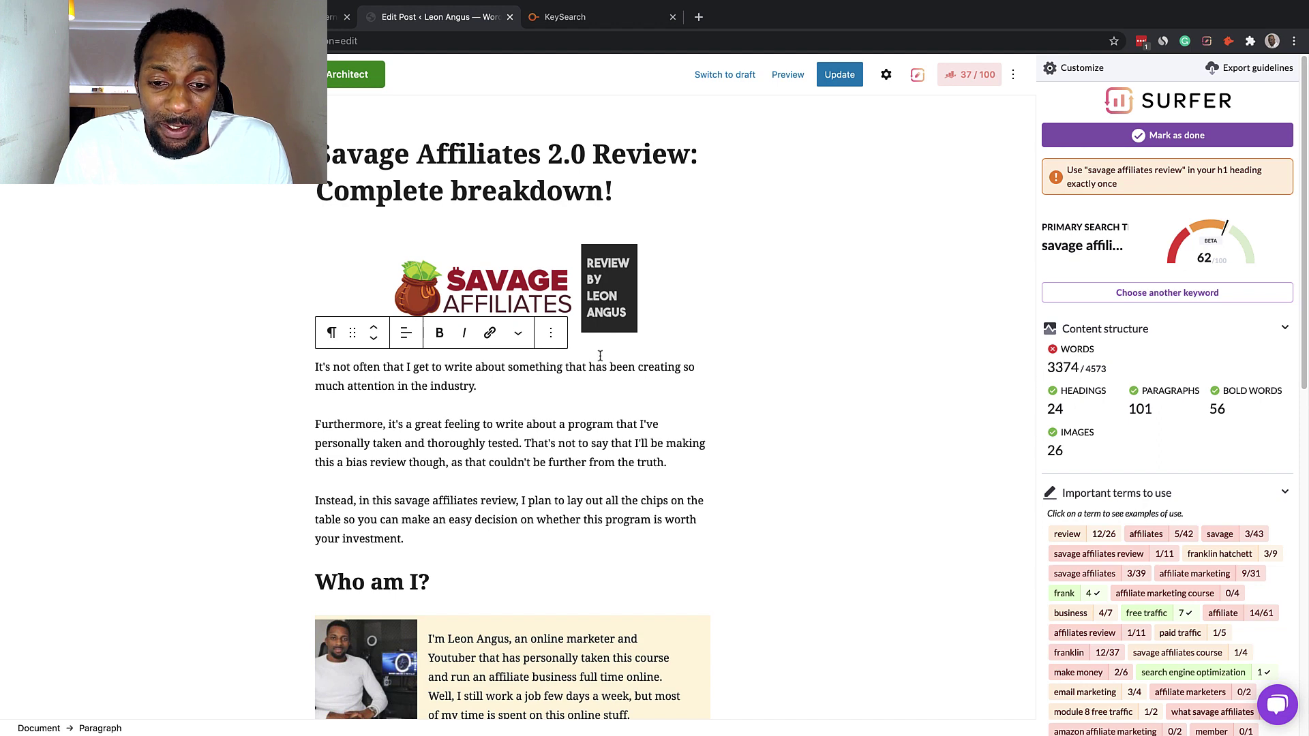
pyautogui.scroll(-1, 566, 357)
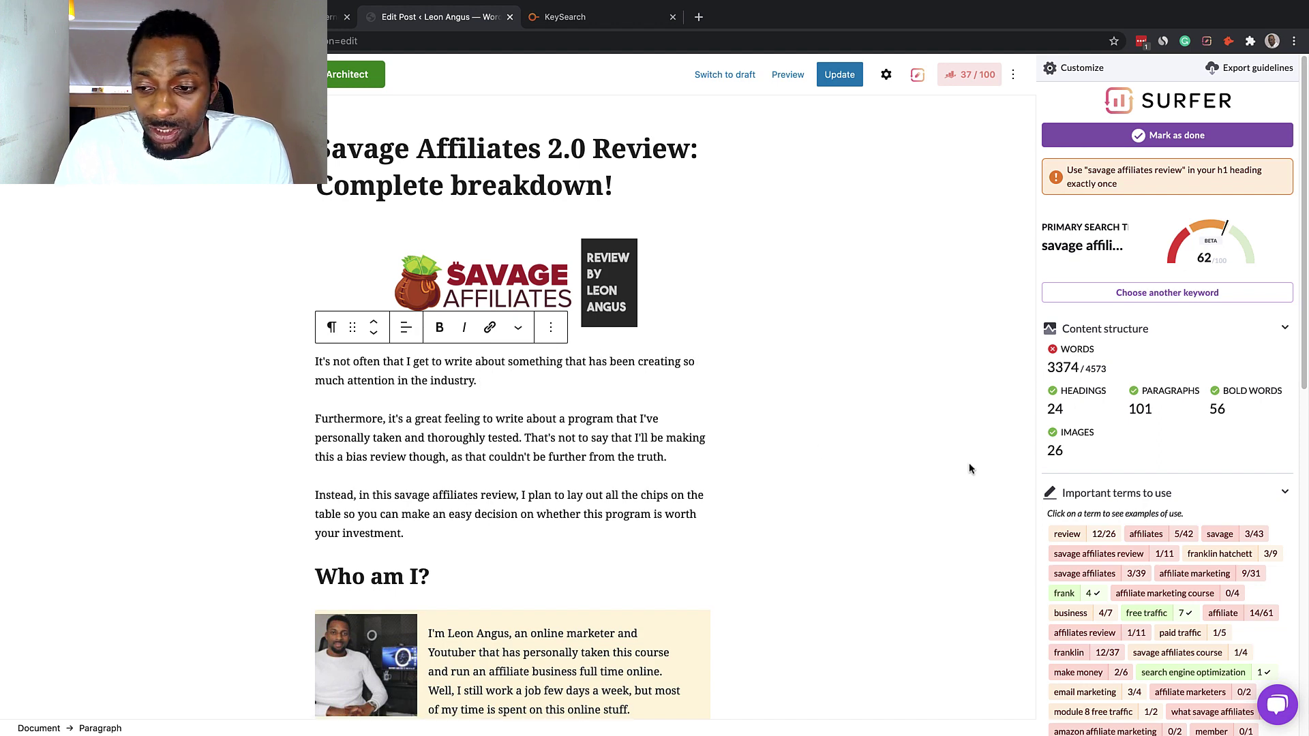
pyautogui.scroll(-1, 971, 469)
pyautogui.scroll(-10, 649, 351)
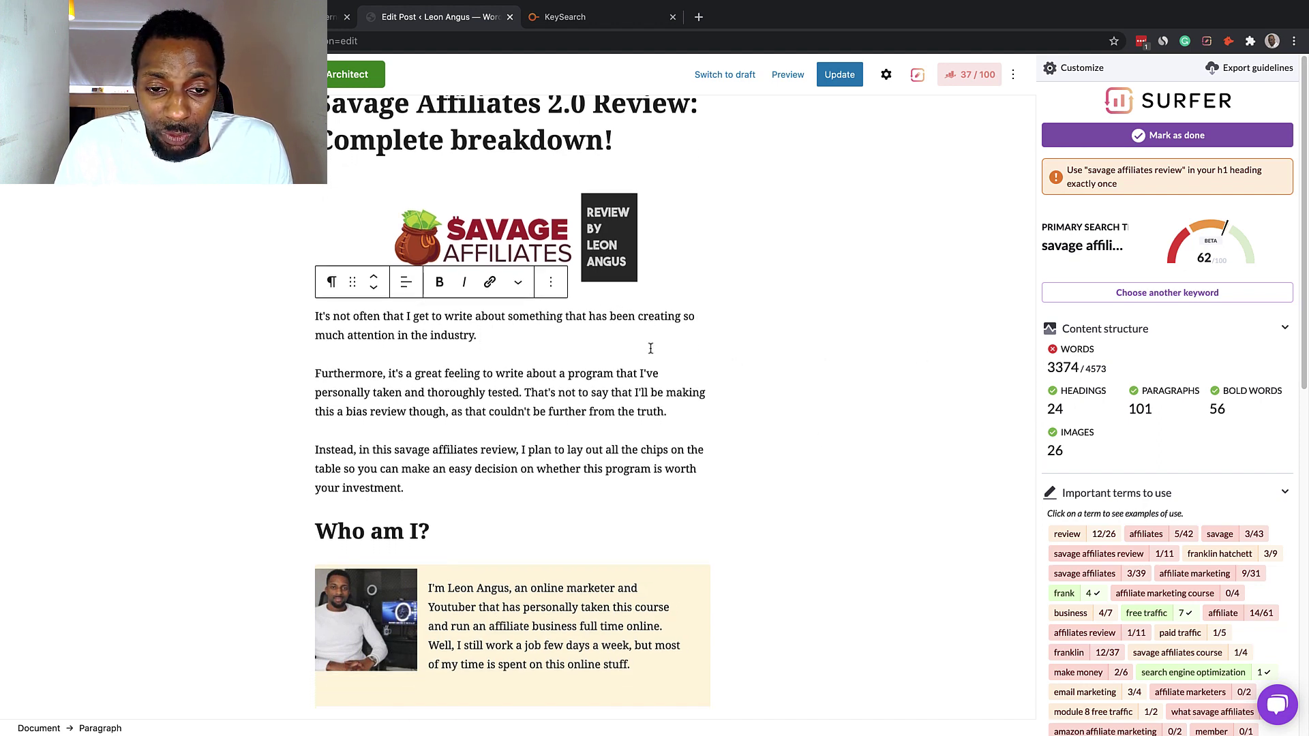
pyautogui.scroll(-15, 647, 365)
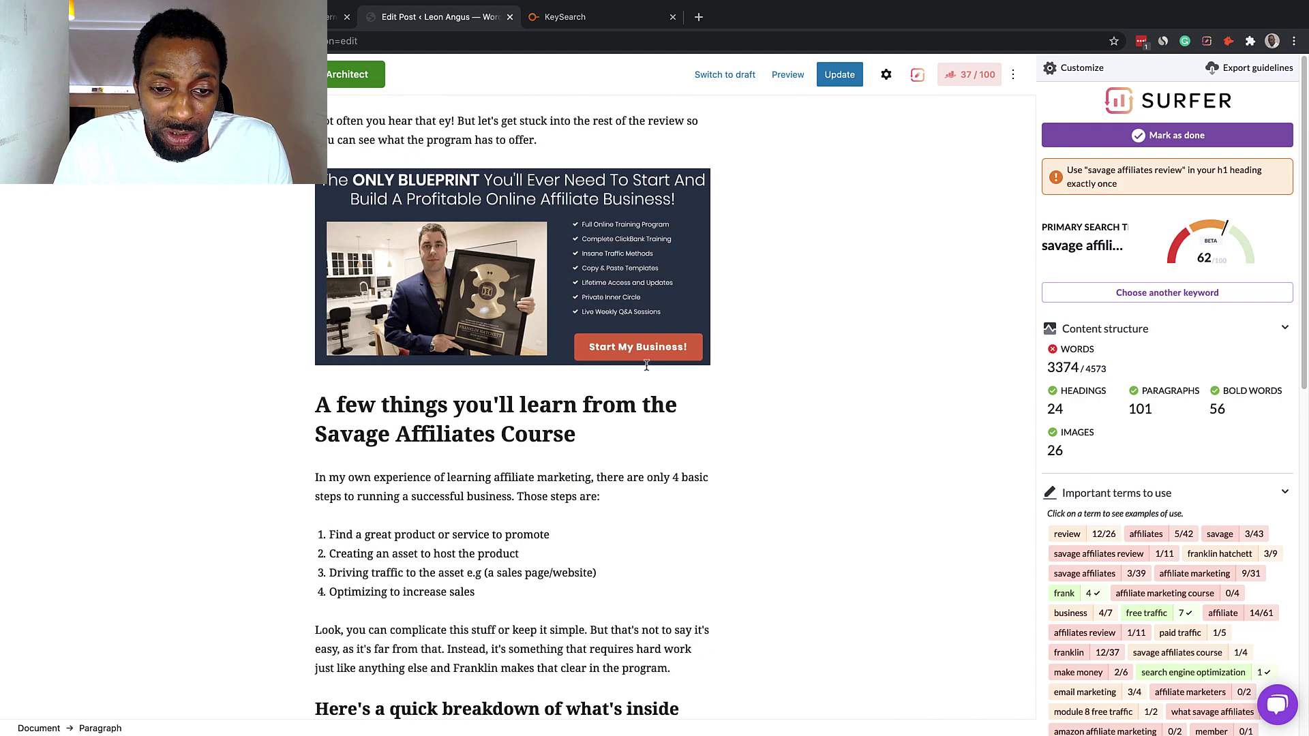
pyautogui.scroll(20, 646, 369)
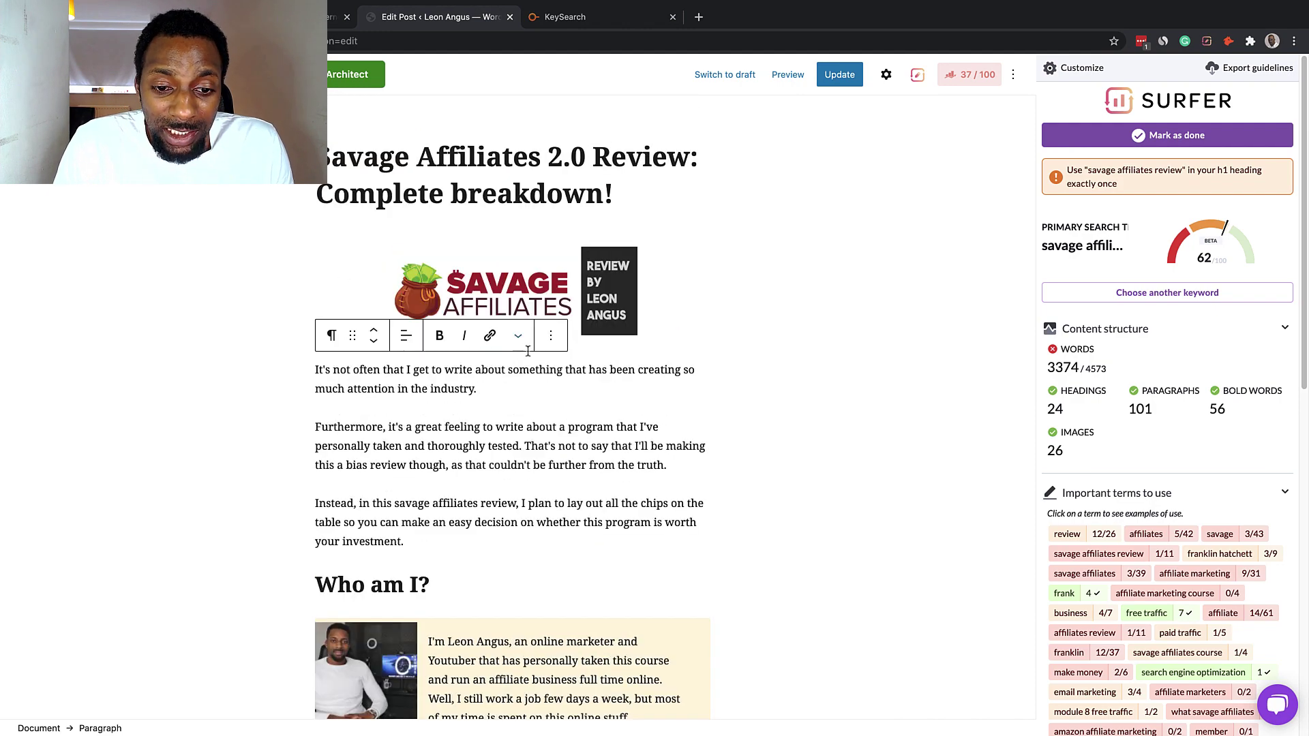
pyautogui.moveTo(447, 427); pyautogui.dragTo(575, 429)
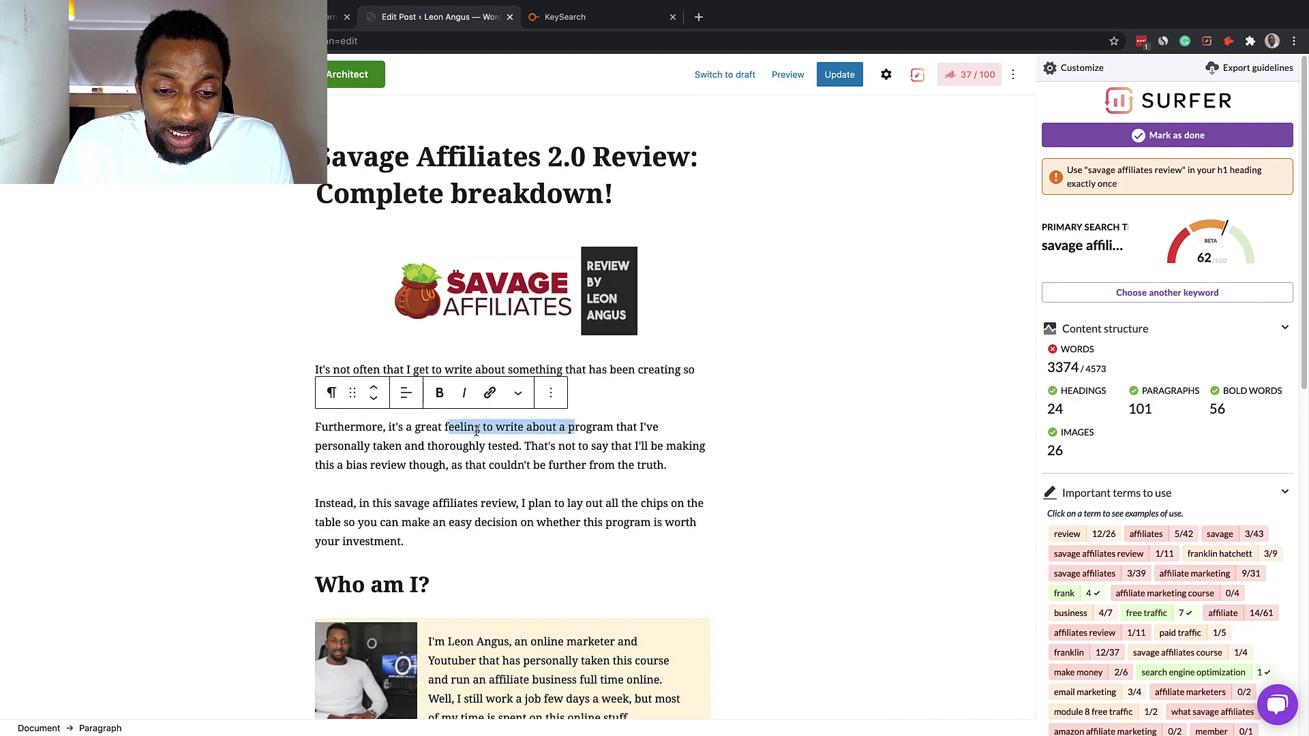
pyautogui.moveTo(445, 426); pyautogui.dragTo(584, 426)
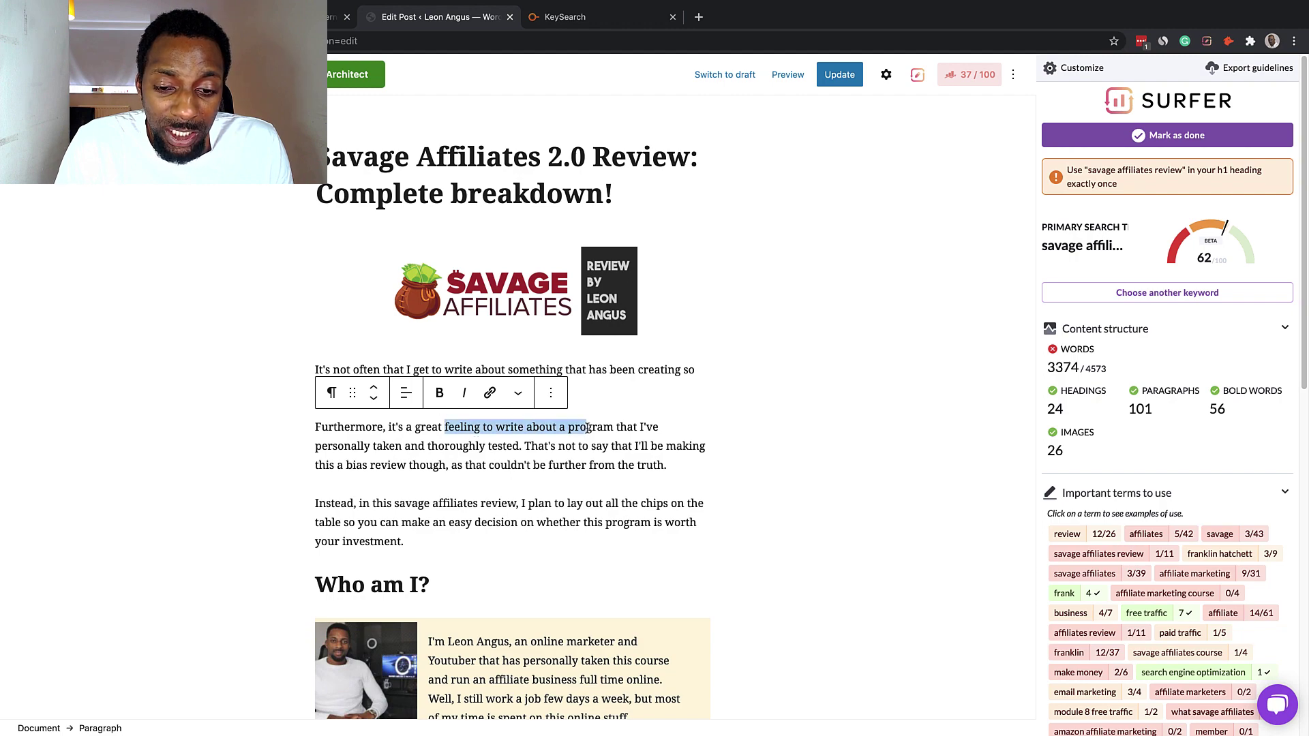
# Examine the section headings, highlighting "Choosing Affiliate products to promote" in the Module 1 heading and part of the "Watch my video review" heading
pyautogui.scroll(-20, 588, 427)
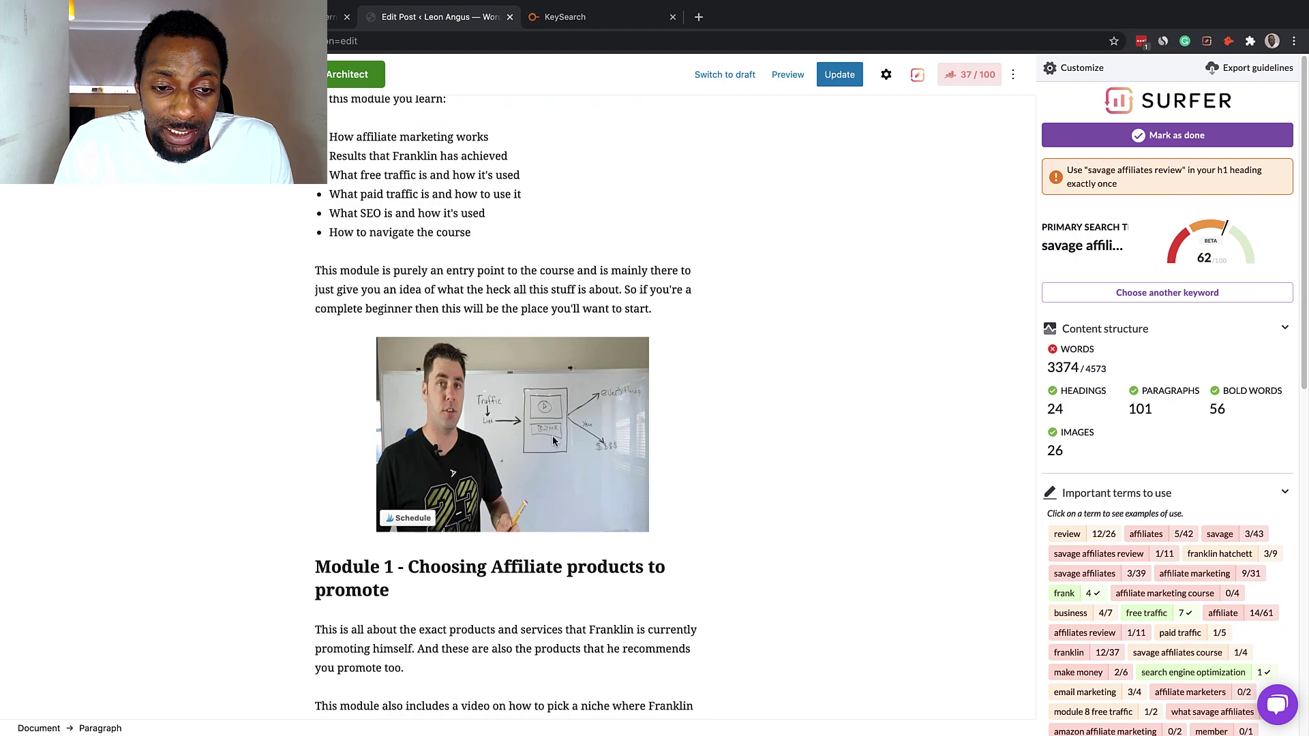
pyautogui.scroll(-6, 506, 337)
pyautogui.moveTo(411, 129); pyautogui.dragTo(394, 151)
pyautogui.scroll(1, 576, 361)
pyautogui.scroll(1, 574, 368)
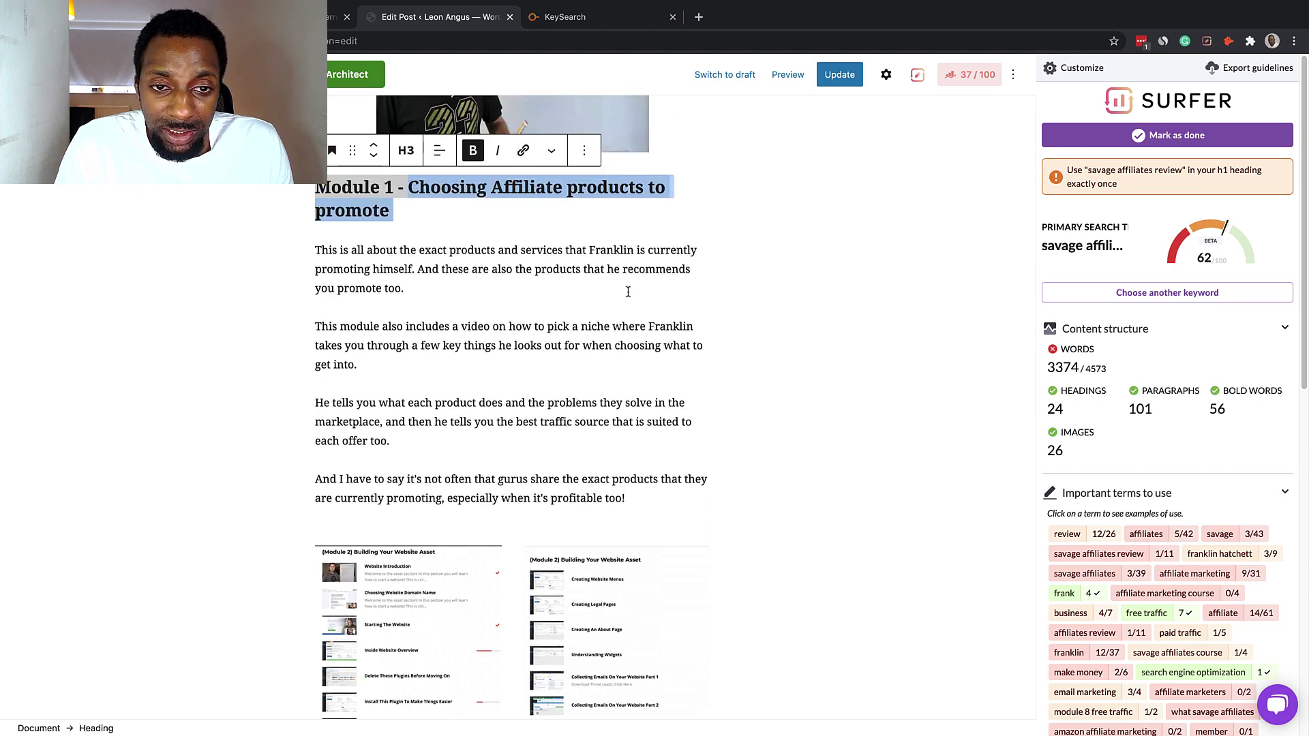
pyautogui.scroll(15, 483, 208)
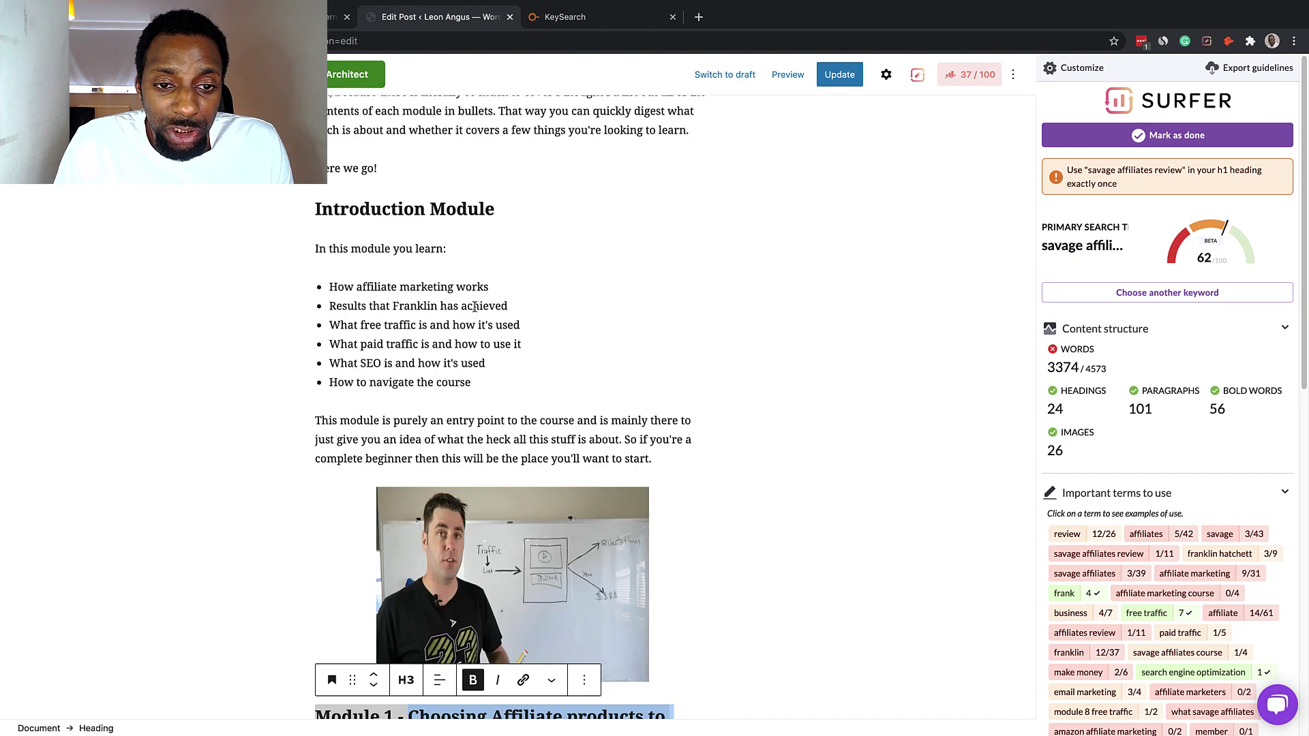
pyautogui.scroll(6, 475, 309)
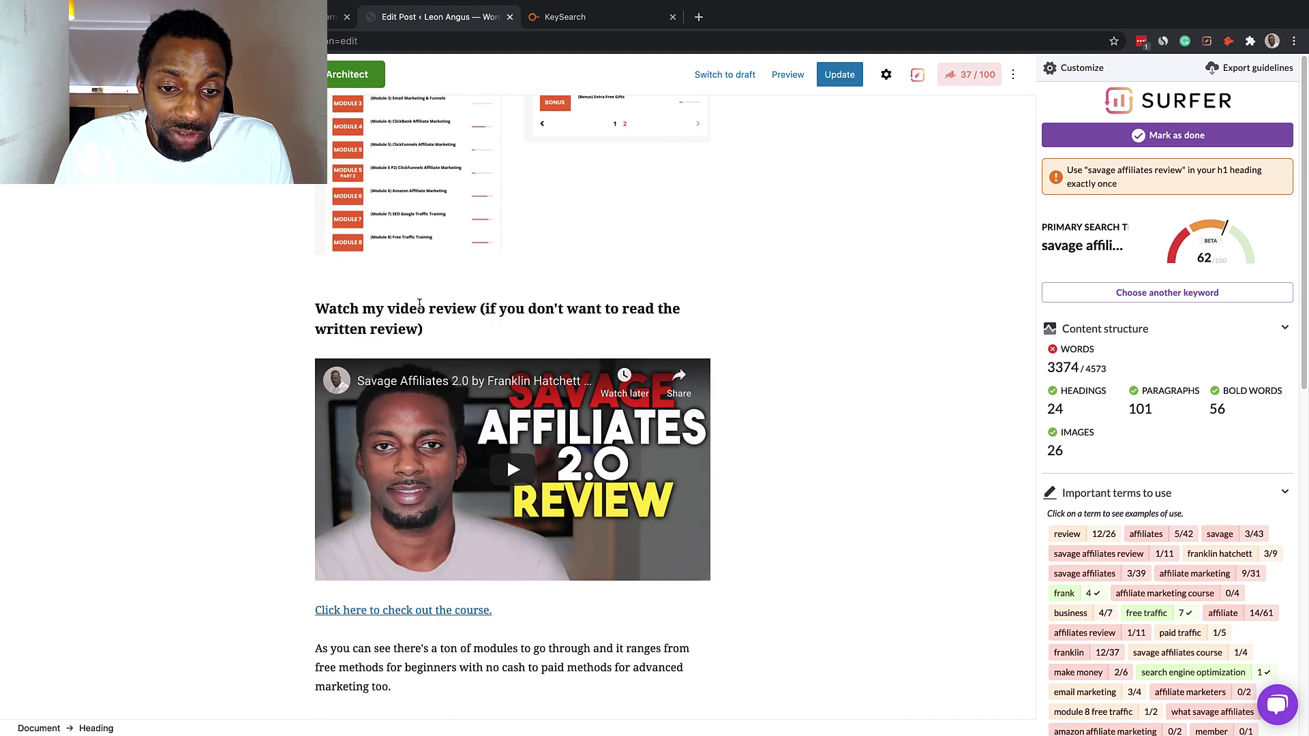
pyautogui.moveTo(420, 304); pyautogui.dragTo(554, 304)
pyautogui.scroll(10, 565, 339)
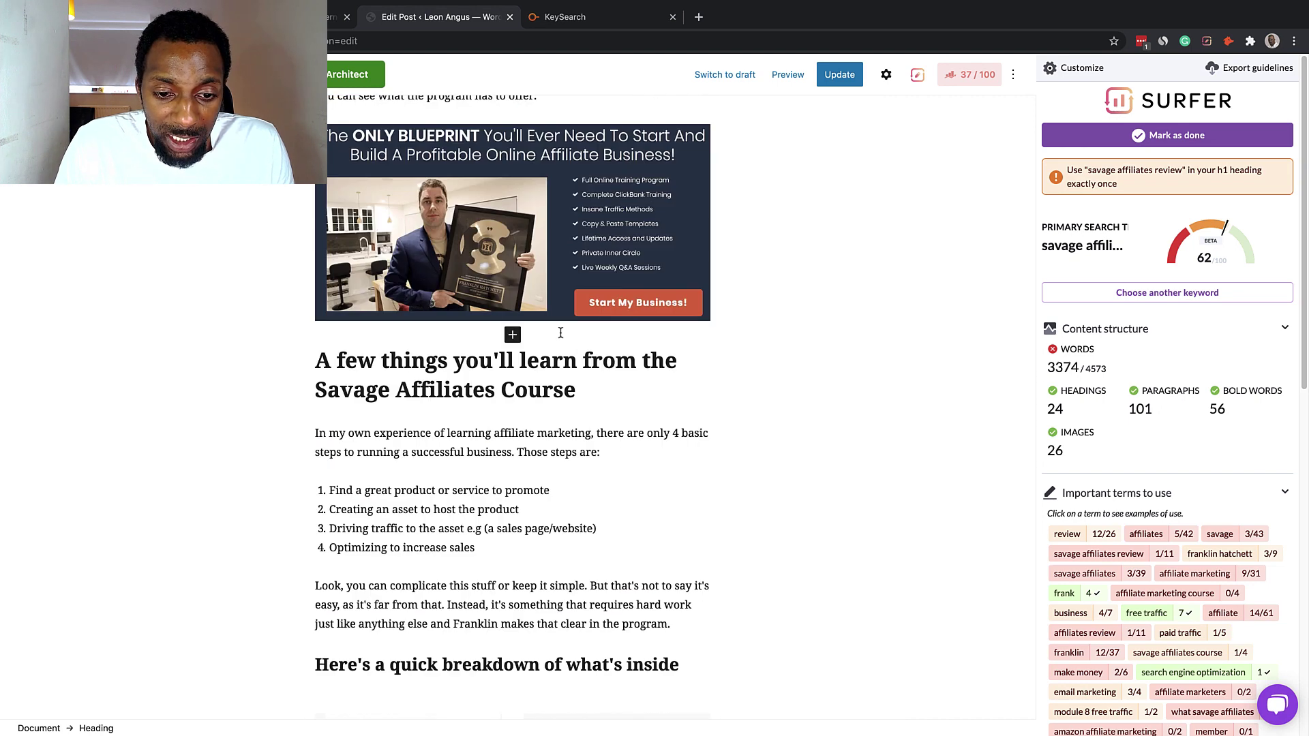
# Check the heading level of "A few things you'll learn from the Savage Affiliates Course", highlighting its text from "things" to the end
pyautogui.scroll(-2, 337, 254)
pyautogui.click(336, 254)
pyautogui.hotkey('ctrl', 'a')
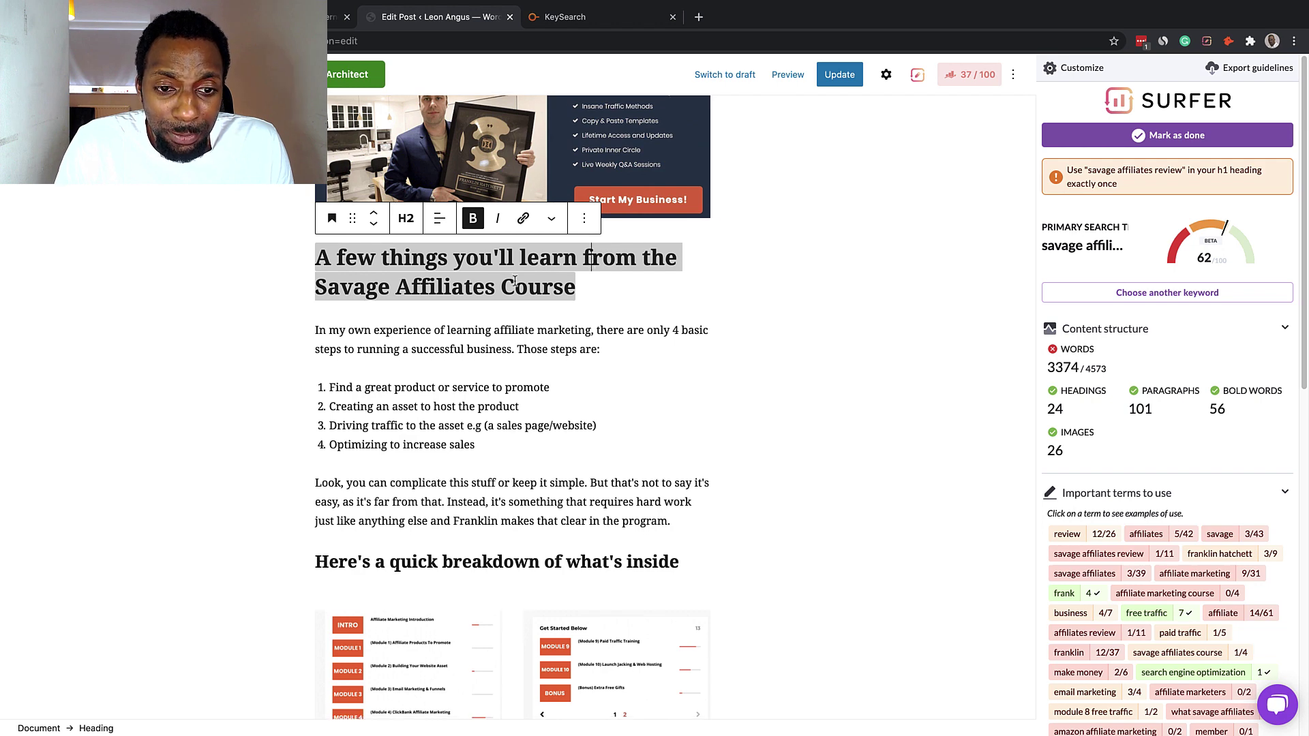
pyautogui.scroll(-1, 417, 263)
pyautogui.moveTo(372, 254); pyautogui.dragTo(587, 290)
pyautogui.scroll(-2, 477, 375)
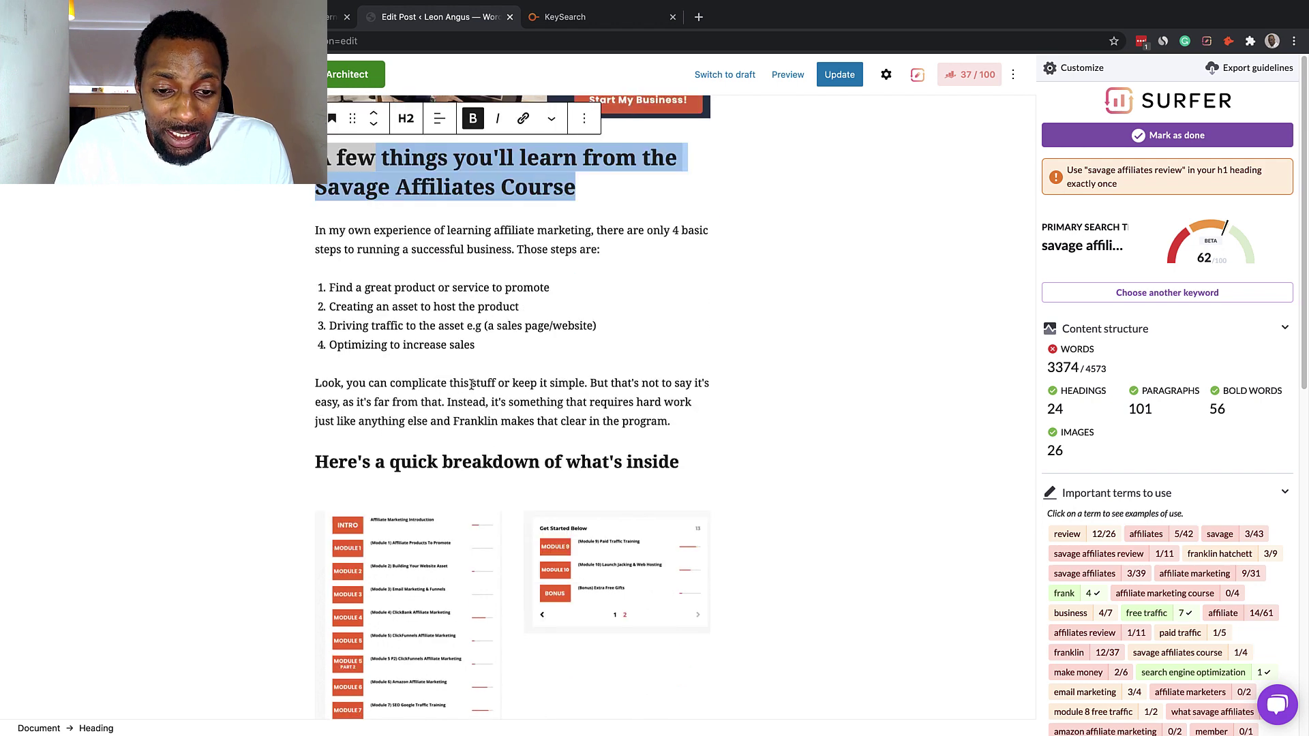
# Check the heading level of "Here's a quick breakdown of what's inside", highlighting part of its text
pyautogui.moveTo(390, 461); pyautogui.dragTo(615, 461)
pyautogui.scroll(-3, 598, 464)
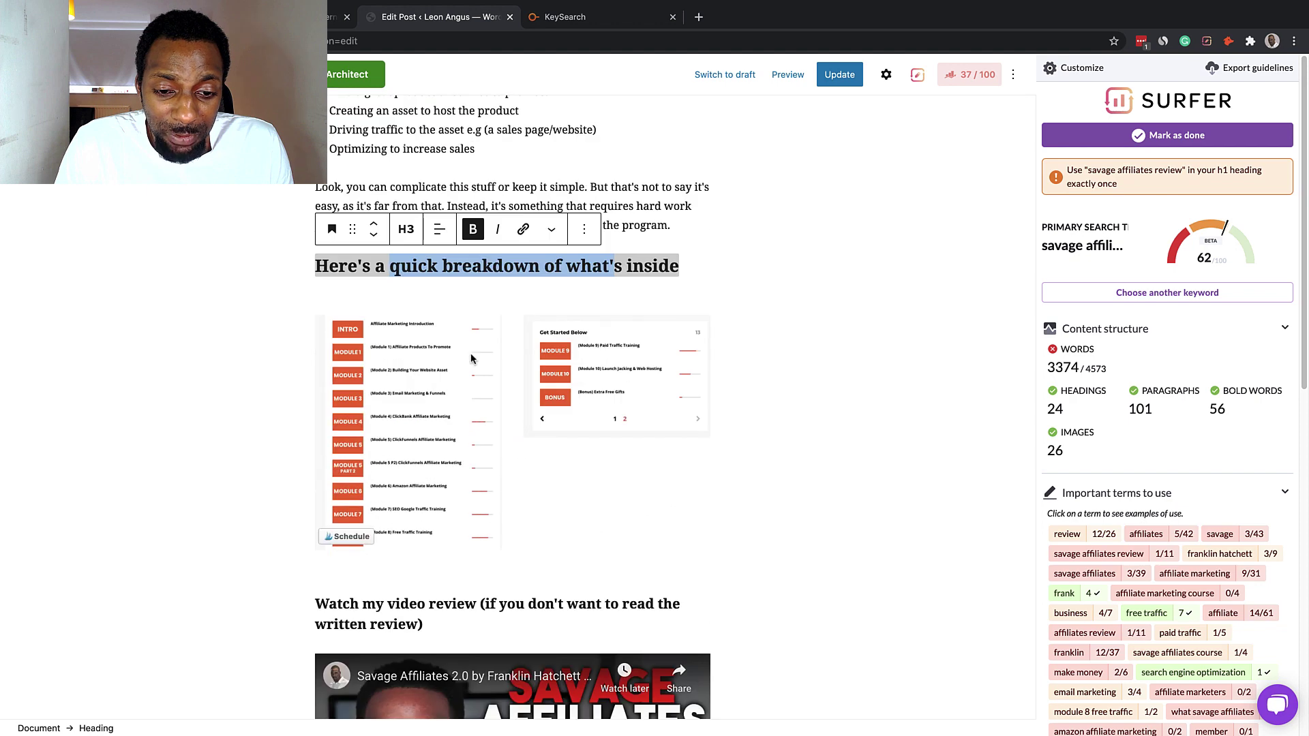
pyautogui.moveTo(375, 266); pyautogui.dragTo(555, 267)
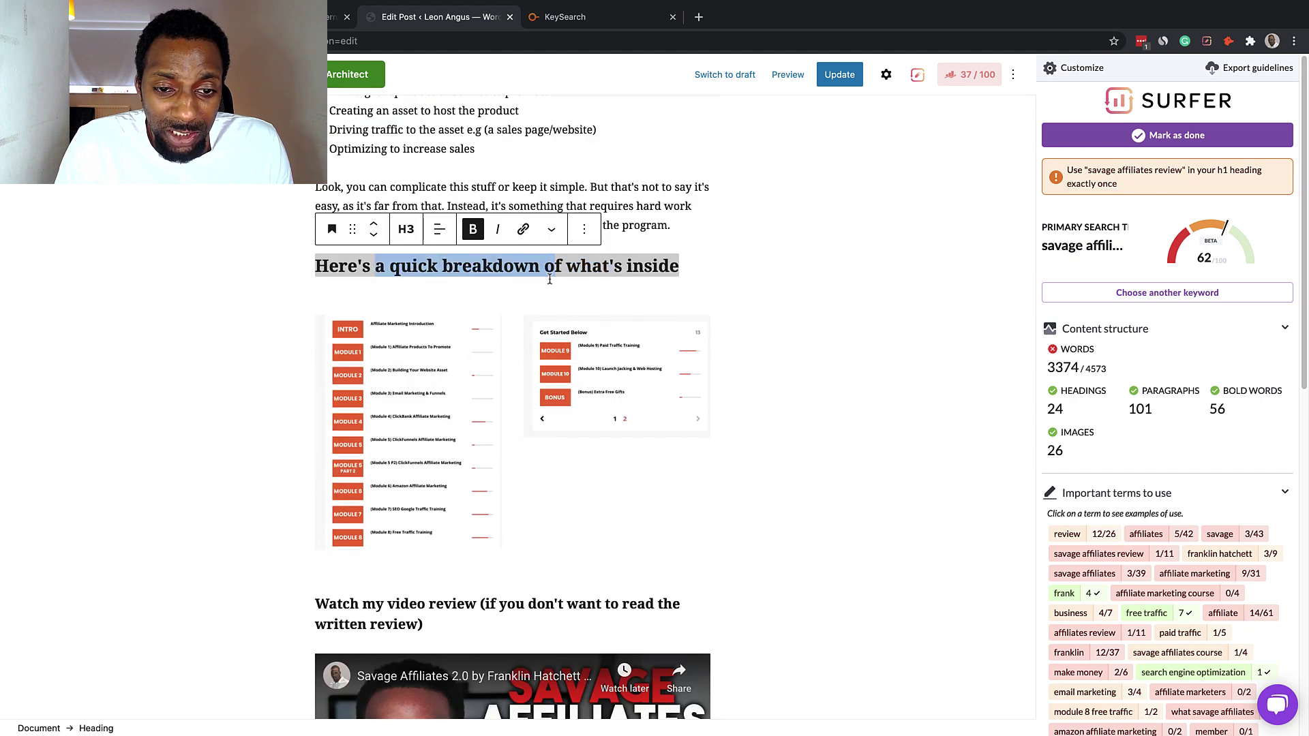
pyautogui.scroll(-1, 555, 267)
# Compare the heading levels of "Watch my video review" and "Here's a quick breakdown of what's inside", highlighting part of each
pyautogui.click(425, 521)
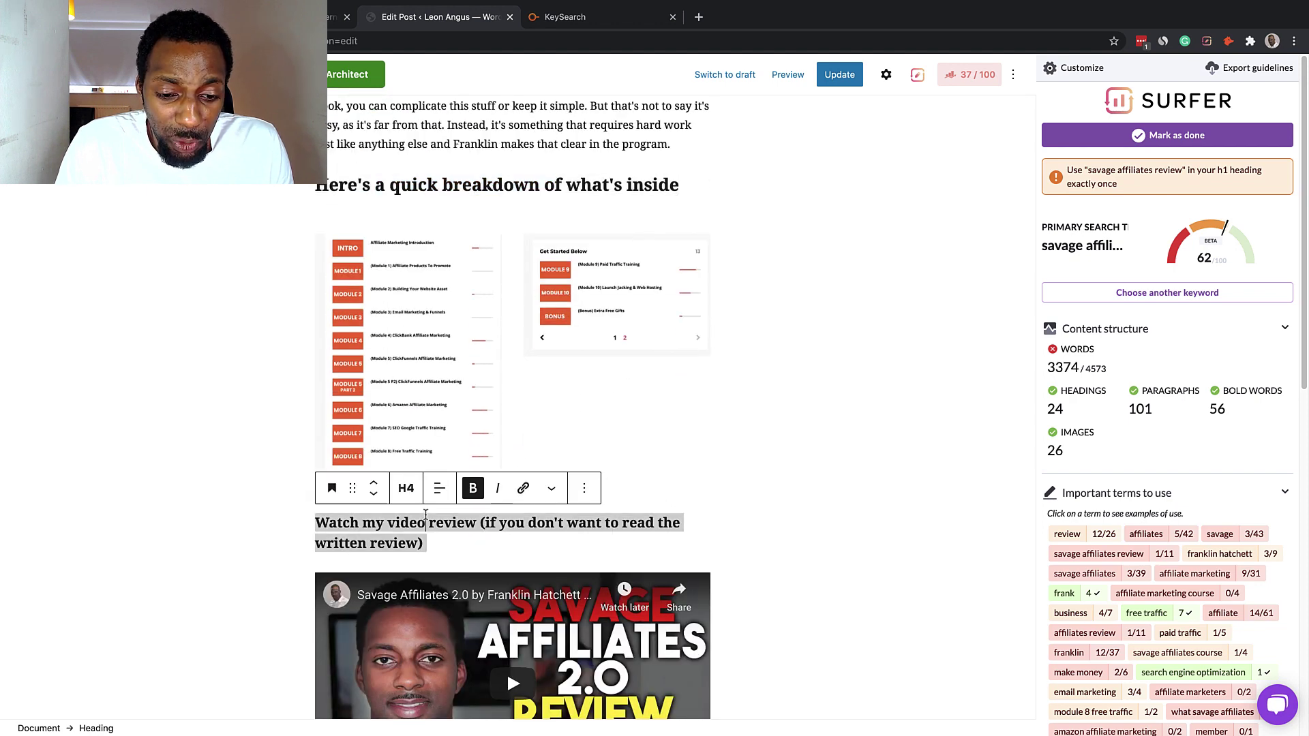
pyautogui.scroll(-2, 522, 450)
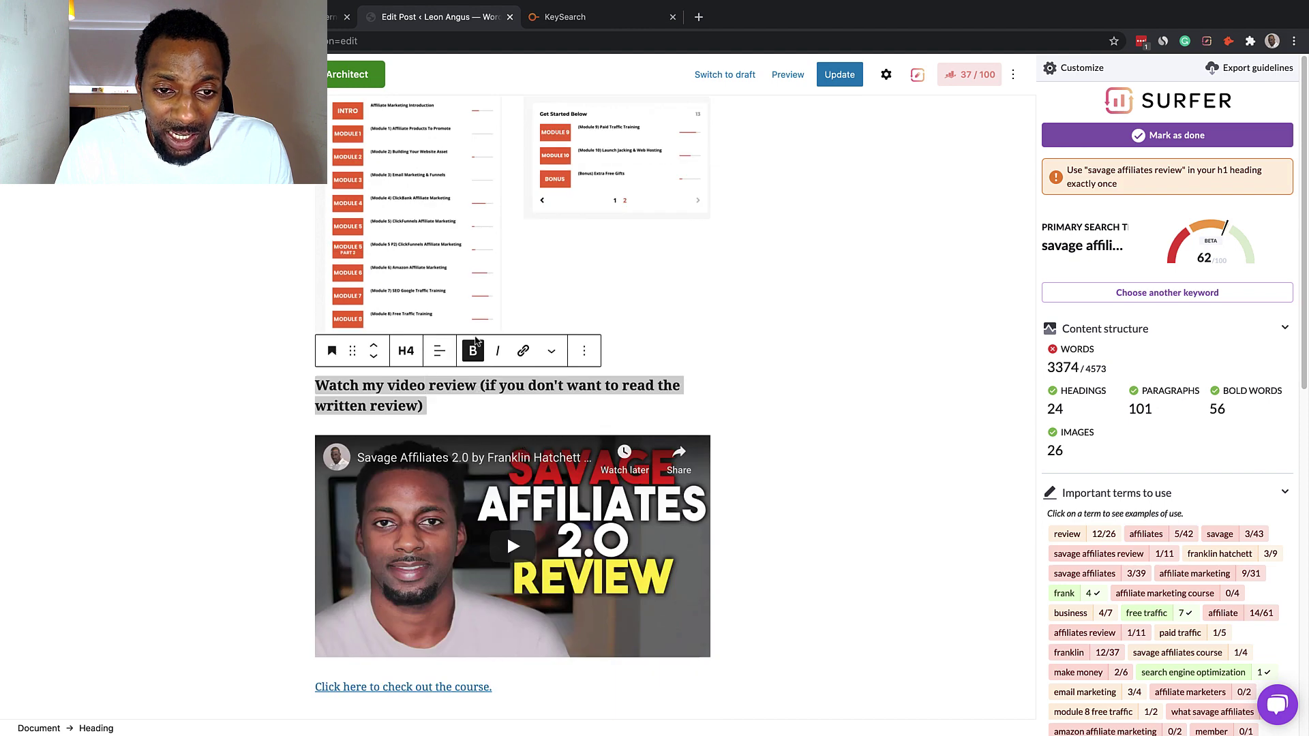
pyautogui.scroll(2, 476, 341)
pyautogui.click(452, 174)
pyautogui.moveTo(482, 168); pyautogui.dragTo(594, 171)
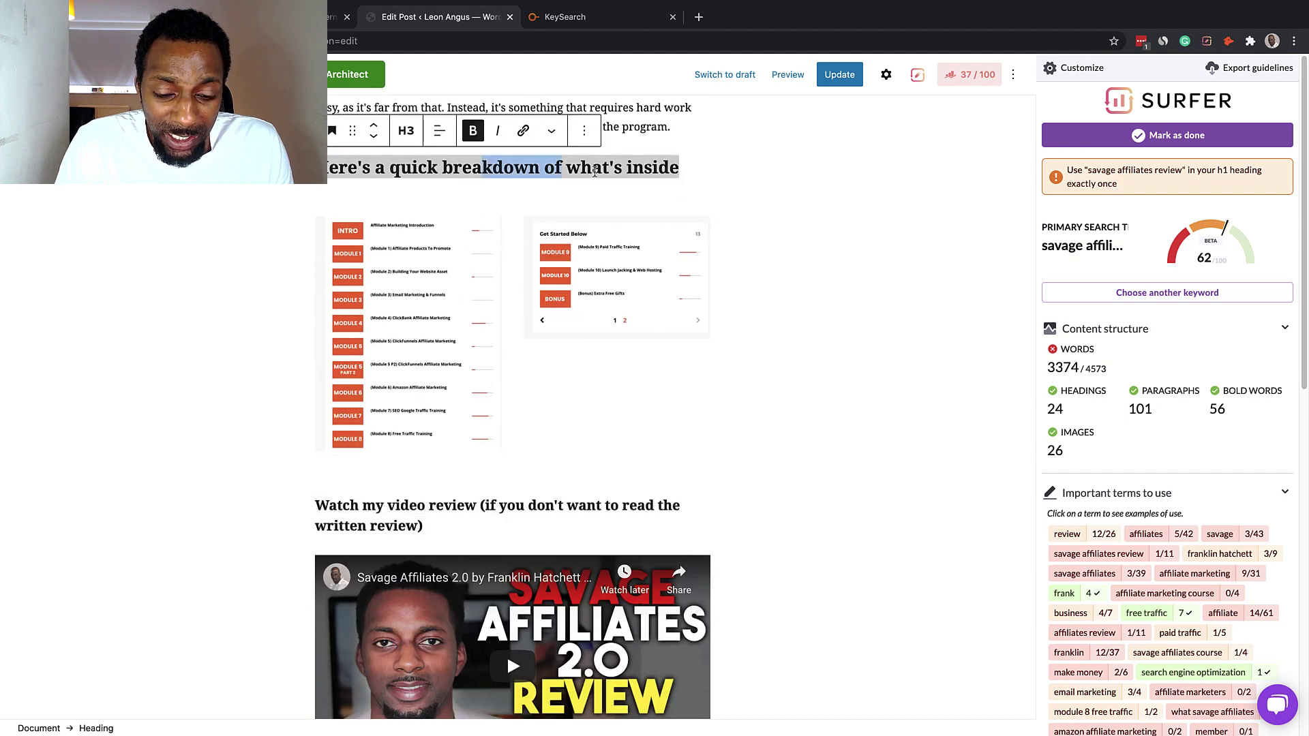
pyautogui.moveTo(387, 508); pyautogui.dragTo(490, 522)
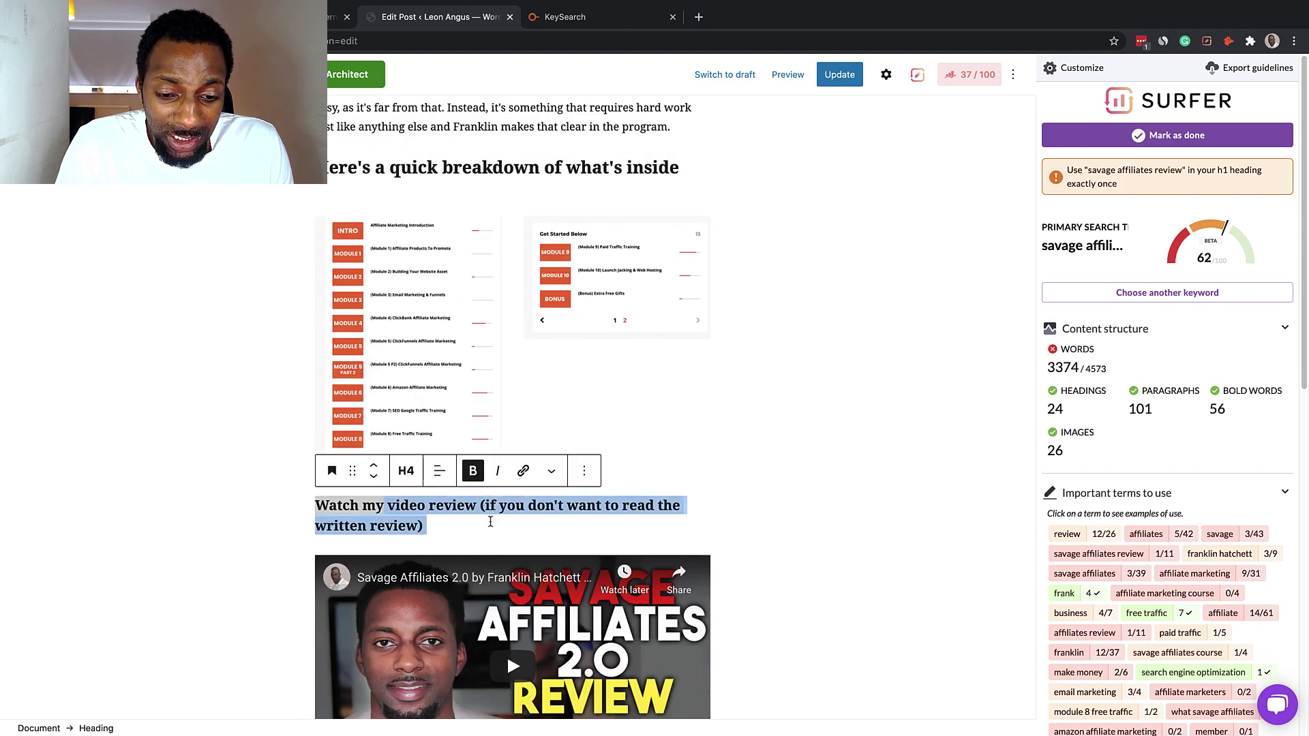
# Check the heading level of "Introduction Module", highlighting its text
pyautogui.scroll(-3, 494, 482)
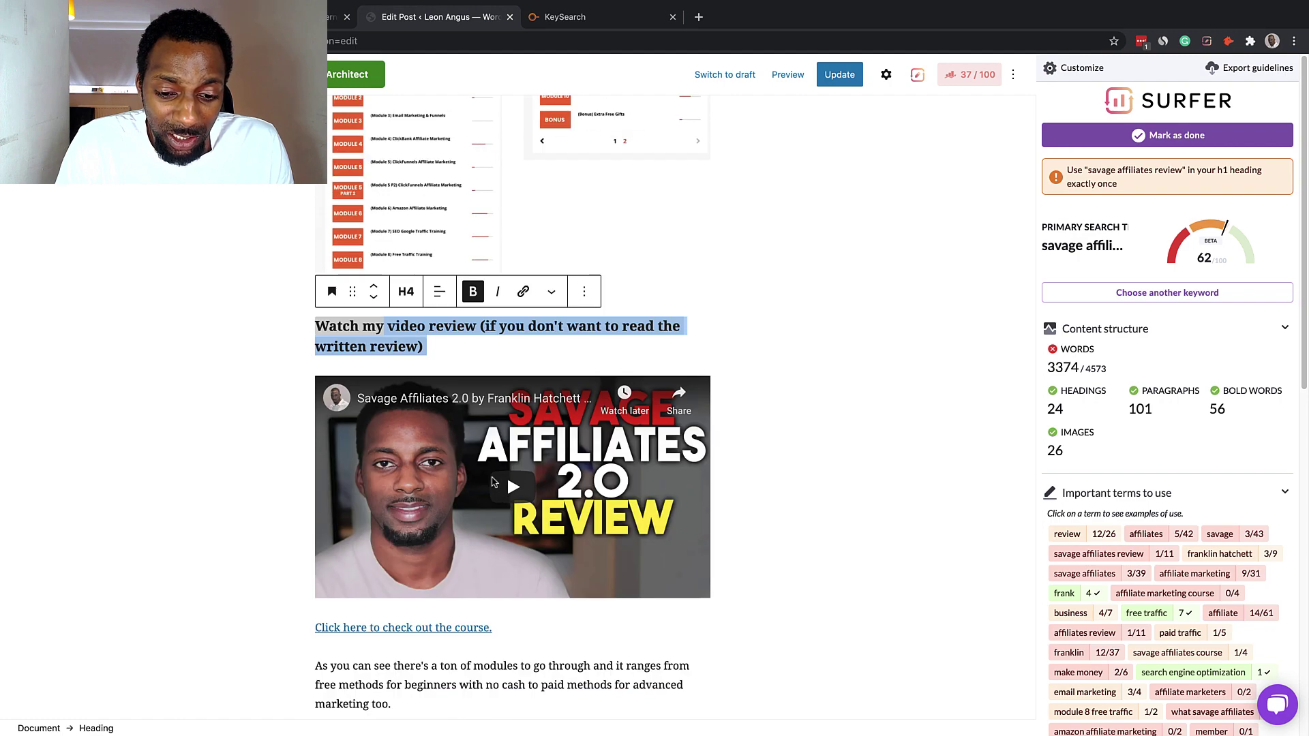
pyautogui.scroll(-5, 452, 457)
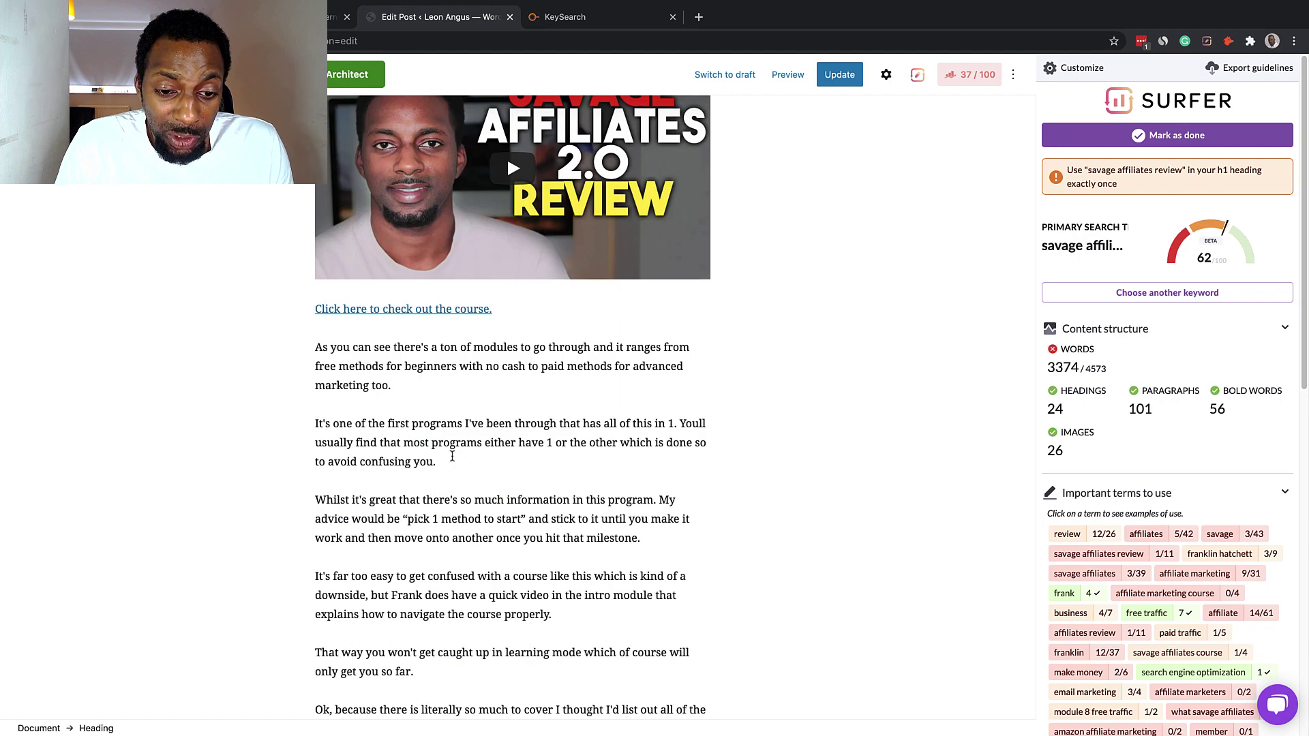
pyautogui.scroll(-7, 452, 457)
pyautogui.tripleClick(424, 384)
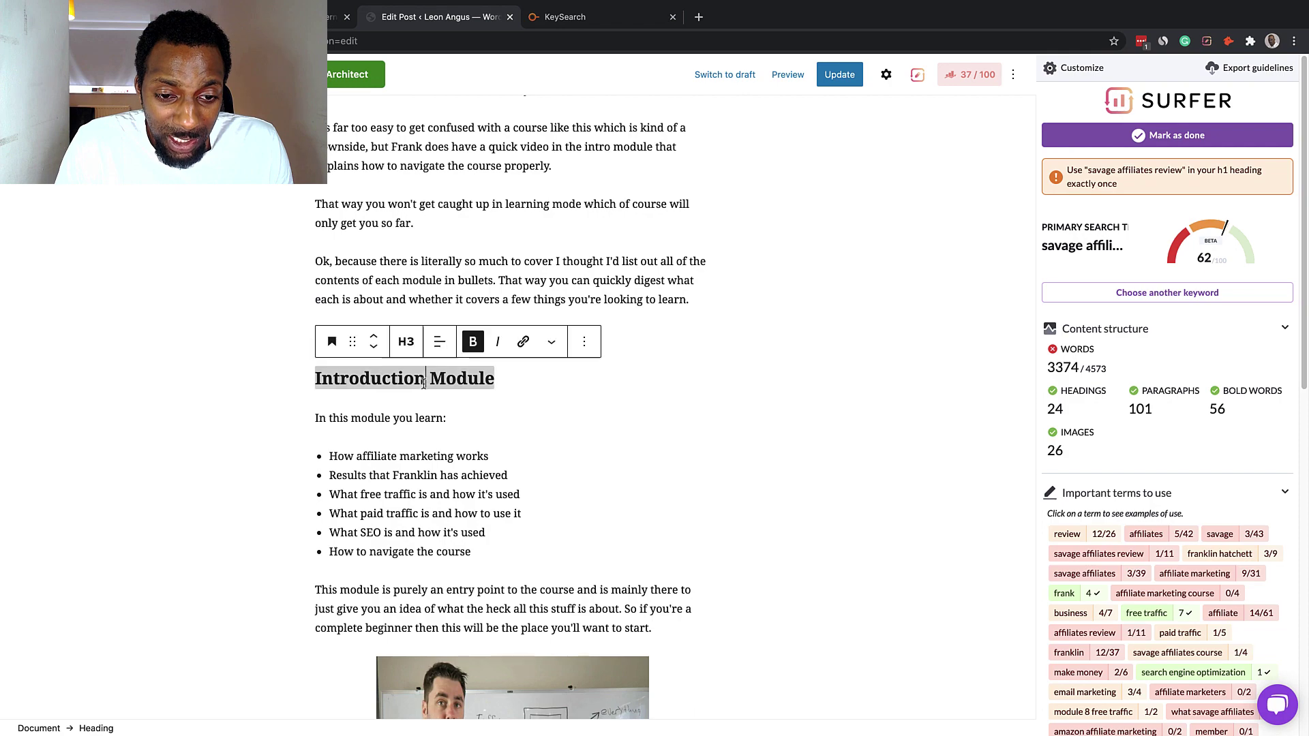
# Check the heading level of "Who created this program?", highlighting part of its text
pyautogui.scroll(7, 493, 542)
pyautogui.scroll(-1, 493, 542)
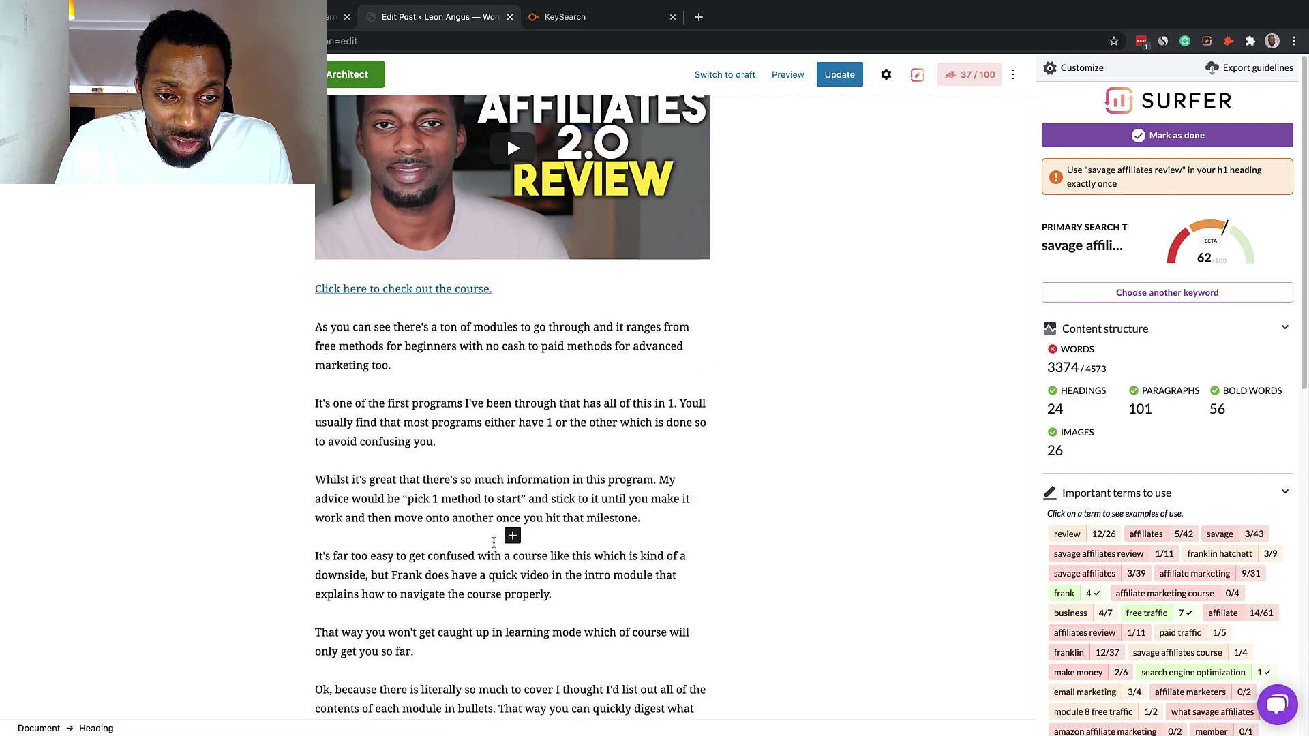
pyautogui.scroll(4, 493, 542)
pyautogui.scroll(10, 493, 541)
pyautogui.scroll(7, 494, 541)
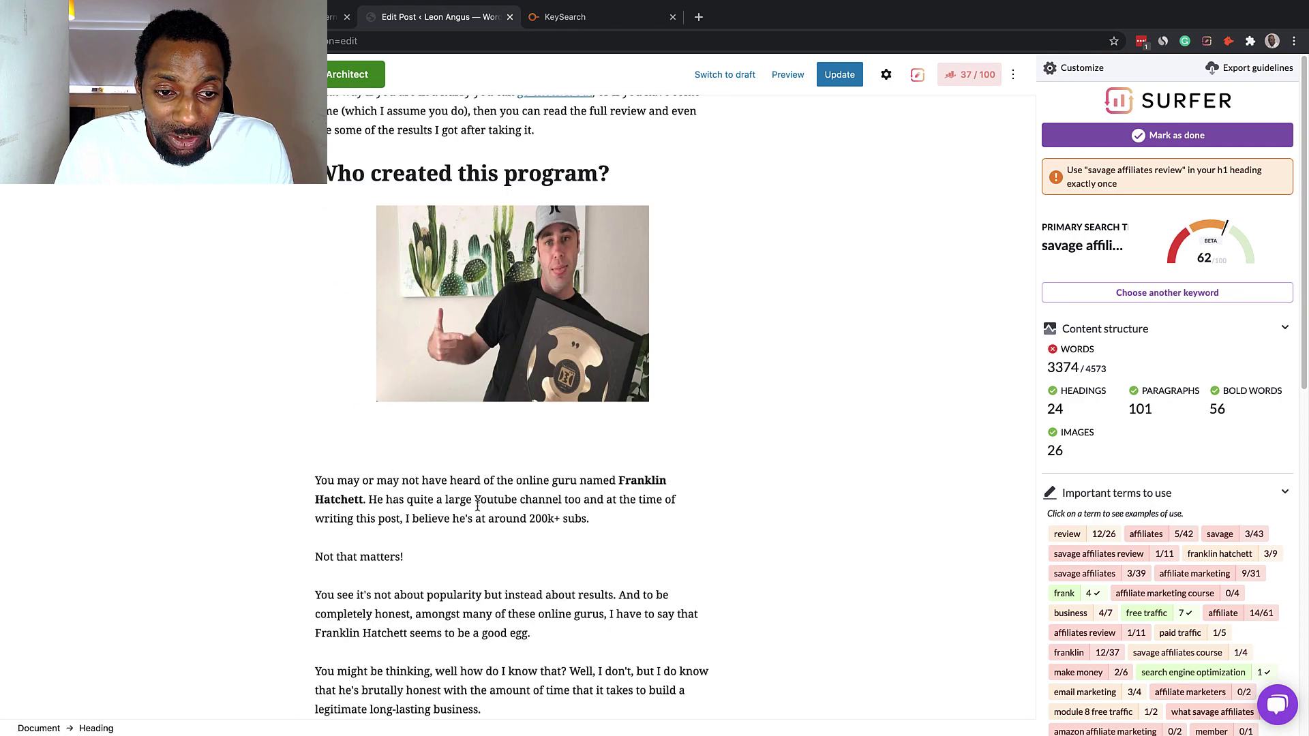
pyautogui.moveTo(393, 172); pyautogui.dragTo(516, 172)
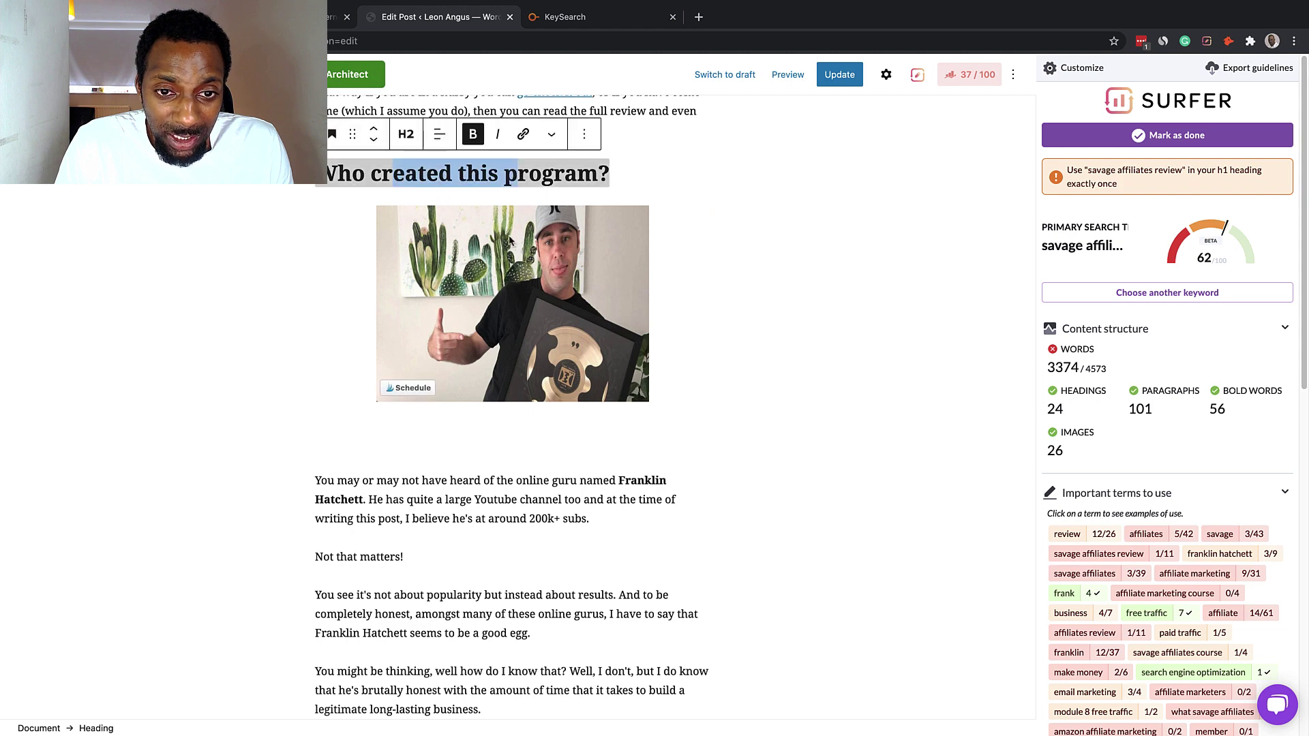
# Compare the heading levels of "Online or offline" and "Who created this program?", highlighting part of each
pyautogui.scroll(-8, 479, 337)
pyautogui.moveTo(387, 218); pyautogui.dragTo(463, 218)
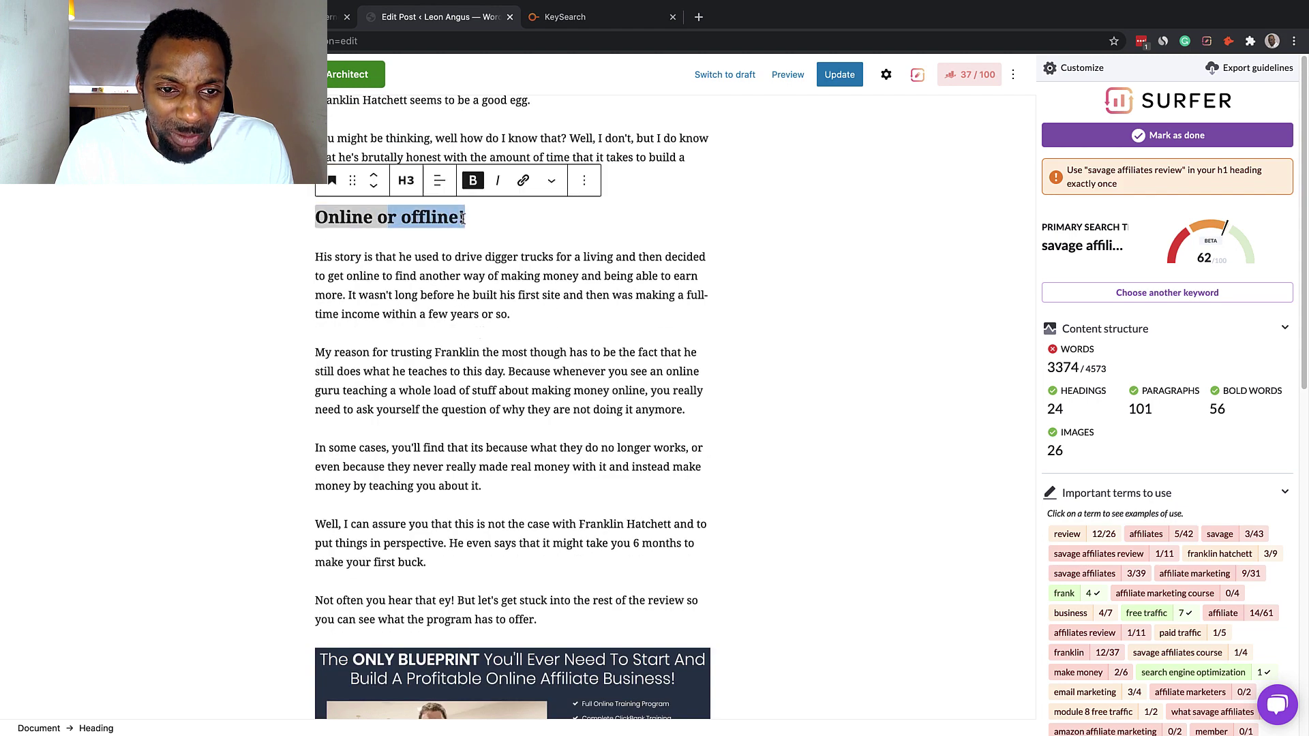
pyautogui.scroll(10, 467, 314)
pyautogui.moveTo(339, 286); pyautogui.dragTo(491, 290)
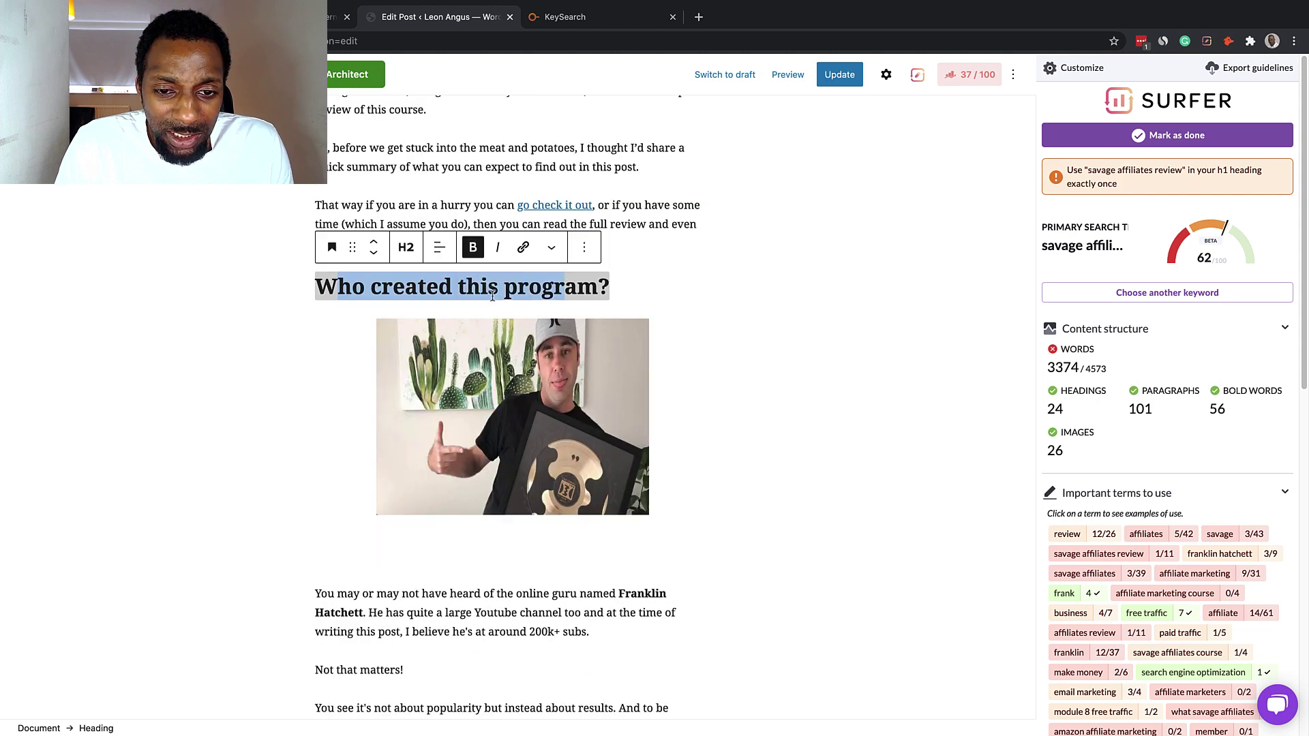
pyautogui.moveTo(379, 288); pyautogui.dragTo(548, 370)
# Highlight the "Introduction Module" heading together with the "In this module you learn:" line beneath it
pyautogui.scroll(4, 542, 371)
pyautogui.scroll(-20, 538, 377)
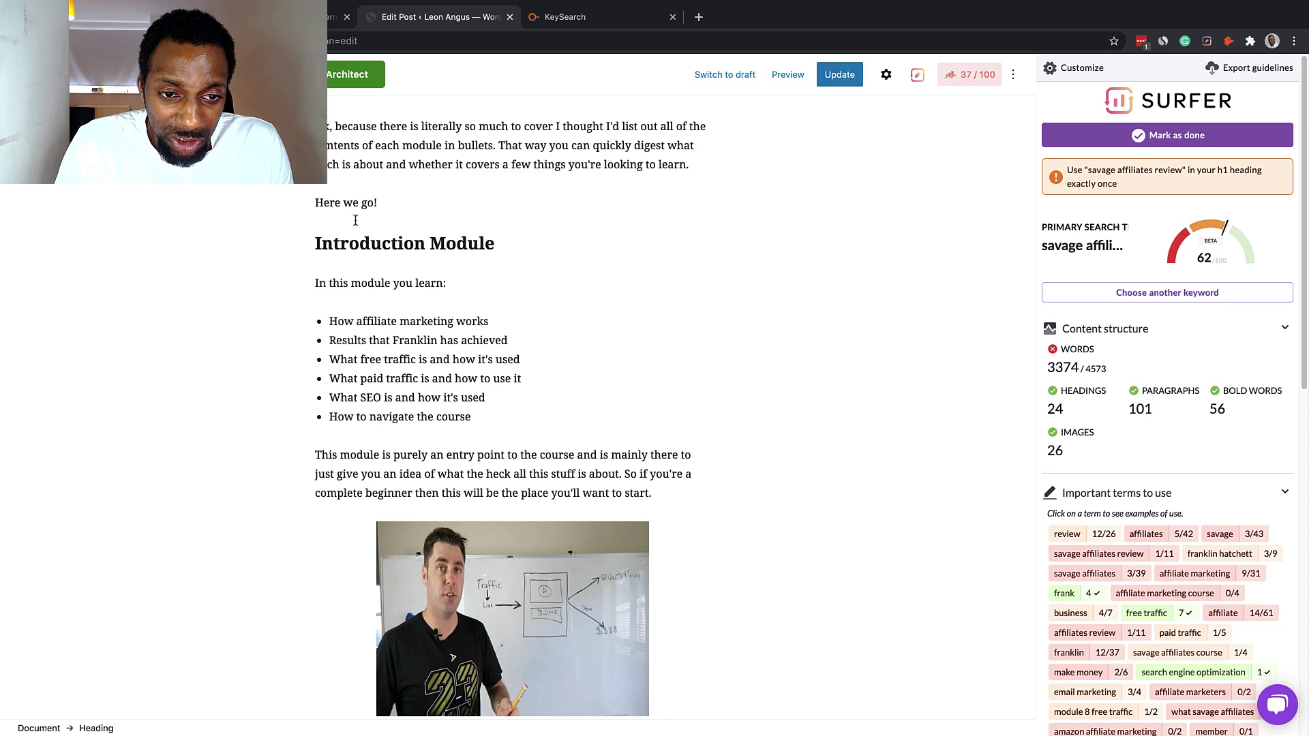
pyautogui.moveTo(462, 261); pyautogui.dragTo(477, 289)
pyautogui.scroll(5, 509, 407)
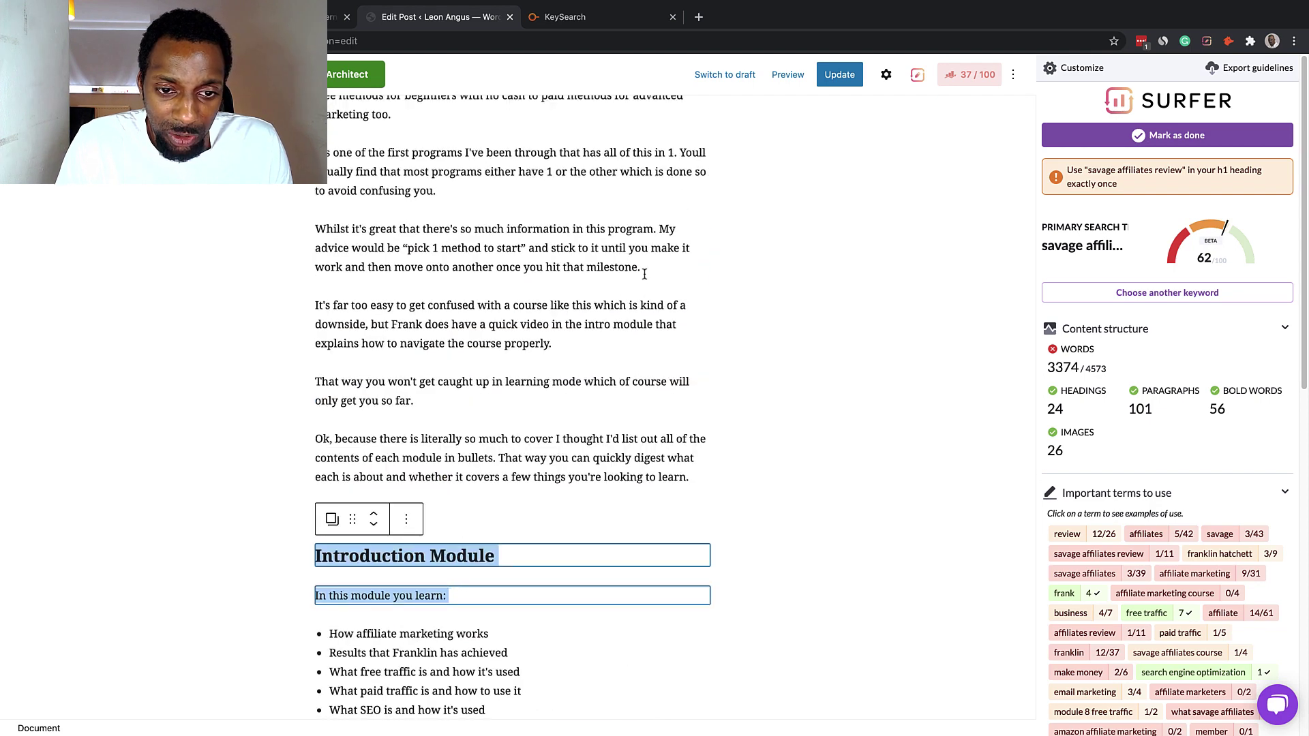
# Examine the headings and images of the module sections, from "Introduction Module" through to "My BONUS offer to you"
pyautogui.scroll(-15, 744, 368)
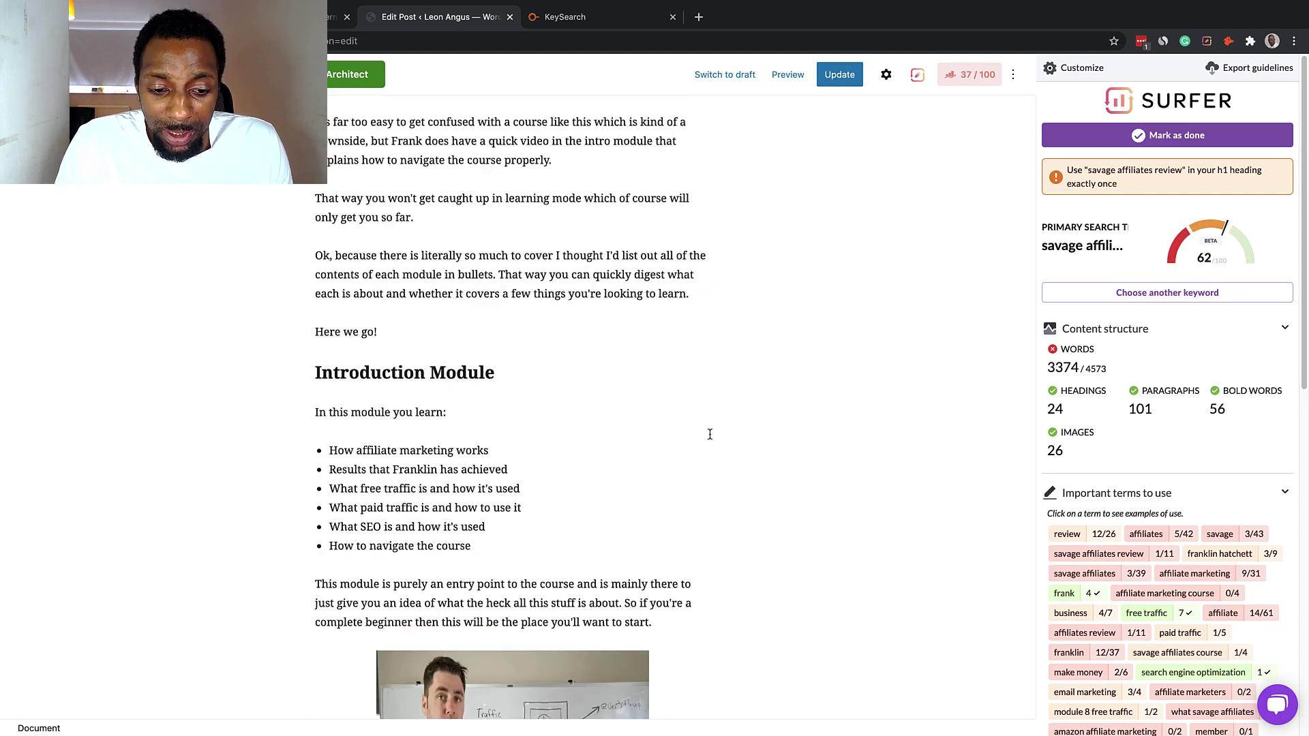
pyautogui.scroll(-15, 701, 430)
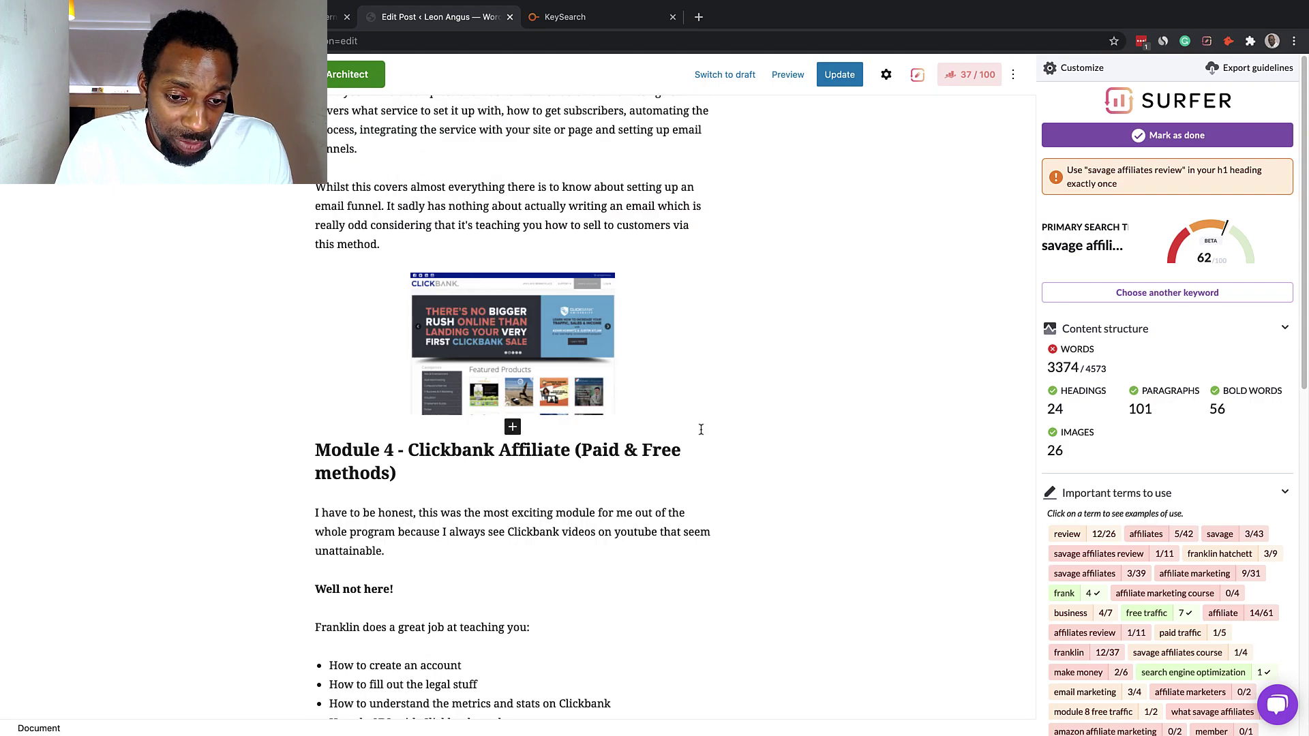
pyautogui.scroll(-15, 514, 413)
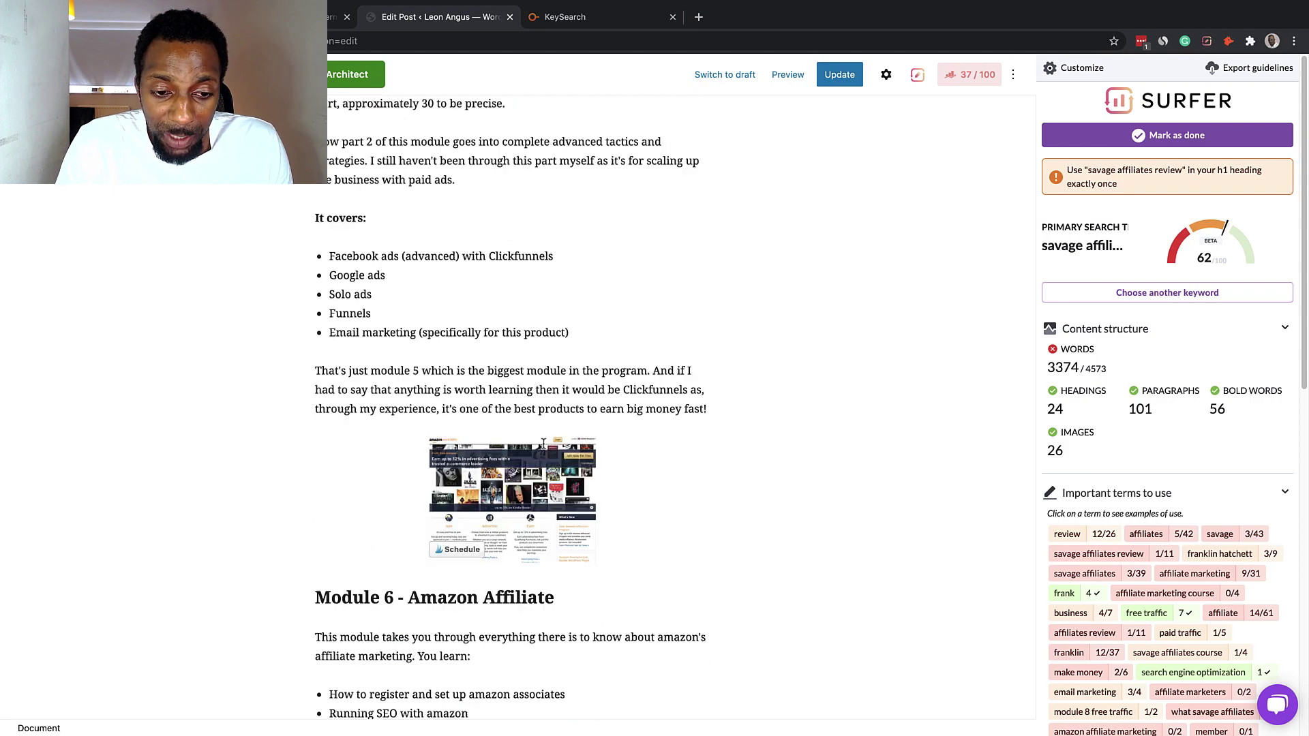
pyautogui.scroll(-1, 547, 440)
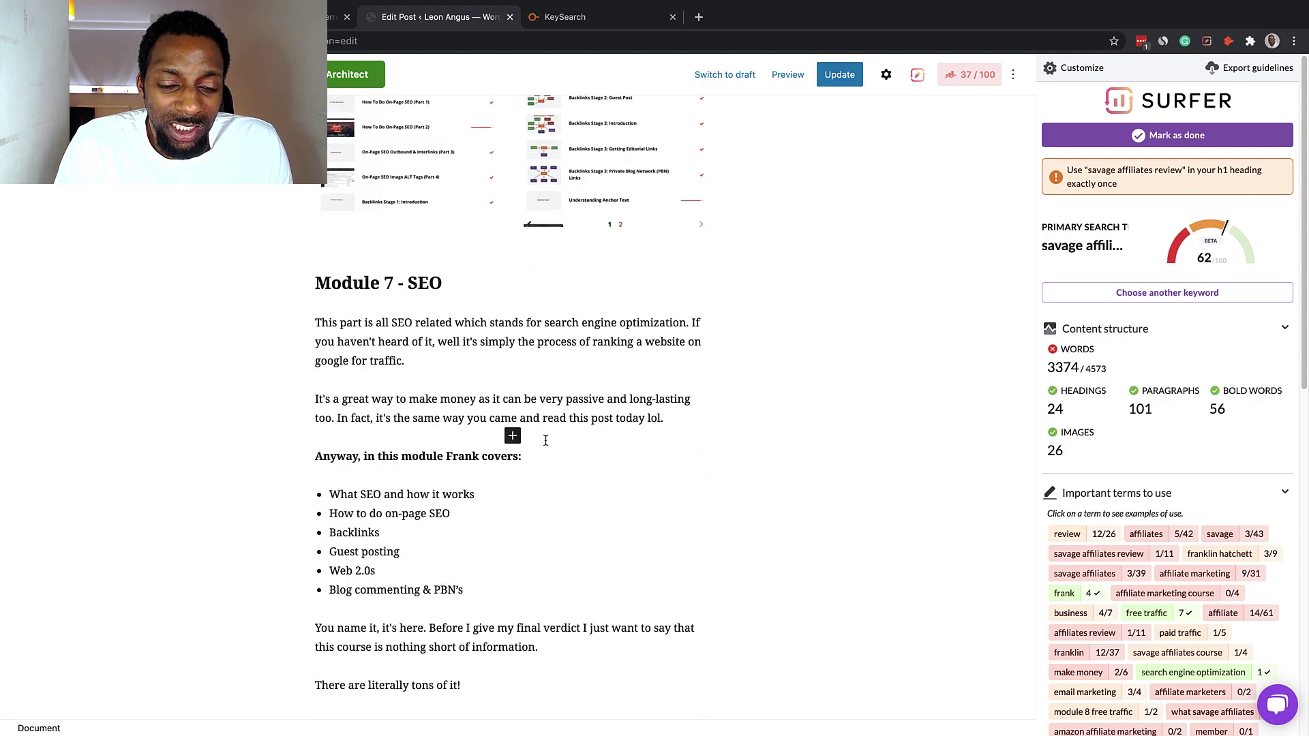
pyautogui.scroll(-5, 546, 440)
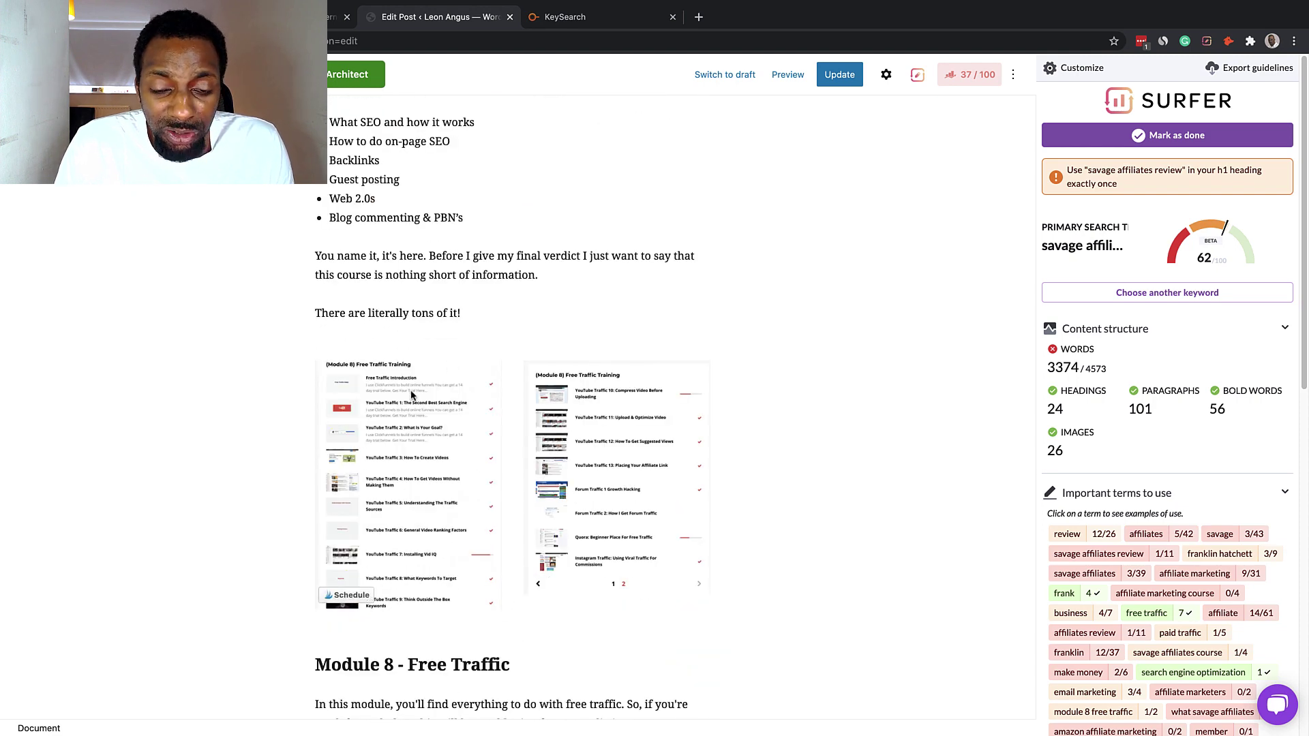
pyautogui.scroll(-12, 429, 507)
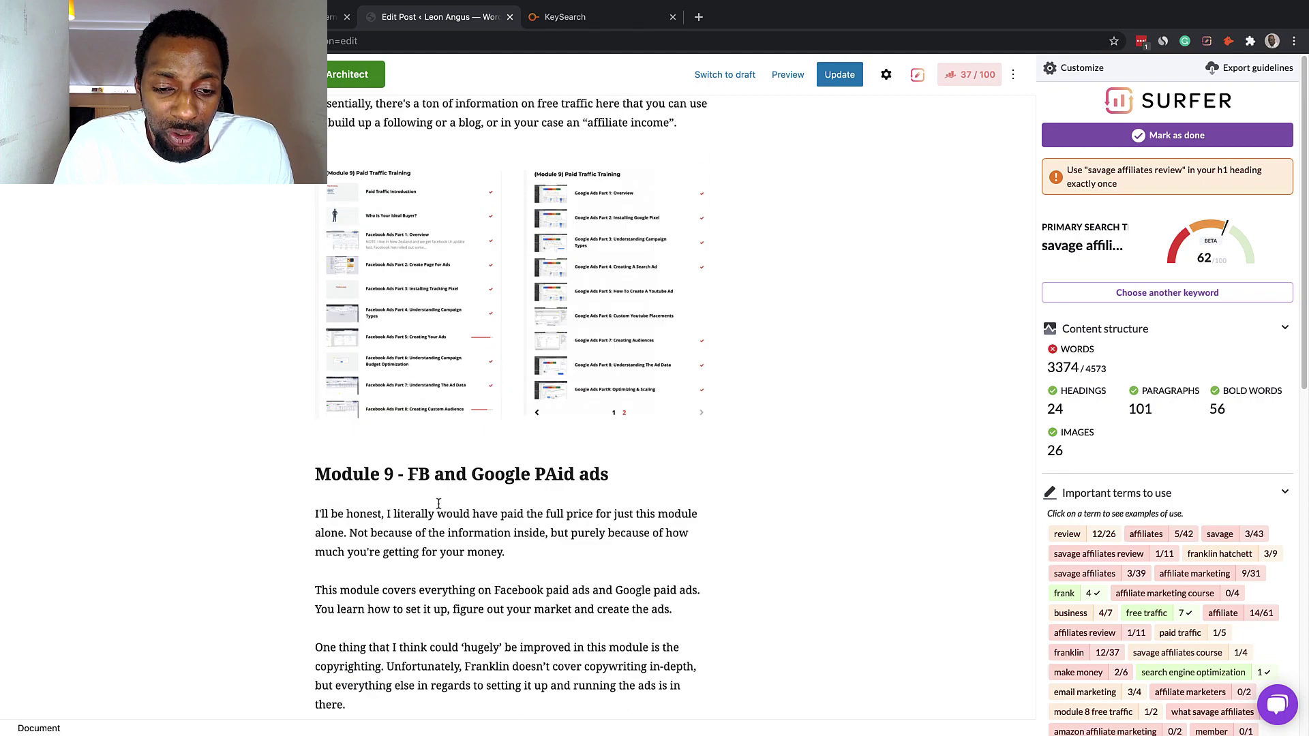
pyautogui.scroll(-20, 441, 508)
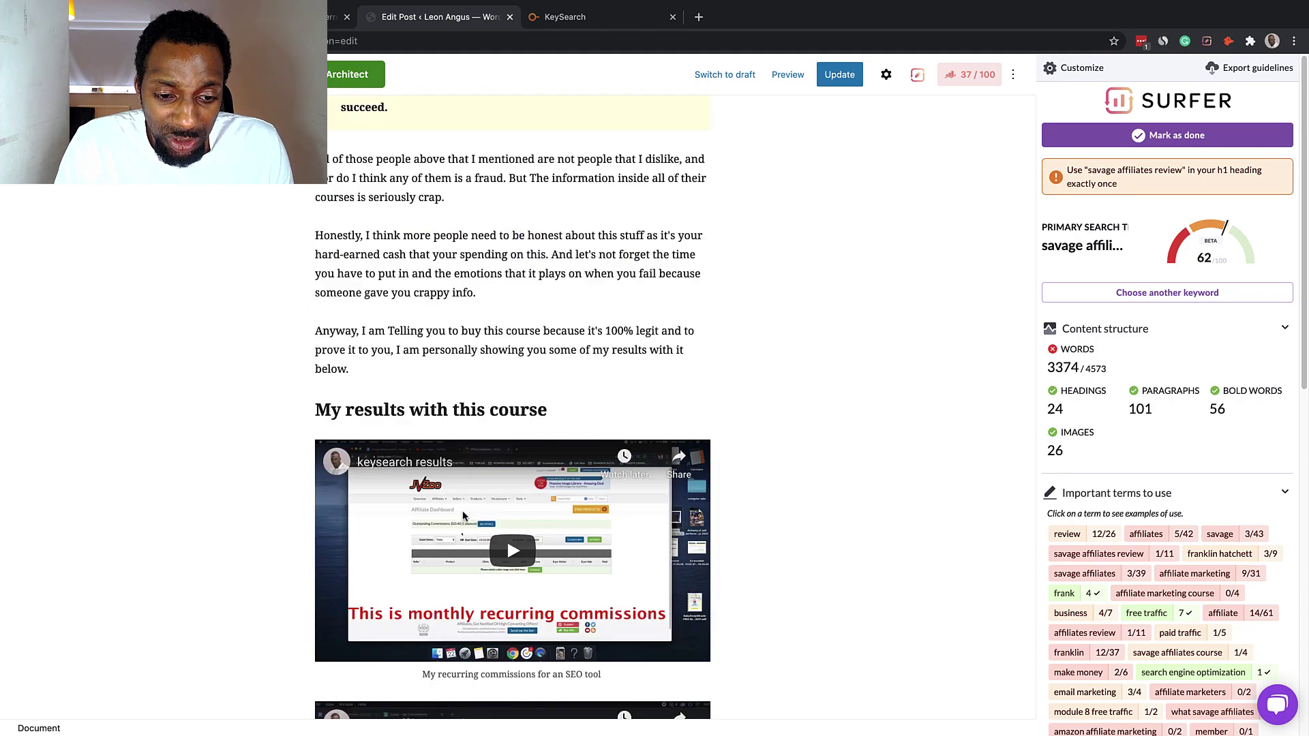
pyautogui.scroll(-20, 498, 375)
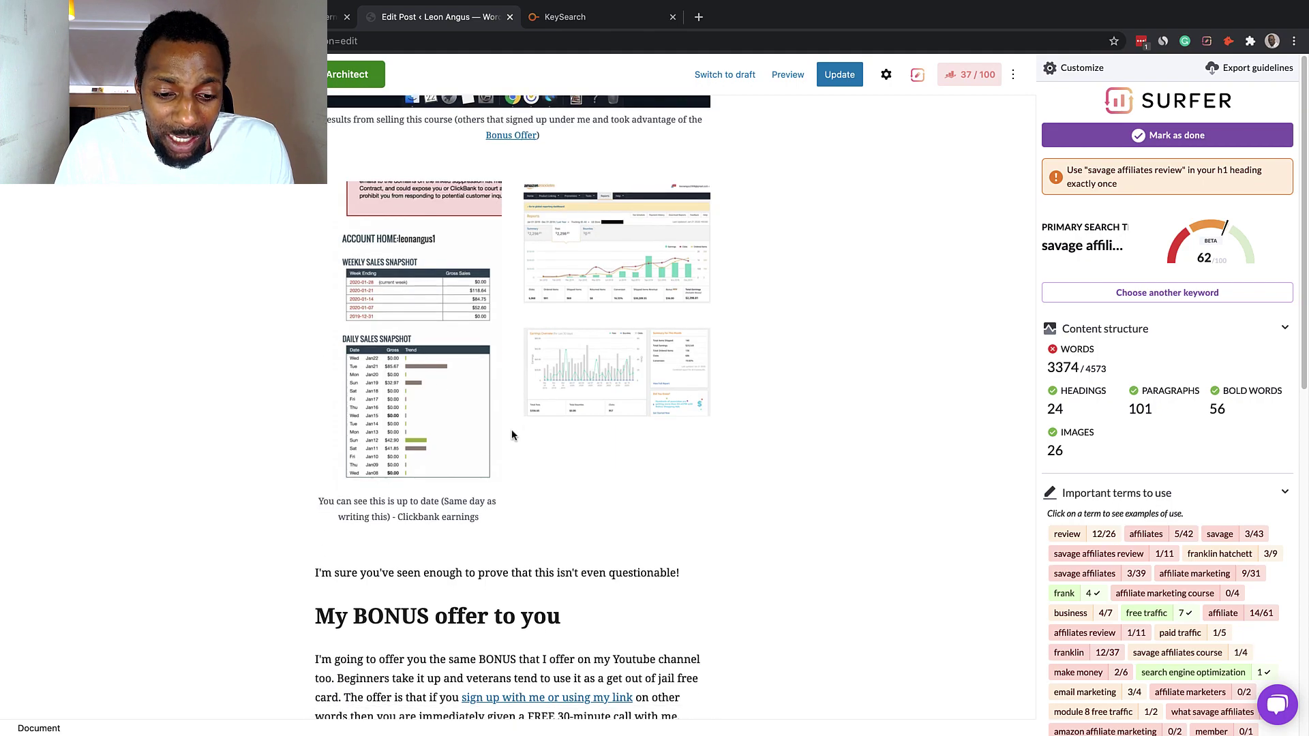
# Return to the post title "Savage Affiliates 2.0 Review: Complete breakdown!" and highlight most of its text
pyautogui.scroll(20, 547, 464)
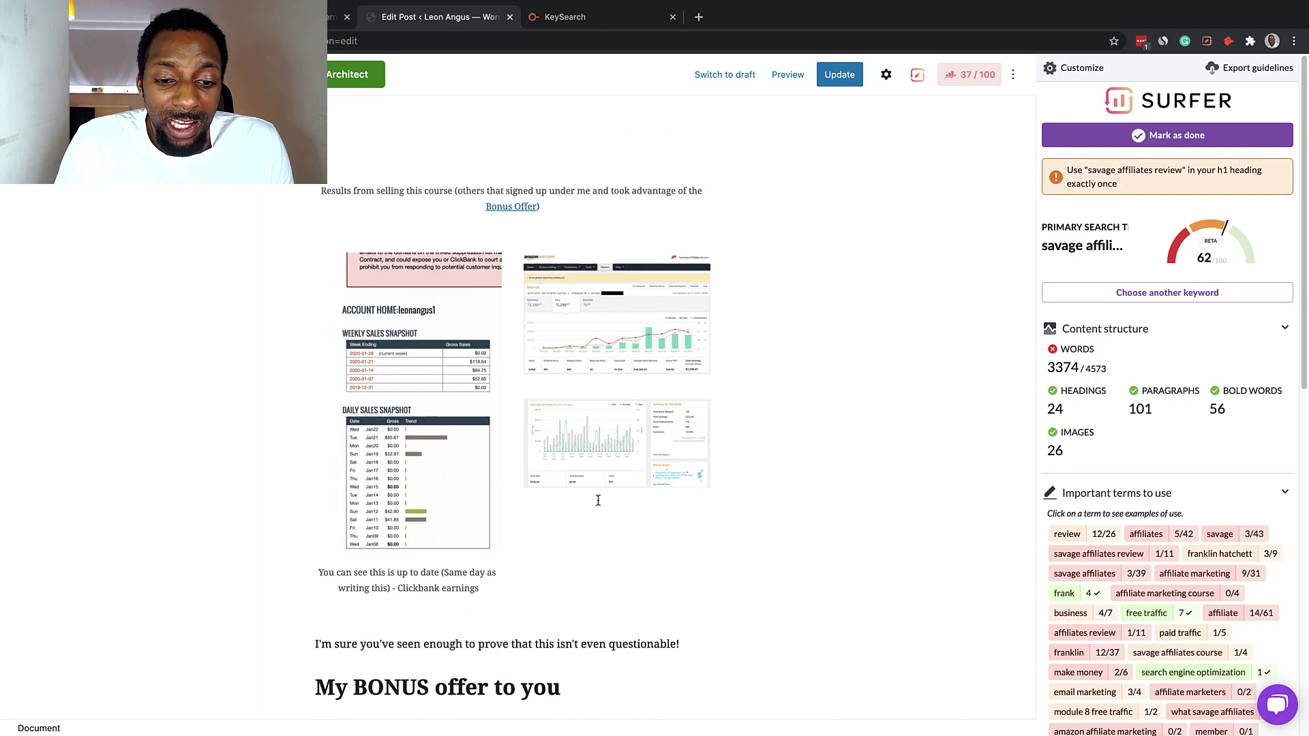
pyautogui.scroll(20, 597, 500)
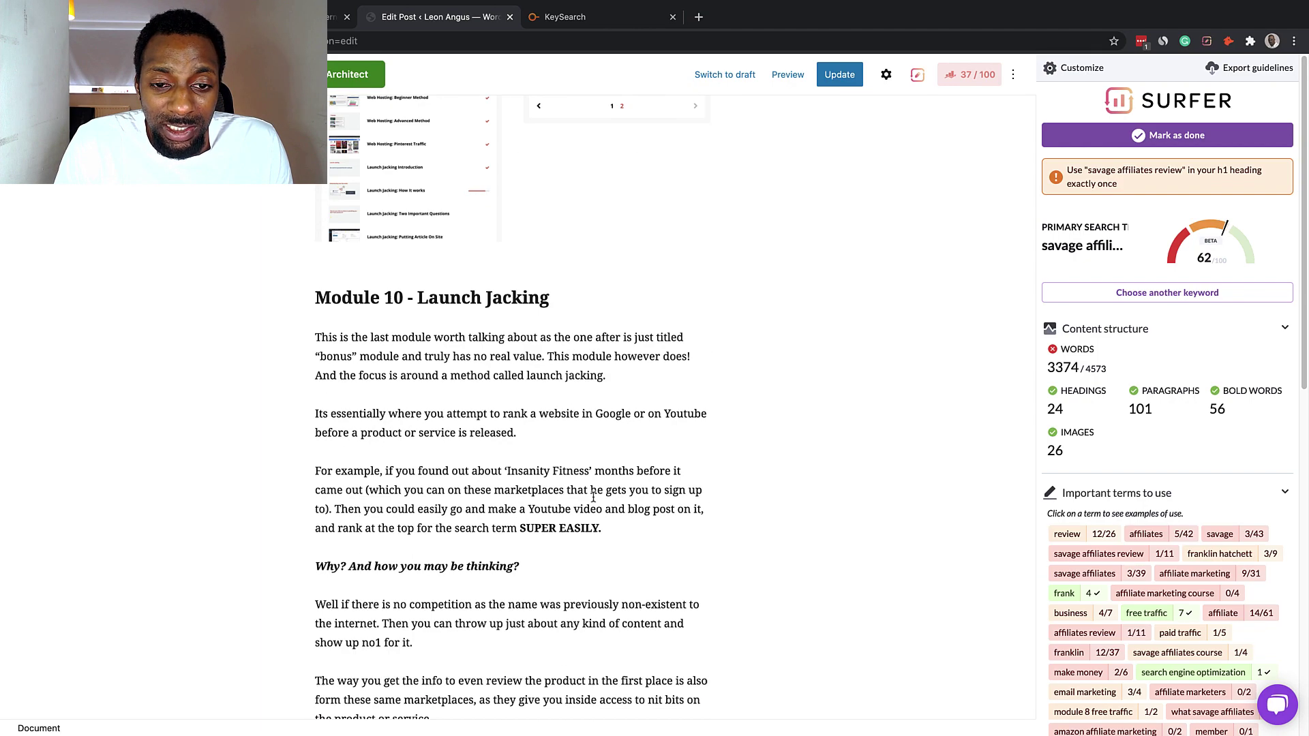
pyautogui.scroll(20, 593, 497)
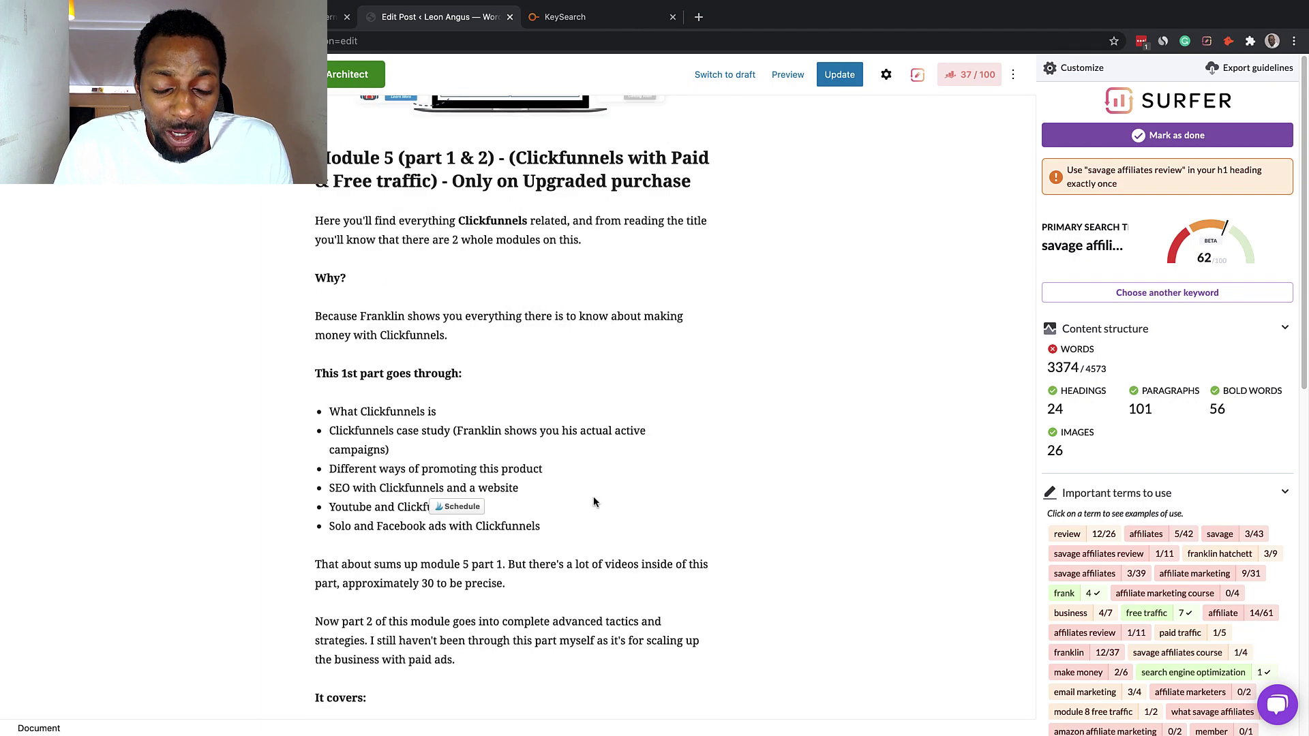
pyautogui.scroll(10, 593, 501)
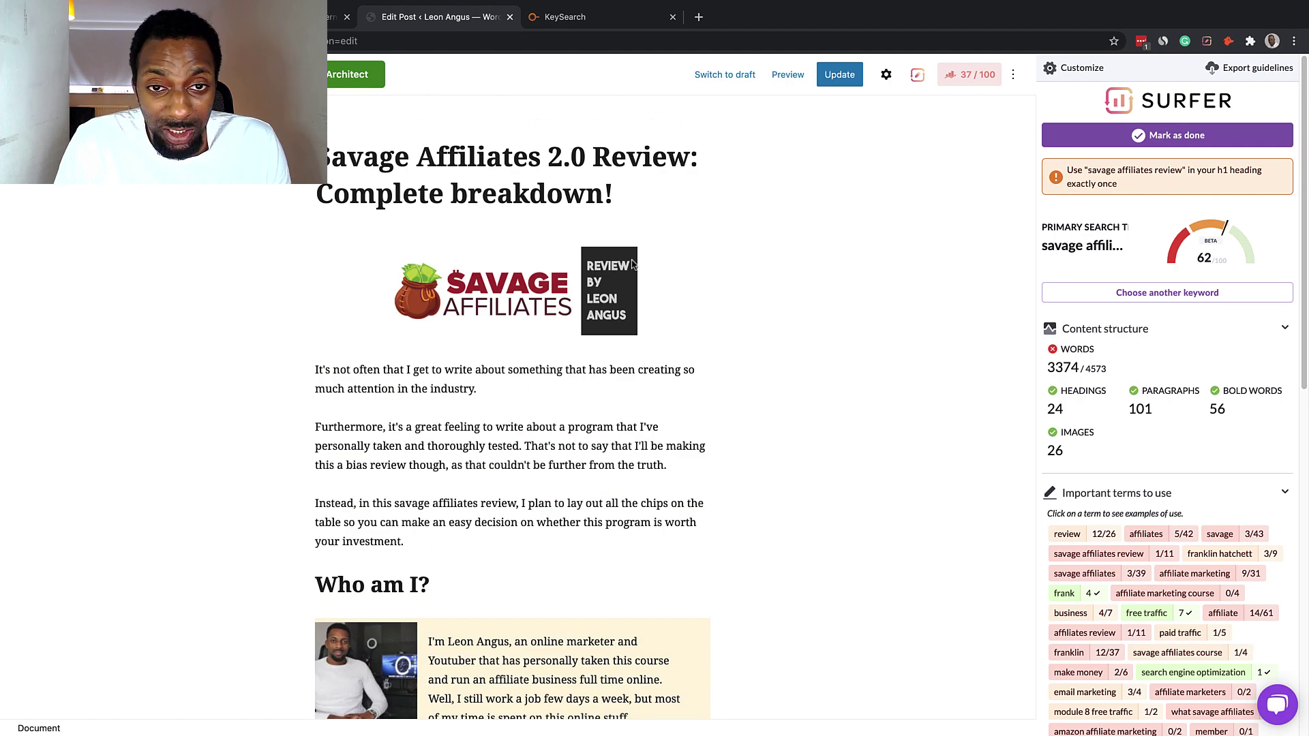
pyautogui.moveTo(468, 157); pyautogui.dragTo(621, 179)
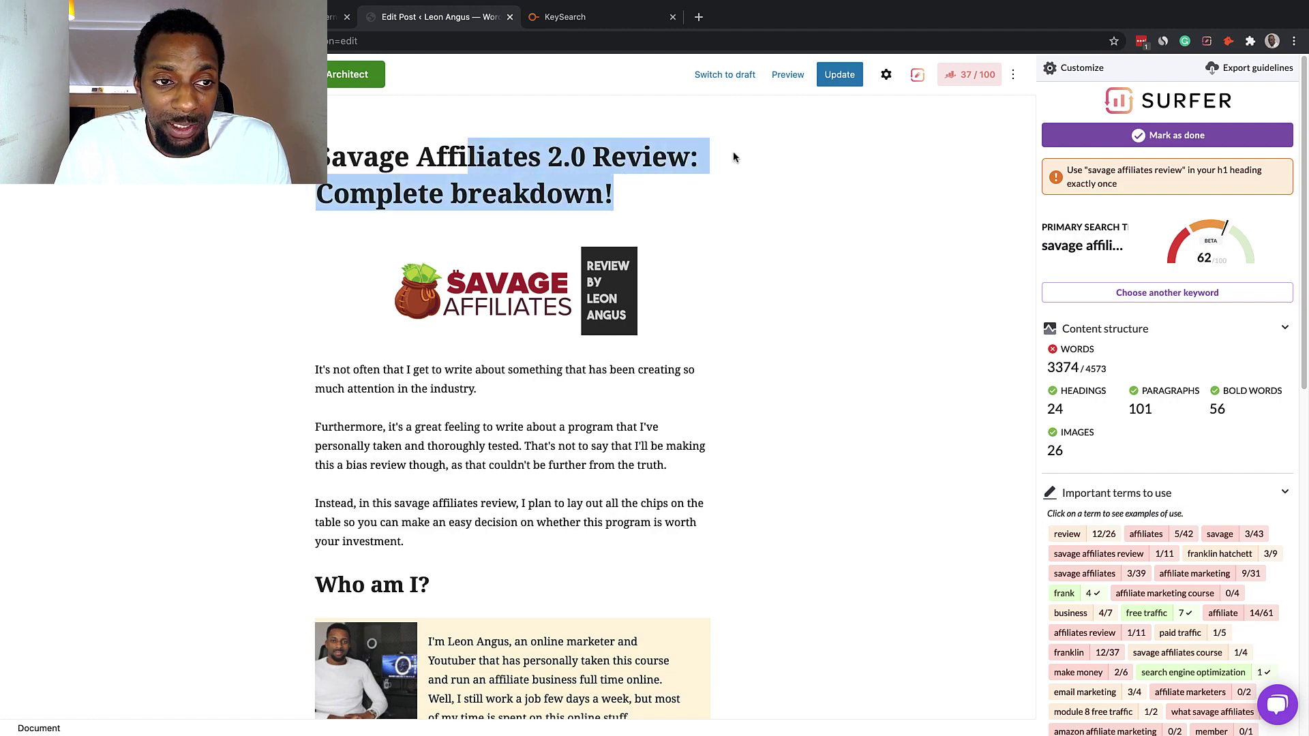